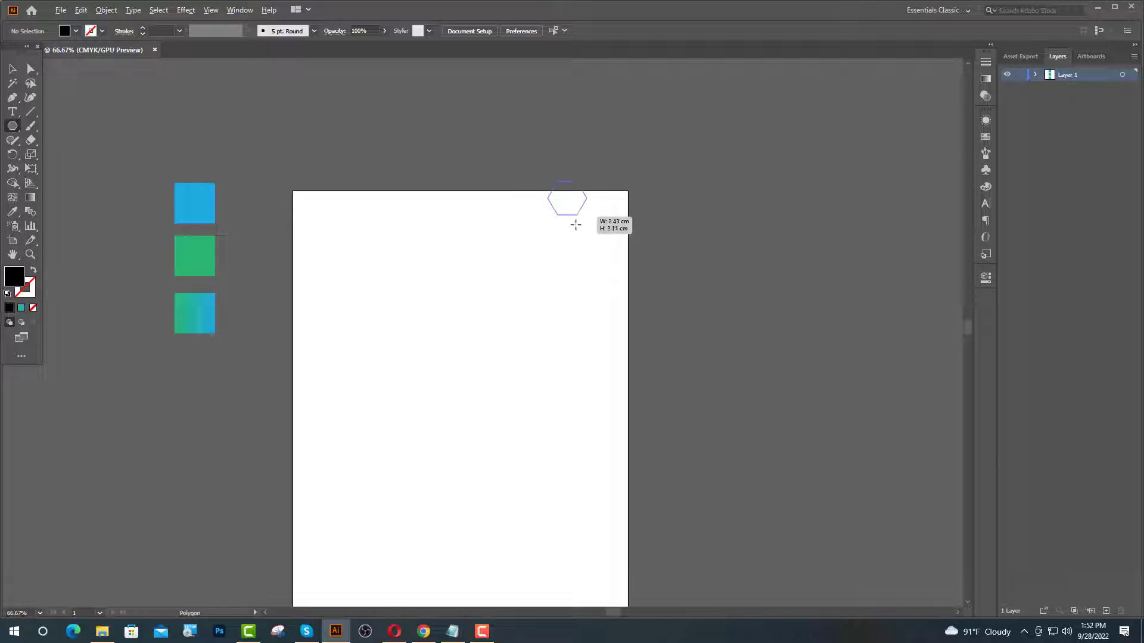
- Alt-drag copies of the black hexagon into a trio, then copy the trio down-left to make six
key(v)
click(634, 392)
scroll(635, 392, up, 1)
scroll(634, 387, up, 1)
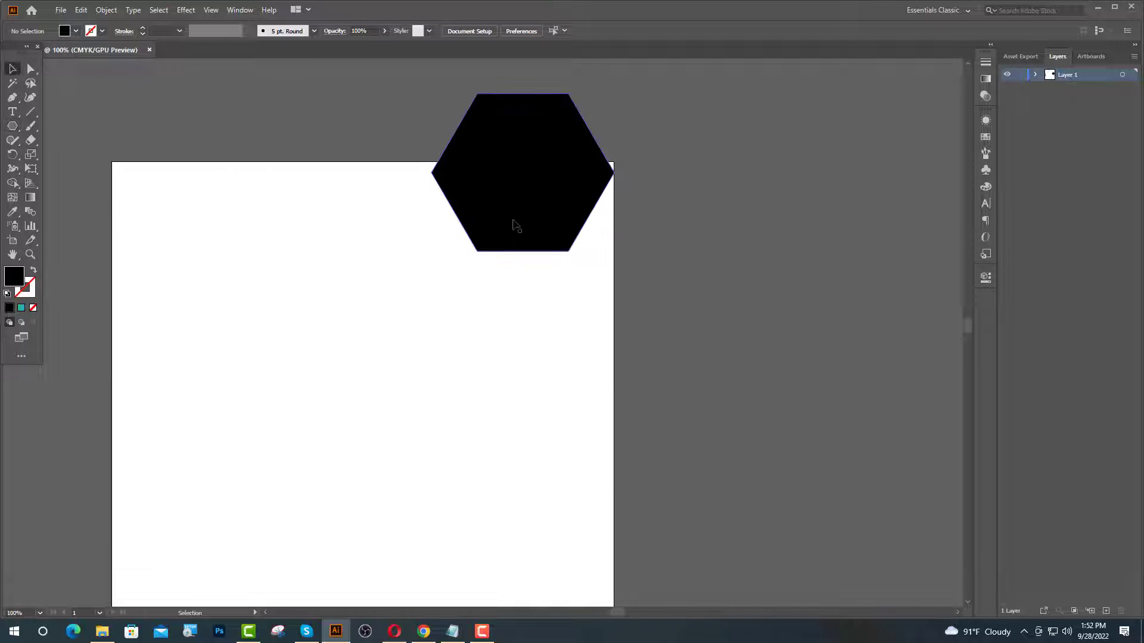
drag(513, 225, 469, 285)
scroll(582, 258, down, 1)
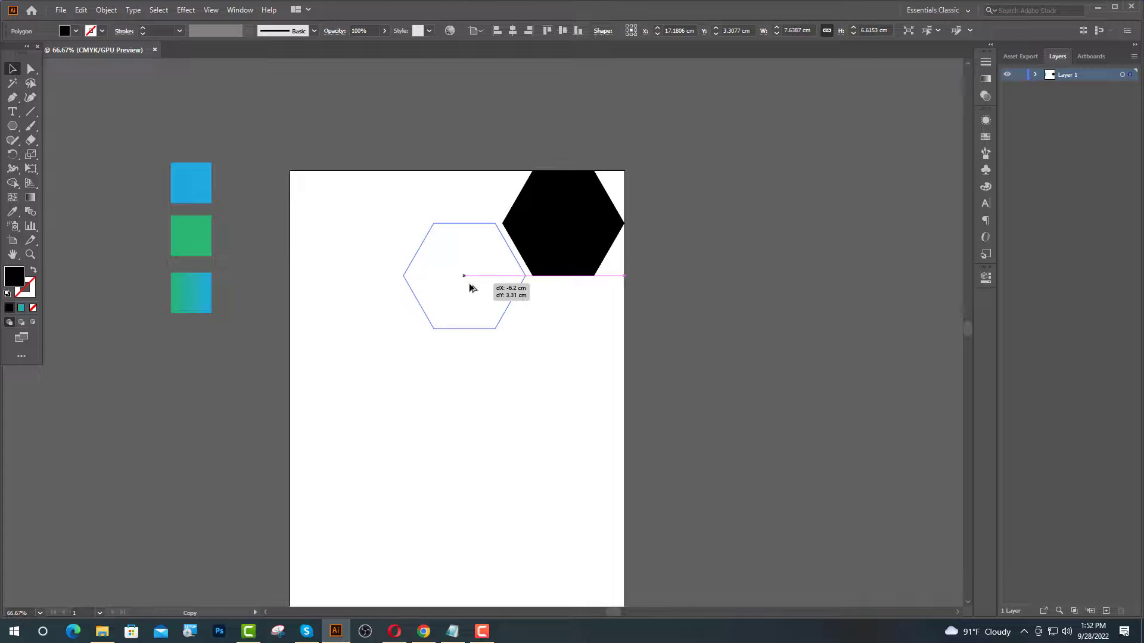
drag(402, 261, 500, 324)
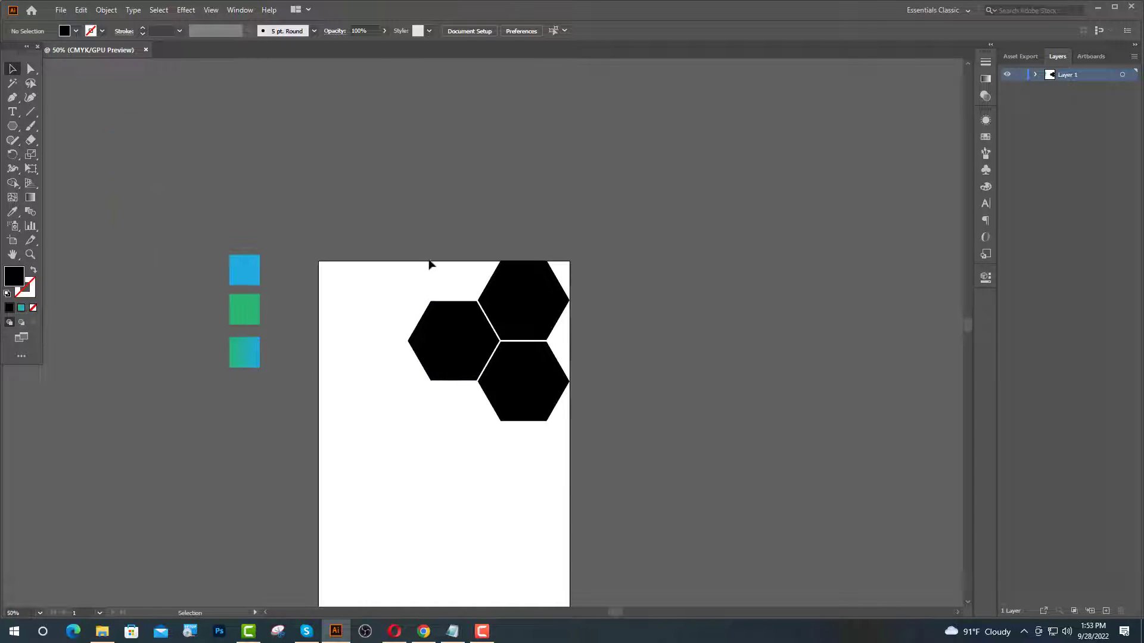
key(ctrl+a)
drag(541, 399, 471, 522)
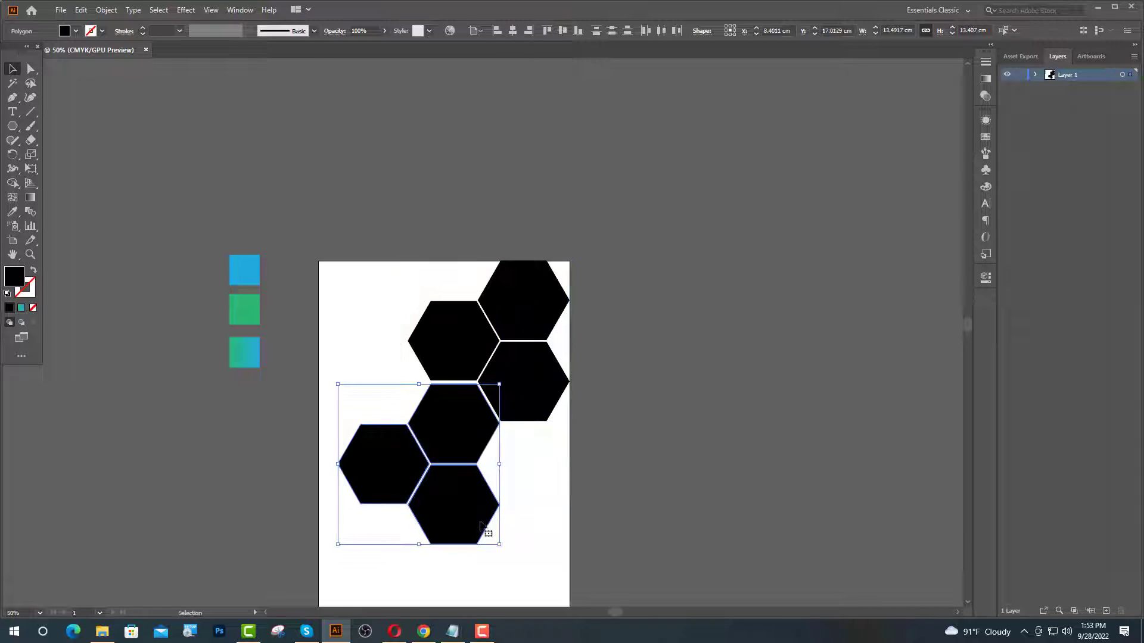
- Reflect the lower hexagon group and move it right to interlock with the upper ones
right_click(455, 503)
mouse_move(500, 424)
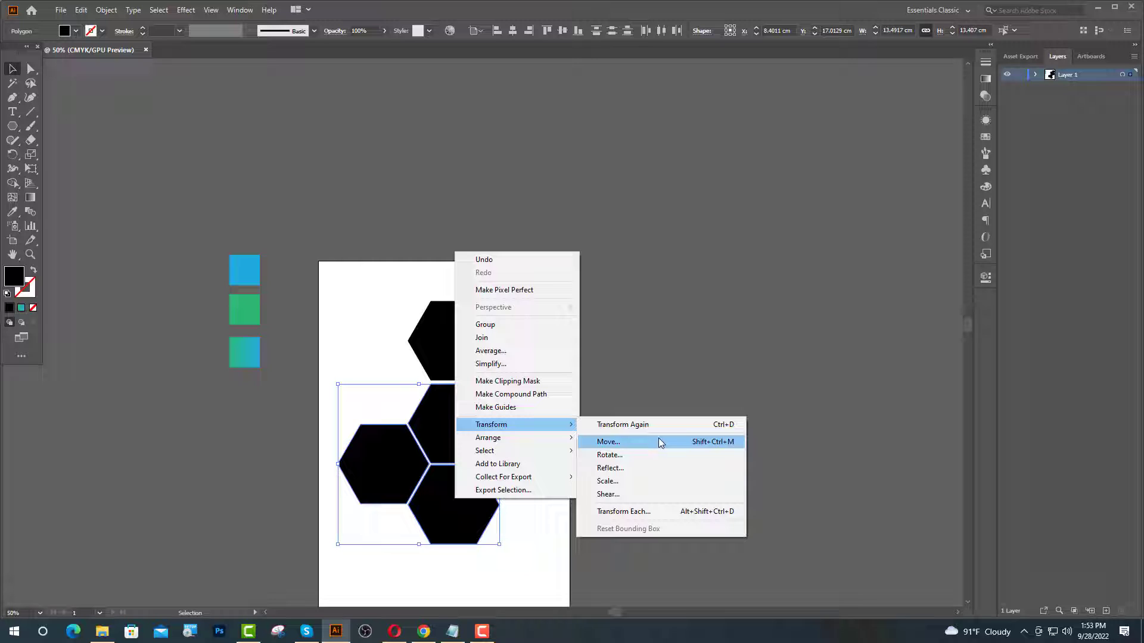
click(619, 470)
click(534, 385)
drag(390, 456, 461, 459)
drag(381, 122, 419, 150)
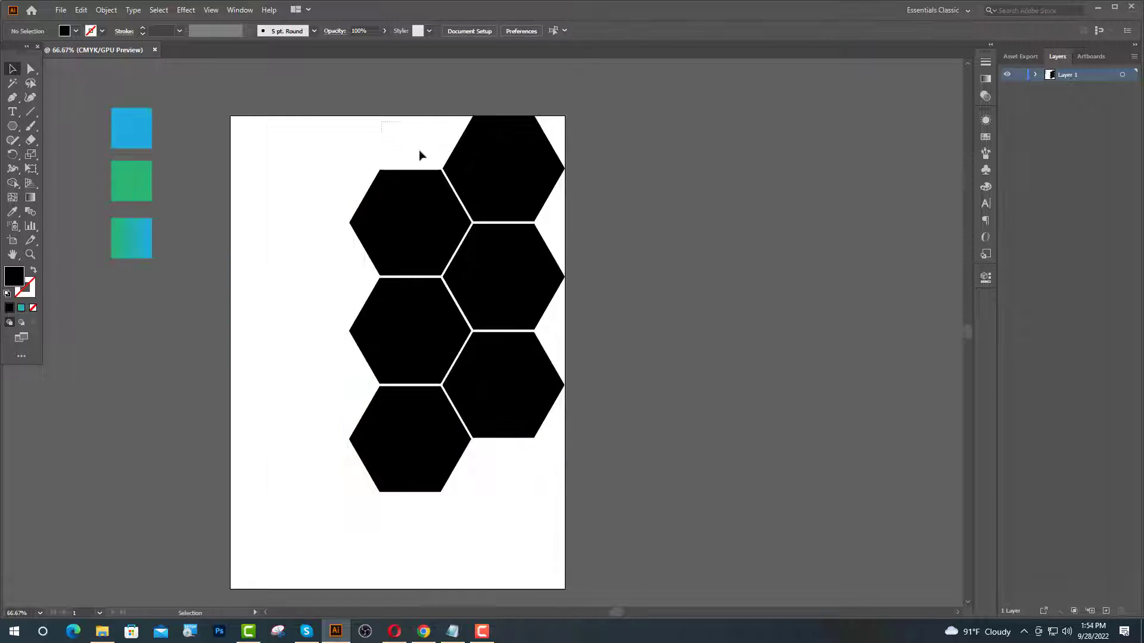
- Copy hexagons down the column, shorten the group to the page, and push it to the right edge
drag(524, 238, 523, 599)
click(661, 504)
drag(338, 137, 607, 612)
scroll(544, 530, down, 7)
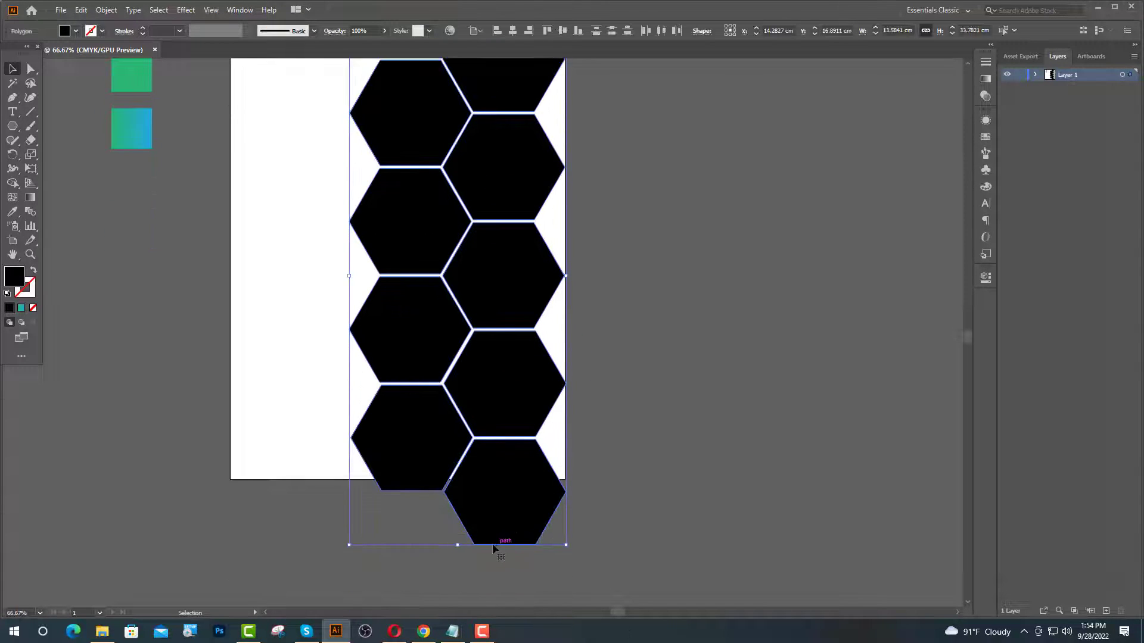
drag(459, 545, 457, 481)
scroll(511, 517, down, 2)
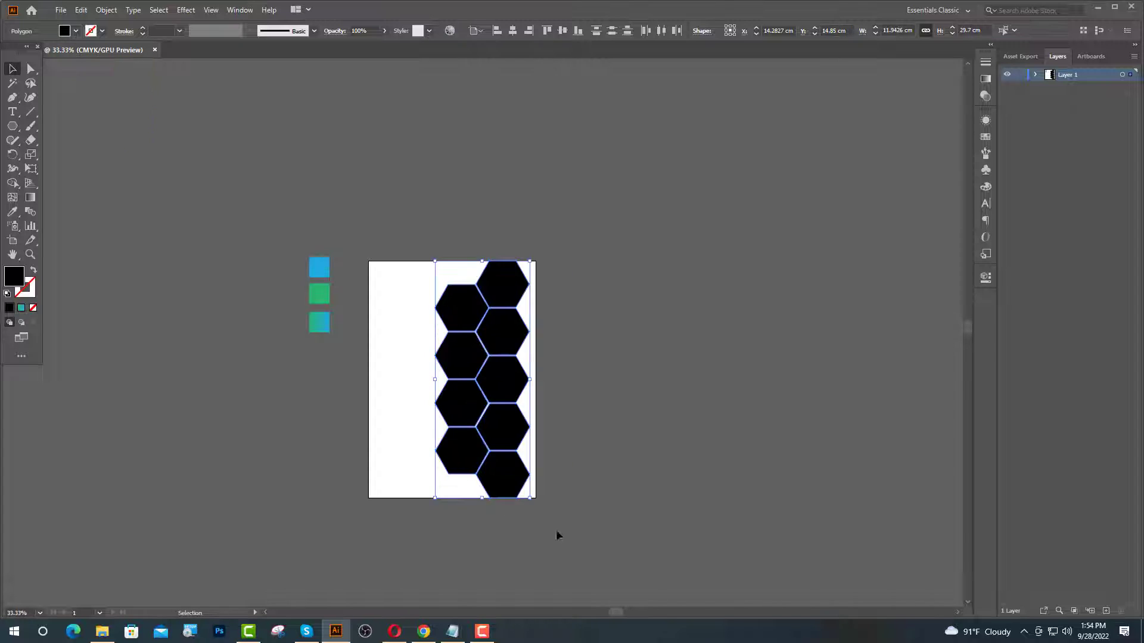
scroll(557, 529, up, 2)
scroll(525, 394, up, 2)
drag(500, 446, 515, 445)
click(652, 449)
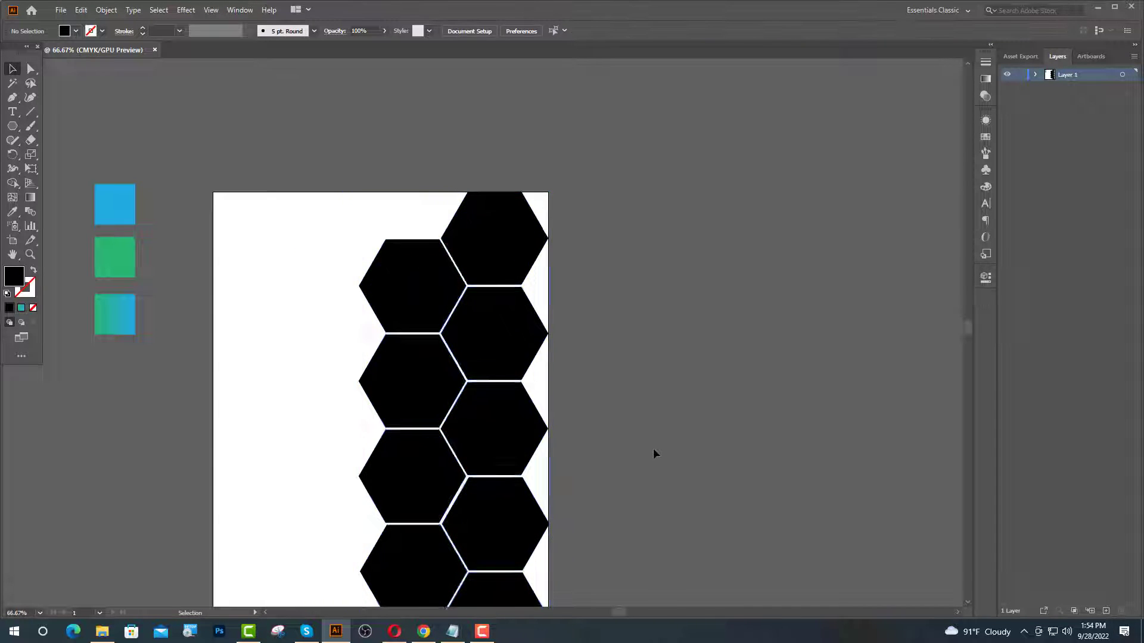
- Copy one hexagon out to the left, scale the group smaller, and copy two hexagons further down
scroll(653, 449, down, 1)
drag(607, 464, 484, 465)
scroll(761, 471, down, 1)
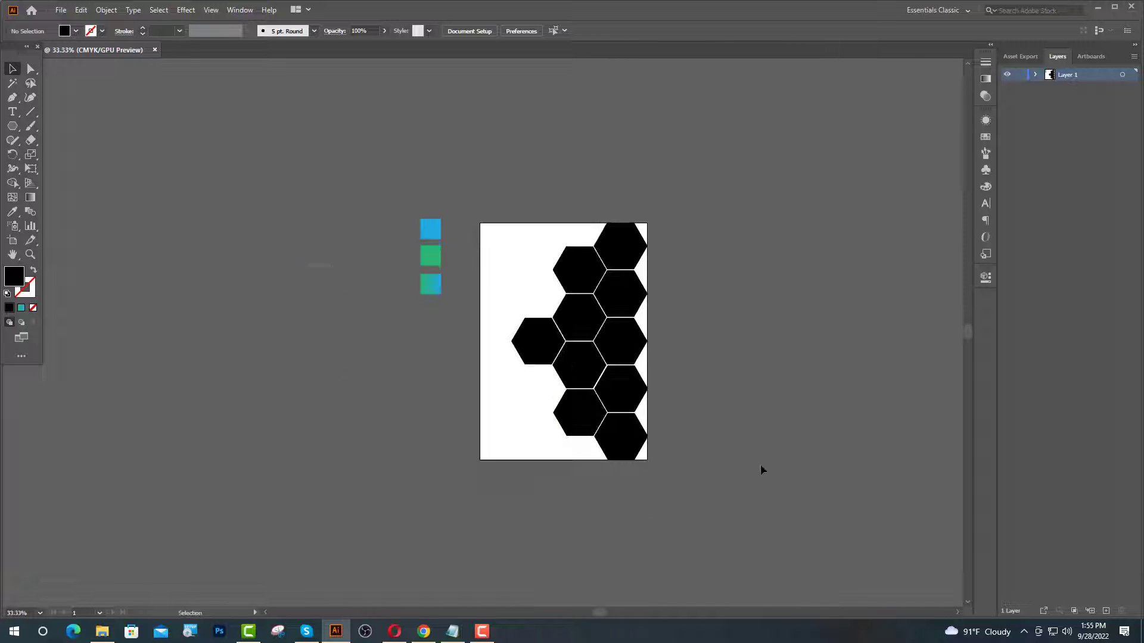
scroll(603, 262, up, 1)
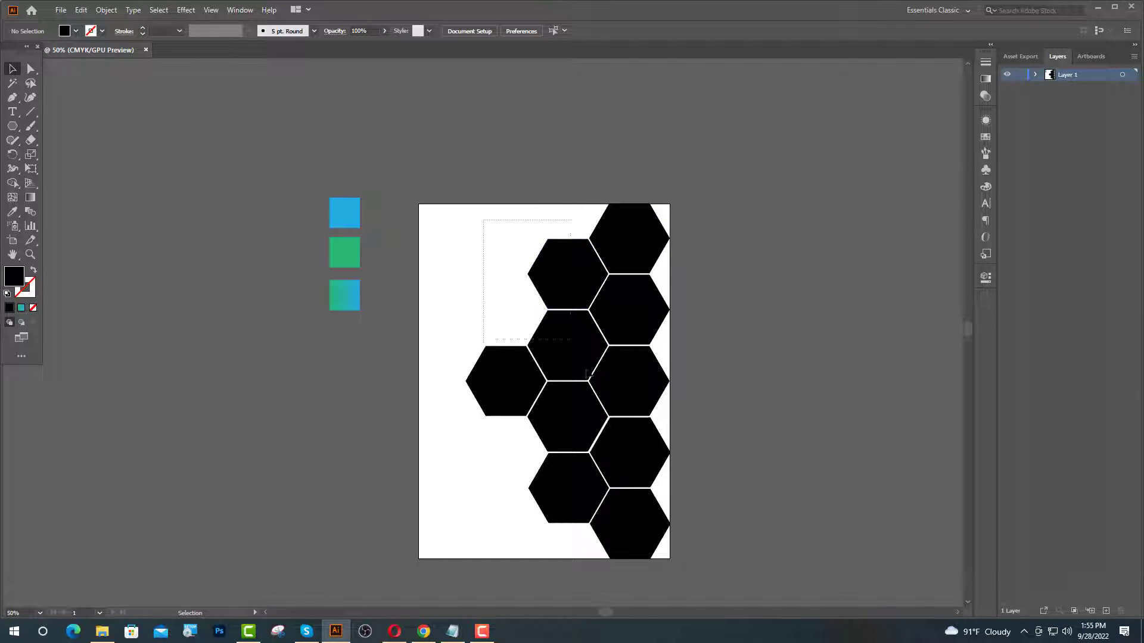
drag(586, 373, 681, 552)
drag(568, 559, 596, 479)
key(ctrl+shift+a)
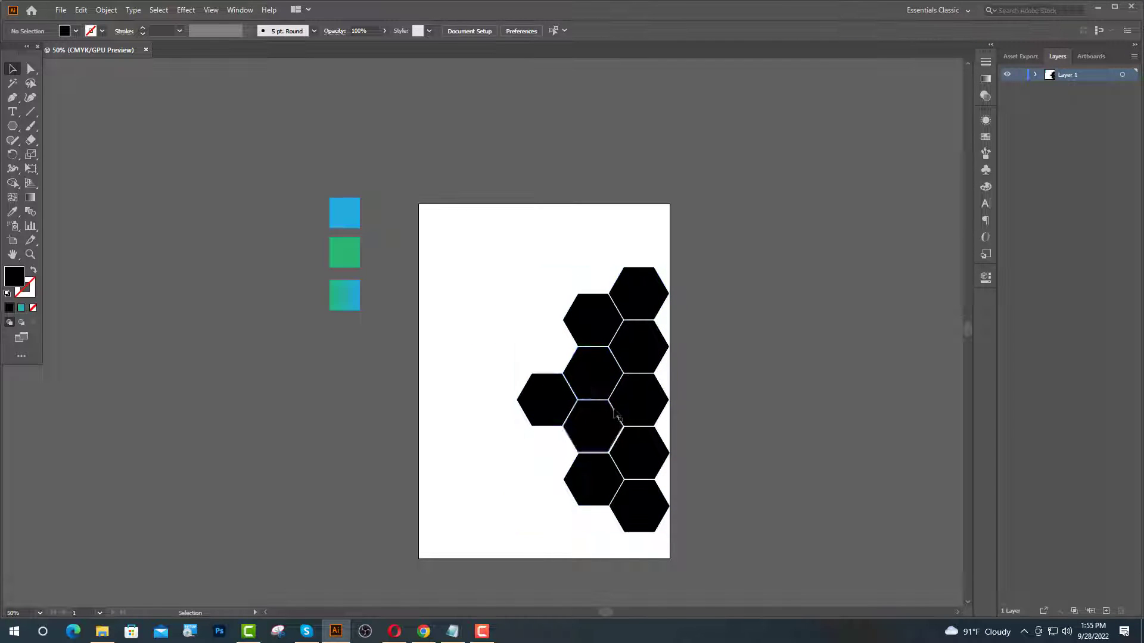
shift+click(606, 405)
drag(603, 431, 603, 591)
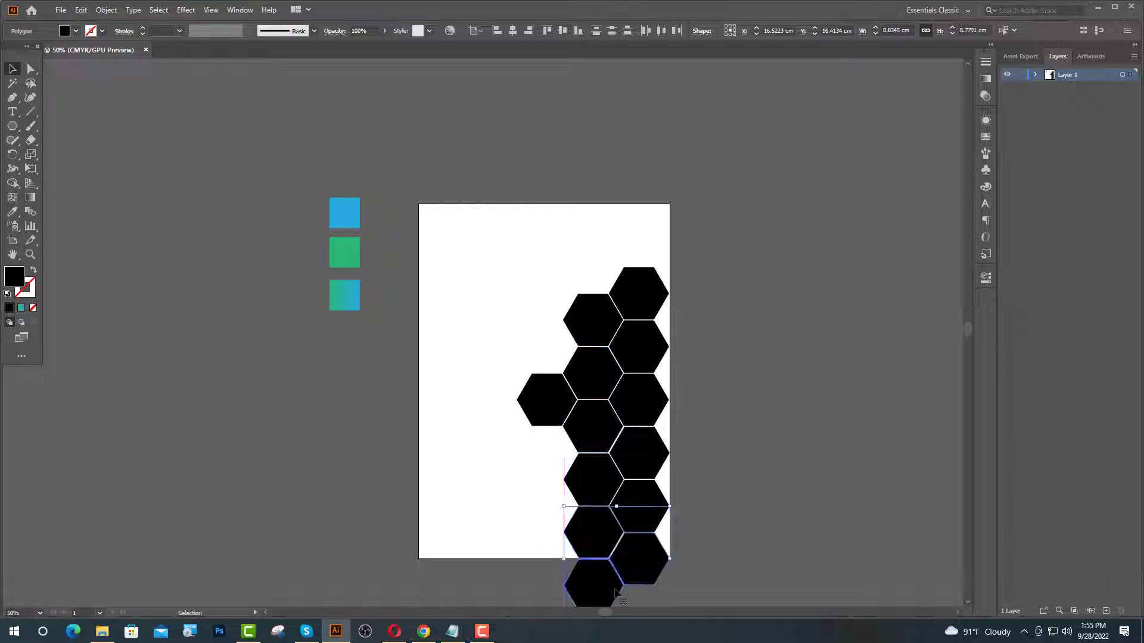
key(ctrl+shift+a)
key(ctrl+equal)
- Fit the honeycomb from page top to bottom and copy a hexagon below the left-jutting one
drag(419, 236, 626, 579)
drag(494, 534, 495, 484)
scroll(625, 528, up, 3)
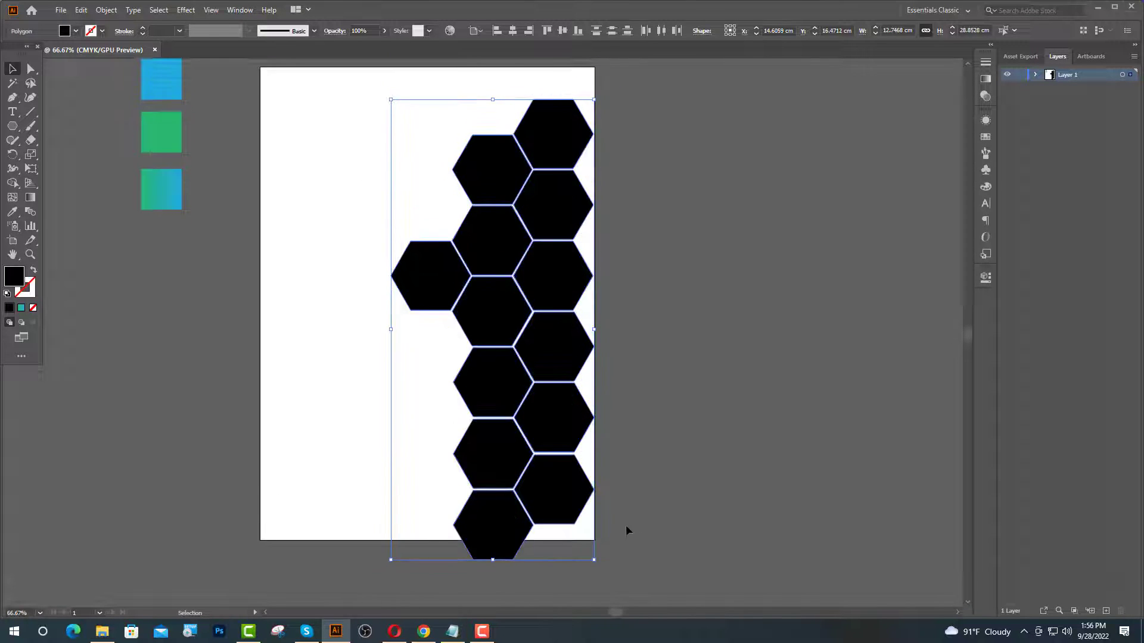
drag(524, 569, 524, 536)
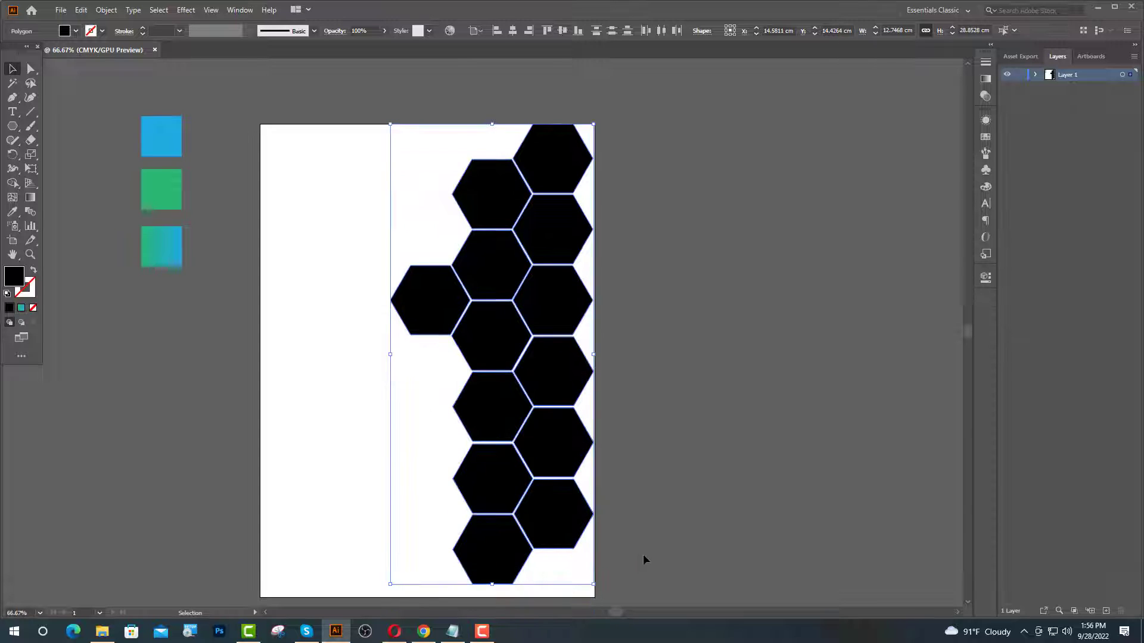
drag(492, 584, 492, 598)
click(433, 418)
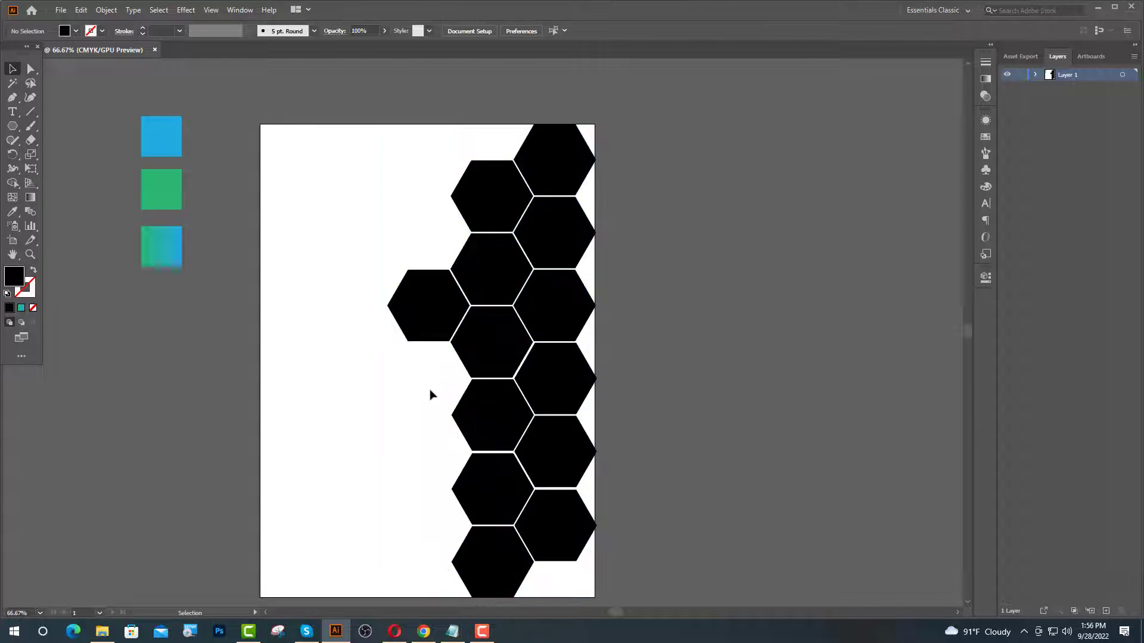
drag(431, 336, 427, 409)
click(678, 420)
- Eyedrop the blue swatch onto the top-right hexagons
scroll(512, 200, down, 1)
click(545, 175)
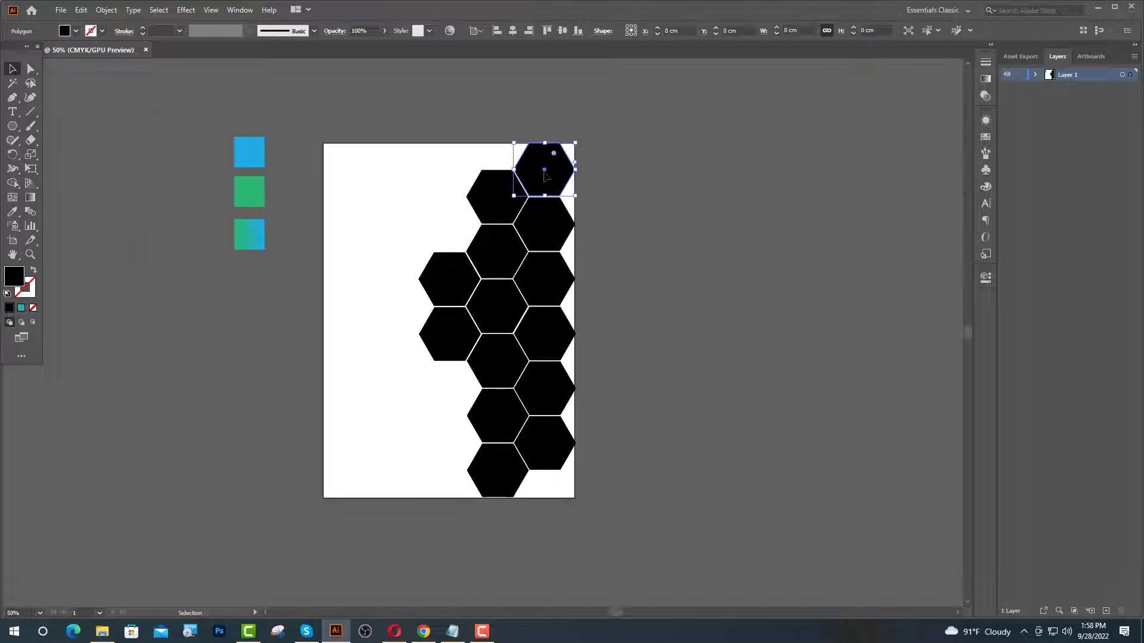
click(544, 224)
click(12, 212)
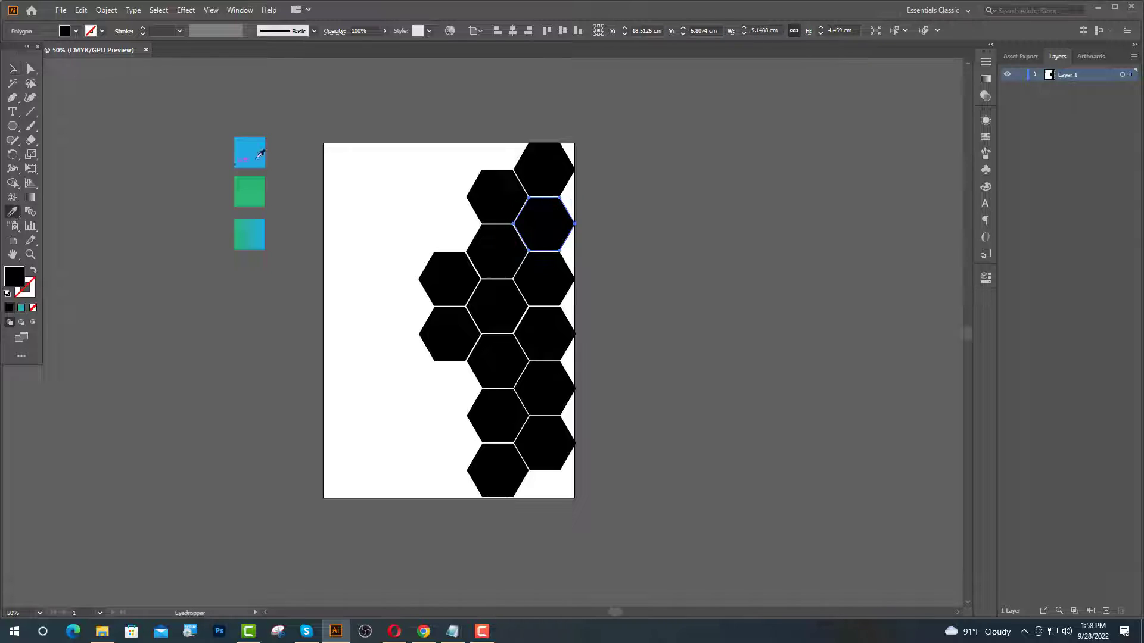
click(259, 151)
click(13, 69)
click(375, 239)
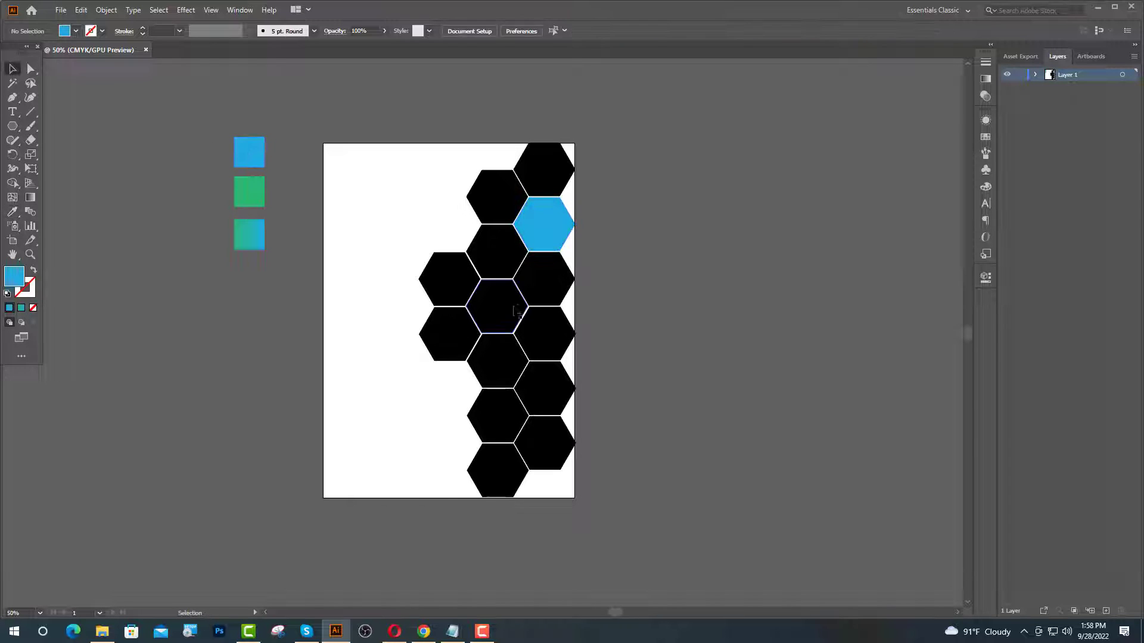
- Fill the centre hexagon green and the lower-right hexagon with the blue-green gradient
click(498, 313)
click(12, 211)
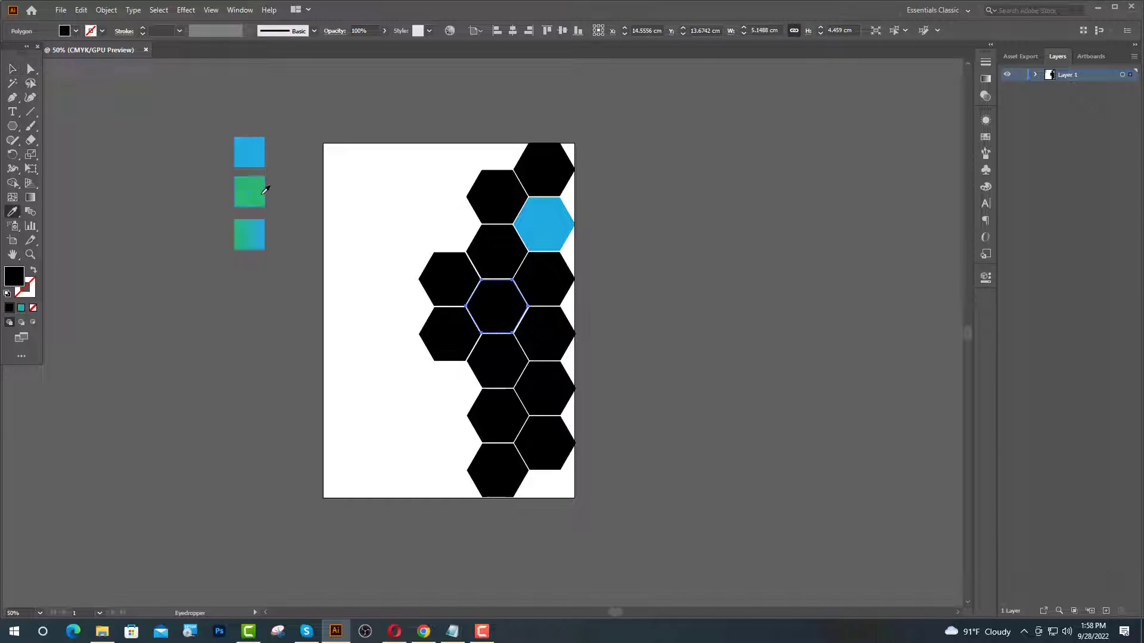
click(261, 194)
click(548, 378)
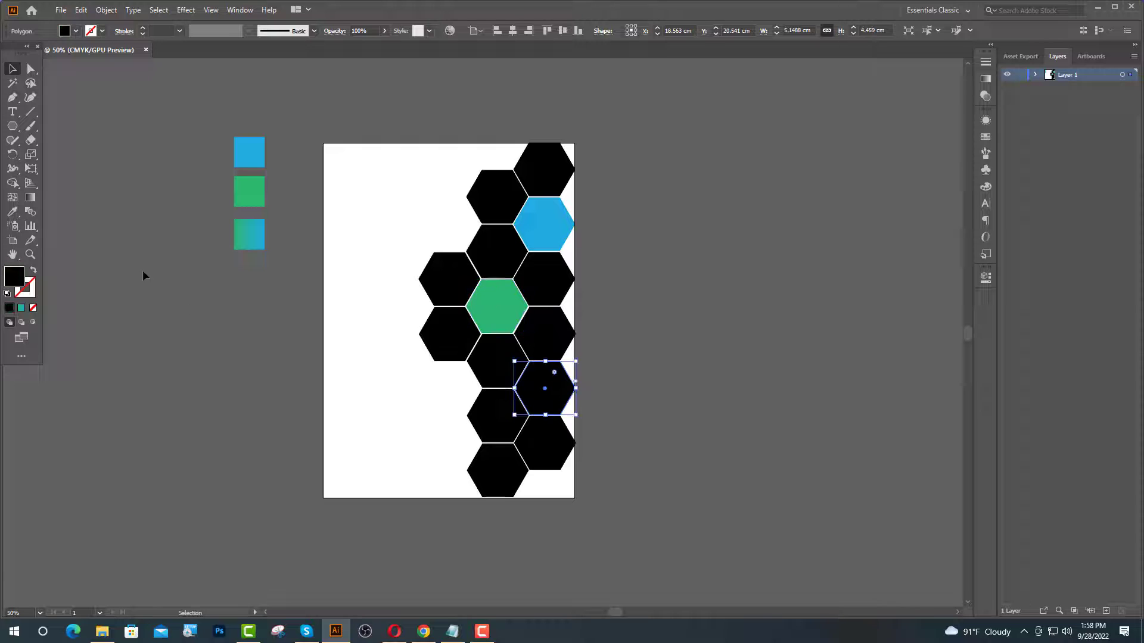
click(12, 211)
click(258, 233)
key(v)
- Turn the bottom hexagon blue with the Eyedropper
click(497, 471)
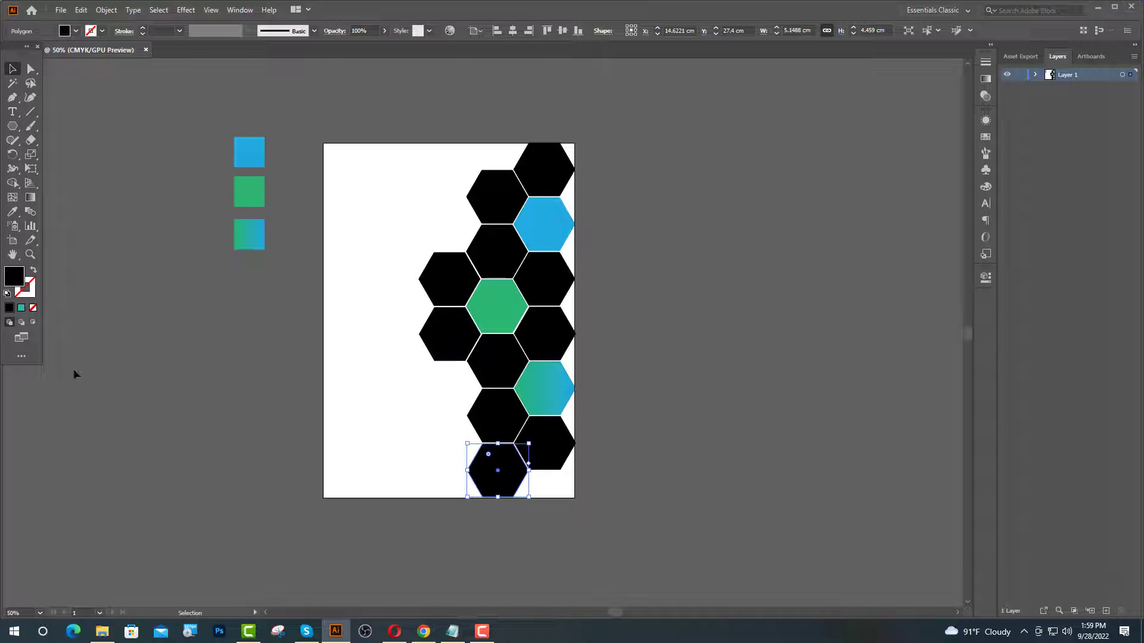
click(13, 212)
click(248, 194)
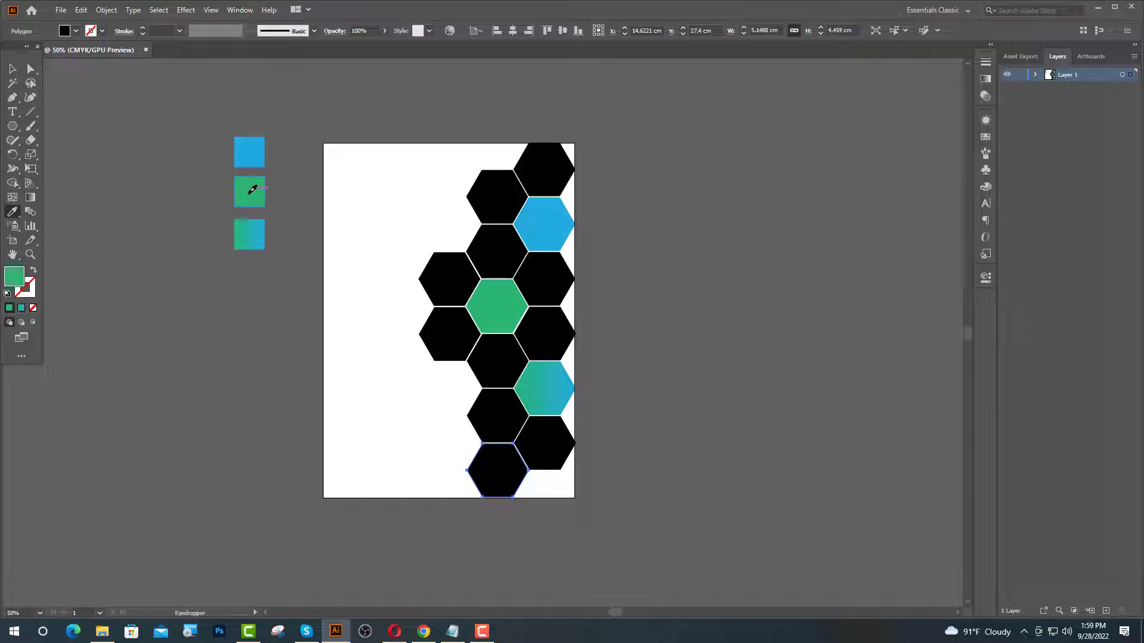
click(249, 159)
key(ctrl+plus)
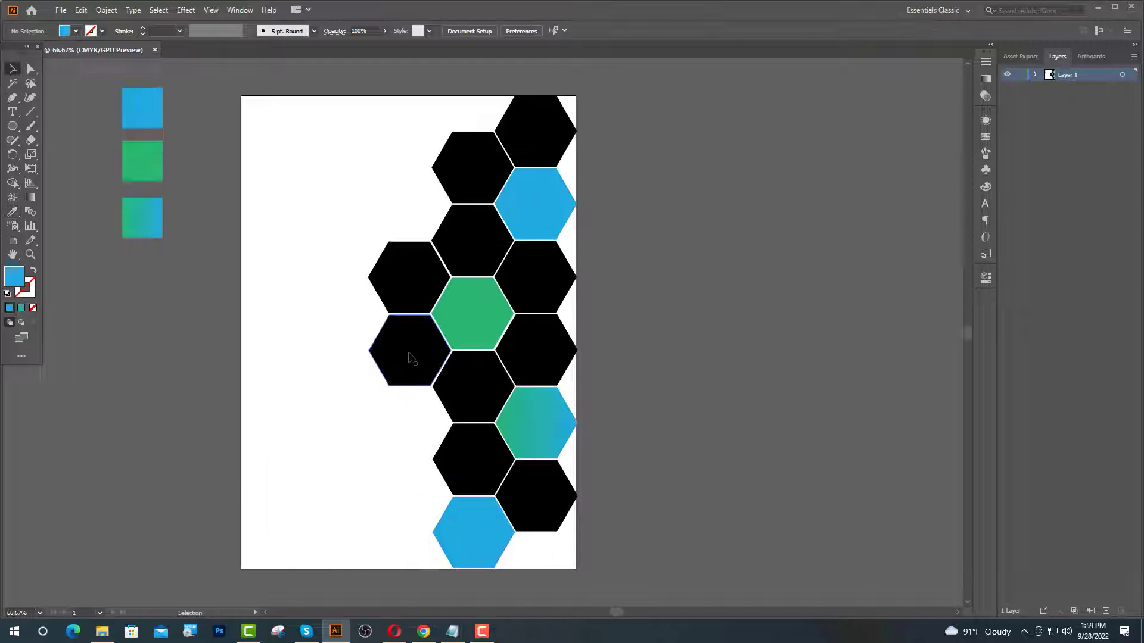
key(v)
- Make the lower-left hexagon blue and the upper-left one gradient, then minimise Illustrator
click(409, 354)
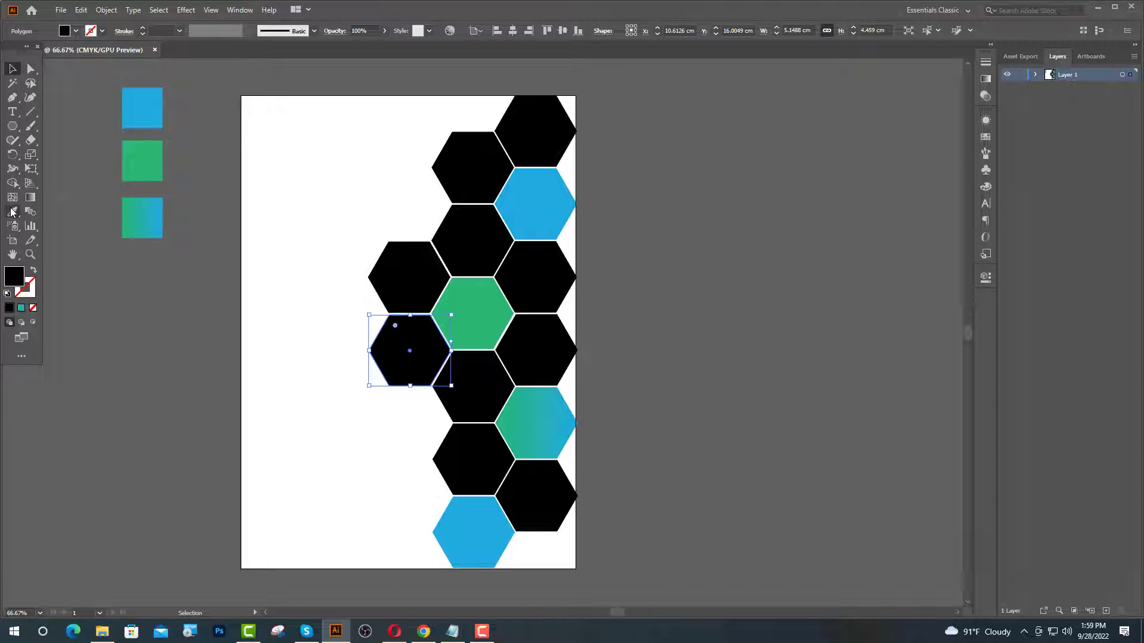
click(13, 212)
click(531, 207)
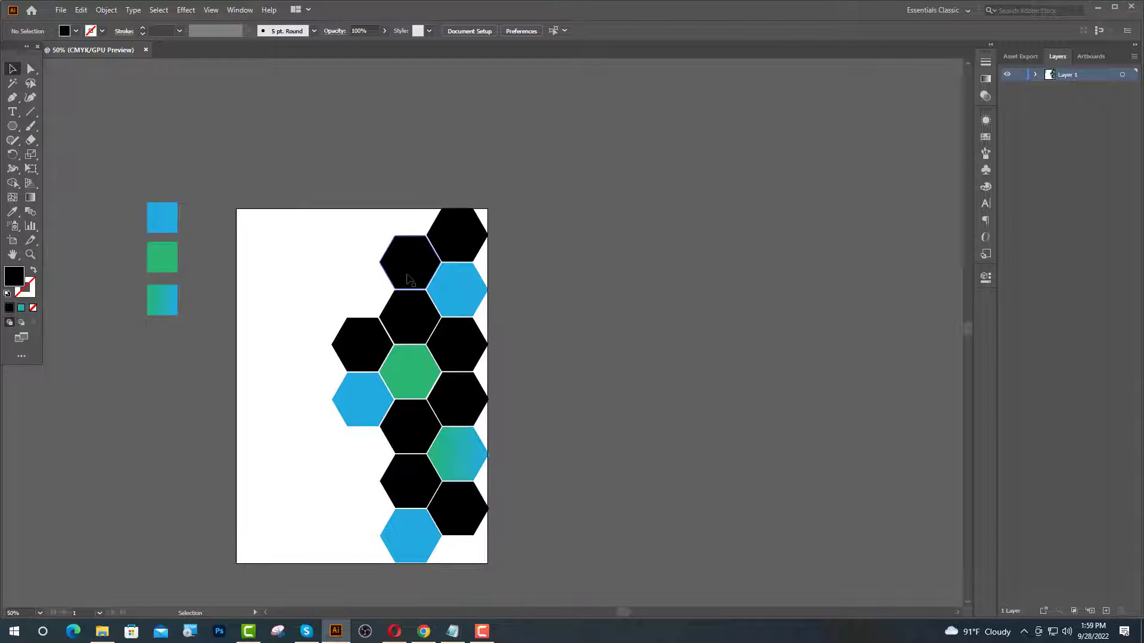
click(409, 279)
click(12, 212)
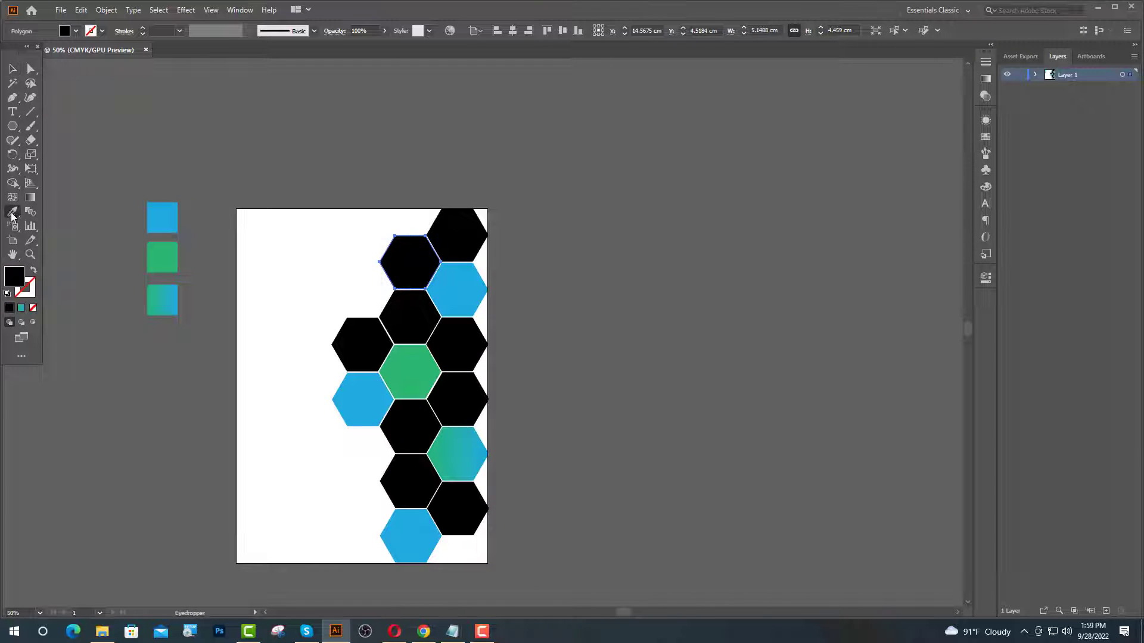
click(172, 293)
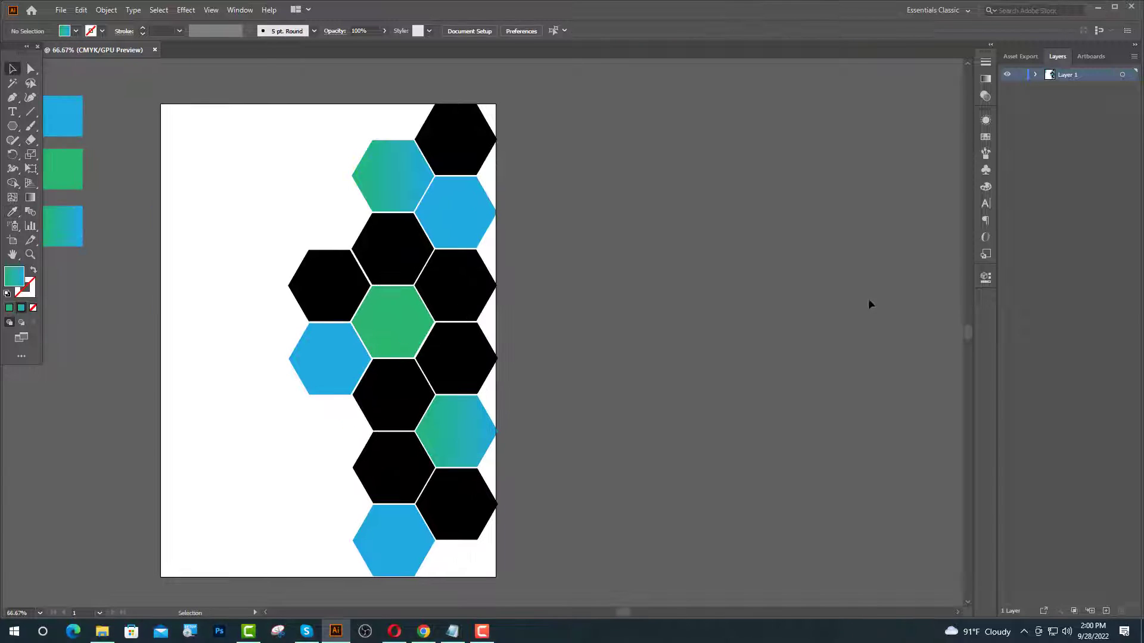
click(1099, 10)
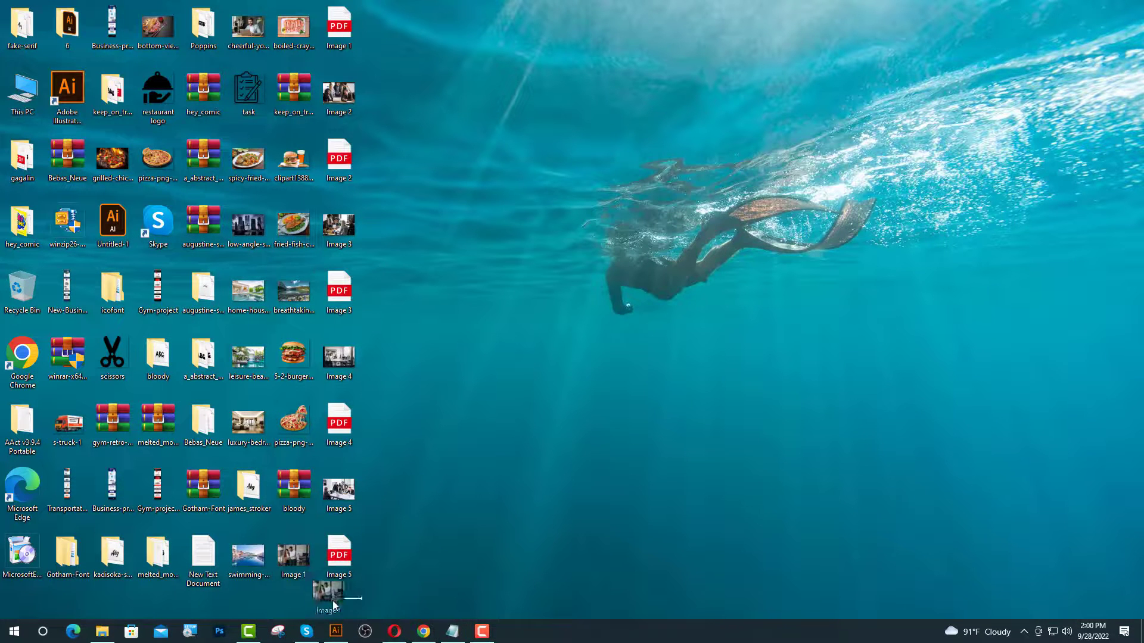
- Drop the Image 1 office photo onto the artboard and scale it over the top hexagons
click(337, 631)
drag(365, 638, 497, 190)
scroll(610, 350, down, 2)
scroll(553, 264, up, 2)
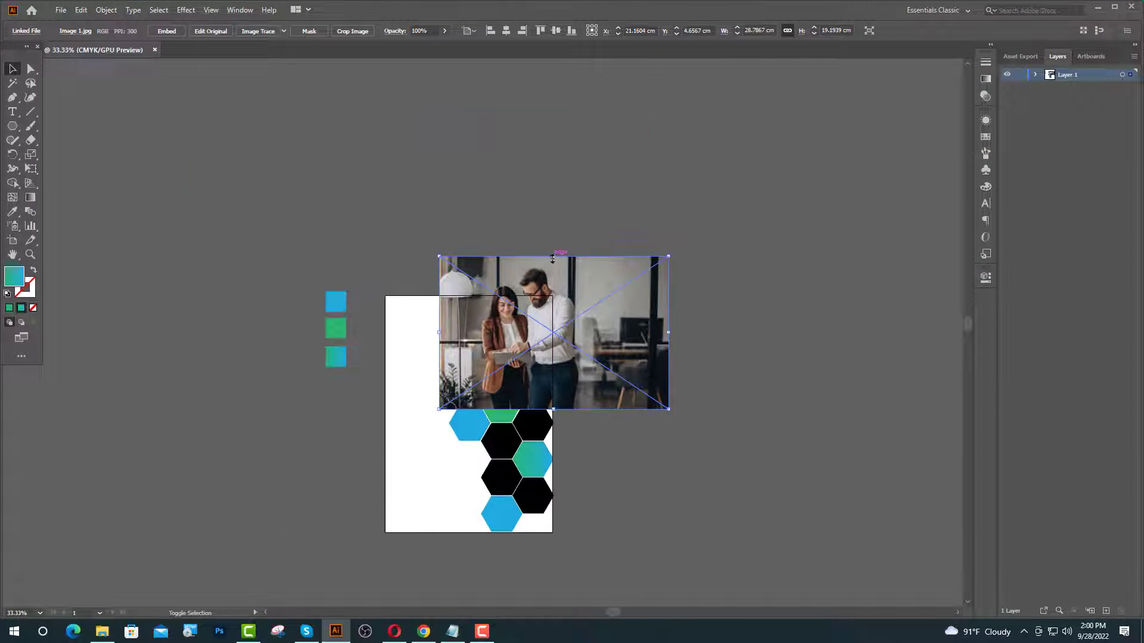
drag(552, 258, 556, 298)
scroll(561, 298, up, 4)
drag(549, 439, 486, 365)
drag(466, 217, 470, 283)
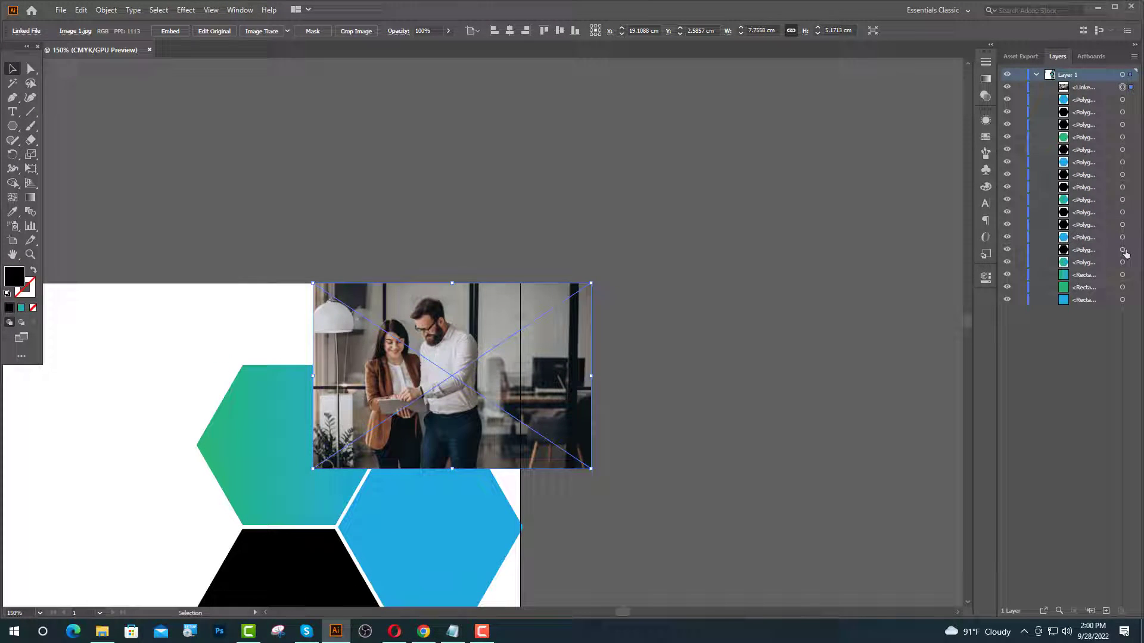
- Bring the top-right hexagon to front and position the photo behind it
click(1124, 250)
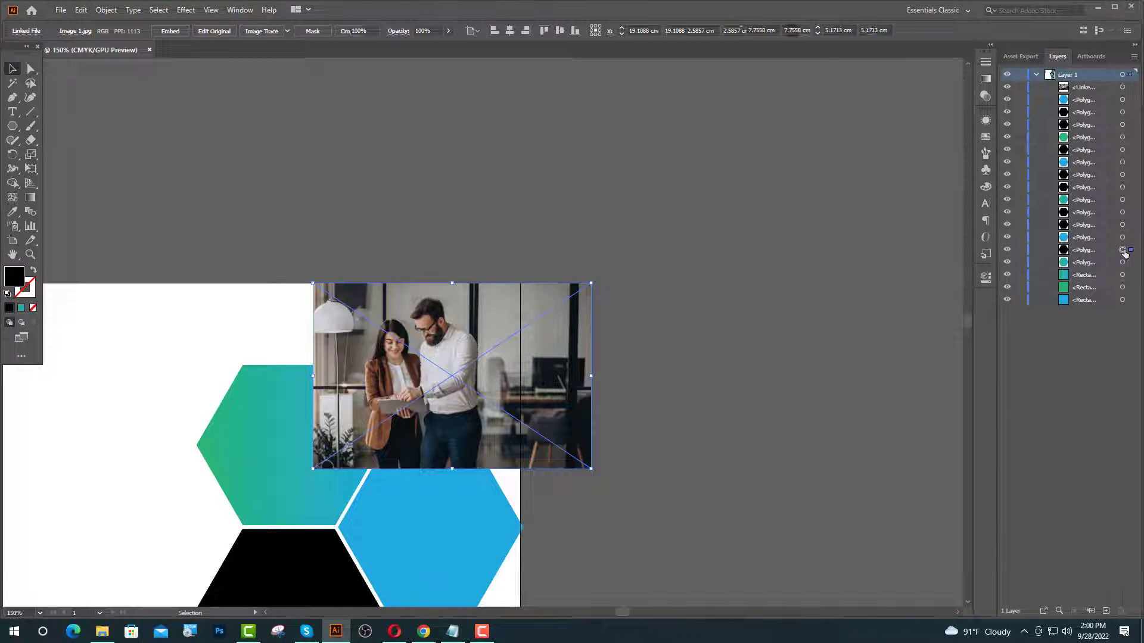
right_click(651, 388)
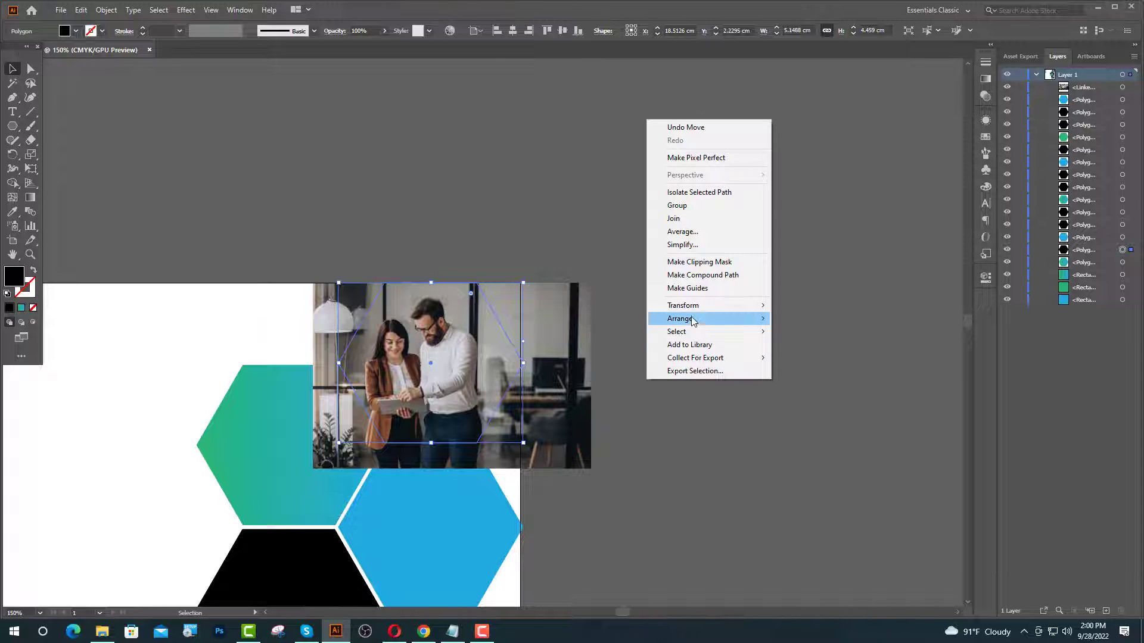
mouse_move(685, 318)
click(801, 320)
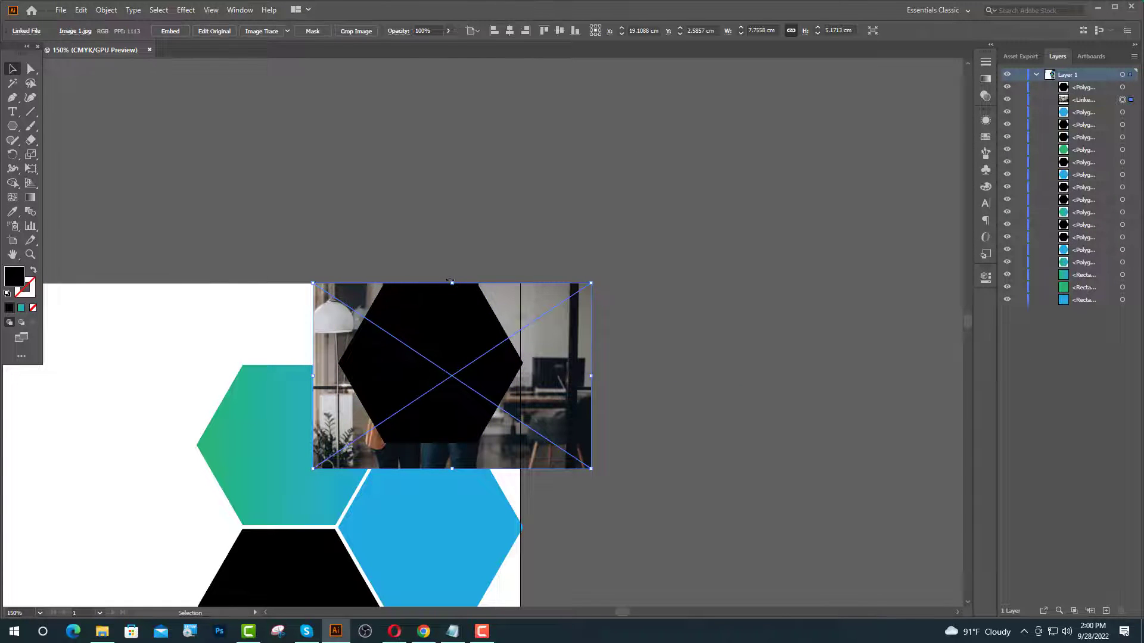
mouse_move(451, 283)
mouse_down()
mouse_move(451, 300)
mouse_move(452, 290)
mouse_up()
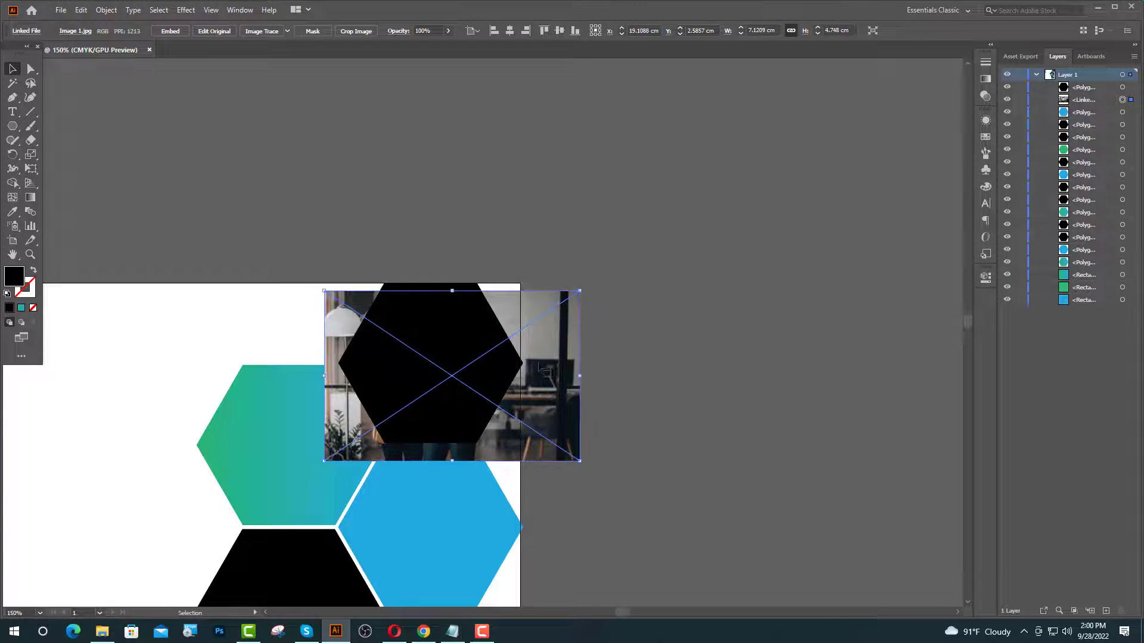
drag(555, 368, 560, 356)
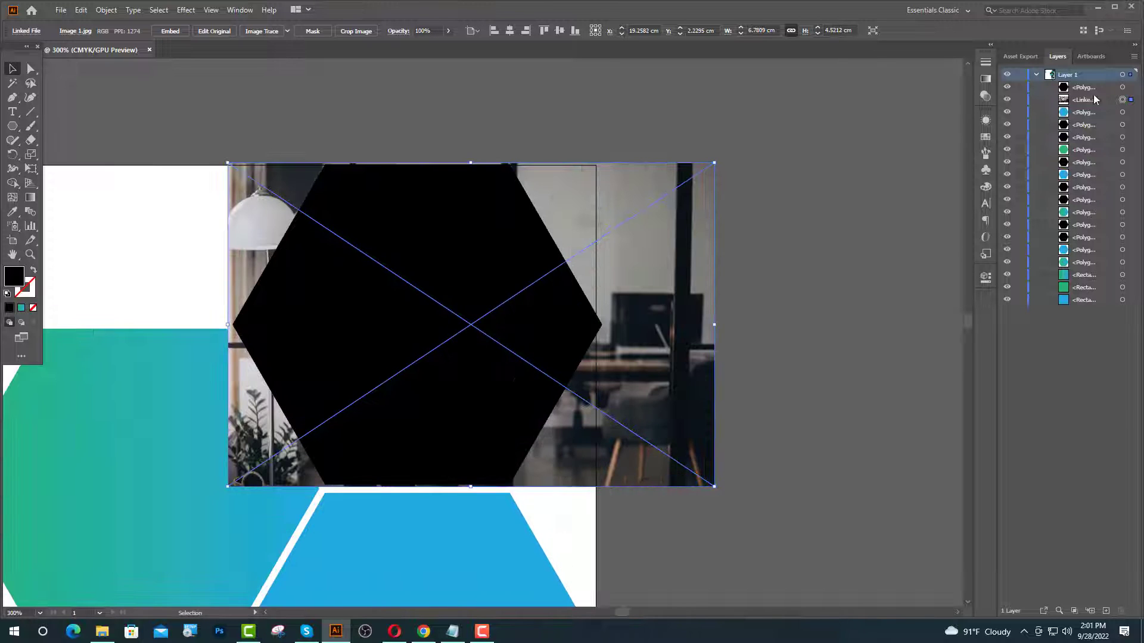
- Make a clipping mask from the photo and hexagon, then zoom out to the whole artboard
shift+click(523, 258)
right_click(488, 269)
click(532, 373)
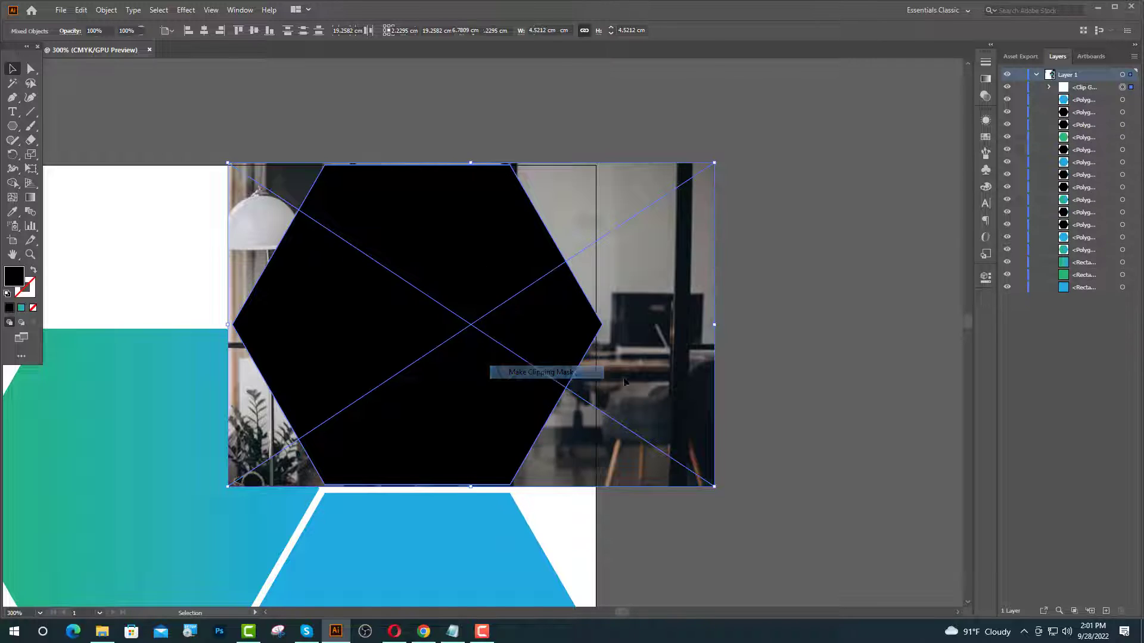
click(712, 420)
key(ctrl+minus)
key(ctrl+minus)
key(ctrl+minus)
key(ctrl+minus)
scroll(545, 429, up, 1)
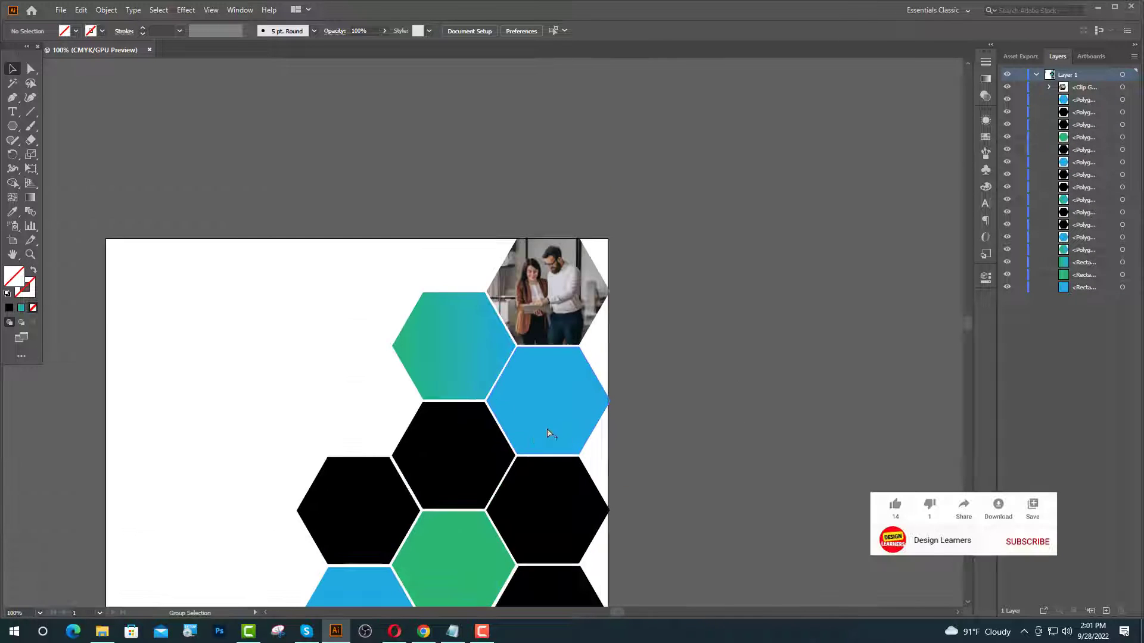
key(ctrl+minus)
key(ctrl+minus)
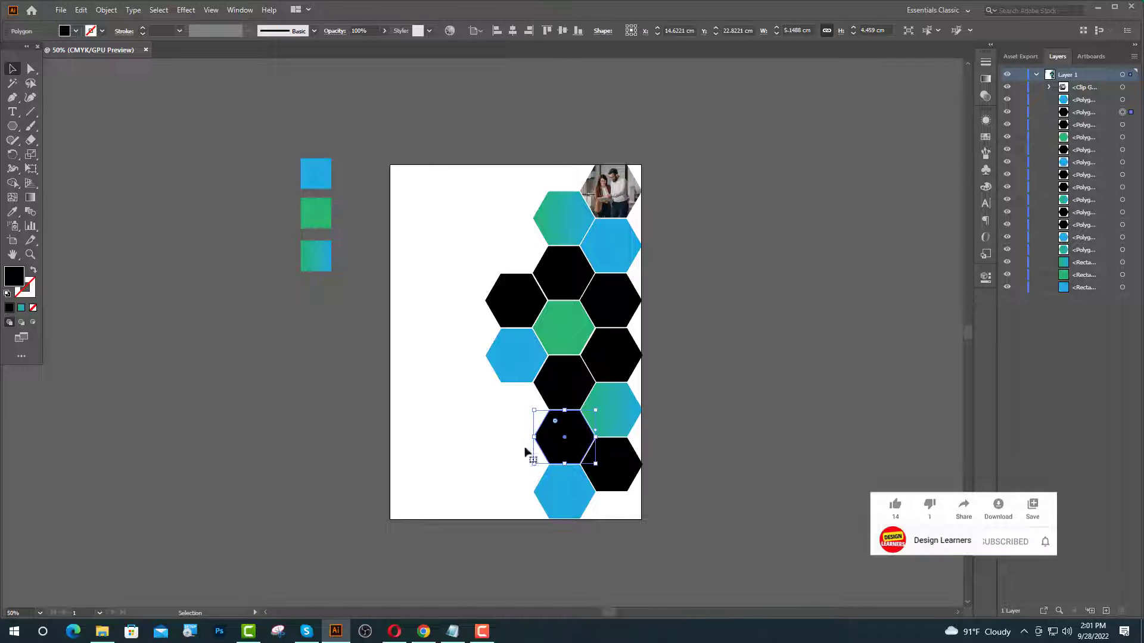
- Eyedrop green onto the lower black hexagon and black onto the bottom blue hexagon
key(i)
click(564, 327)
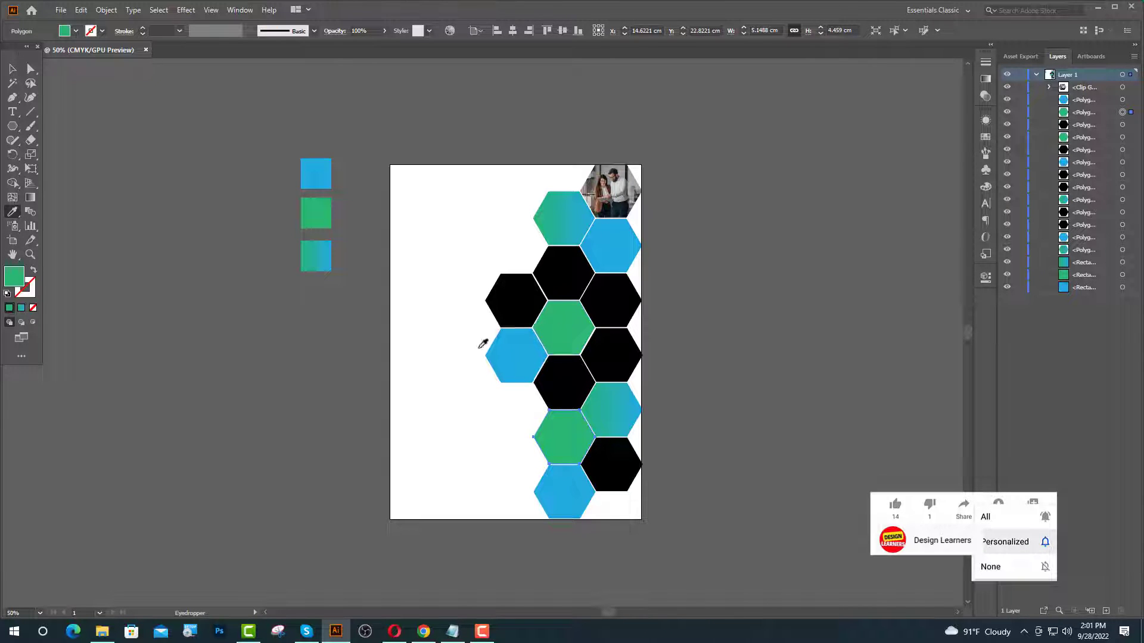
key(v)
click(572, 503)
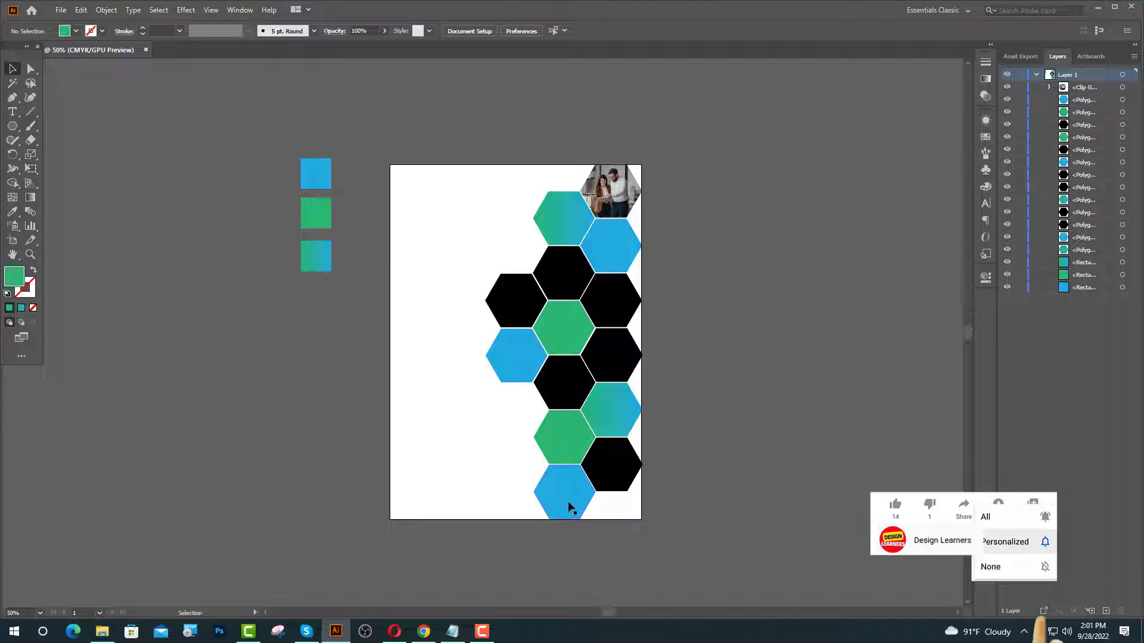
click(12, 211)
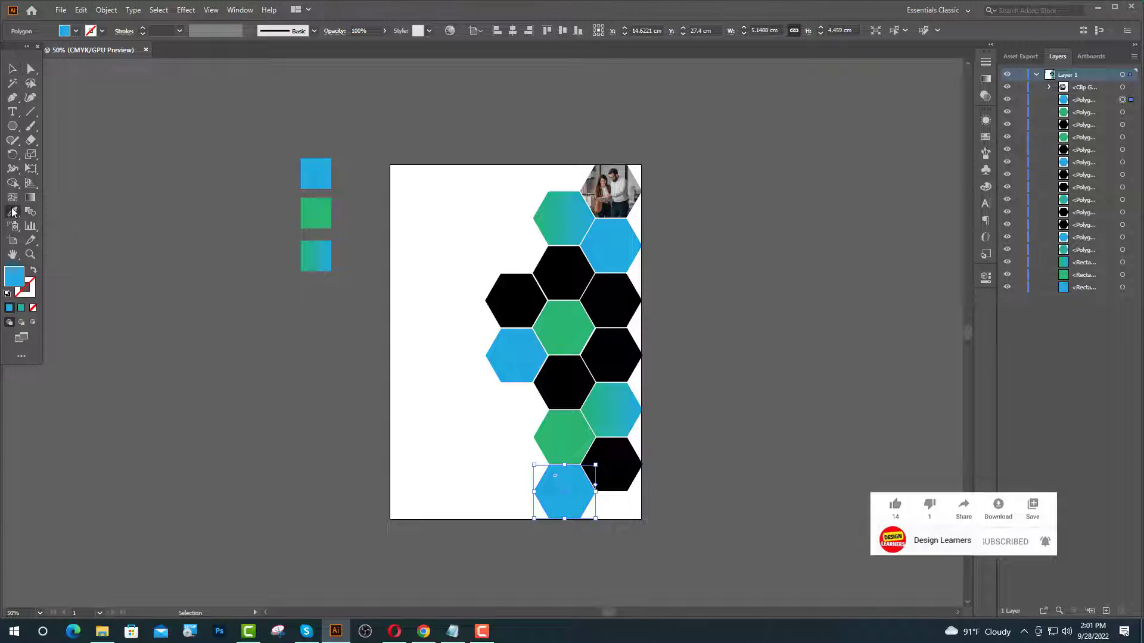
click(612, 467)
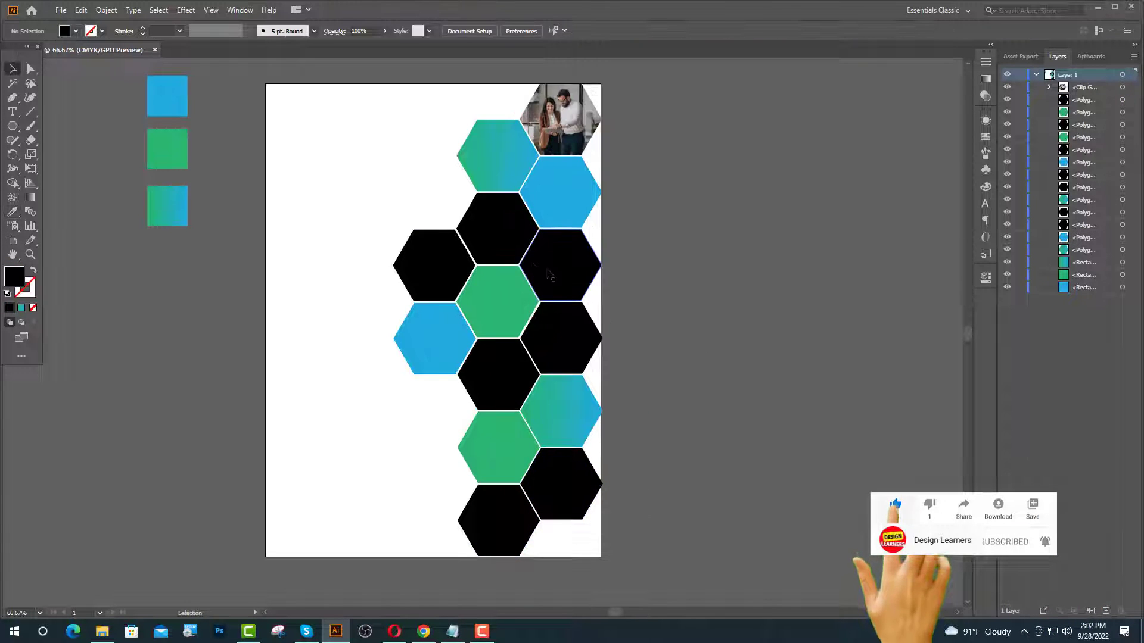
click(506, 253)
- Drop the Image 2 laptop group photo onto the artboard and resize it
click(1096, 7)
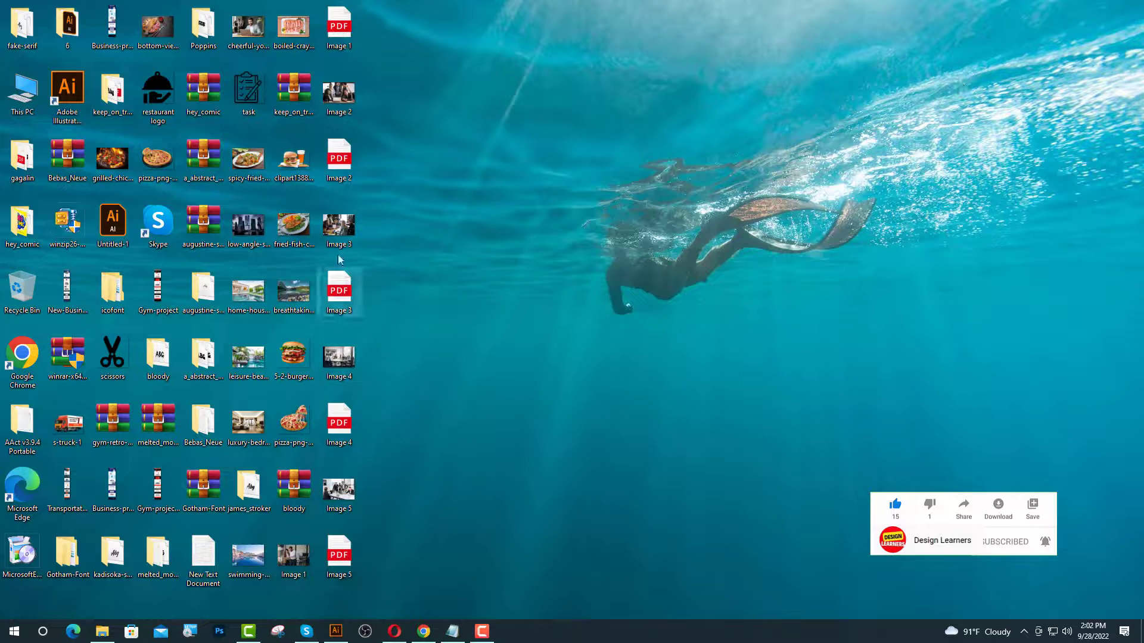
drag(344, 100, 499, 254)
scroll(561, 466, down, 2)
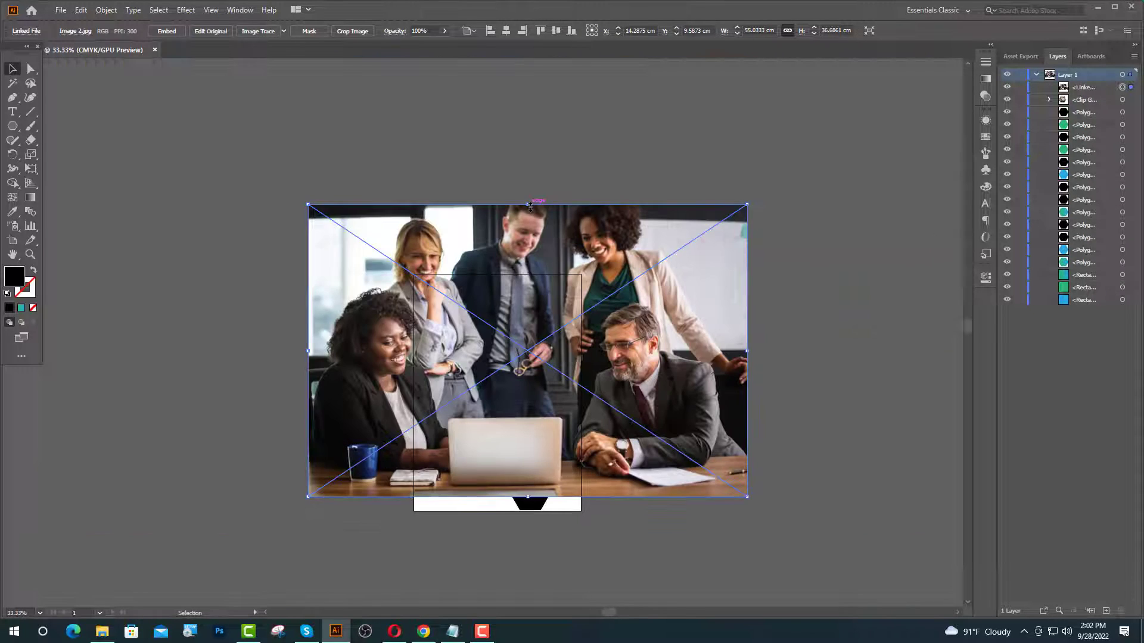
drag(529, 207, 614, 322)
scroll(539, 378, up, 1)
scroll(543, 384, up, 5)
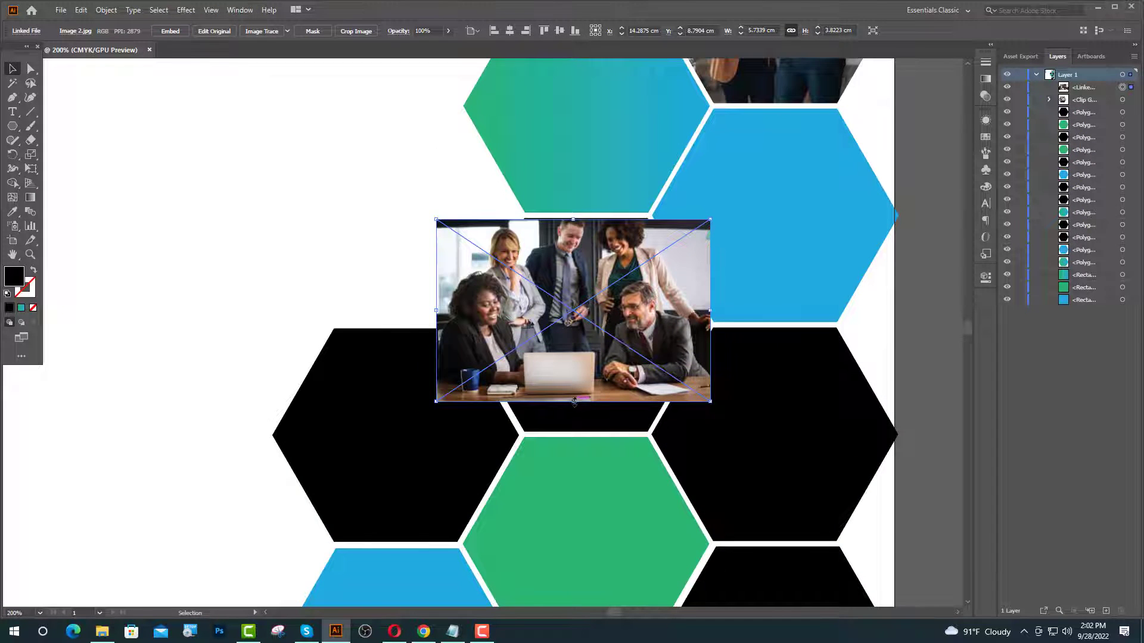
drag(575, 402, 573, 441)
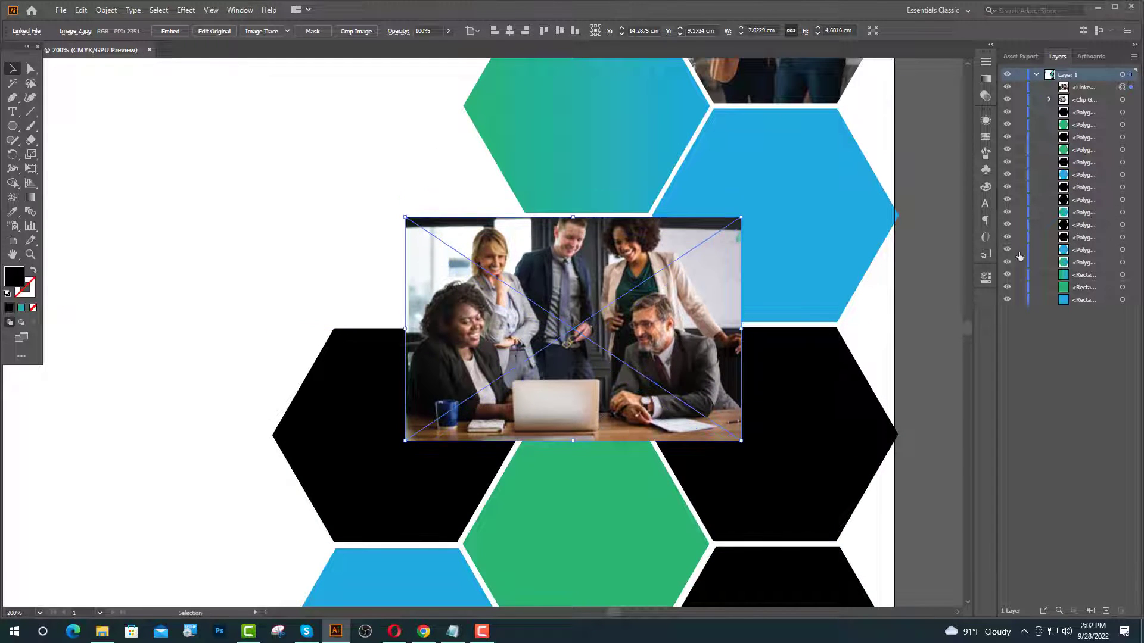
drag(620, 366, 475, 366)
- Bring the target hexagon to front and centre the photo behind it
click(645, 344)
right_click(644, 342)
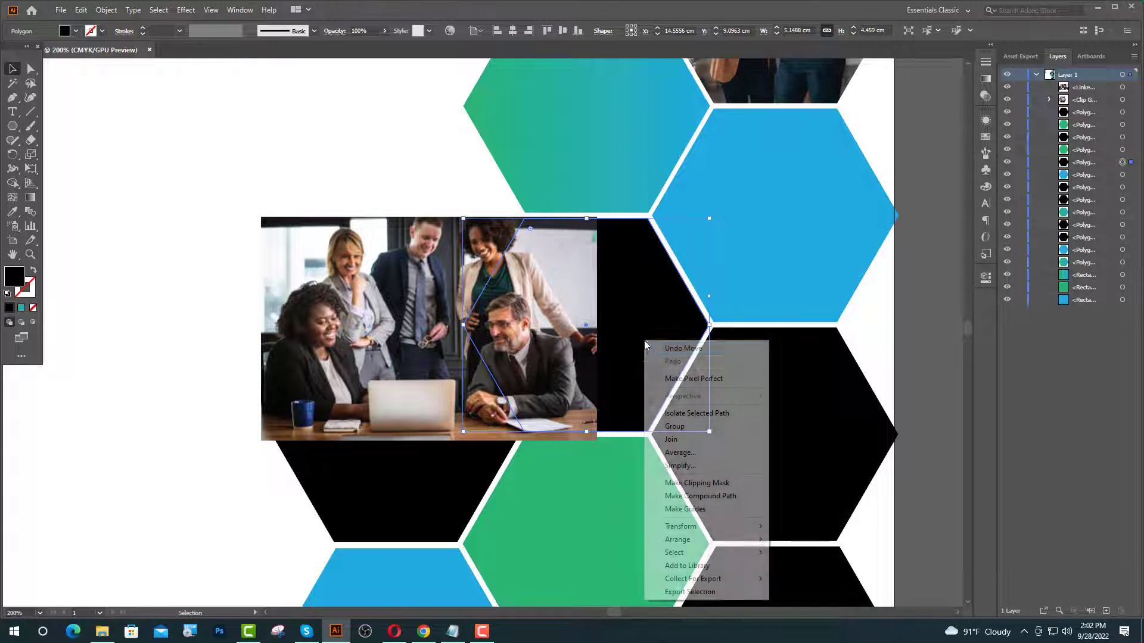
mouse_move(694, 539)
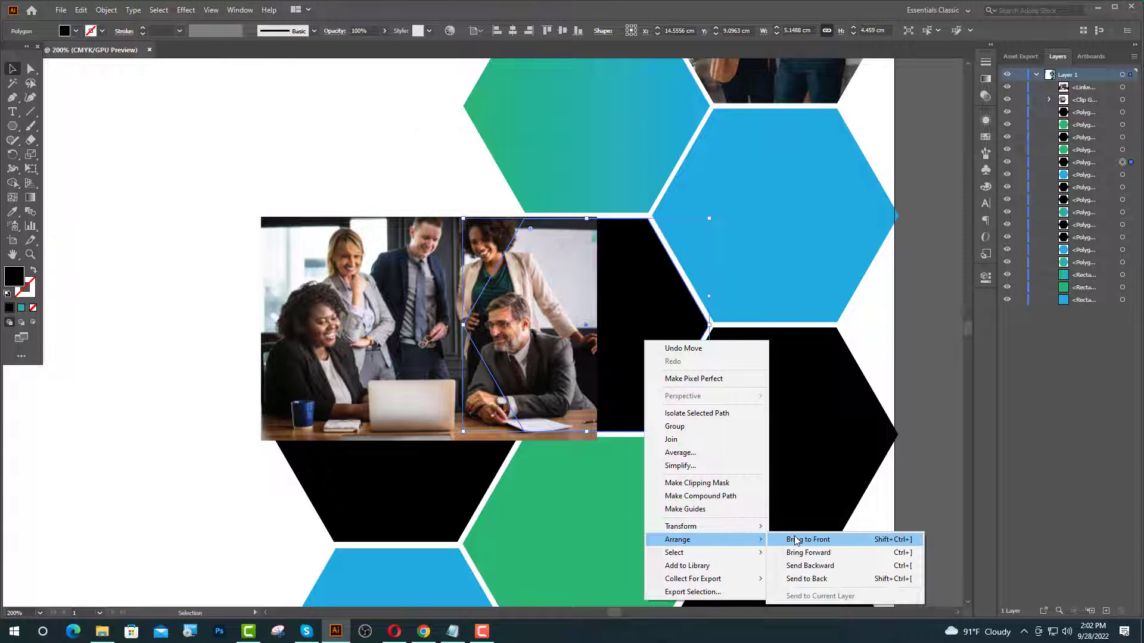
click(794, 540)
drag(346, 358, 505, 354)
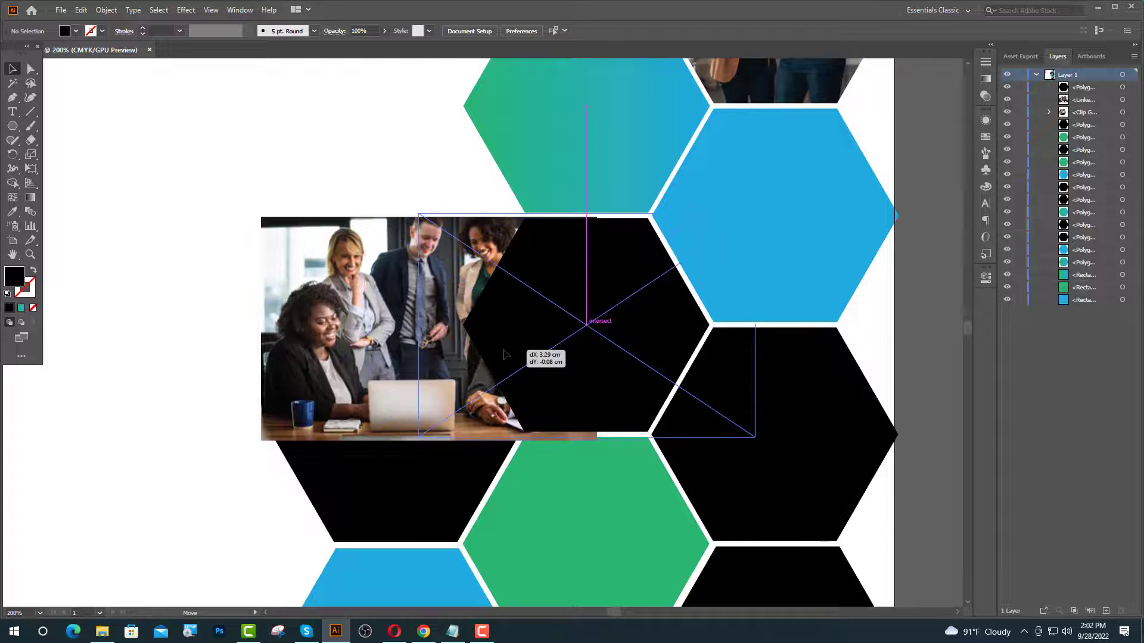
drag(579, 376, 578, 376)
- Clip the group photo to the hexagon with Make Clipping Mask
key(ctrl+equal)
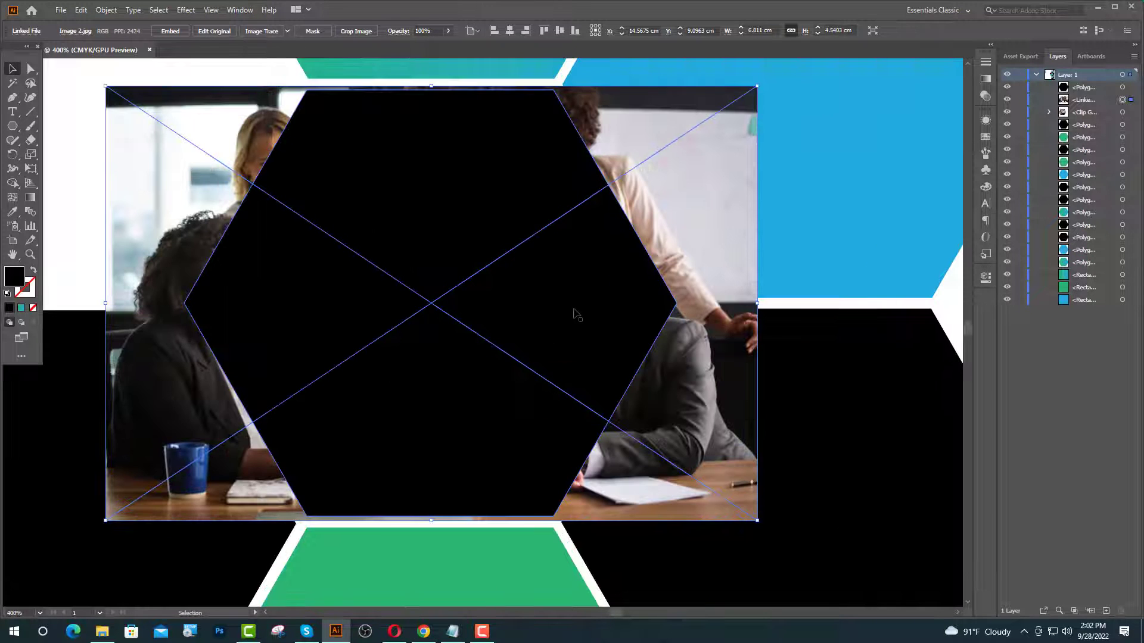
right_click(533, 312)
click(602, 415)
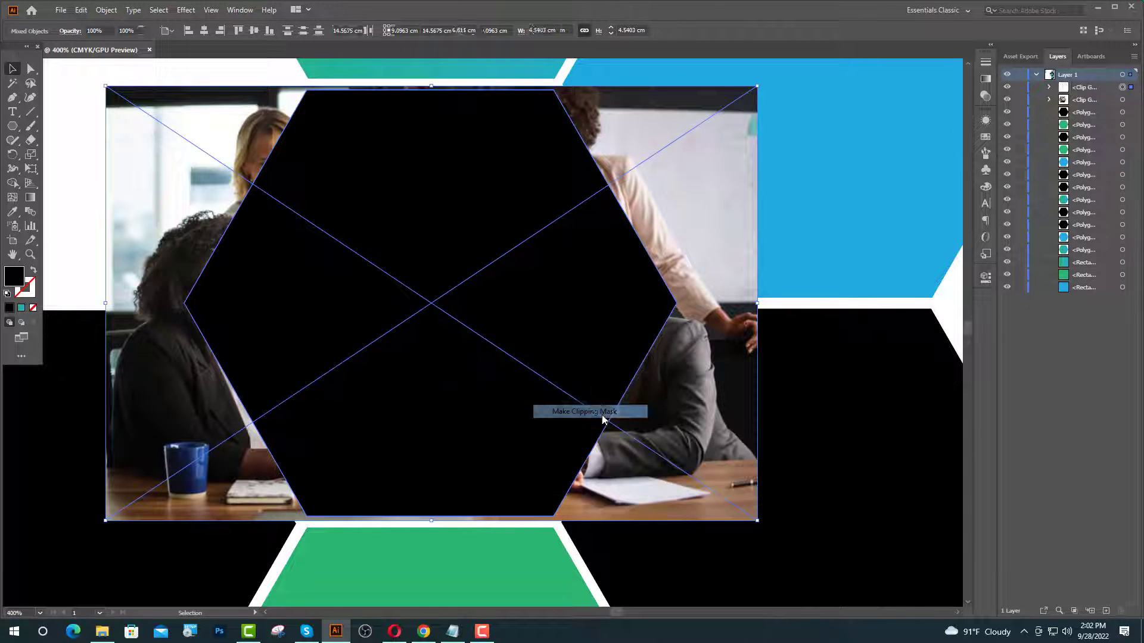
key(ctrl+shift+a)
scroll(554, 448, down, 5)
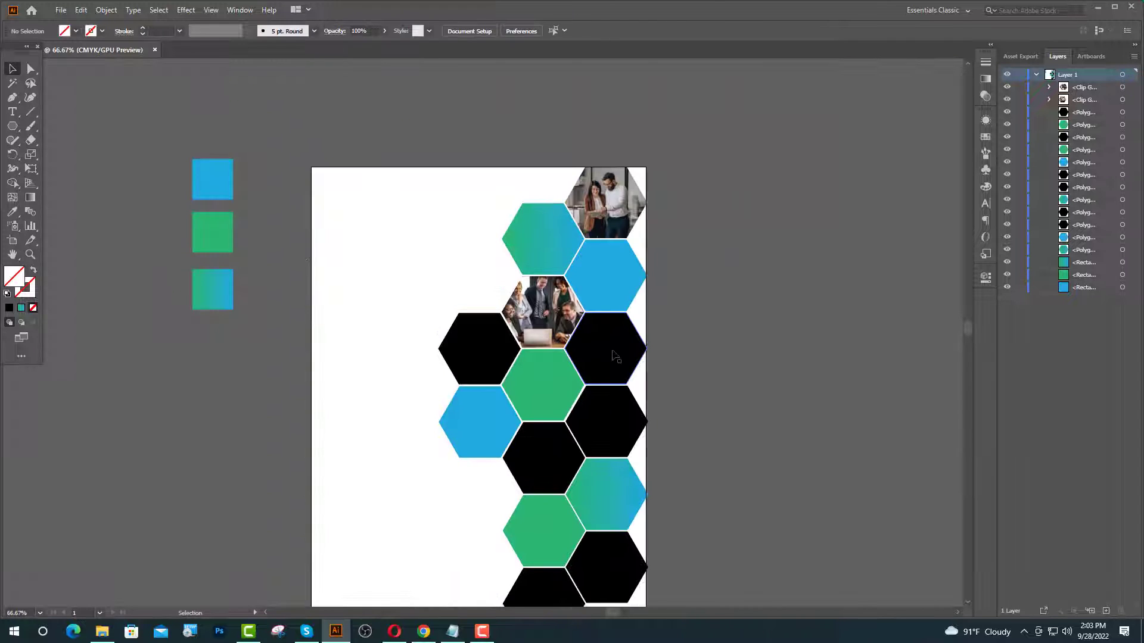
- Place the Image 3 meeting-room photo from the desktop and size it over the black hexagon
click(615, 356)
click(1097, 7)
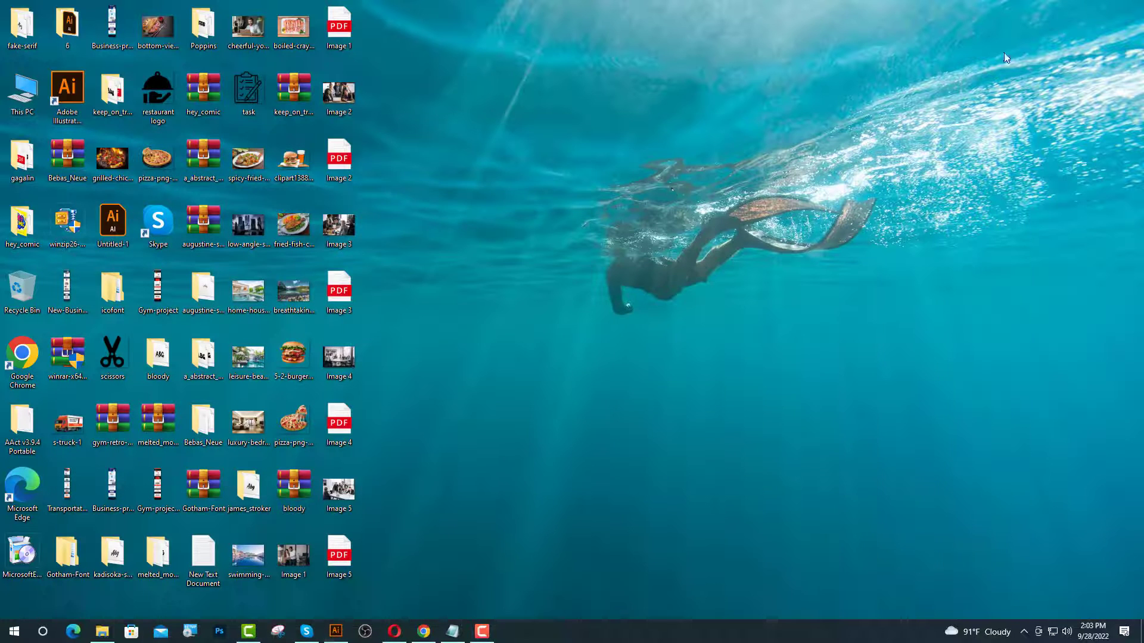
drag(334, 237, 342, 267)
drag(366, 559, 610, 345)
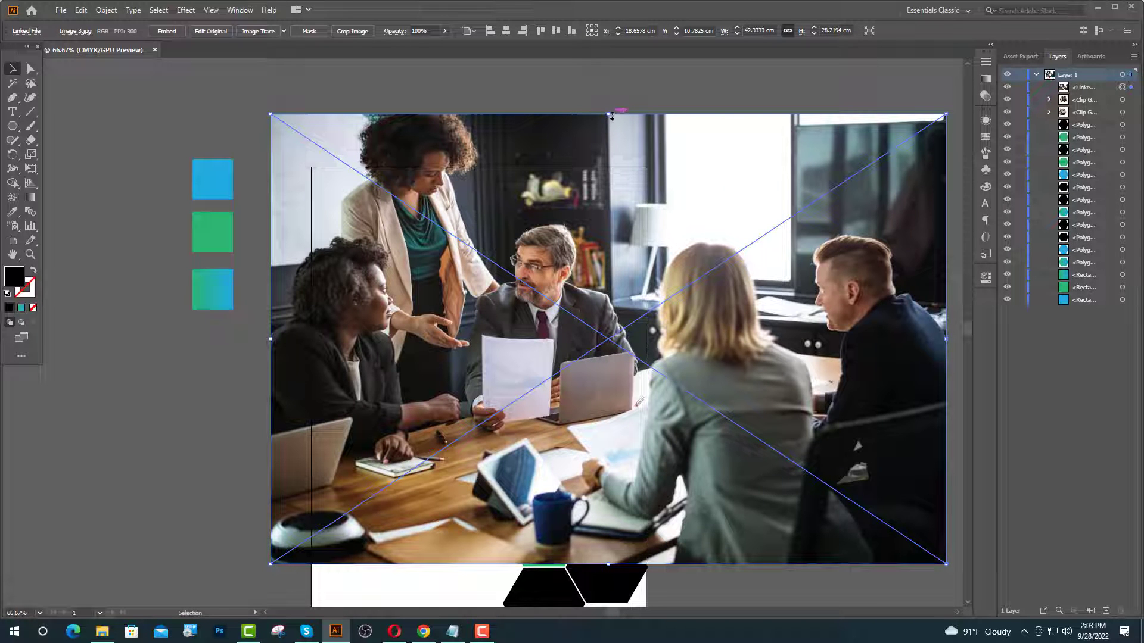
drag(609, 115, 619, 293)
mouse_move(608, 345)
mouse_down()
mouse_move(591, 477)
mouse_move(596, 355)
mouse_up()
scroll(611, 364, up, 5)
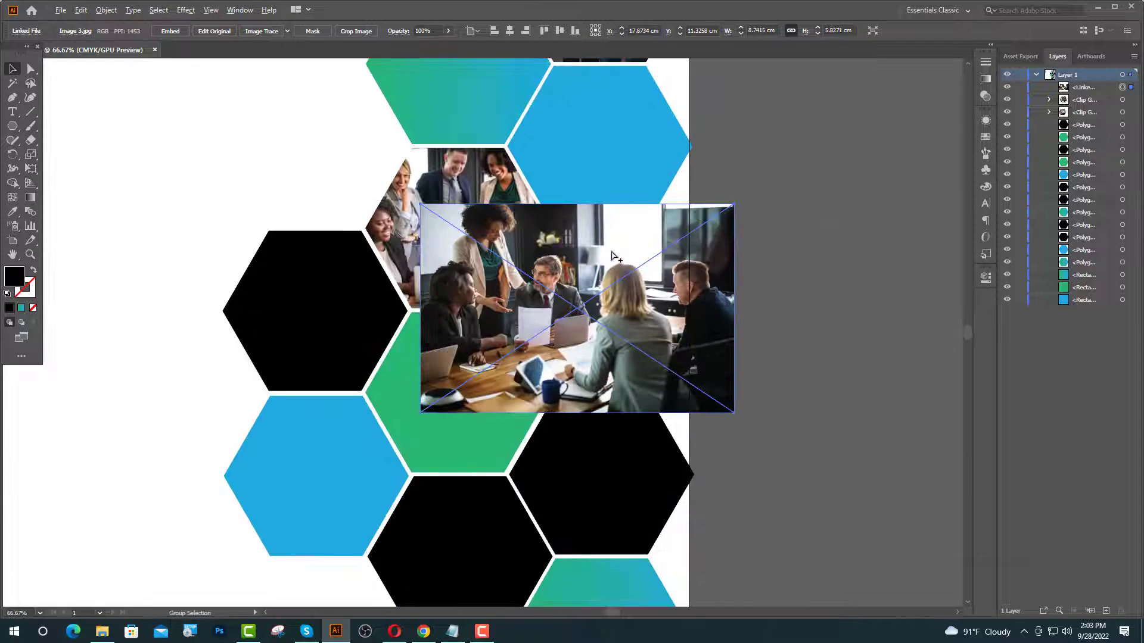
drag(521, 123, 560, 116)
scroll(652, 274, down, 2)
drag(631, 364, 632, 368)
scroll(631, 368, down, 2)
click(849, 284)
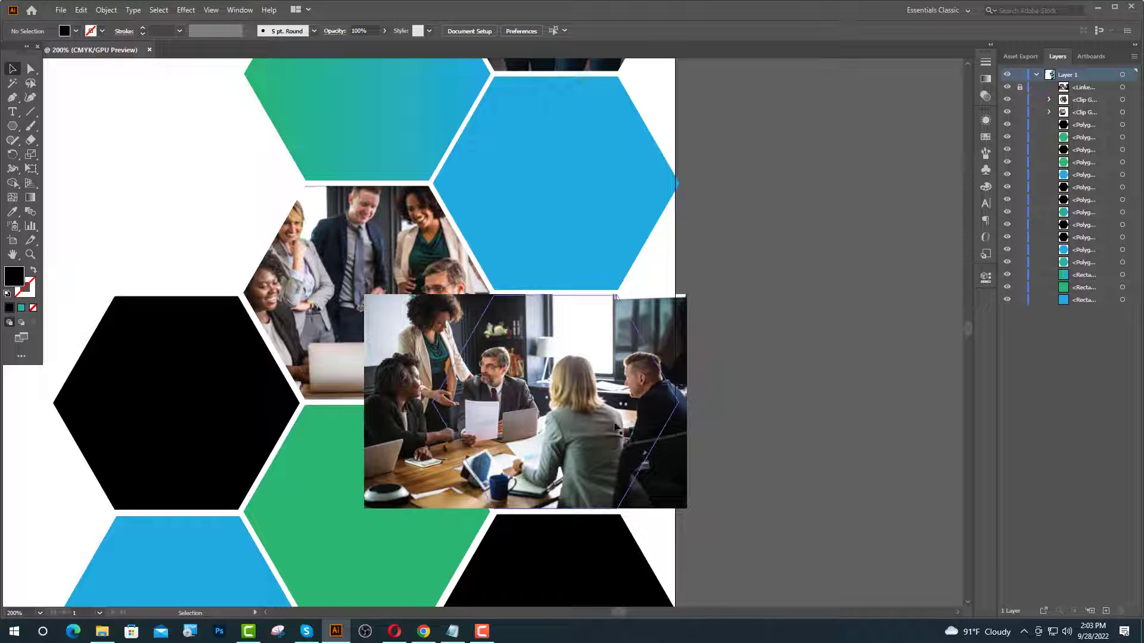
- Bring the black hexagon in front of the photo and clip the photo into it
right_click(591, 390)
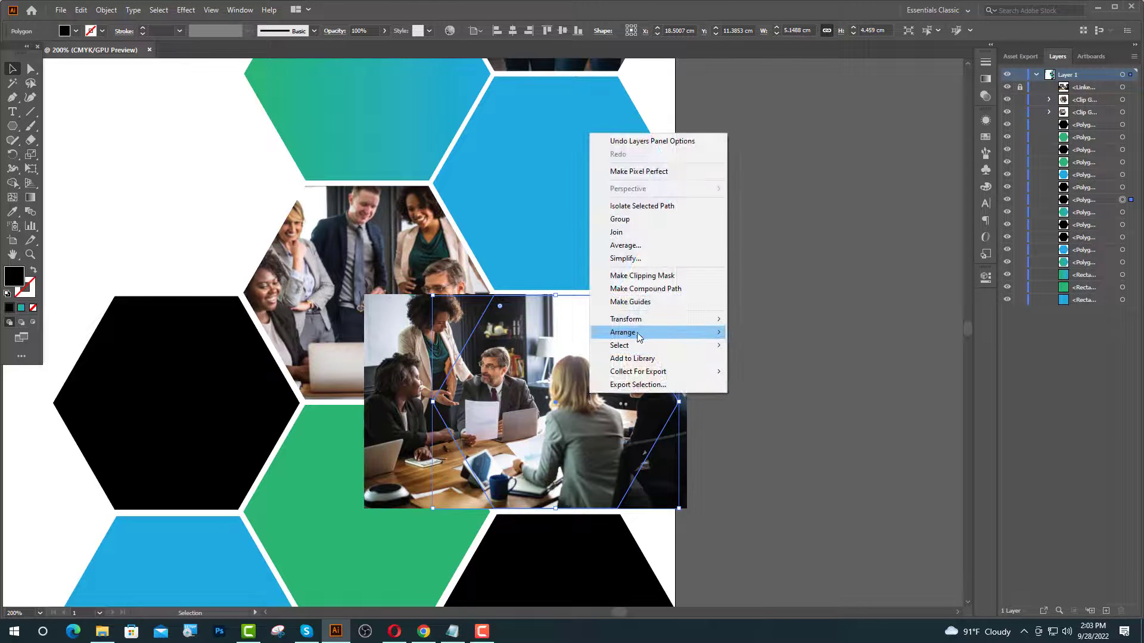
mouse_move(685, 331)
click(765, 333)
scroll(774, 309, up, 1)
click(962, 142)
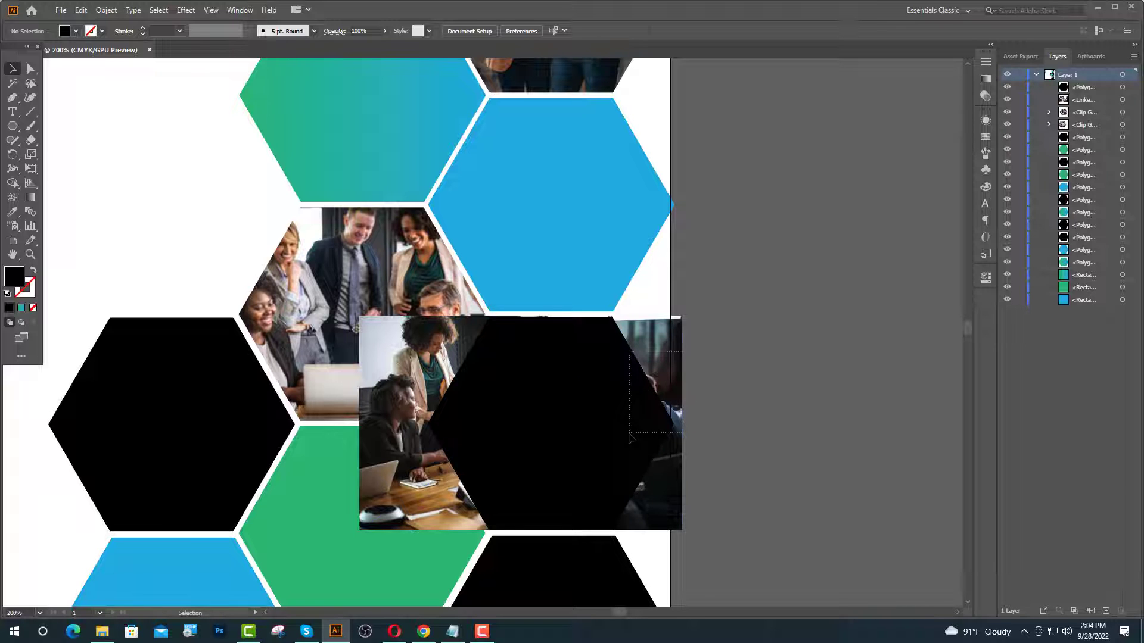
drag(630, 436, 628, 440)
scroll(628, 439, down, 1)
scroll(551, 524, up, 3)
right_click(500, 411)
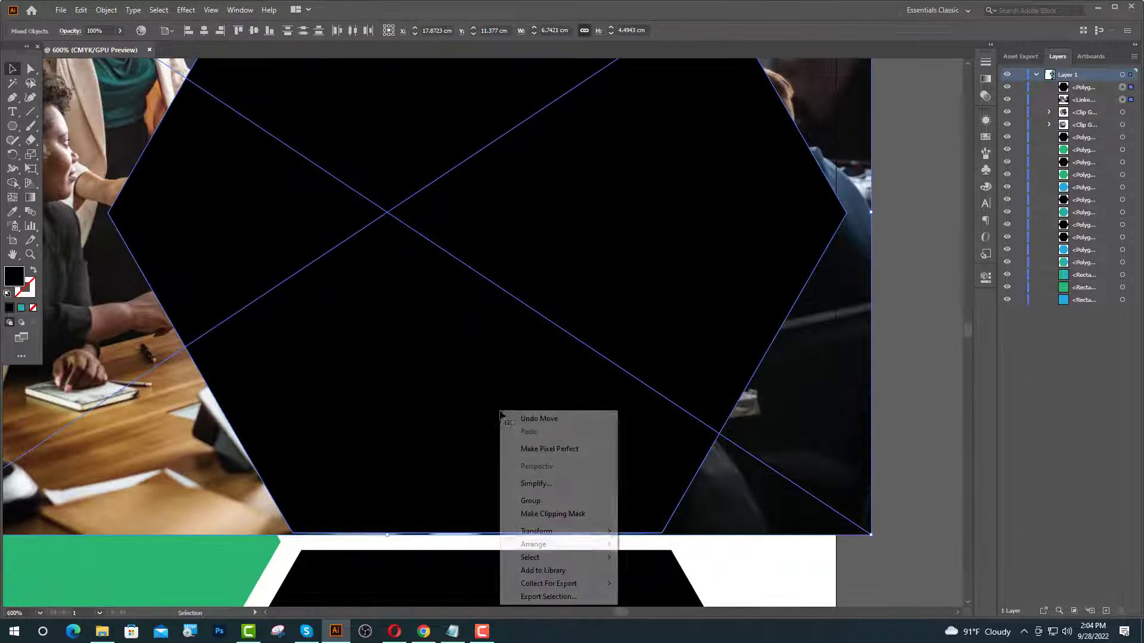
click(553, 515)
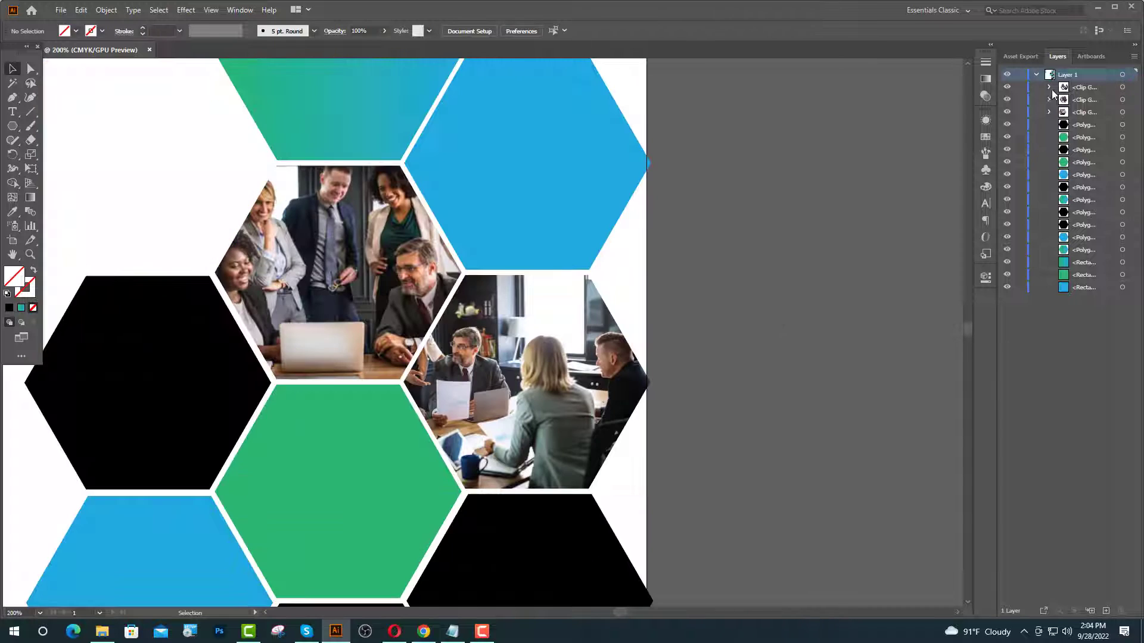
- Shift the clipped photo right inside the hexagon to frame the people
click(1049, 87)
click(1122, 112)
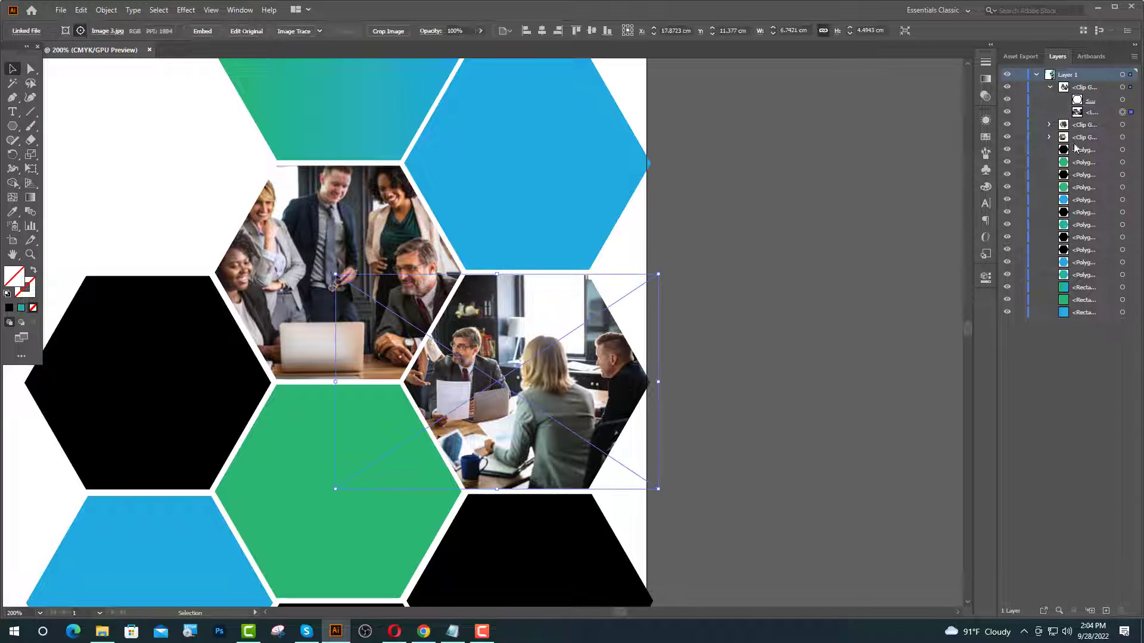
key(Right)
key(Right)
key(Right)
key(Right)
key(Right)
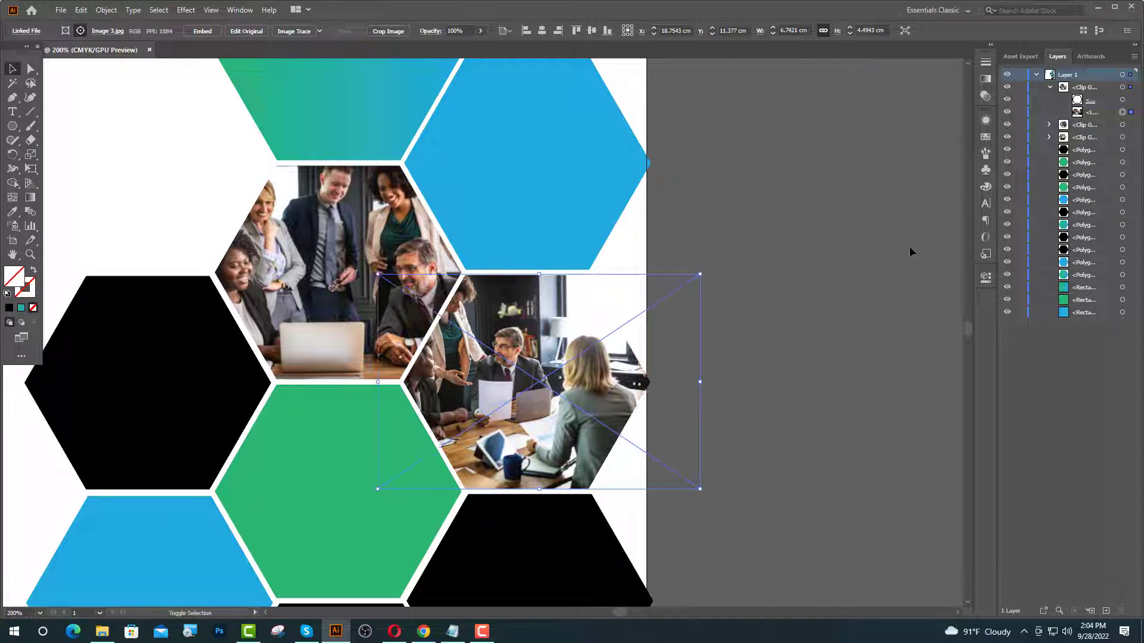
key(Right)
key(Right)
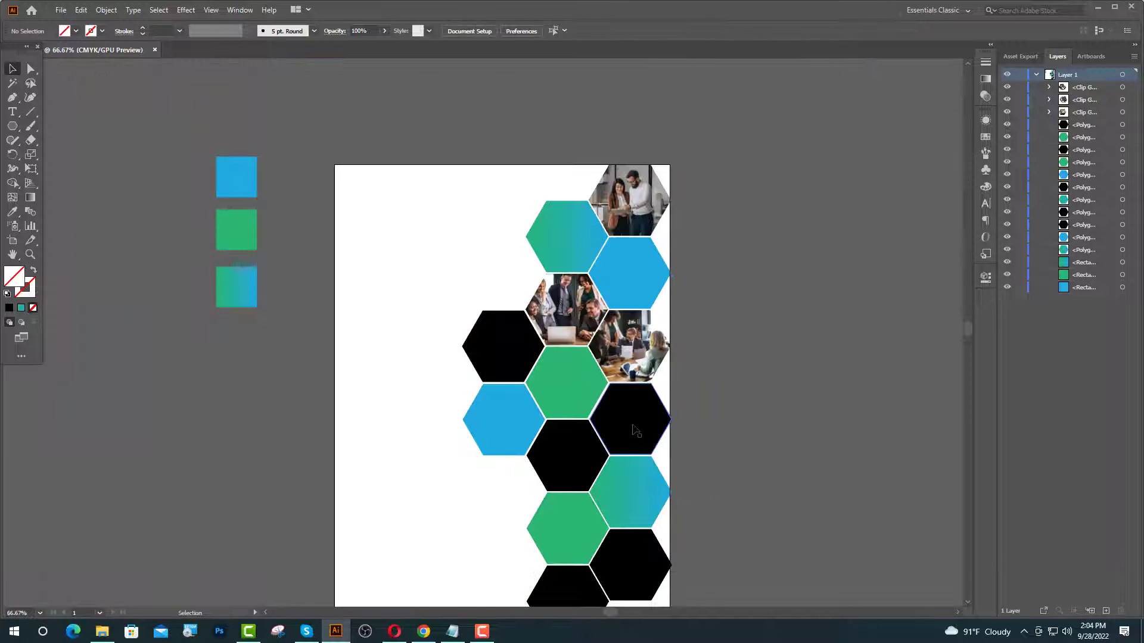
- Place Image 4, the round-table meeting photo, and enlarge it over the black hexagon
click(635, 431)
scroll(801, 357, up, 2)
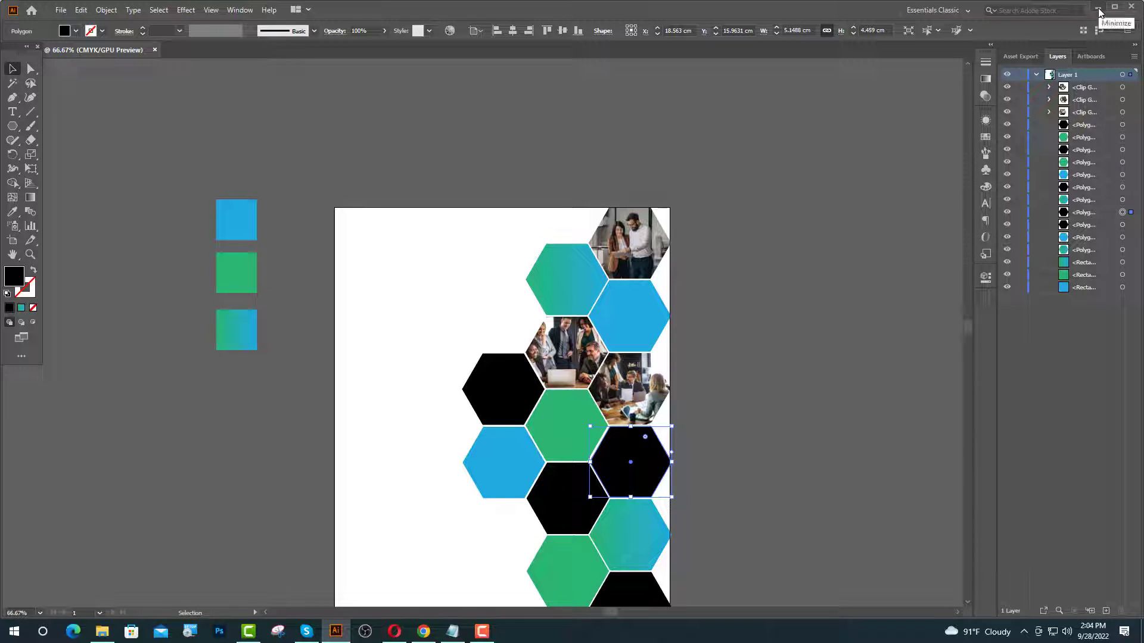
click(1098, 9)
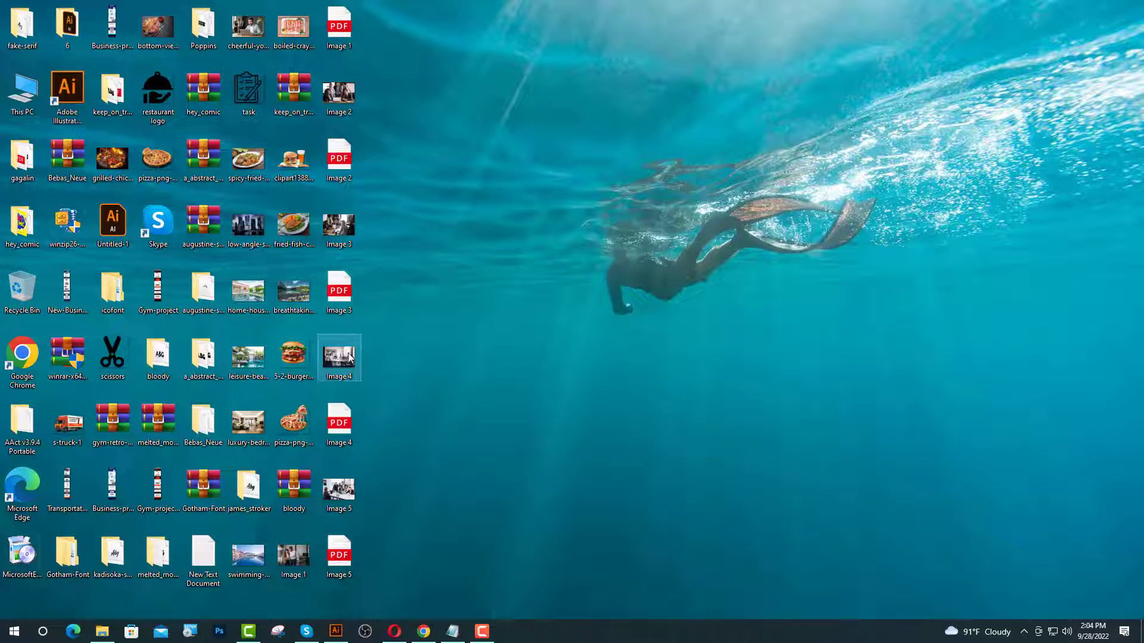
drag(364, 471, 606, 464)
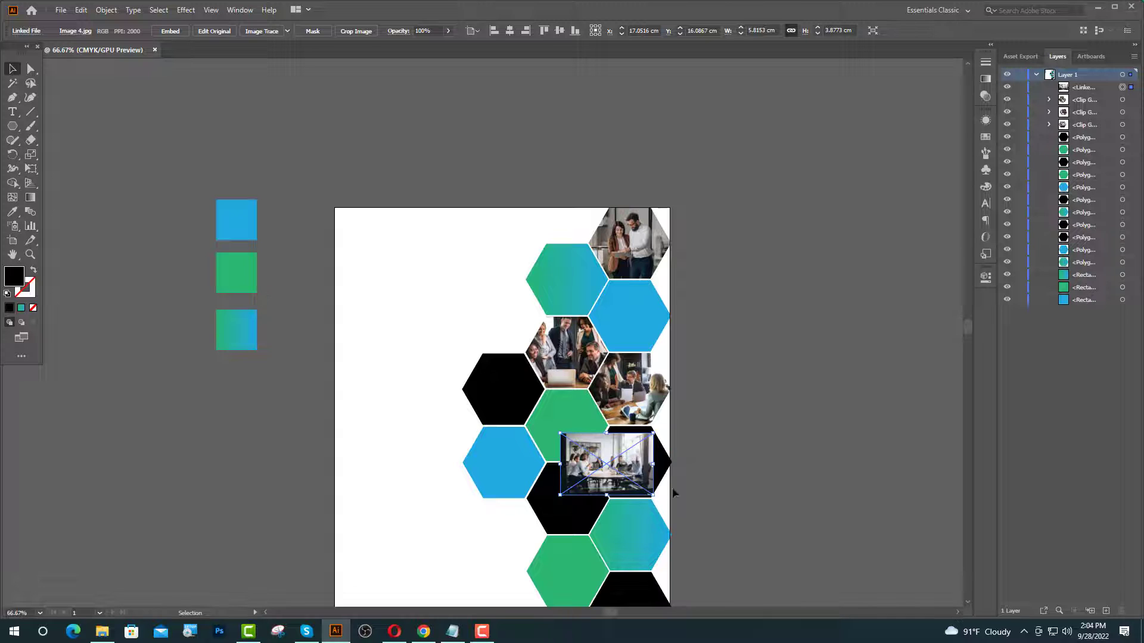
scroll(659, 496, up, 4)
drag(512, 427, 620, 428)
drag(533, 487, 533, 519)
click(885, 330)
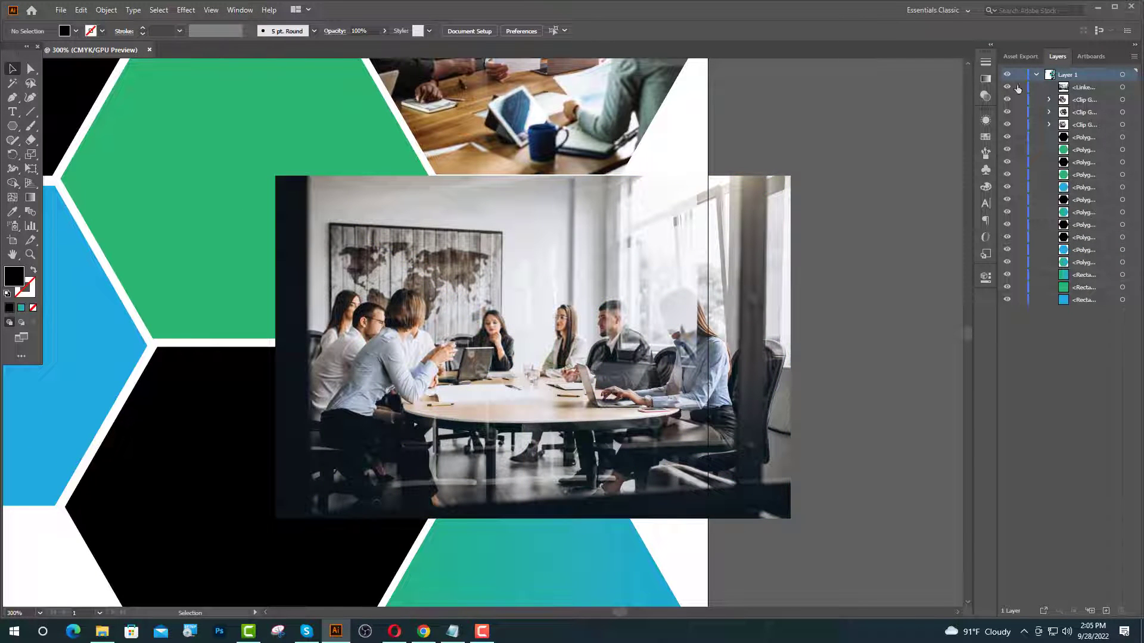
- Lock the photo, bring the hexagon to front, and clip the photo into it
click(1019, 87)
right_click(484, 376)
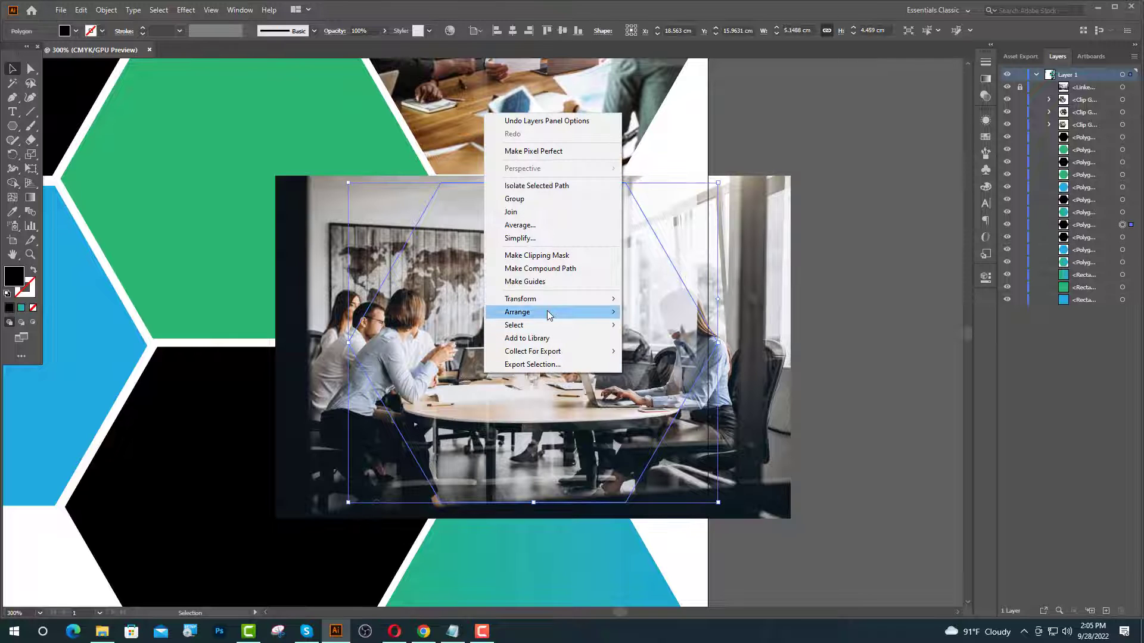
mouse_move(556, 312)
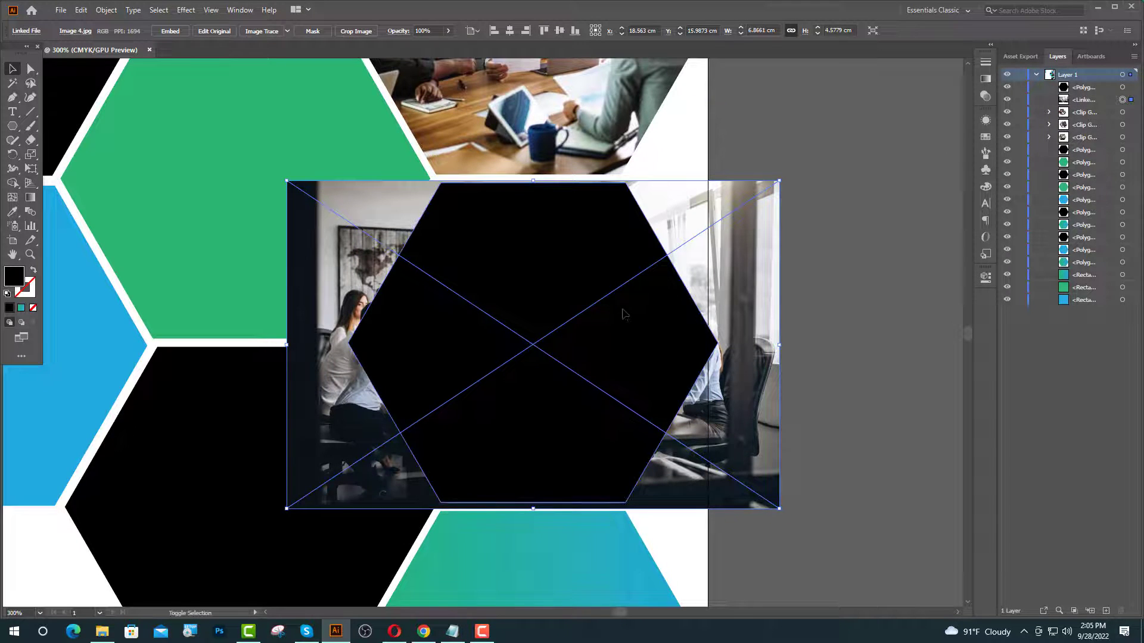
right_click(623, 314)
click(670, 412)
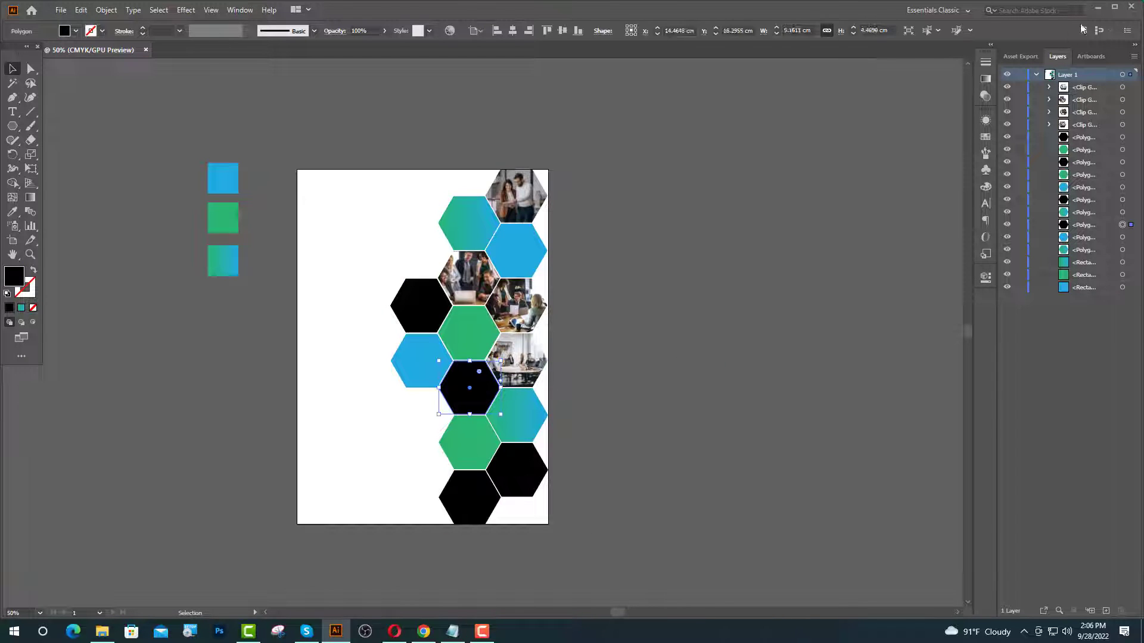
- Place and shrink Image 5 over the hexagon, lock it, and bring the hexagon to front
click(1097, 8)
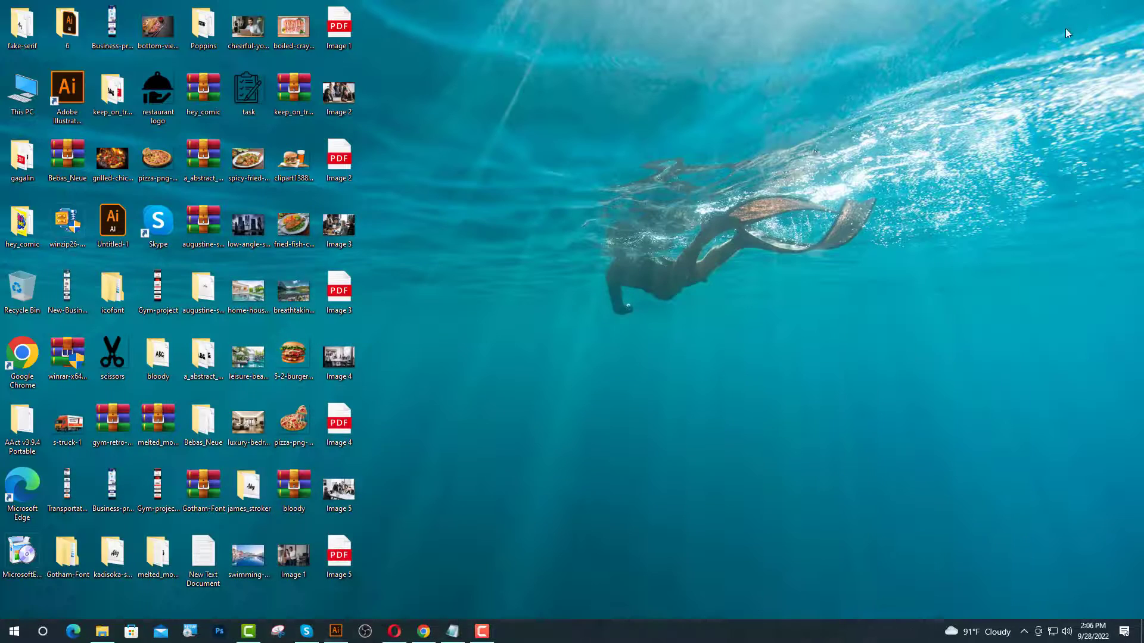
drag(417, 532, 475, 411)
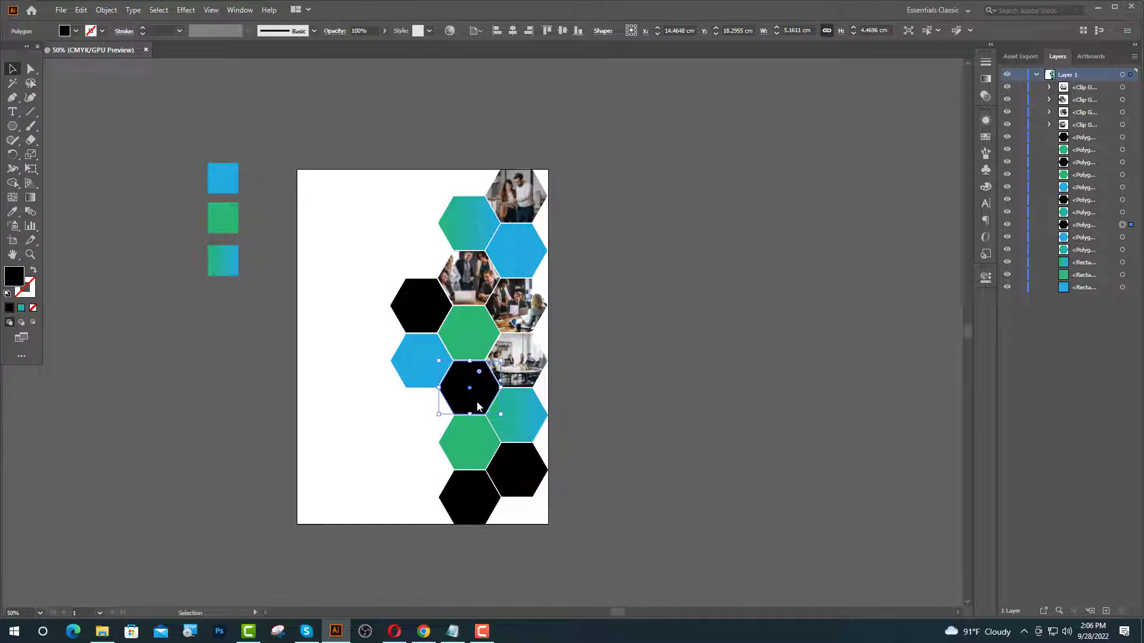
drag(475, 323, 475, 360)
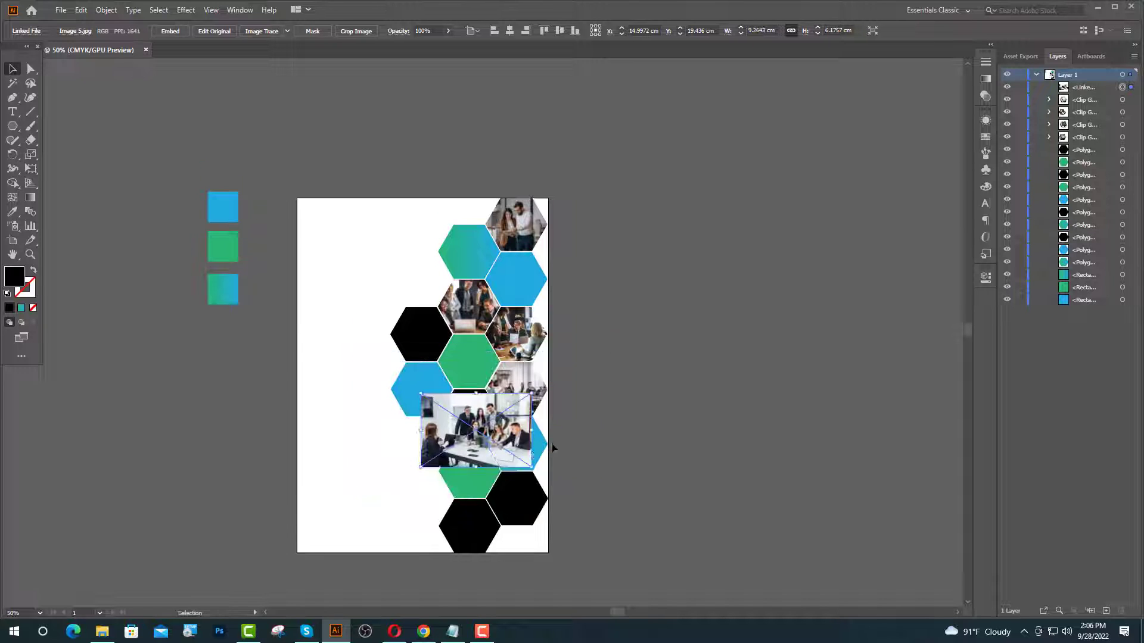
key(ctrl+equal)
key(ctrl+equal)
key(ctrl+equal)
drag(451, 452, 424, 451)
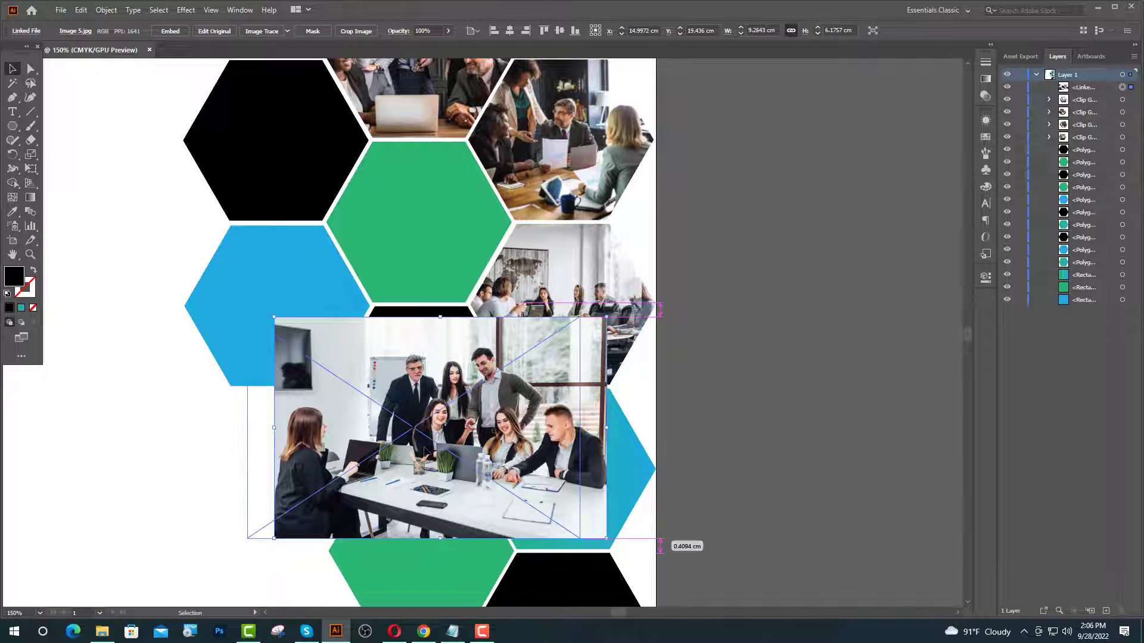
click(794, 399)
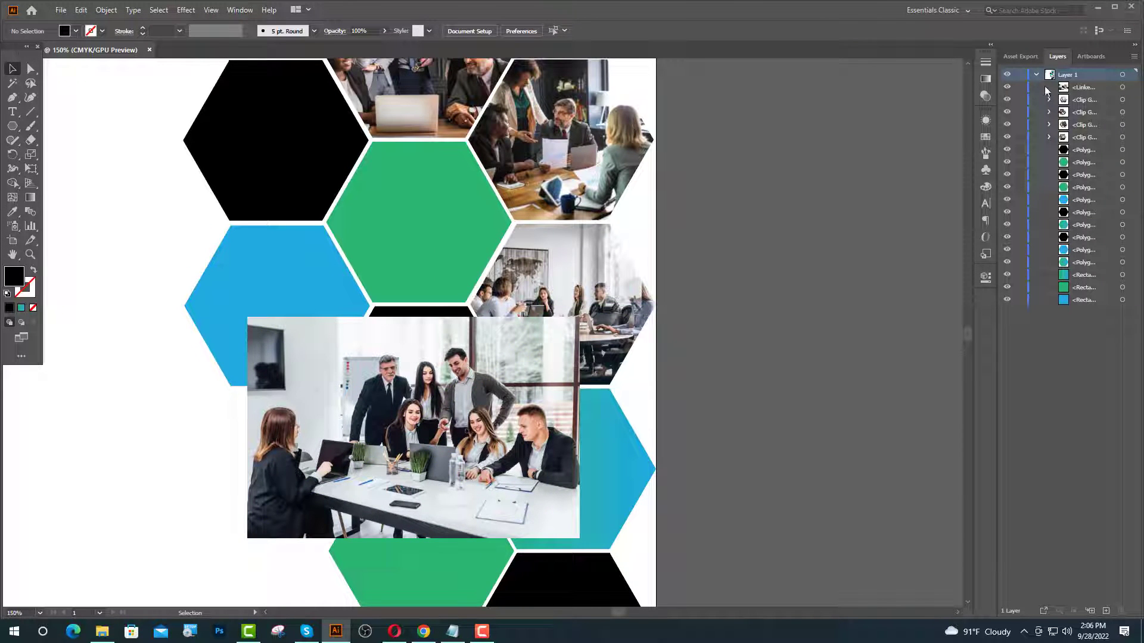
click(1021, 87)
right_click(431, 410)
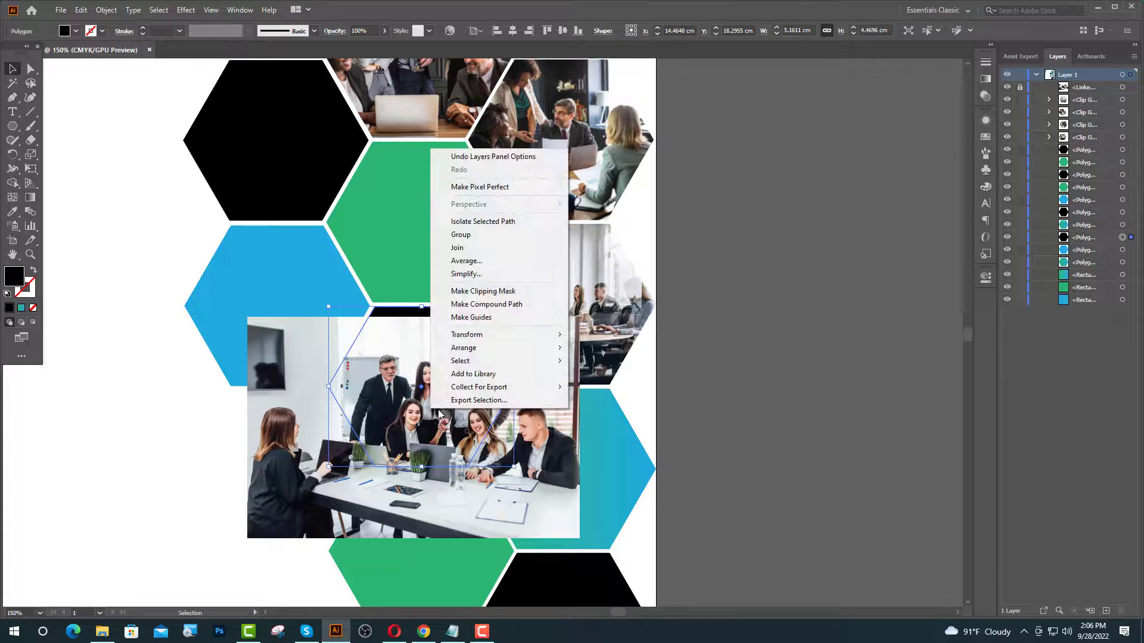
mouse_move(536, 348)
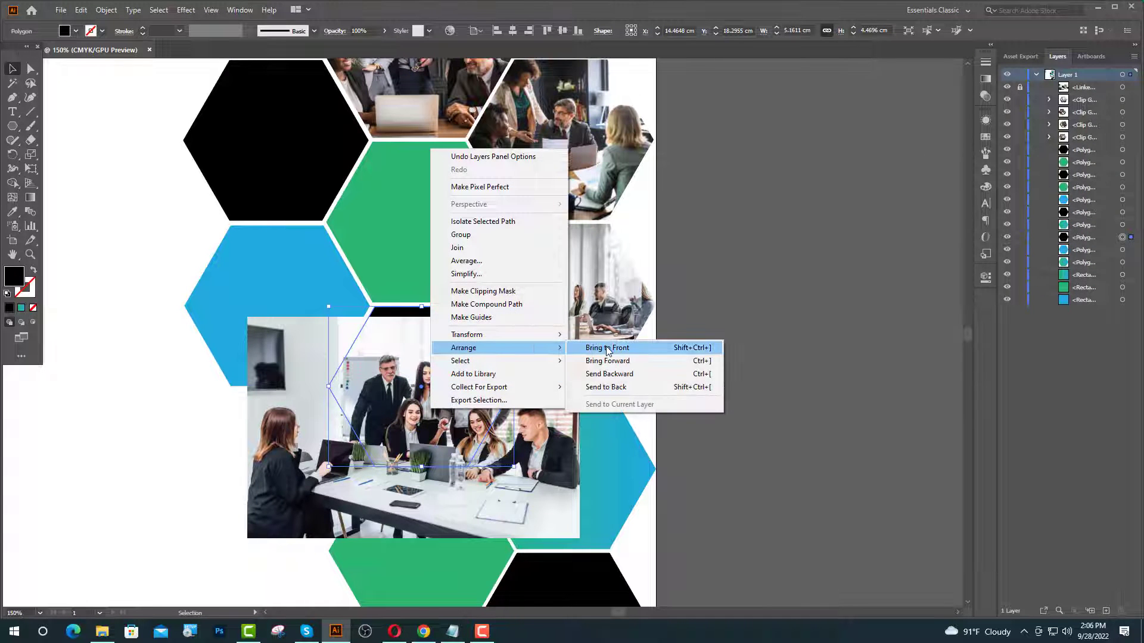
click(608, 348)
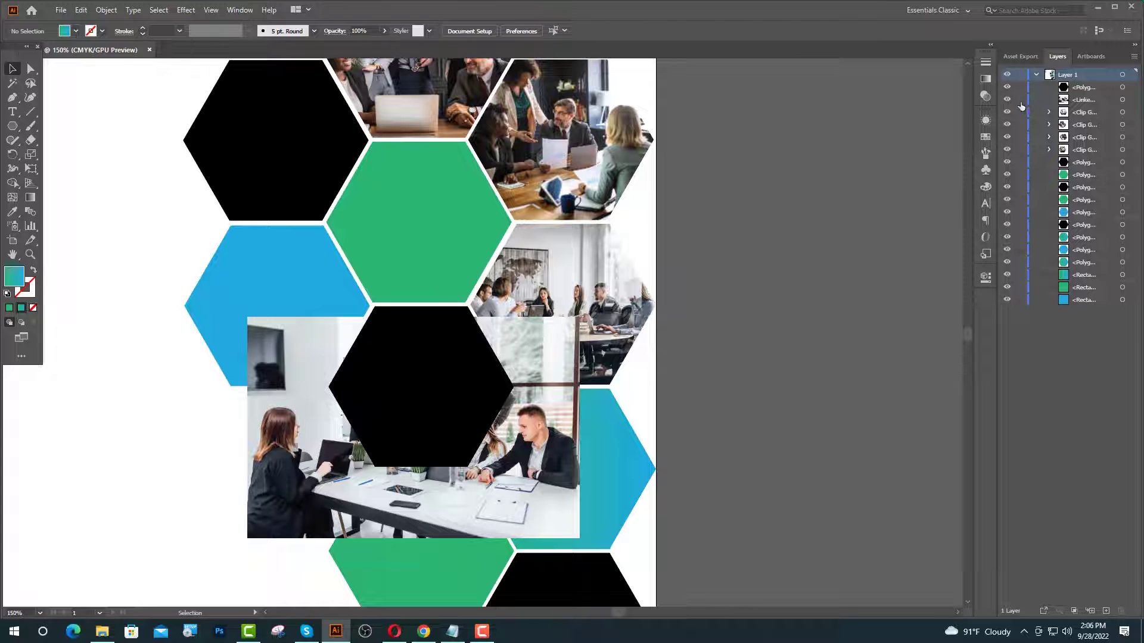
- Resize and reposition the photo behind the hexagon, then clip it into the hexagon
click(536, 387)
drag(248, 538, 333, 481)
drag(530, 381, 503, 364)
scroll(445, 344, up, 2)
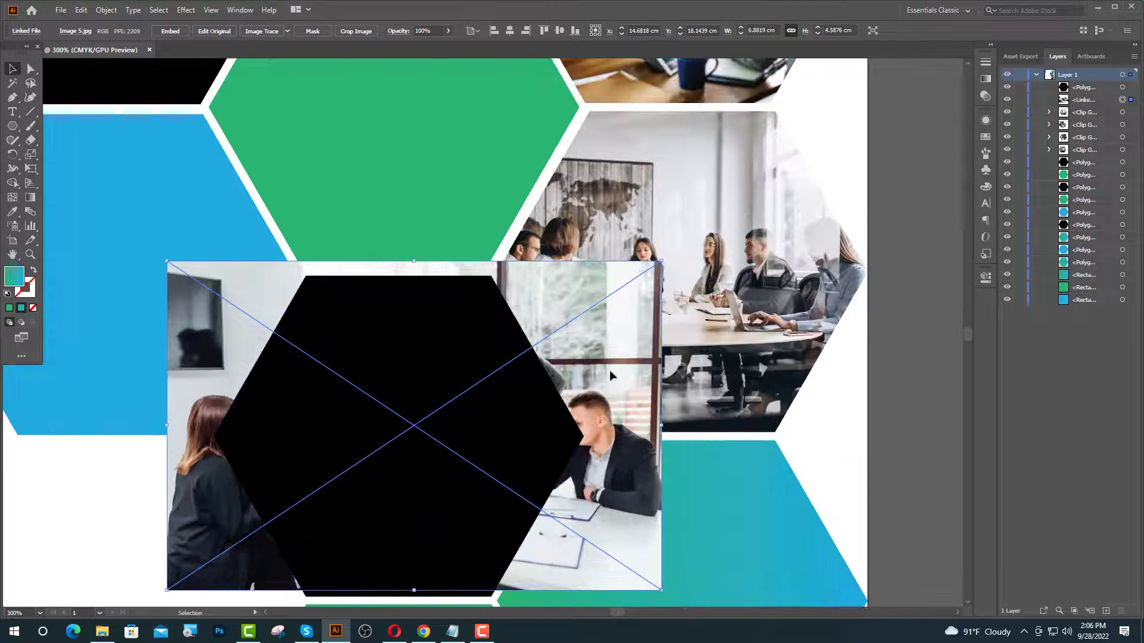
drag(609, 371, 605, 382)
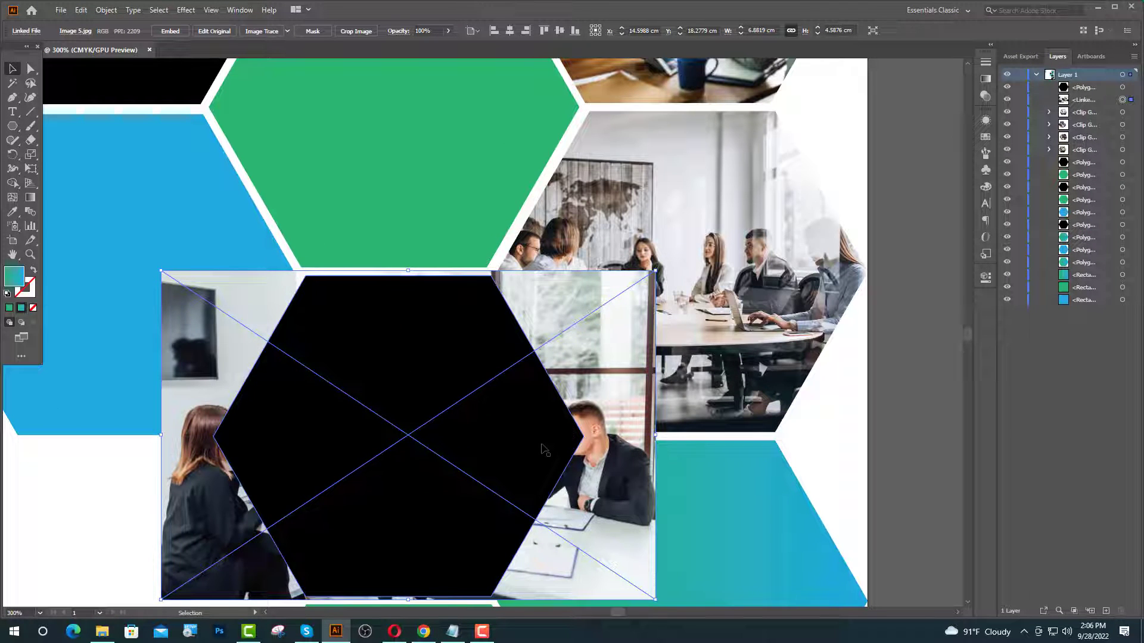
shift+click(543, 450)
right_click(502, 435)
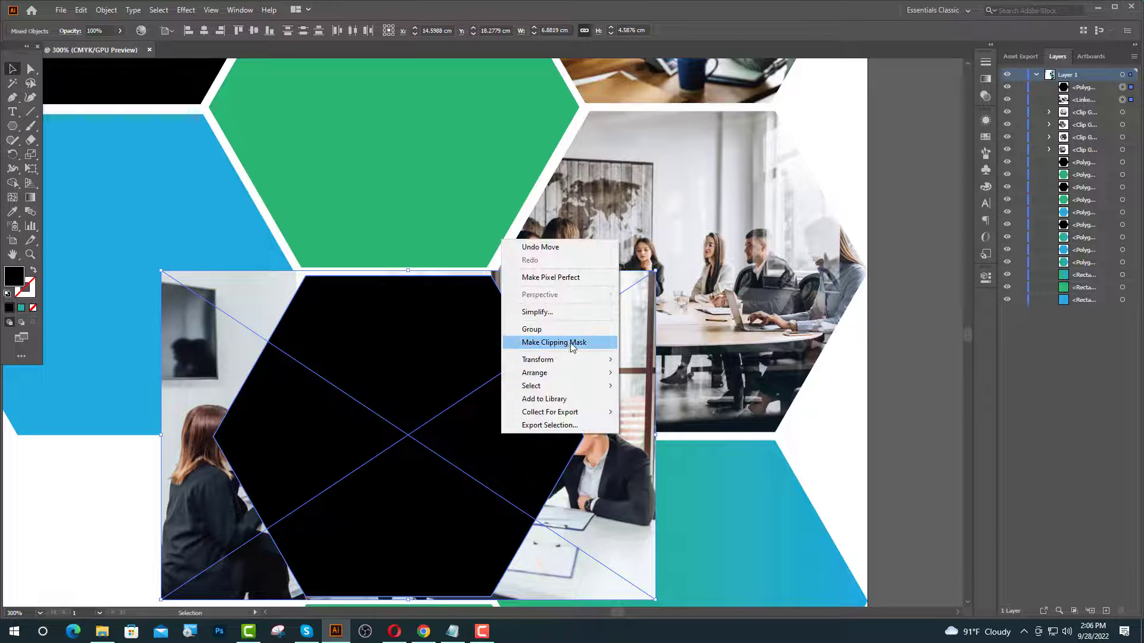
click(554, 342)
- Nudge the clipped photo left inside the hexagon
click(1050, 87)
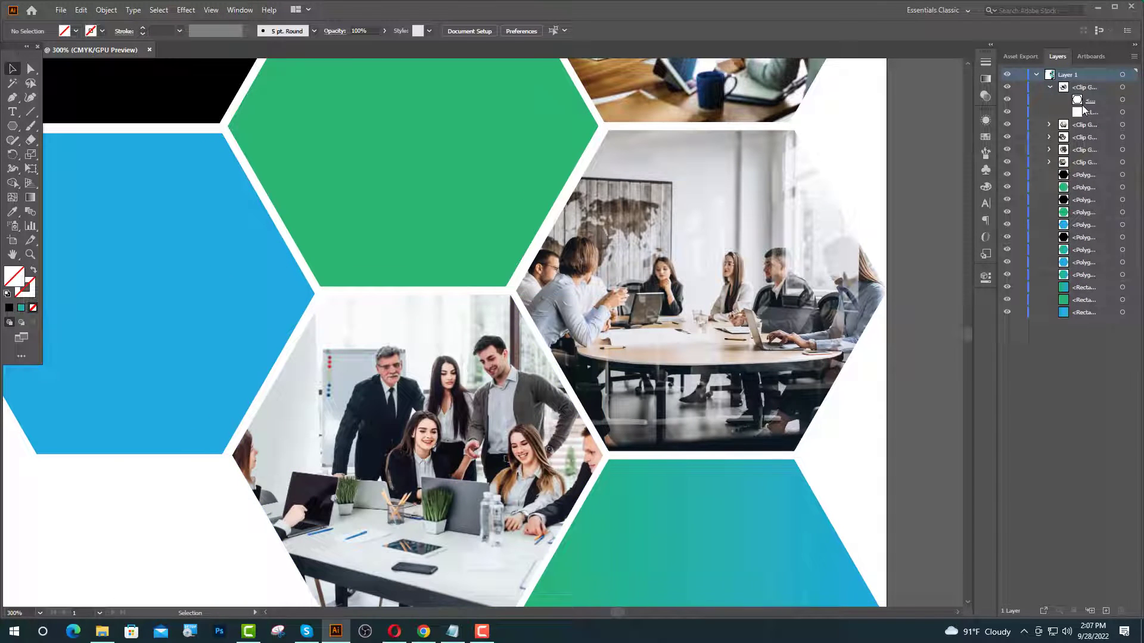
click(1121, 113)
key(Left)
key(Left)
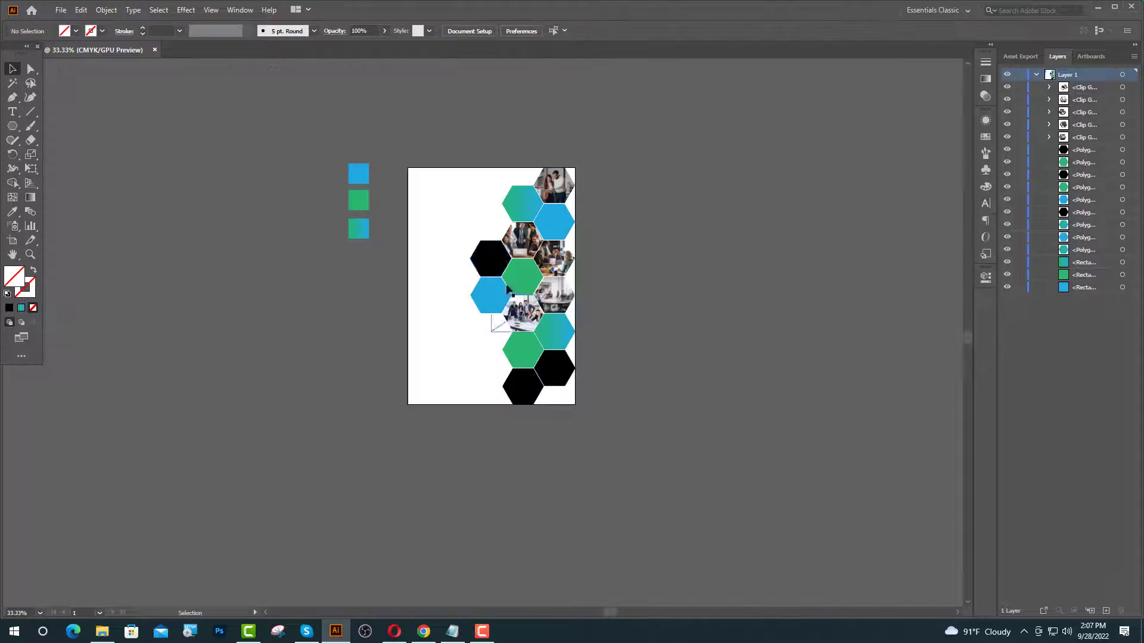
scroll(498, 255, up, 1)
scroll(504, 304, up, 1)
click(504, 304)
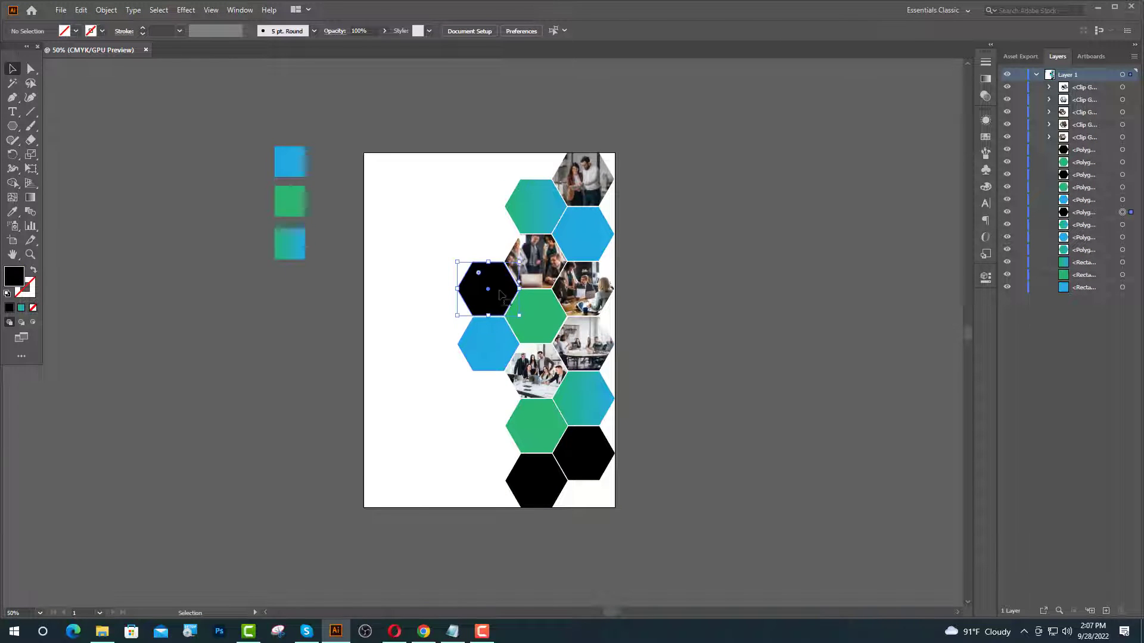
- Place Image 1 and scale it to about 7.7 cm wide over the left hexagon
click(1099, 8)
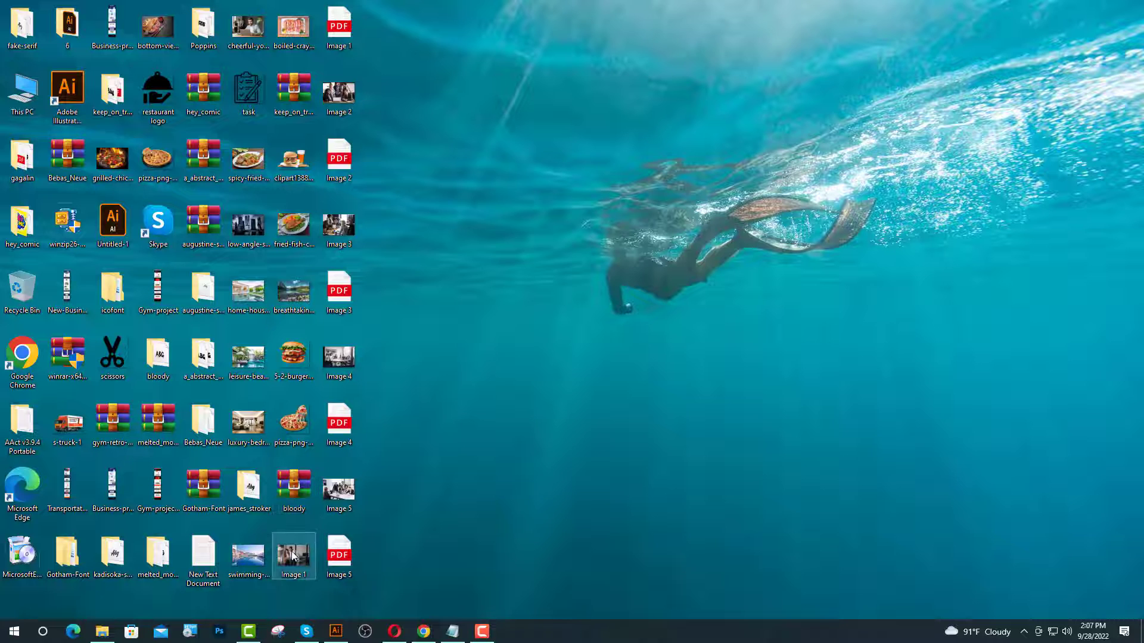
drag(293, 555, 447, 322)
drag(447, 201, 457, 272)
scroll(496, 277, up, 4)
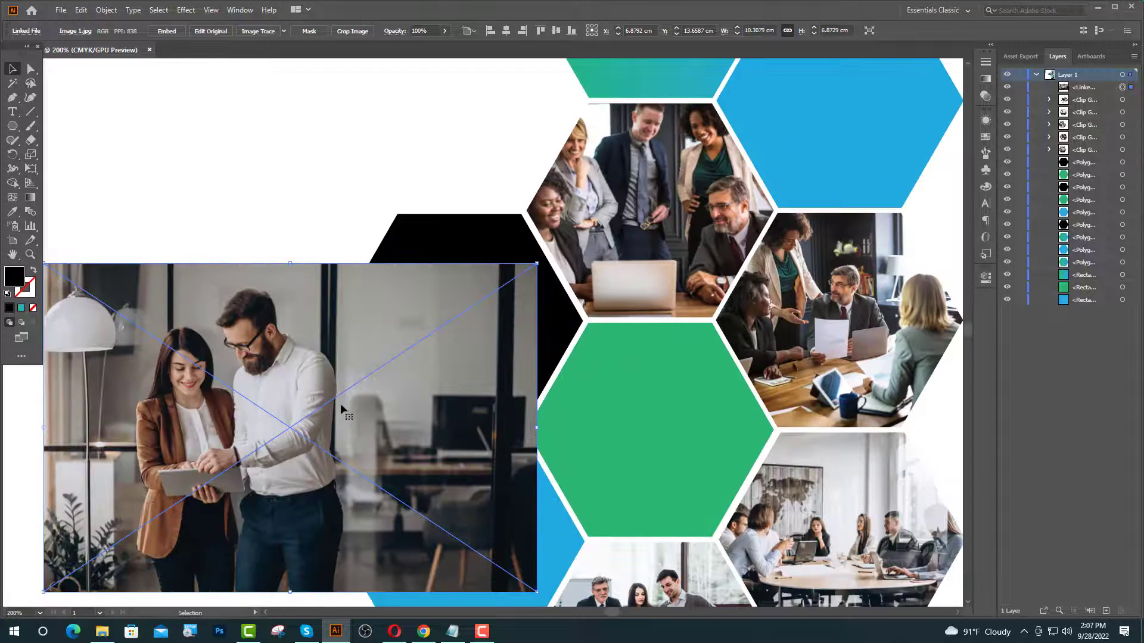
drag(341, 403, 629, 327)
drag(581, 190, 594, 230)
drag(558, 353, 477, 333)
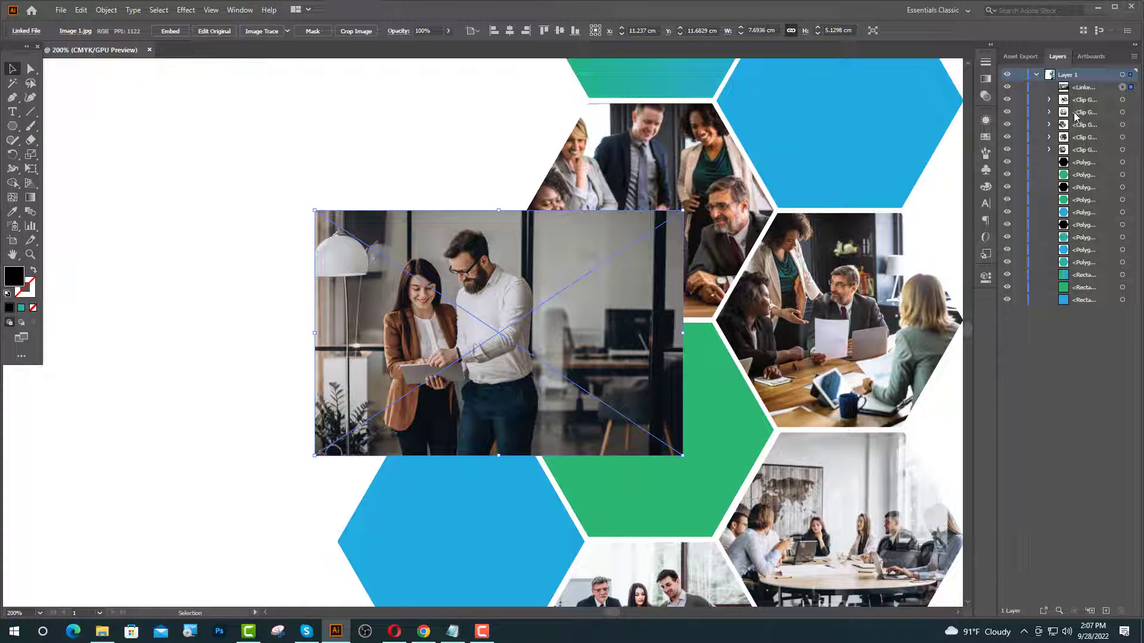
- Lock the photo and bring the black hexagon in front of it
click(1021, 88)
click(507, 354)
right_click(492, 355)
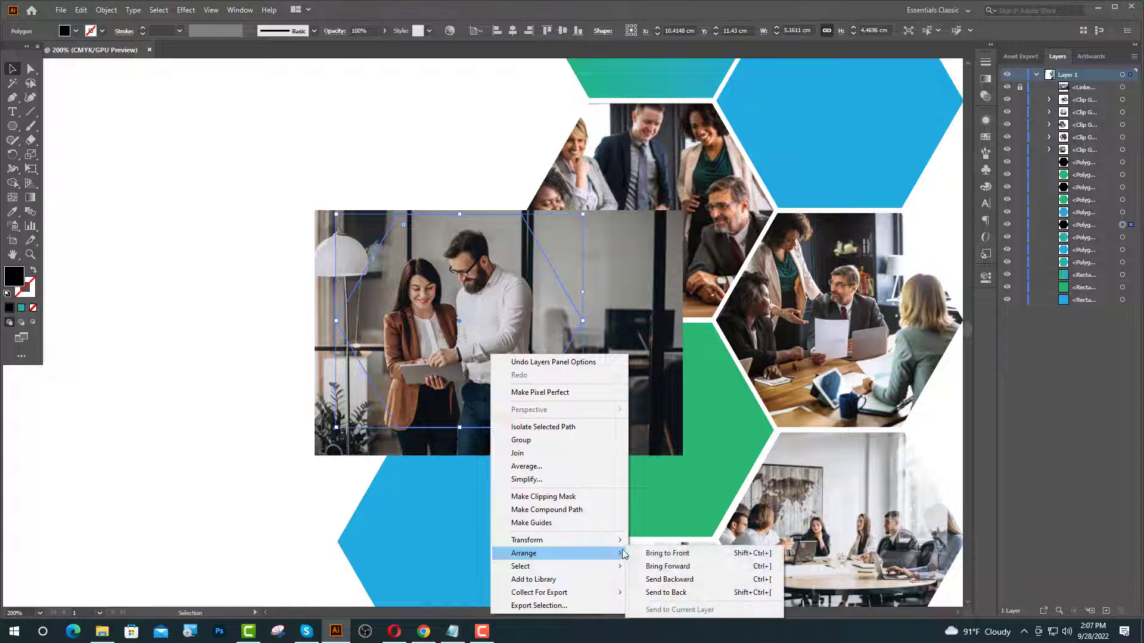
click(653, 553)
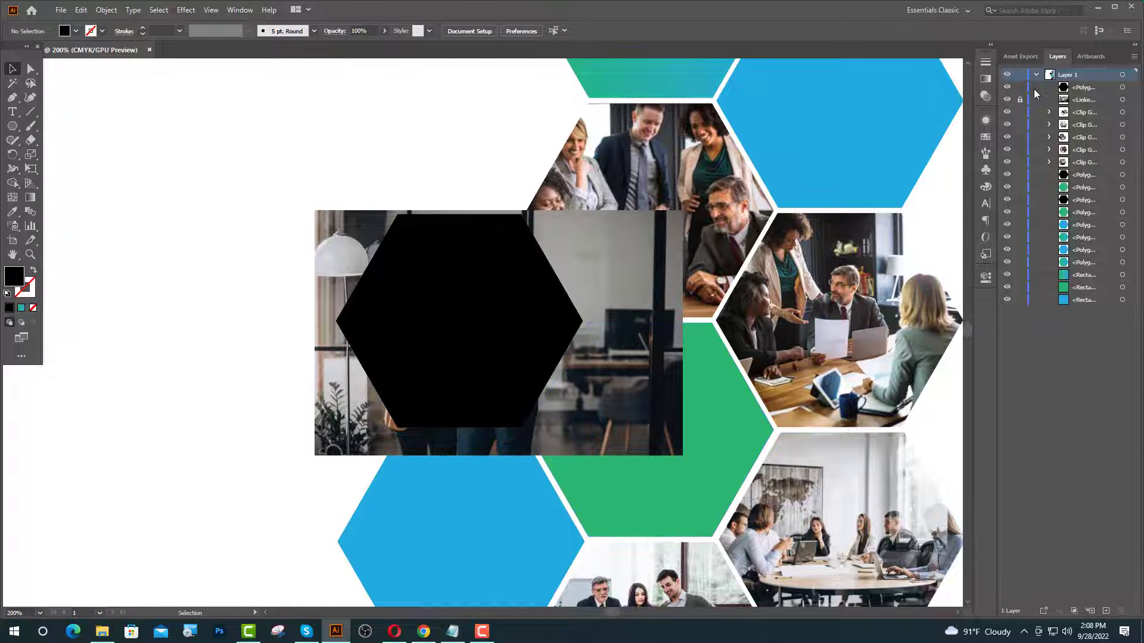
- Shrink the photo to about 6.7 cm wide, align it, and clip it into the hexagon
click(600, 412)
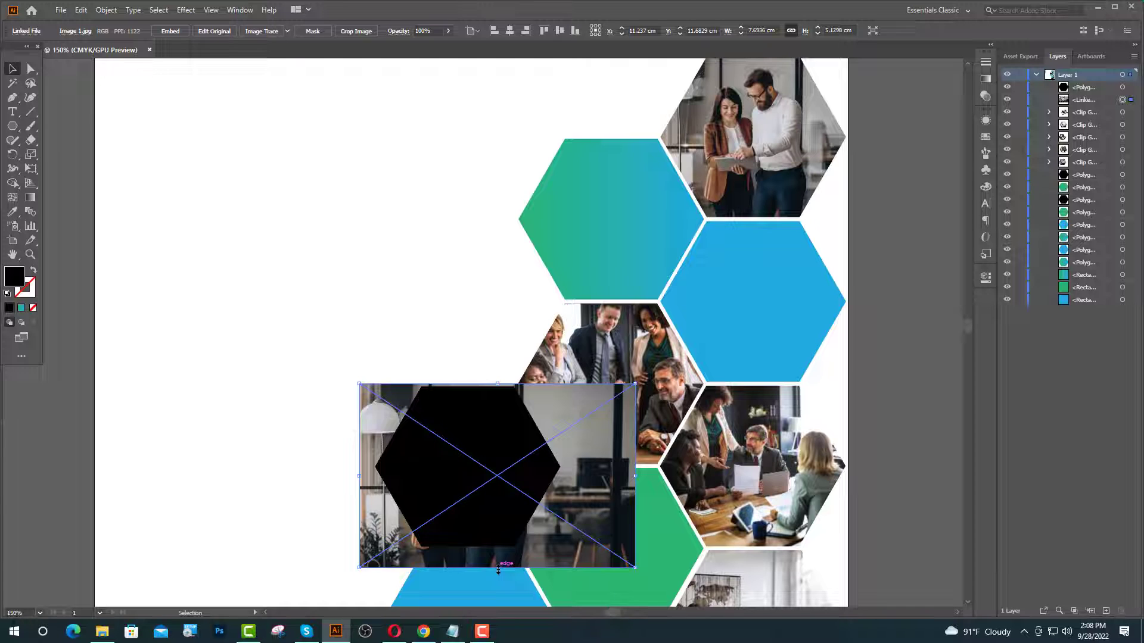
drag(498, 569, 538, 534)
drag(537, 534, 537, 531)
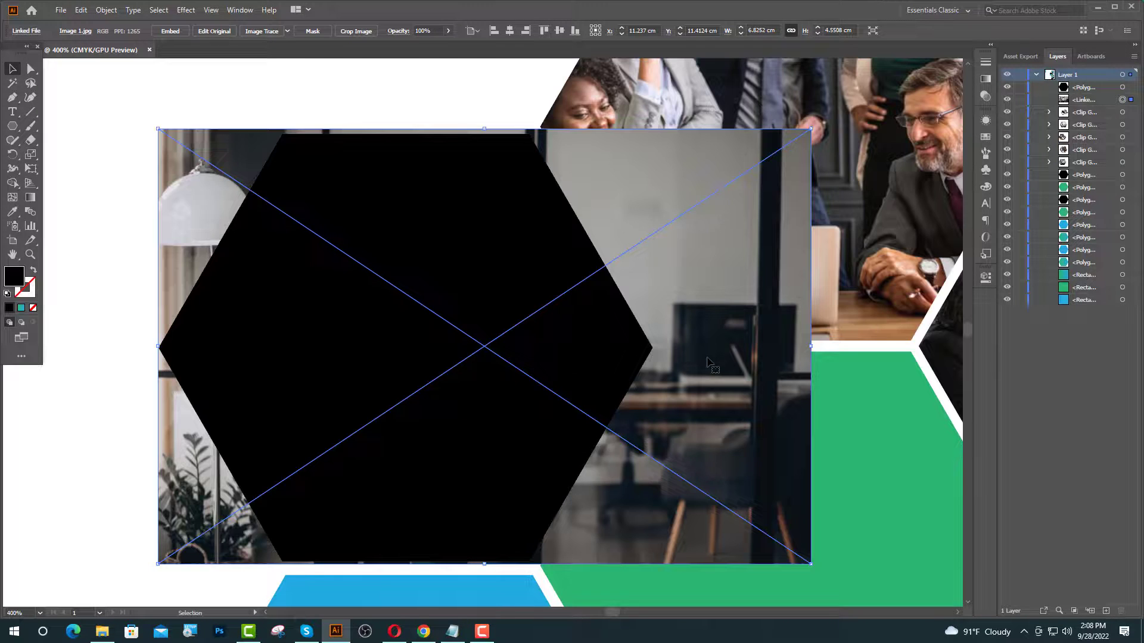
drag(709, 363, 704, 364)
shift+click(473, 434)
right_click(469, 427)
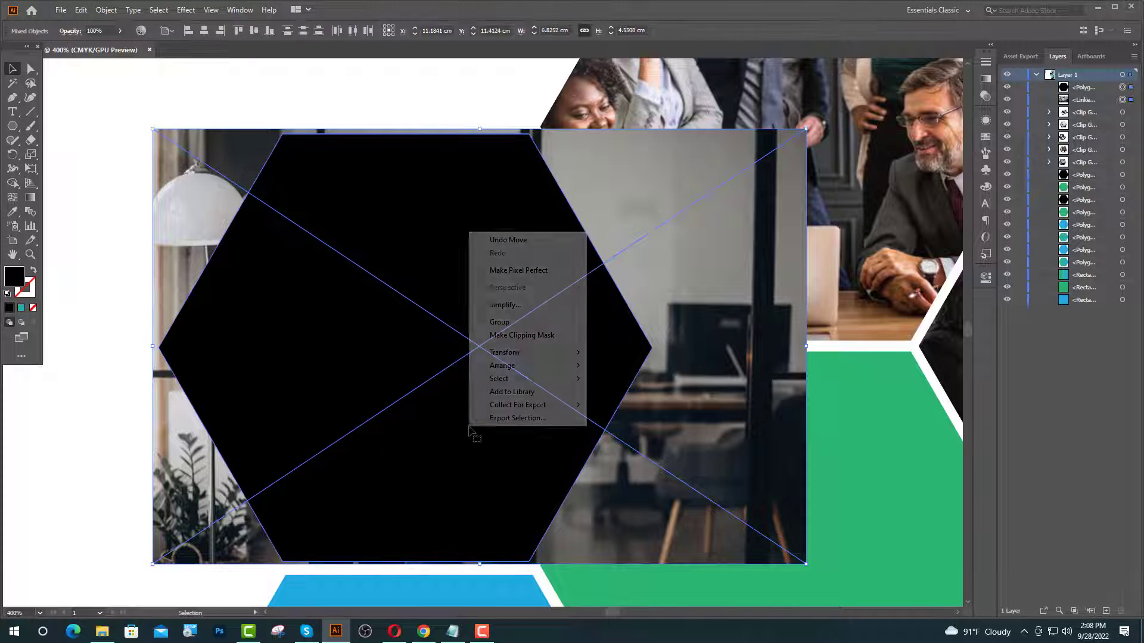
click(511, 337)
- Zoom out to the whole flyer and minimize Illustrator to show the desktop
key(ctrl+minus)
key(ctrl+minus)
key(ctrl+minus)
key(ctrl+minus)
key(ctrl+minus)
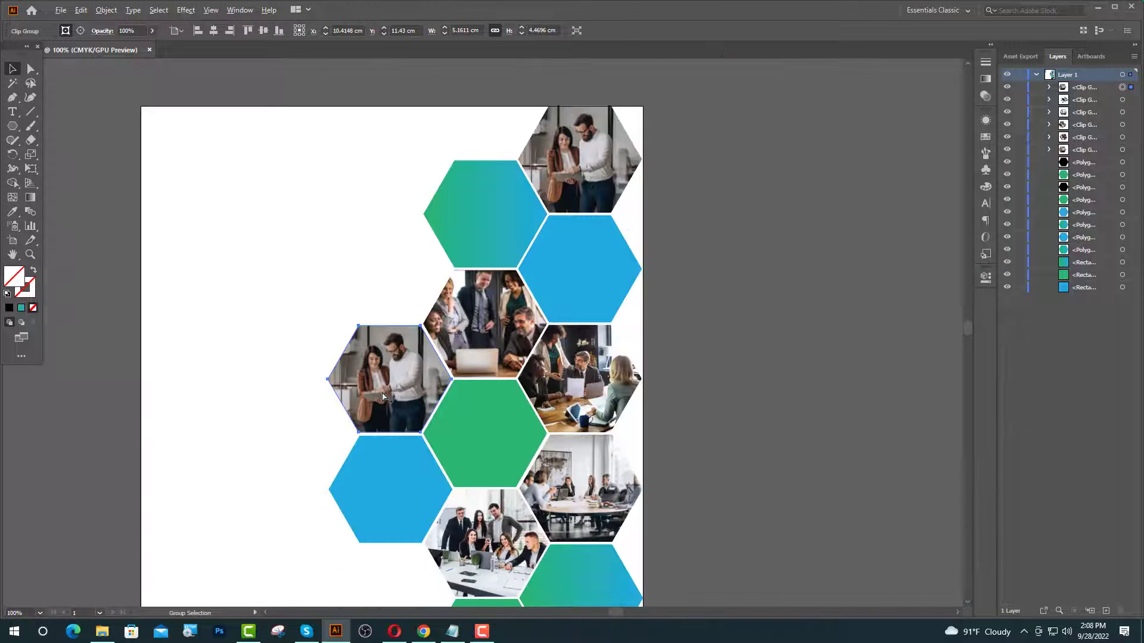
click(587, 433)
scroll(724, 346, up, 3)
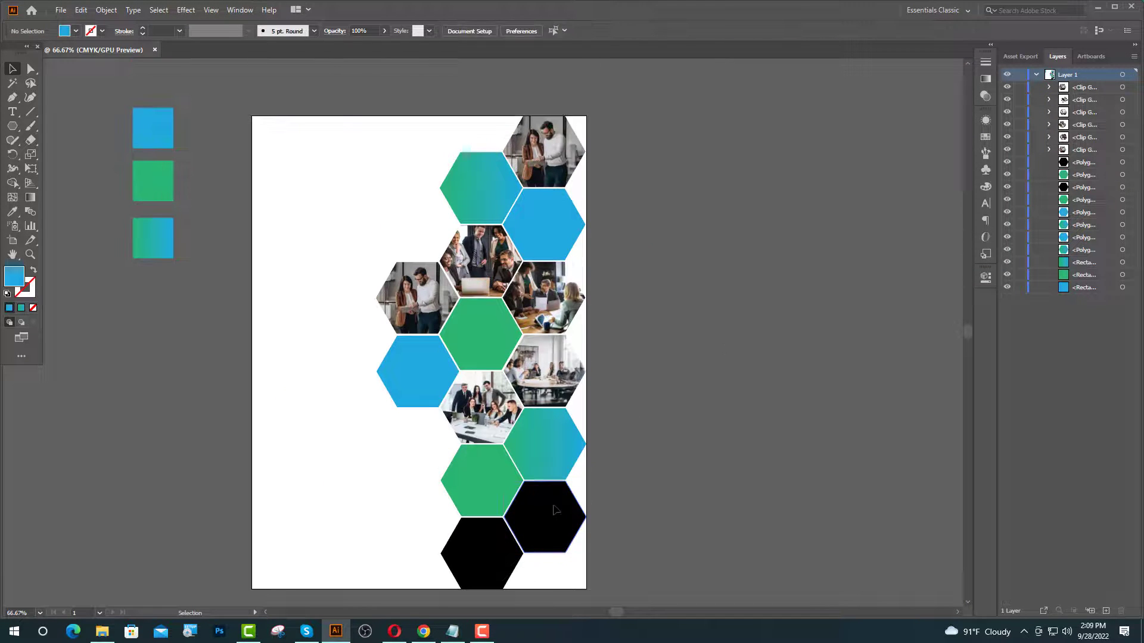
click(1098, 9)
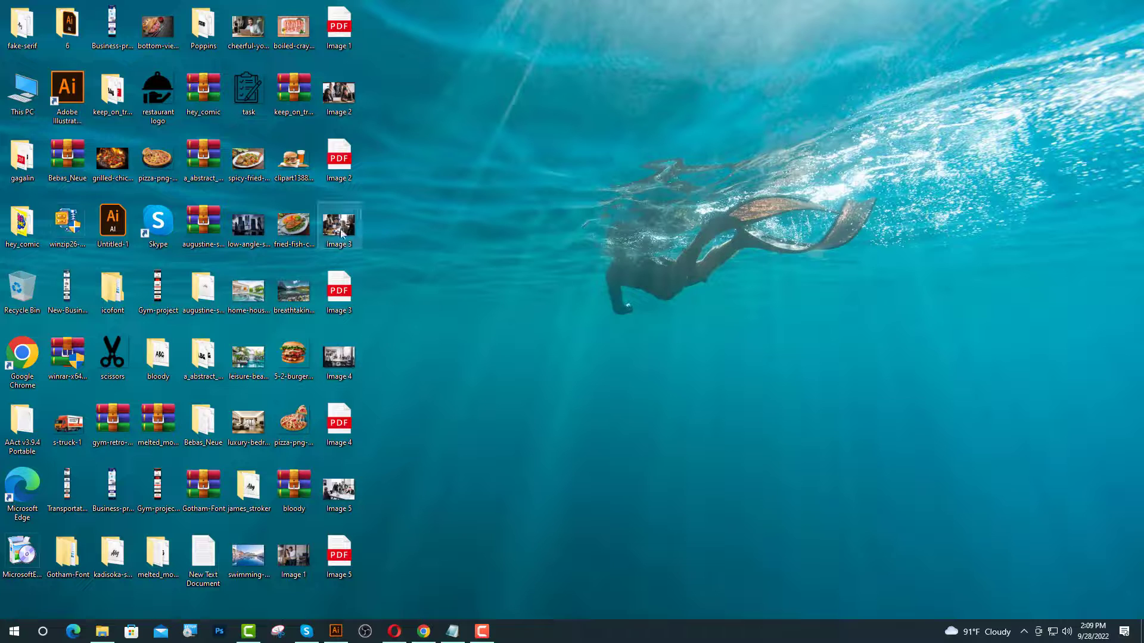
- Place Image 3 and scale it to about 6.8 cm wide over the bottom hexagon
drag(334, 230, 559, 509)
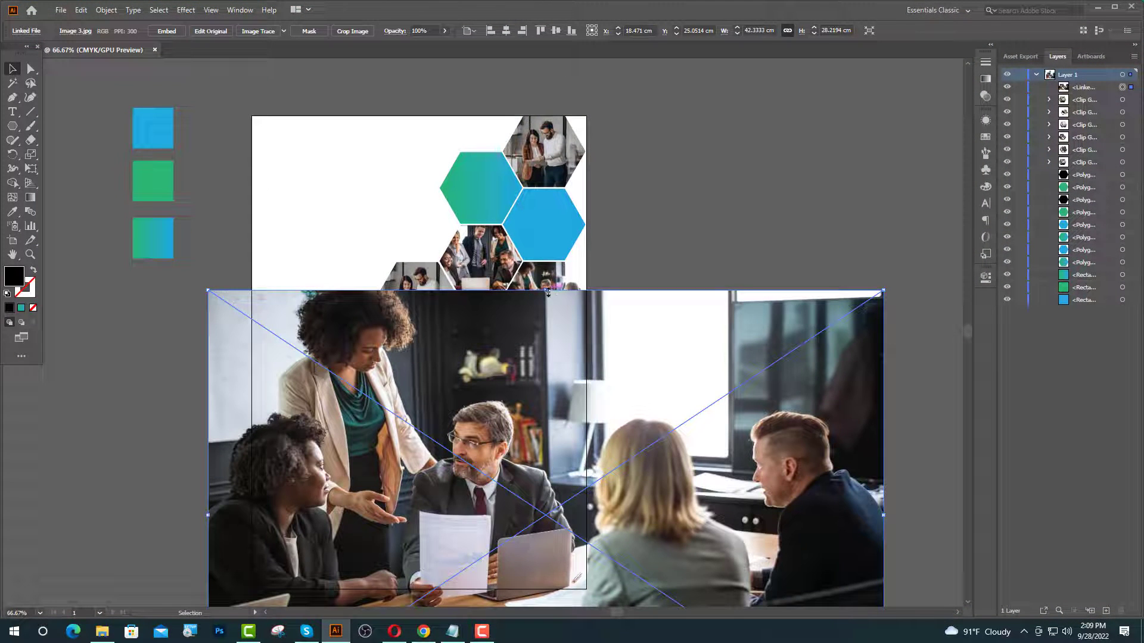
drag(548, 291, 541, 475)
scroll(553, 464, down, 2)
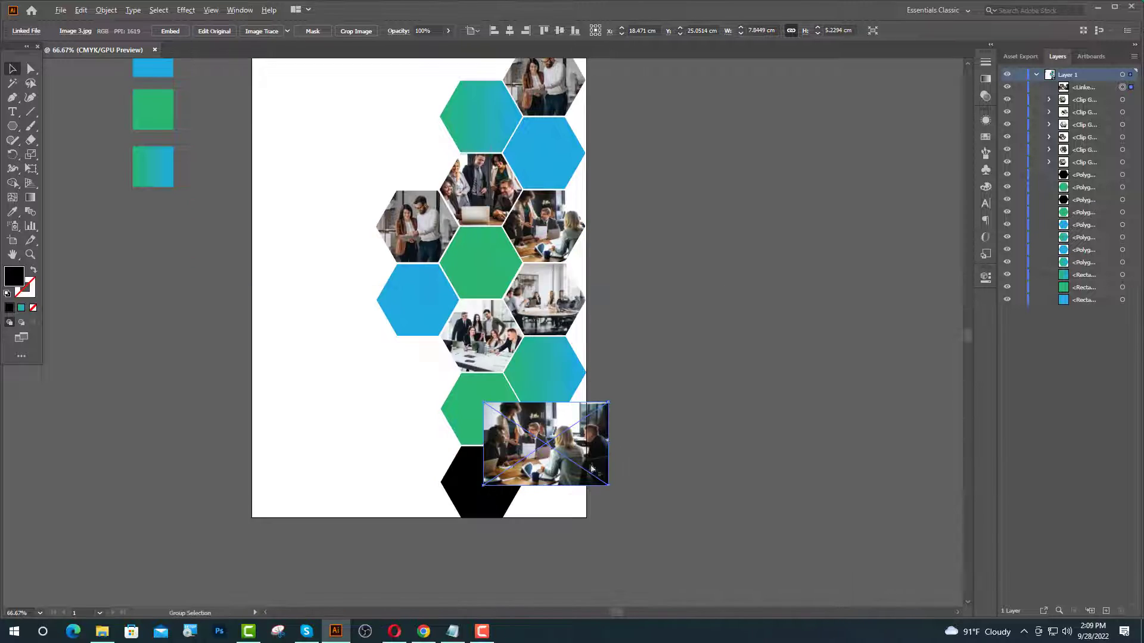
scroll(571, 458, up, 5)
drag(478, 423, 276, 518)
scroll(634, 390, down, 2)
drag(436, 339, 431, 354)
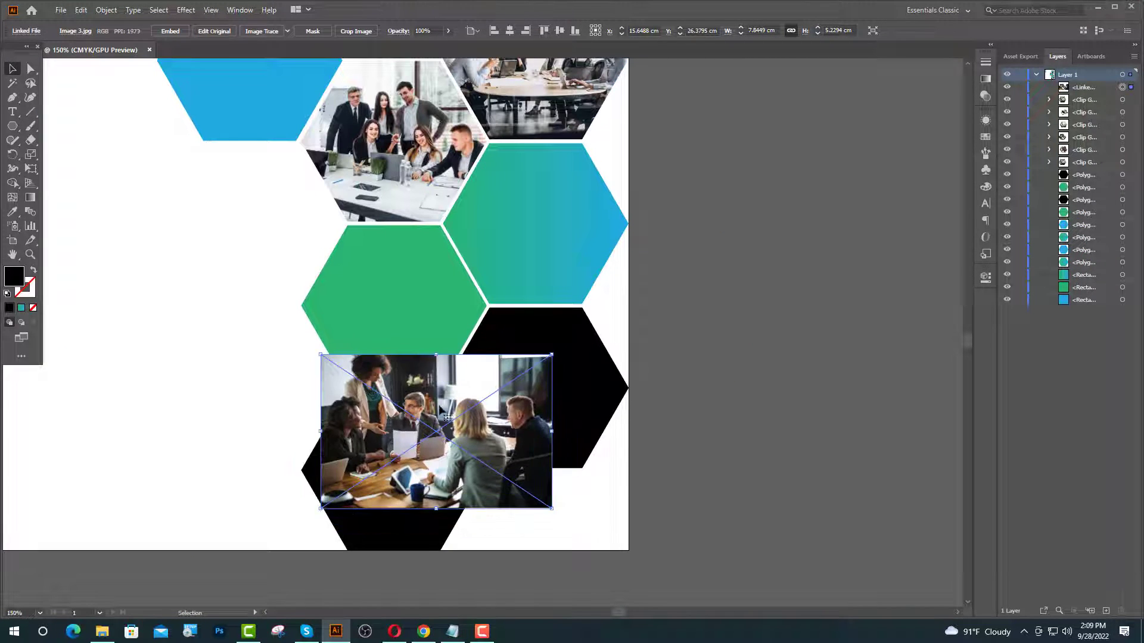
drag(454, 414, 419, 453)
scroll(418, 453, down, 3)
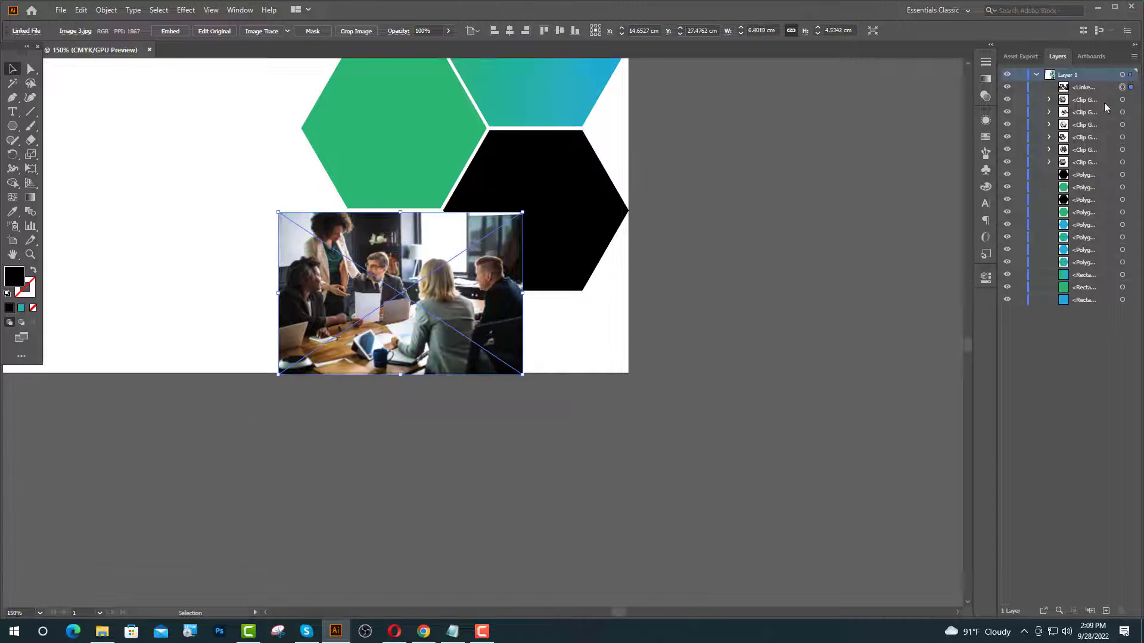
- Lock the photo and bring the bottom black hexagon in front of it
click(1019, 87)
click(374, 277)
right_click(374, 276)
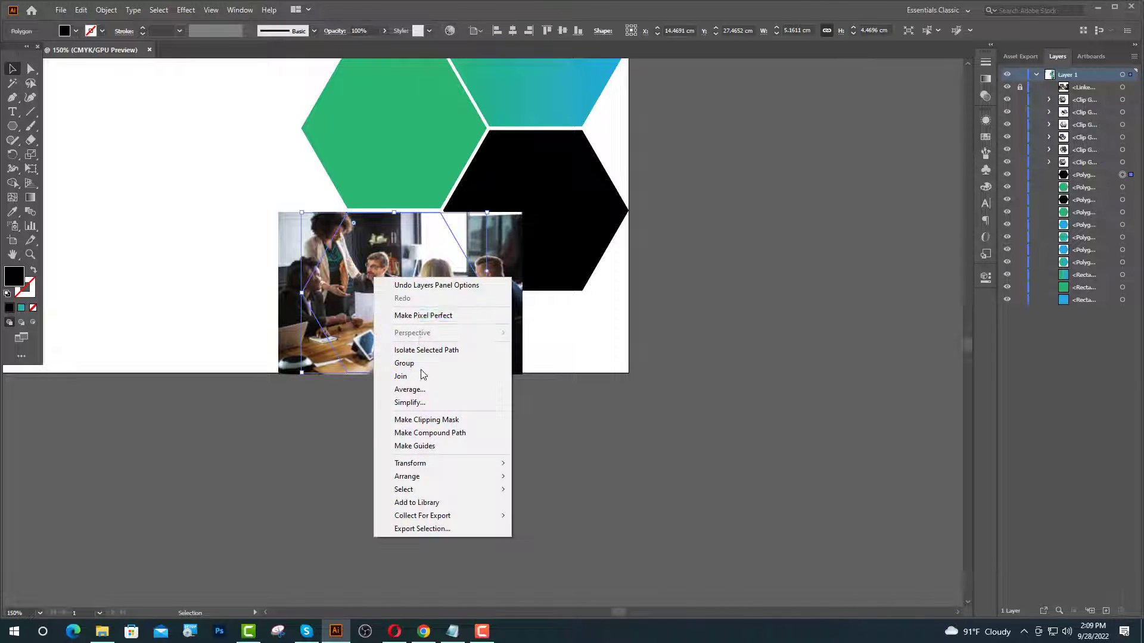
mouse_move(447, 475)
click(526, 470)
scroll(465, 245, up, 4)
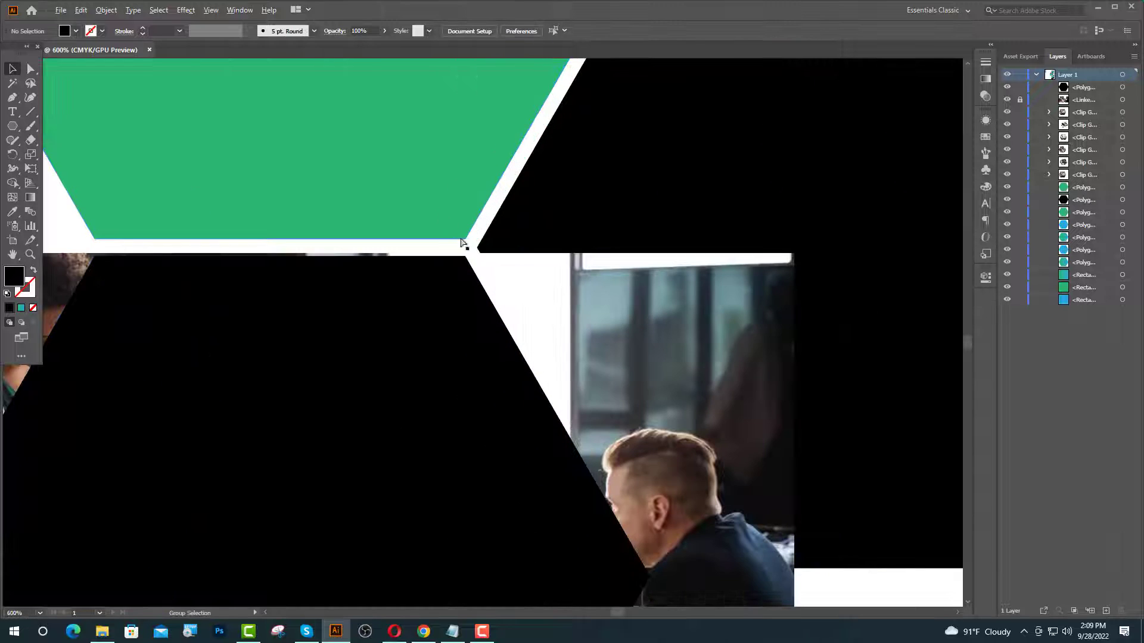
- Unlock the photo and clip it into the bottom hexagon
click(1019, 100)
scroll(524, 338, down, 4)
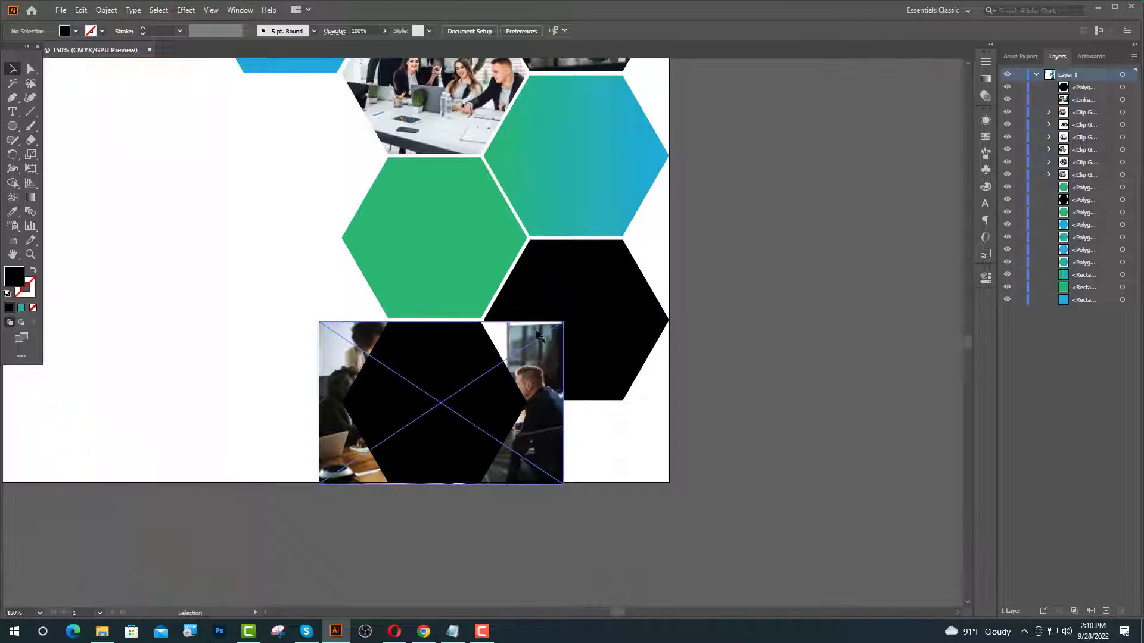
click(524, 358)
shift+click(451, 355)
right_click(448, 354)
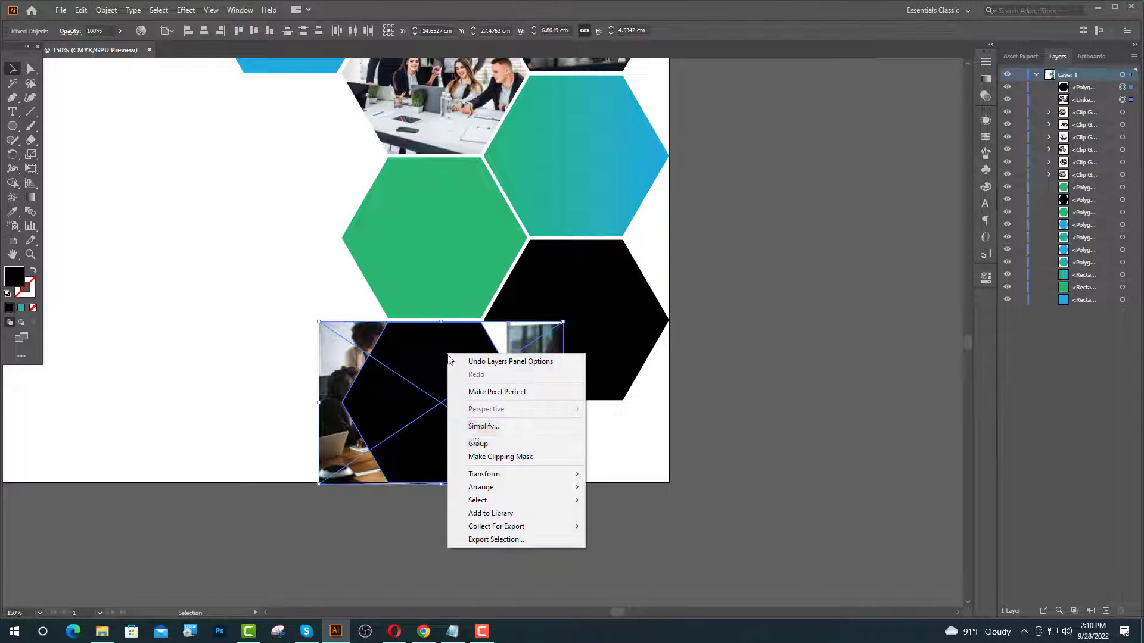
click(481, 458)
- Shift the clipped photo right inside the hexagon
click(1050, 87)
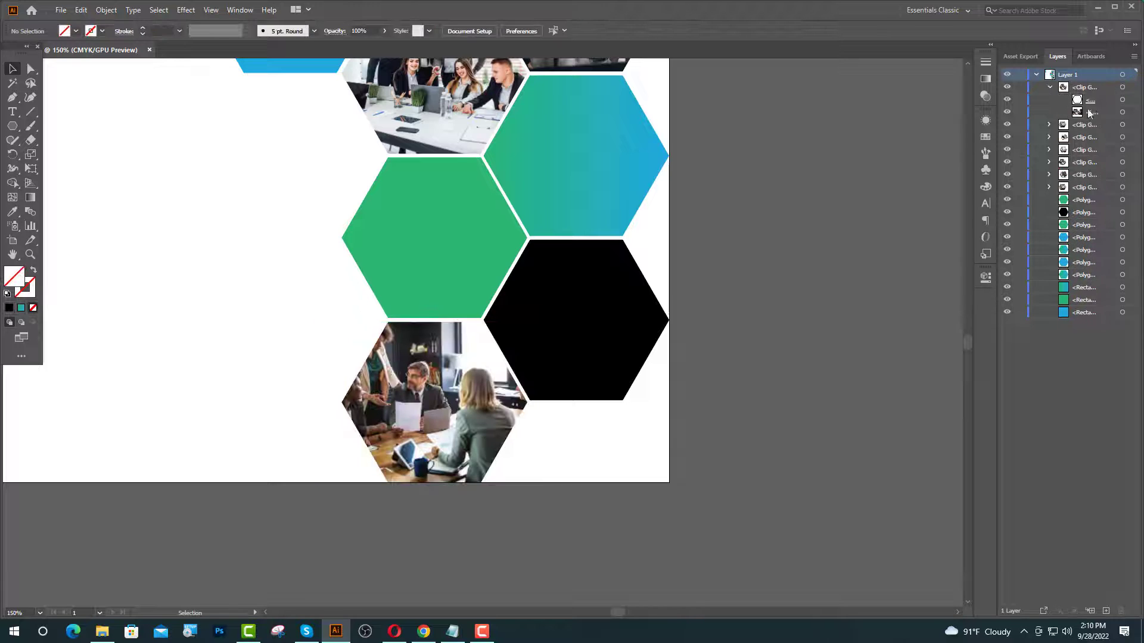
click(1122, 112)
scroll(431, 392, up, 2)
key(Right)
key(Right)
key(Right)
key(Right)
key(Right)
key(Right)
key(Right)
key(Right)
key(Right)
key(Right)
key(Right)
key(Right)
key(Right)
key(Right)
key(Right)
key(Right)
key(Right)
key(Right)
key(Right)
key(Right)
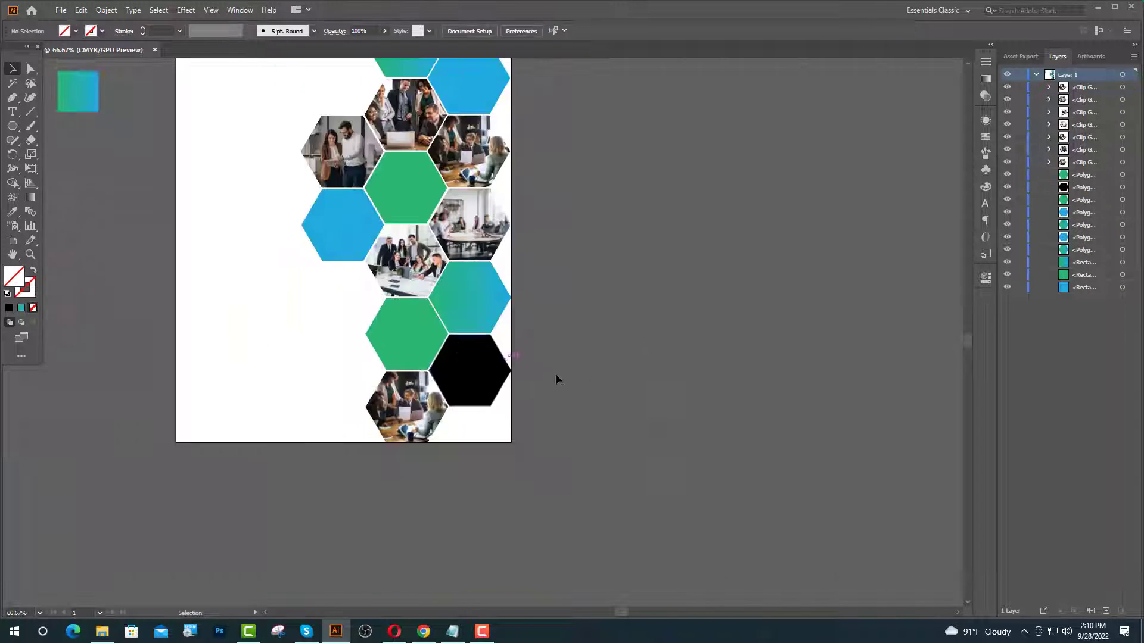
- Place Image 2 from the desktop and scale it to about 8.6 cm wide
scroll(556, 378, up, 1)
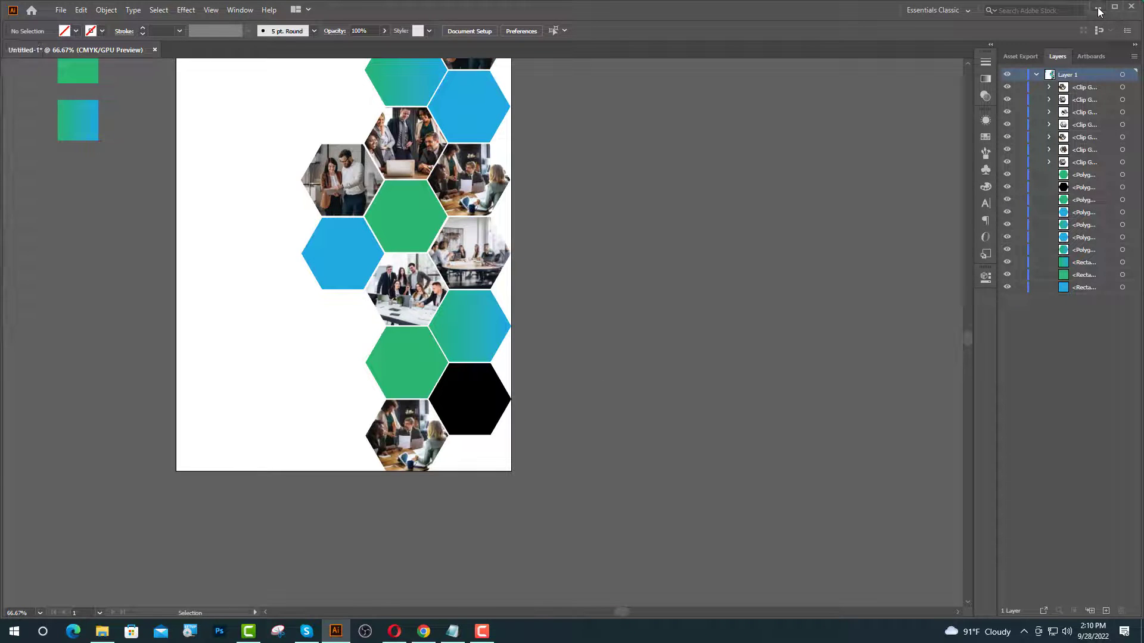
click(1097, 8)
drag(338, 93, 461, 386)
drag(464, 93, 497, 343)
key(ctrl+equal)
key(ctrl+equal)
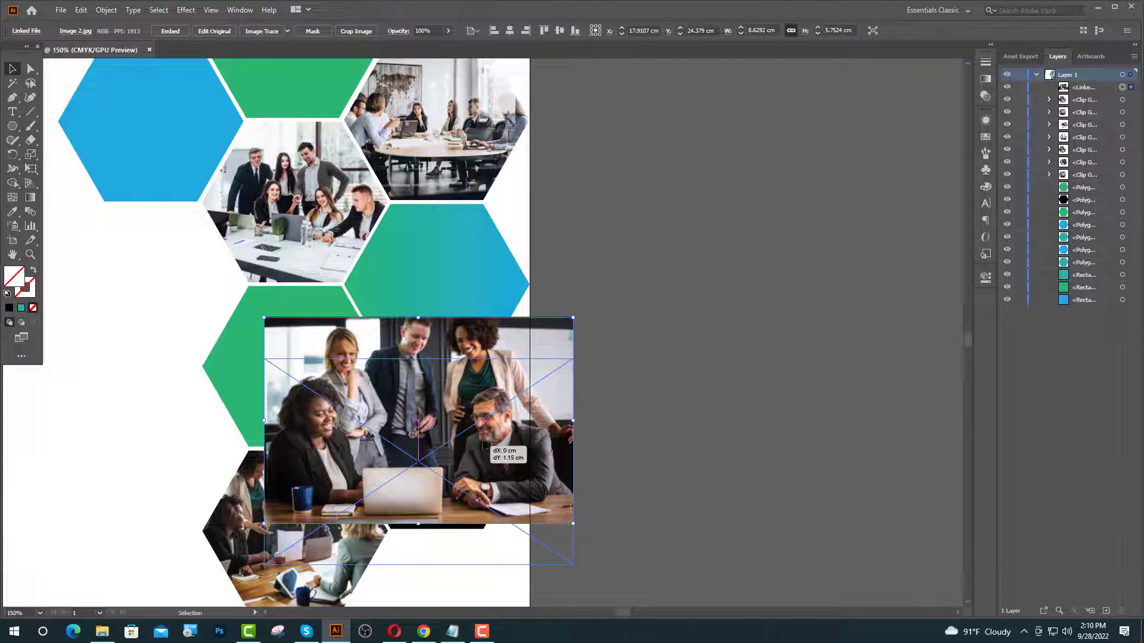
- Lock the photo and bring the black hexagon beneath it to the front
click(1019, 87)
click(439, 421)
right_click(439, 421)
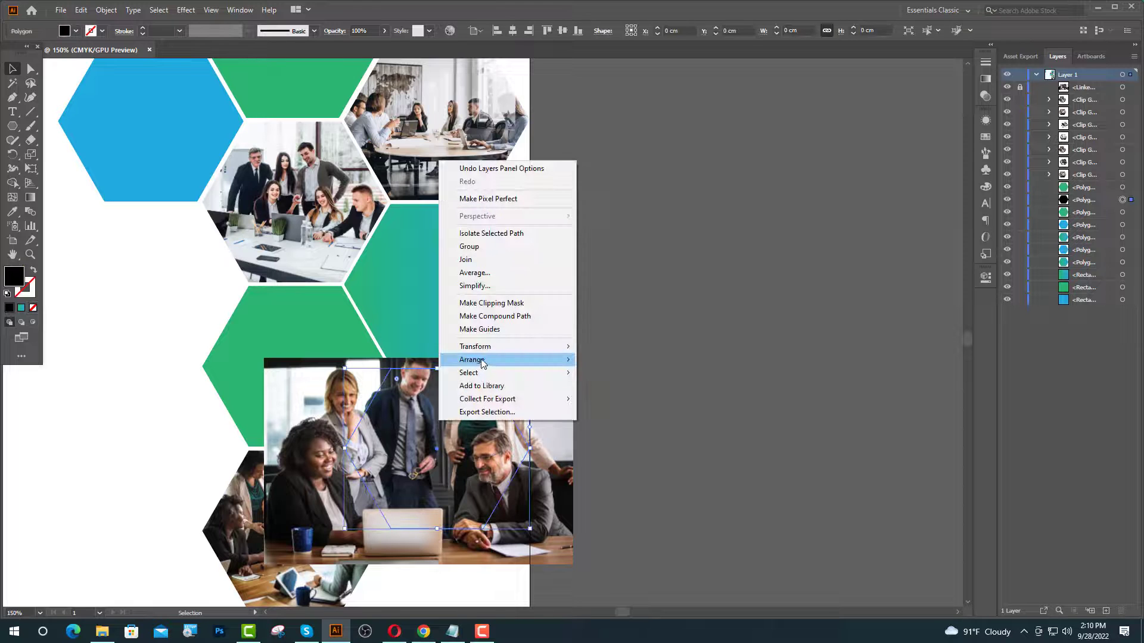
mouse_move(563, 359)
click(606, 359)
click(715, 316)
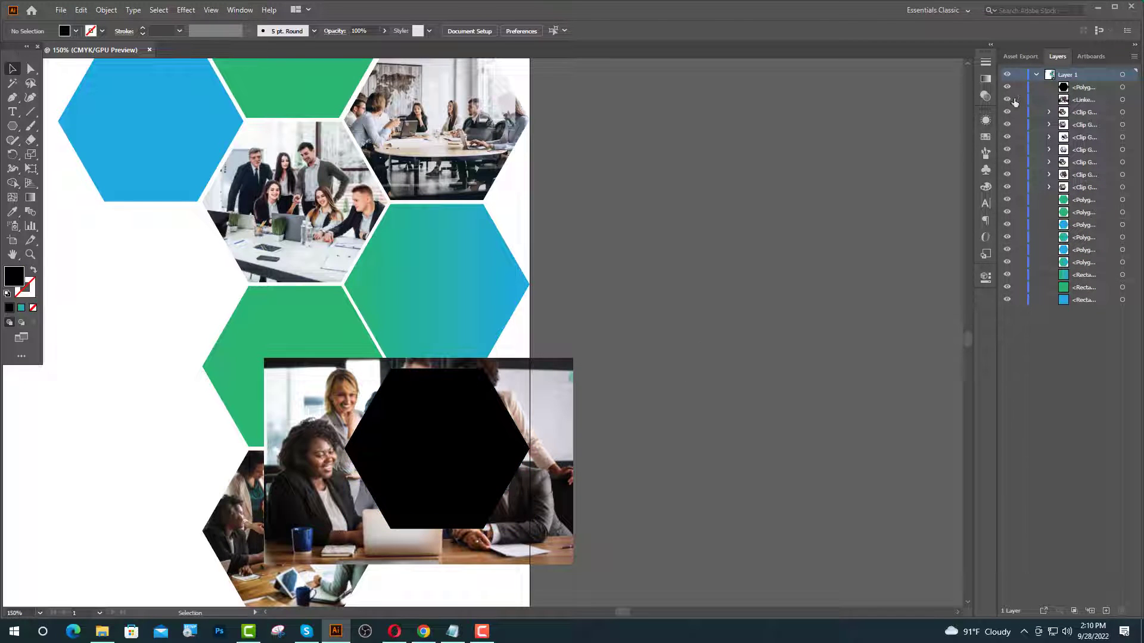
- Shrink the photo to about 6.9 cm wide over the hexagon and clip it in
click(548, 405)
scroll(468, 432, up, 1)
drag(403, 336, 403, 362)
drag(558, 524, 596, 496)
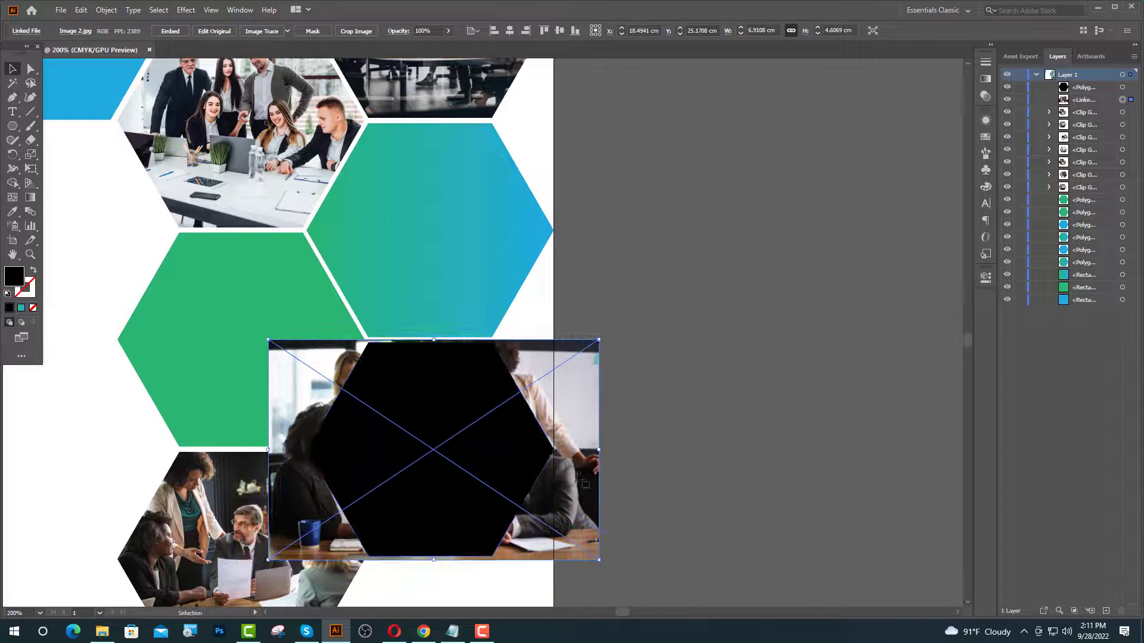
shift+click(481, 445)
right_click(481, 446)
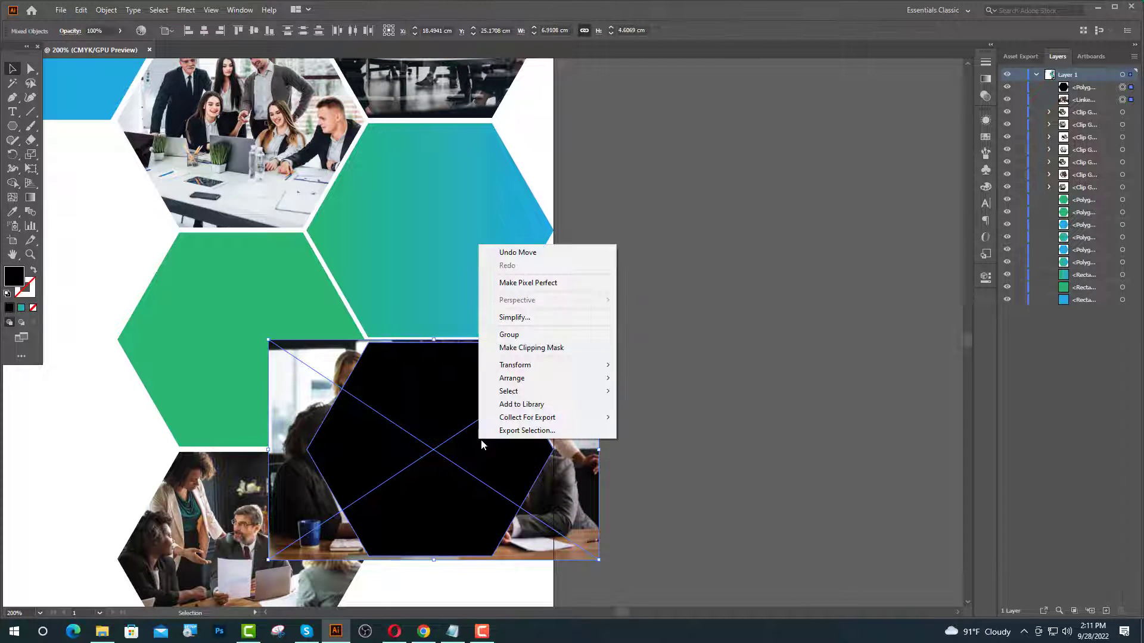
click(513, 347)
click(655, 406)
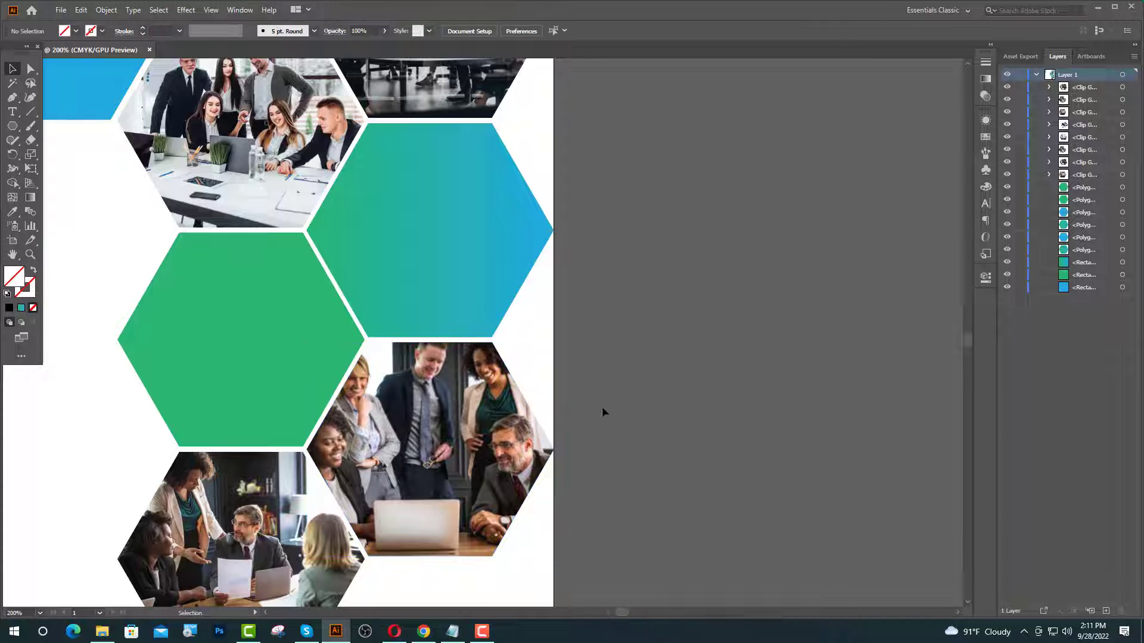
- Recolour a green hexagon with the gradient square's fill using the Eyedropper
scroll(603, 409, down, 3)
click(495, 374)
click(12, 212)
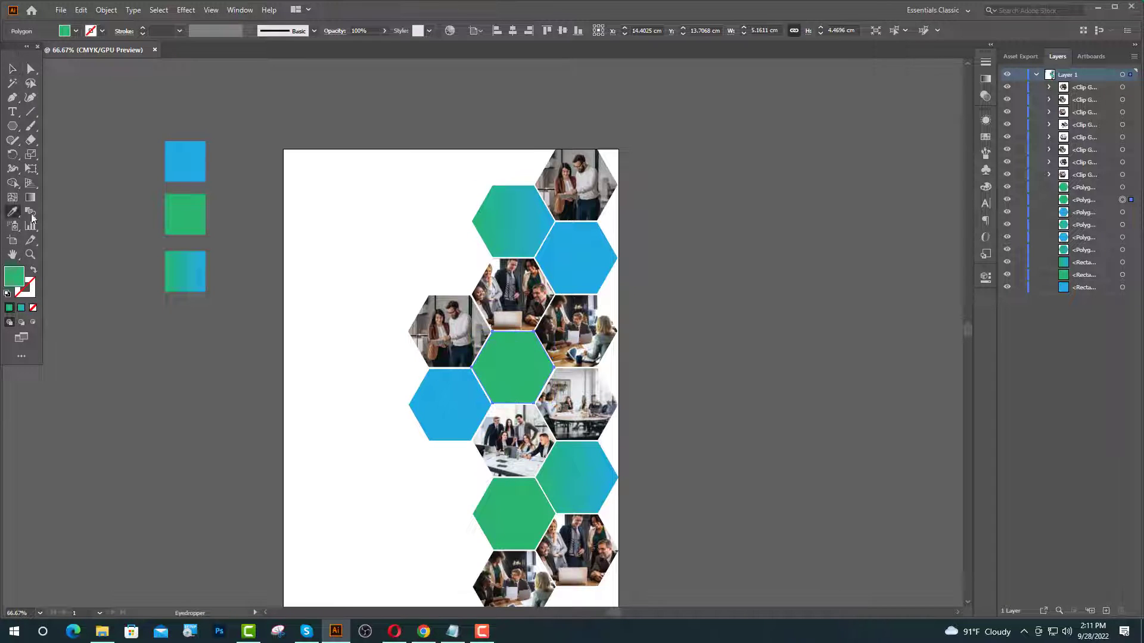
click(190, 275)
scroll(190, 275, down, 2)
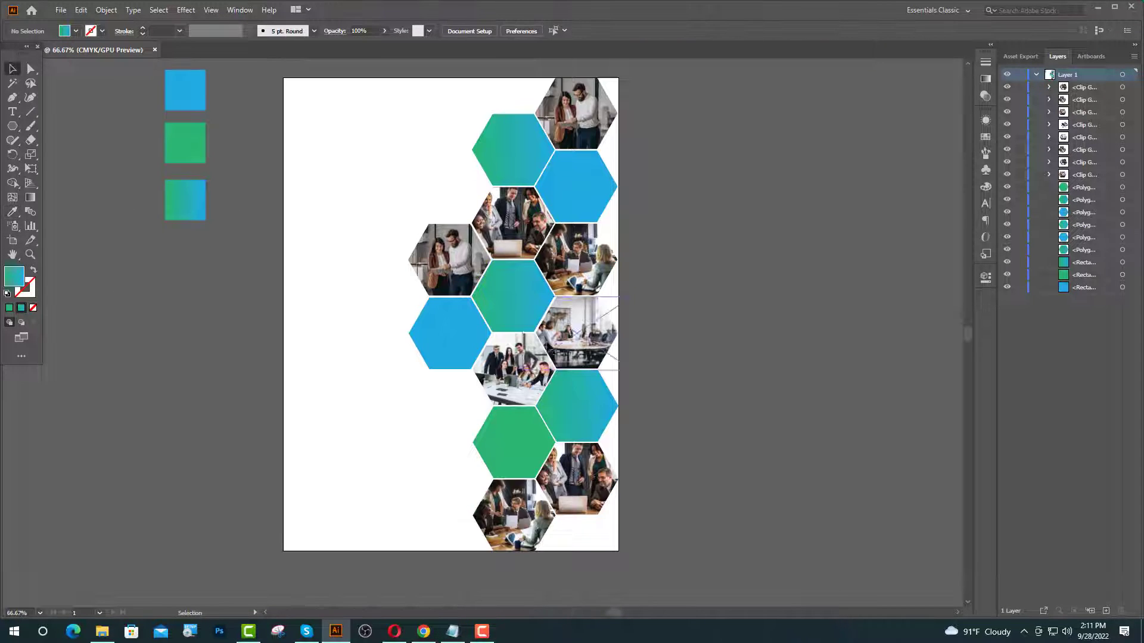
key(v)
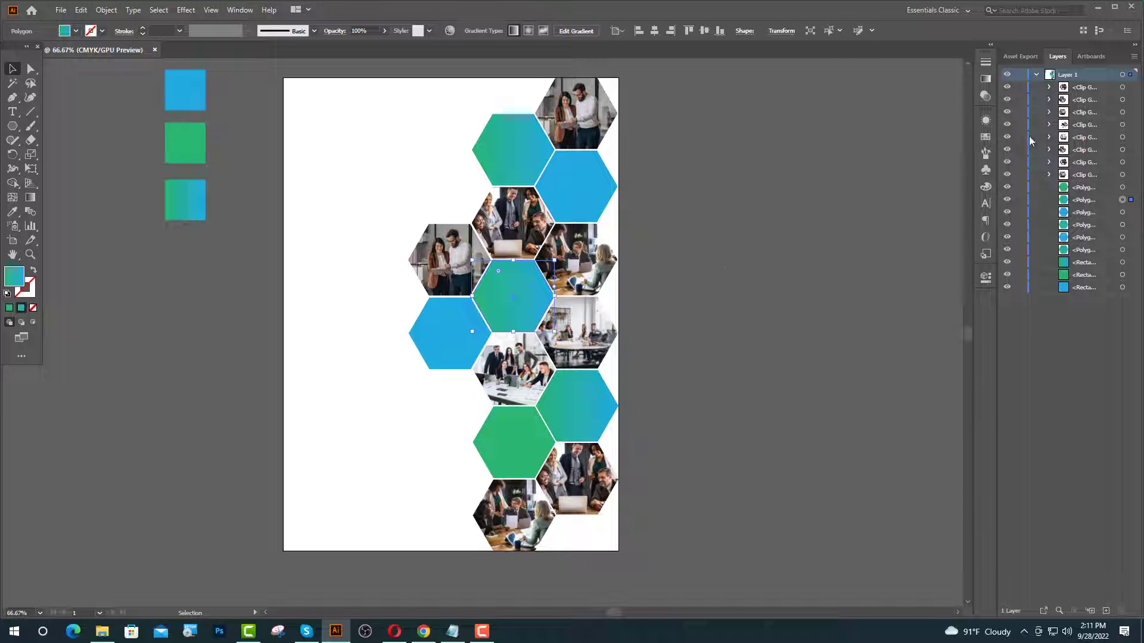
click(989, 46)
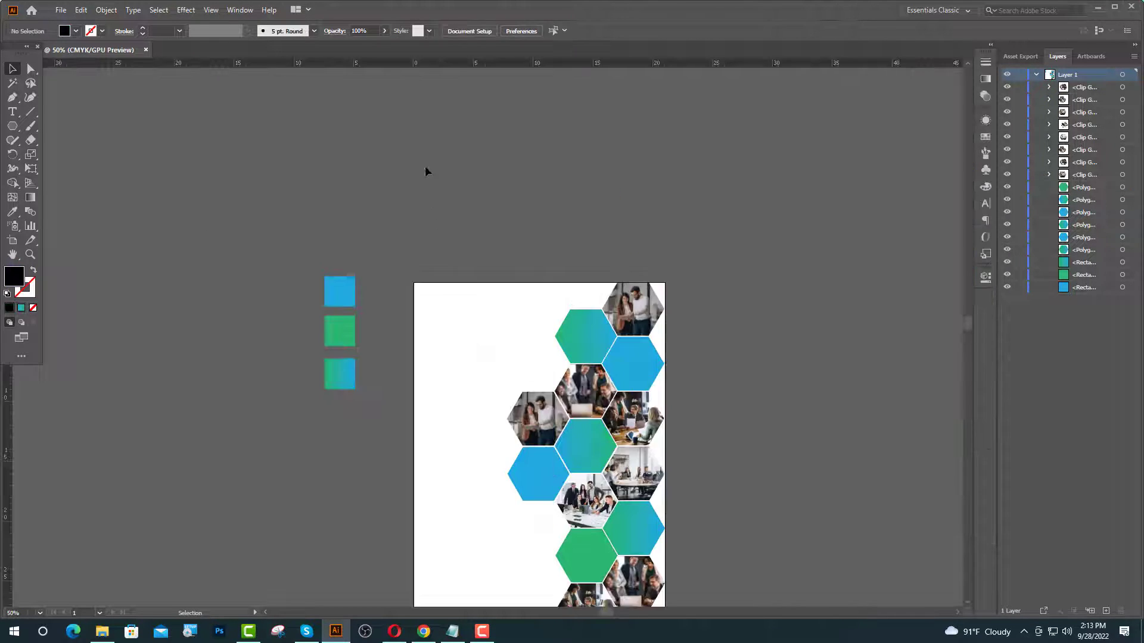
- Add a top guide, Alt-copy it to the bottom margin, and add left and right guides
drag(458, 337, 477, 295)
scroll(585, 314, down, 3)
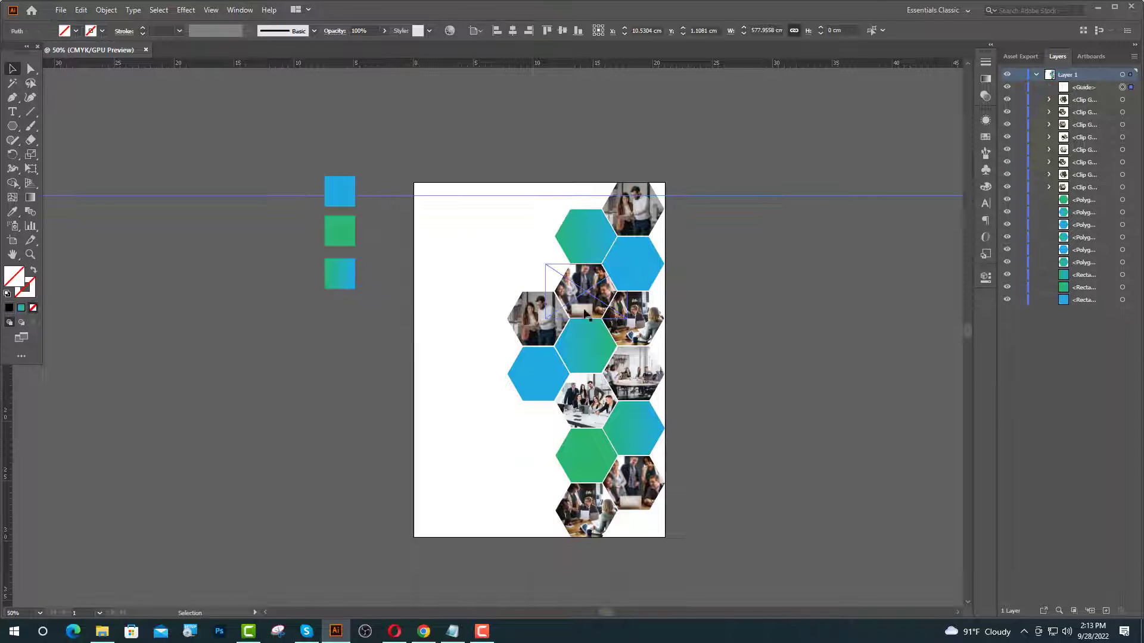
drag(702, 195, 689, 528)
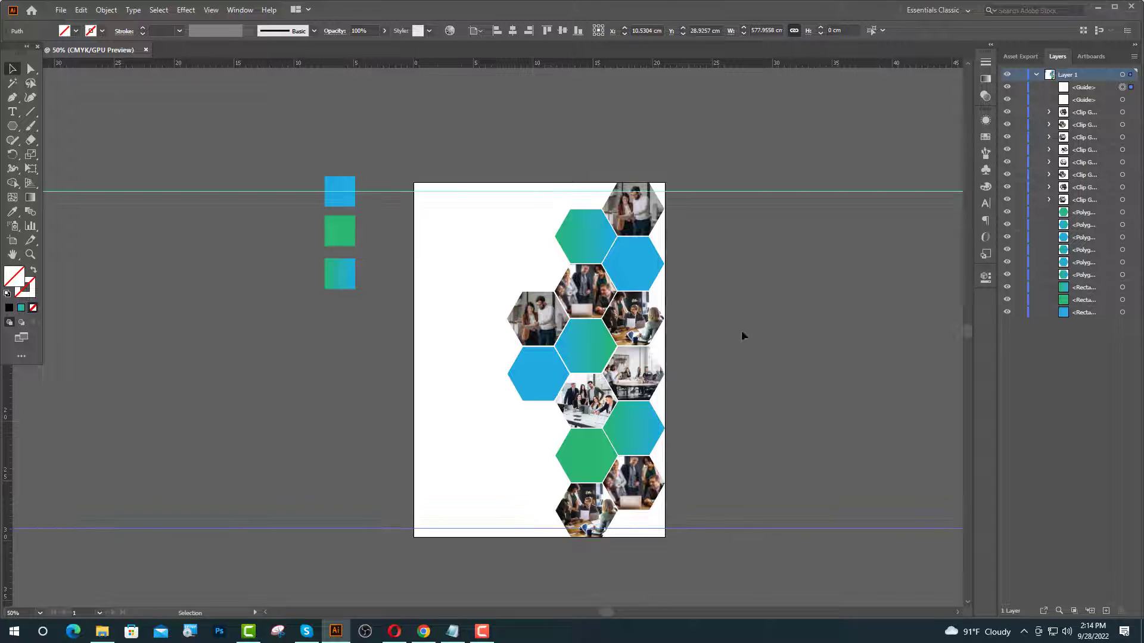
click(191, 402)
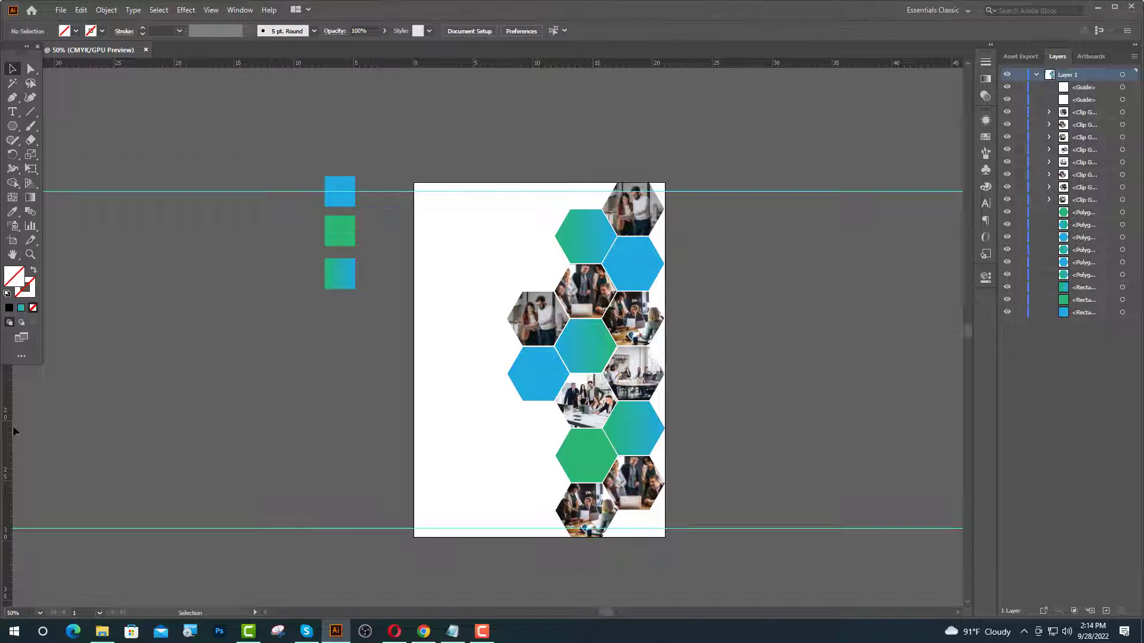
drag(13, 427, 8, 425)
drag(442, 522, 666, 551)
click(702, 535)
- Pick the Rounded Rectangle Tool from the shape tools flyout
scroll(379, 233, up, 2)
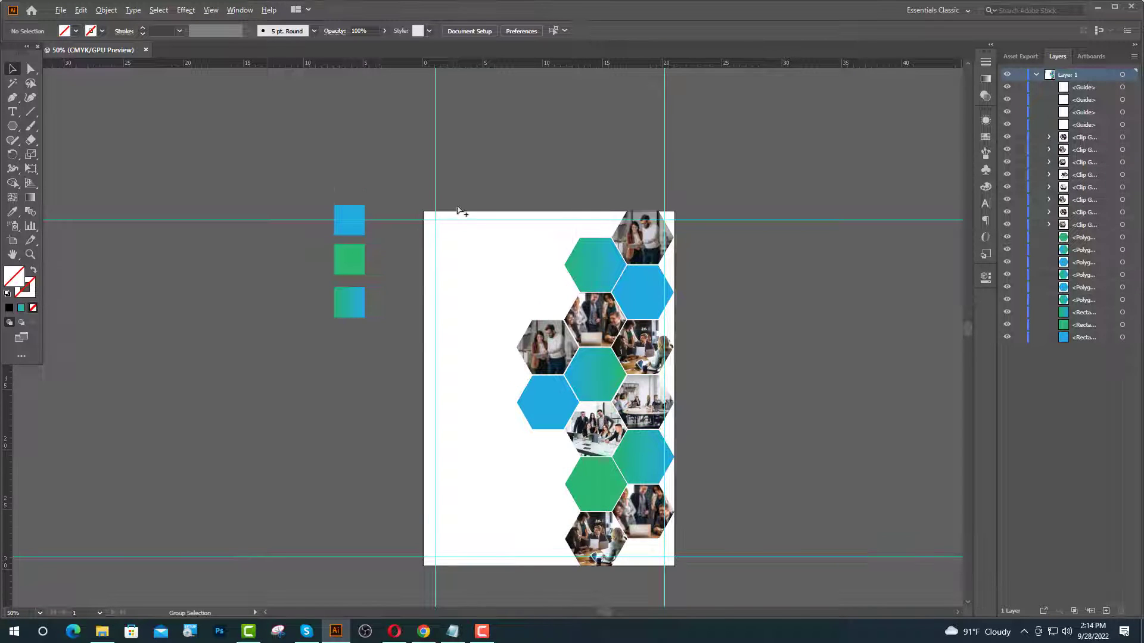
scroll(454, 210, up, 1)
scroll(454, 210, up, 4)
drag(12, 126, 54, 143)
- Draw a tall rounded rectangle with the teal gradient, rotated 45° and snapped to the top-left guides
drag(419, 342, 457, 444)
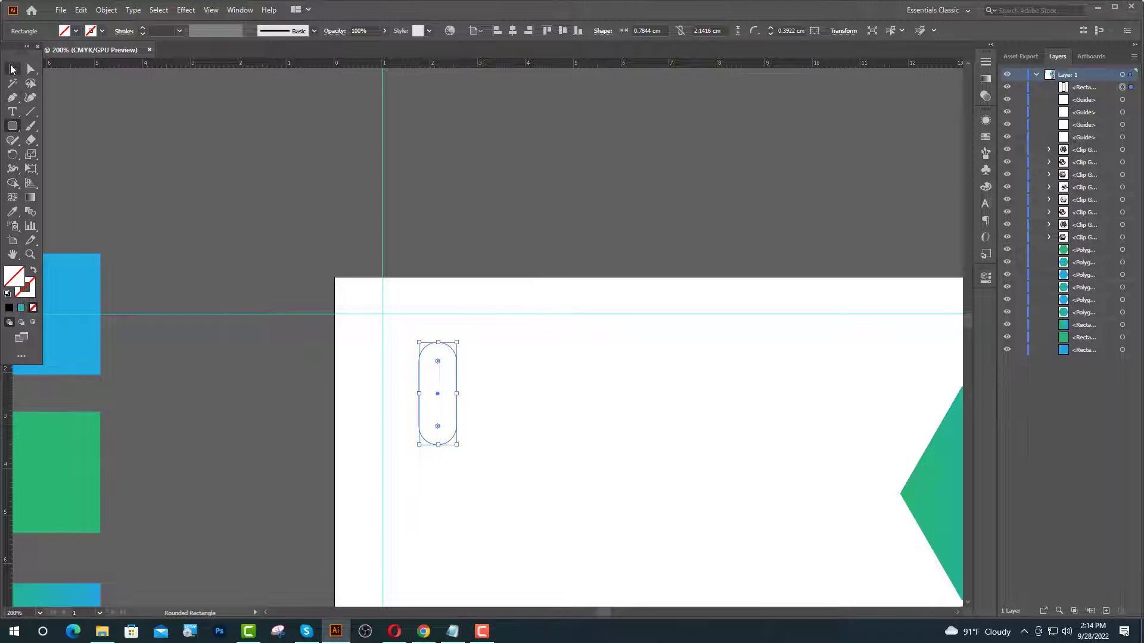
click(12, 211)
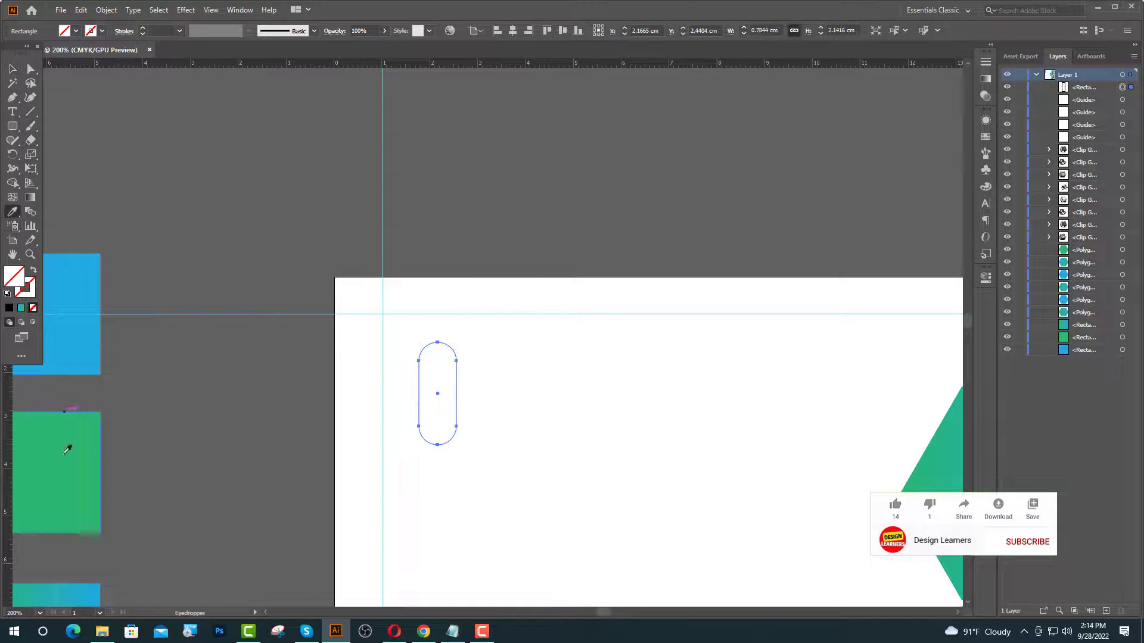
click(82, 584)
key(v)
drag(462, 334, 497, 370)
drag(443, 399, 430, 361)
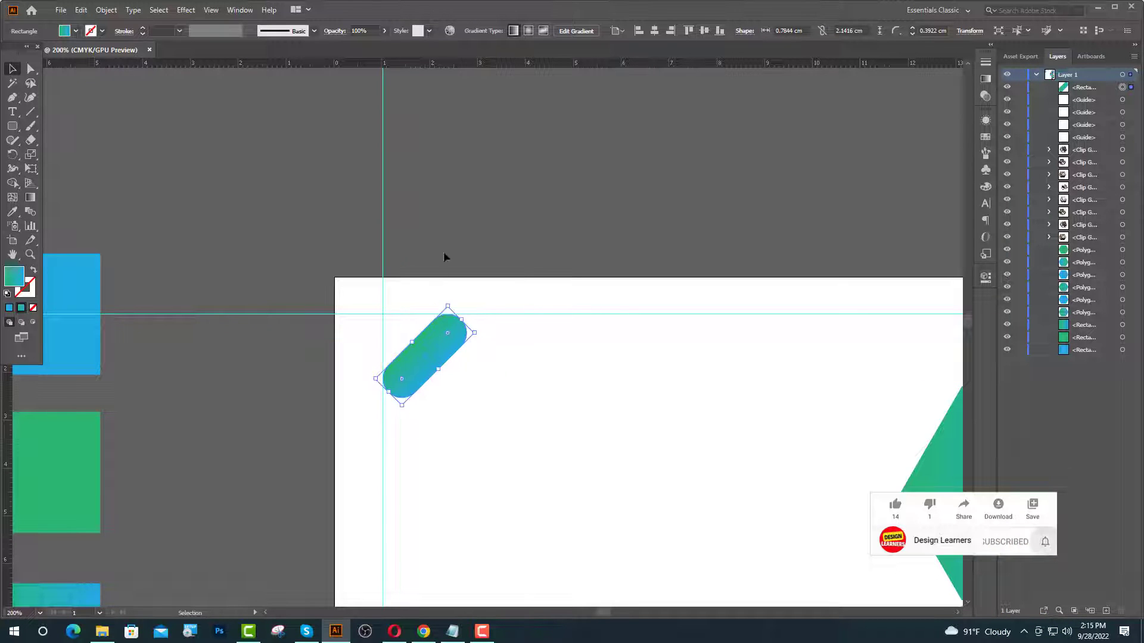
click(443, 251)
scroll(402, 293, up, 2)
- Make a smaller, narrower copy of the capsule aligned to the large capsule's bottom edge
drag(402, 296, 559, 393)
mouse_move(499, 441)
mouse_down()
mouse_move(519, 445)
mouse_move(480, 432)
mouse_up()
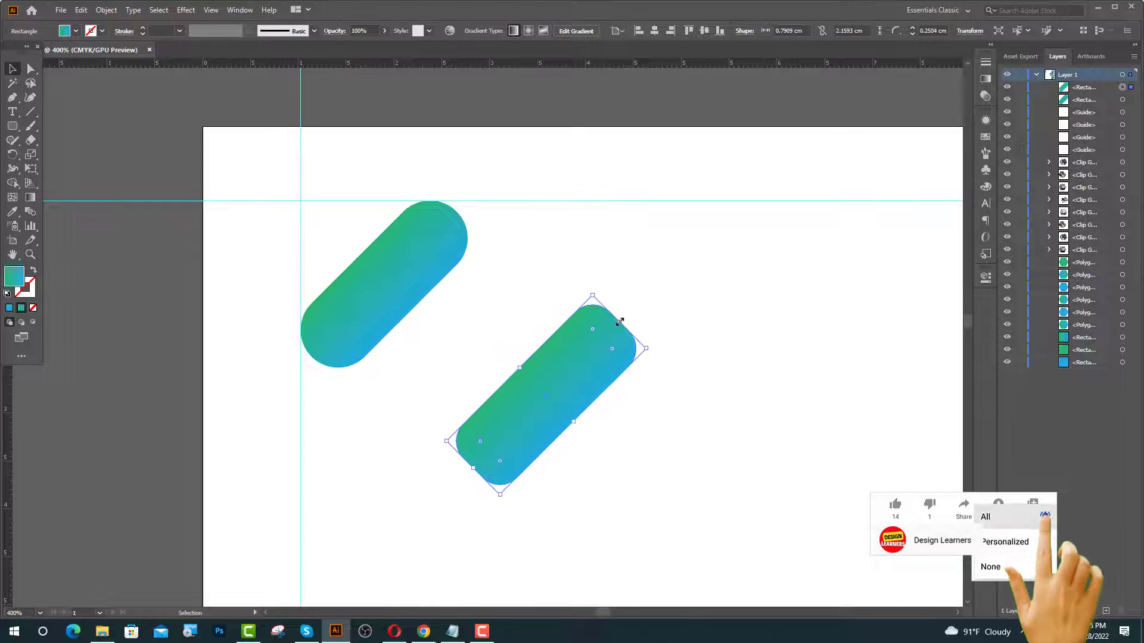
drag(620, 321, 430, 355)
click(601, 419)
shift+click(388, 312)
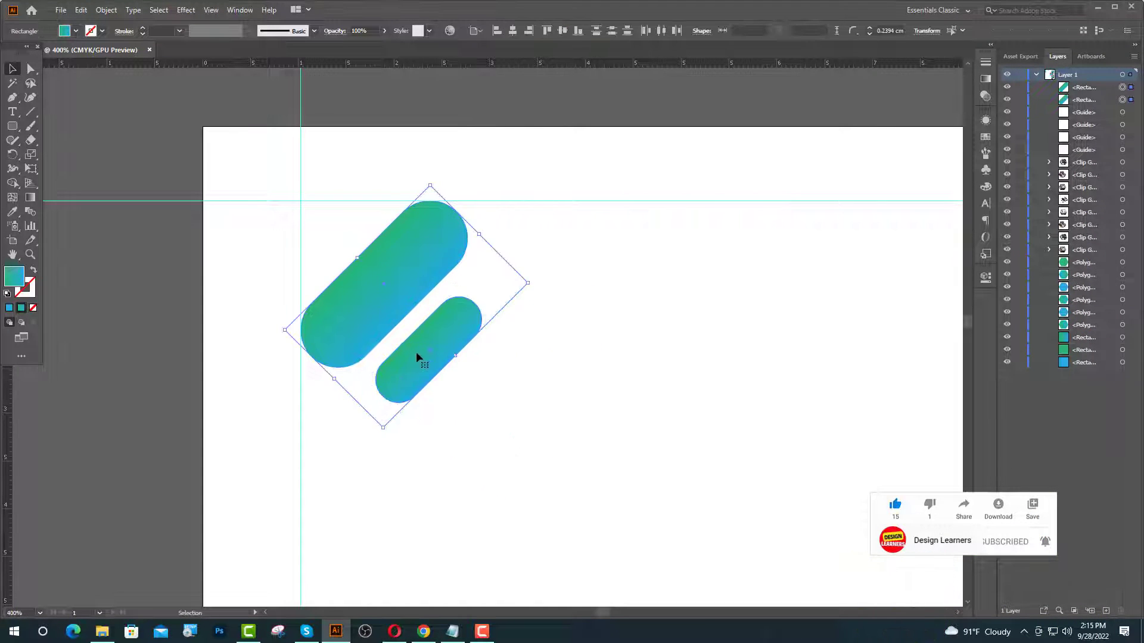
click(376, 319)
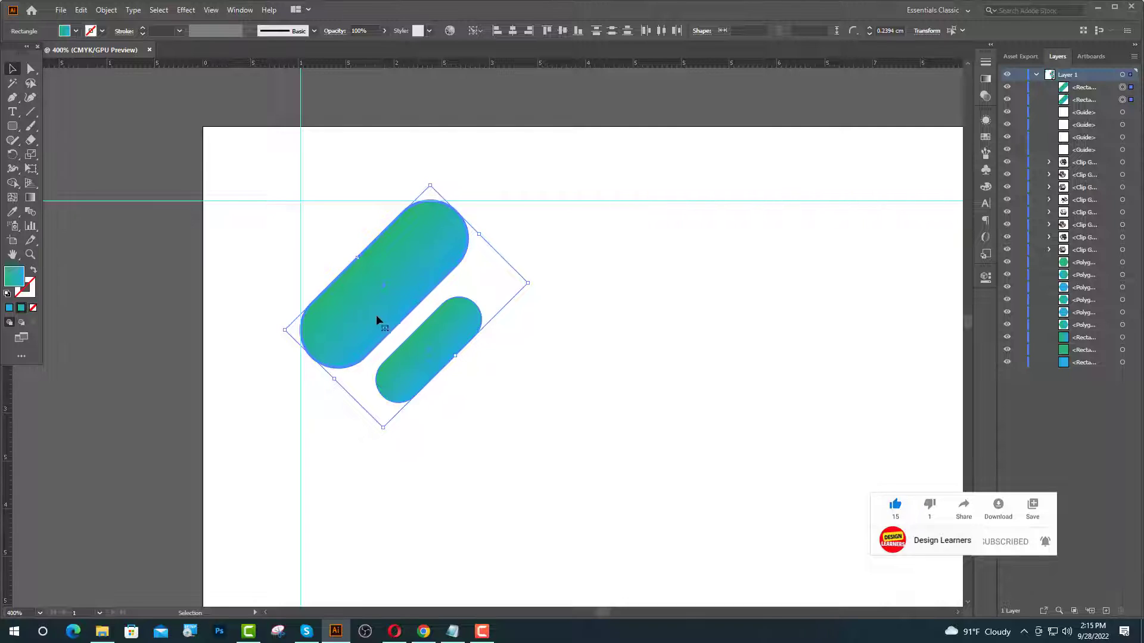
click(579, 35)
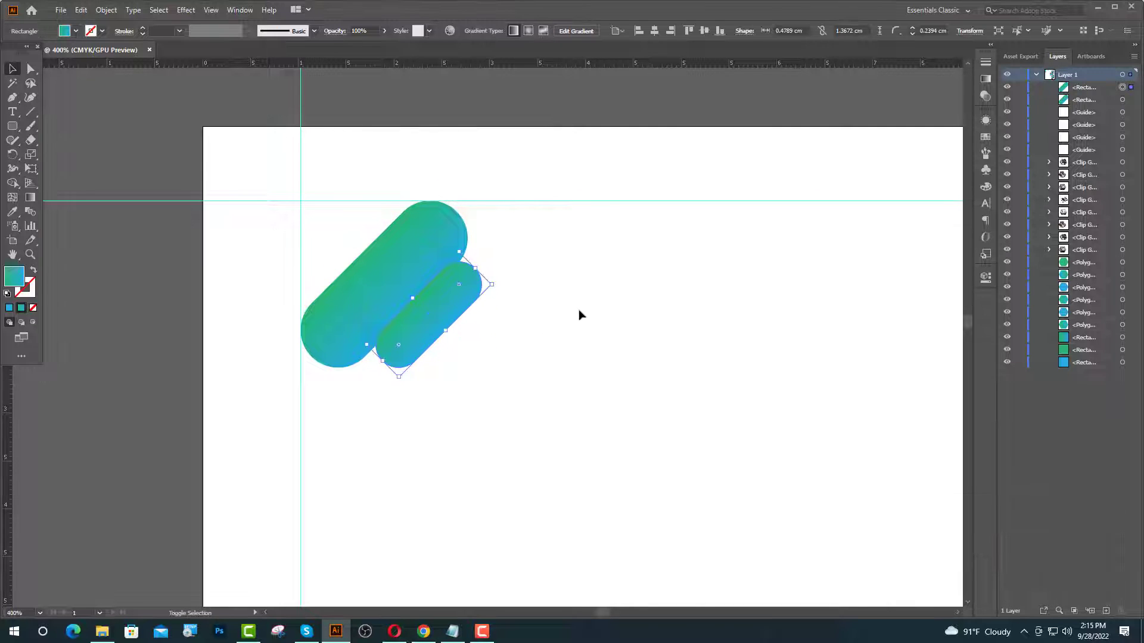
key(shift+Right)
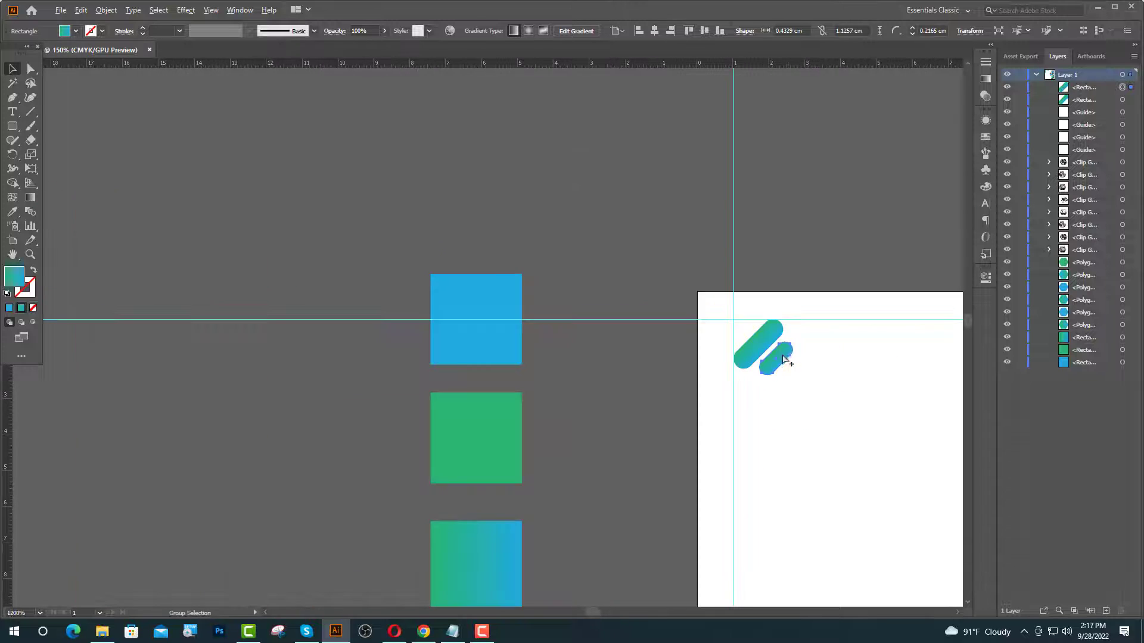
- Give the small capsule a solid blue fill with the Eyedropper
click(12, 212)
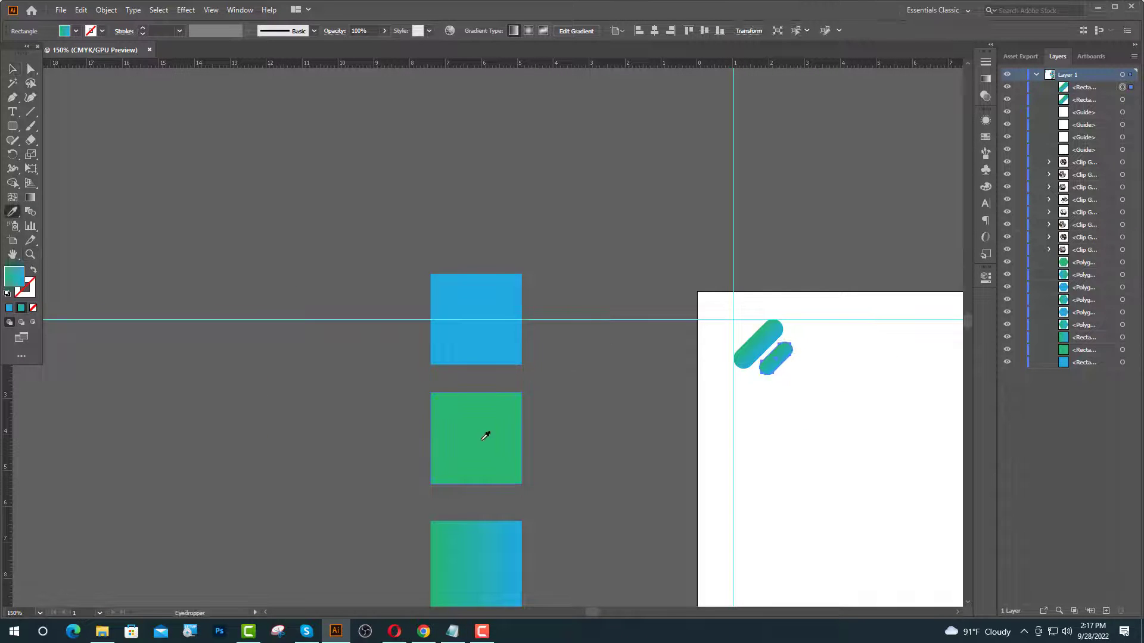
click(486, 435)
scroll(429, 392, down, 1)
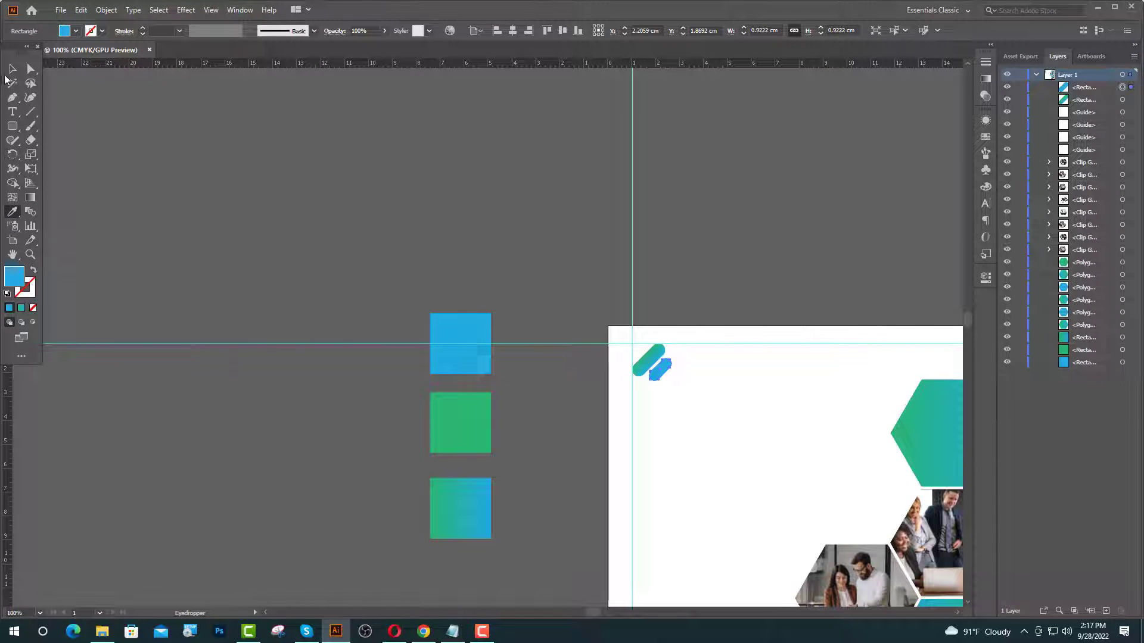
click(12, 69)
click(858, 418)
scroll(618, 372, up, 3)
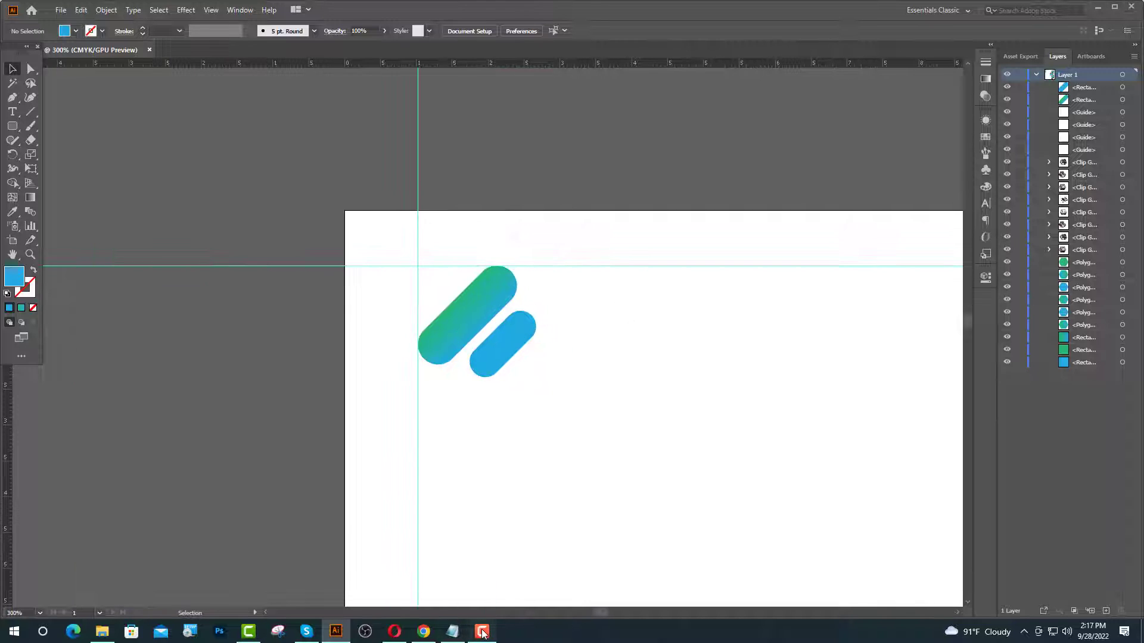
- Start a text object right of the logo in 14 pt Poppins Bold
click(483, 632)
click(13, 112)
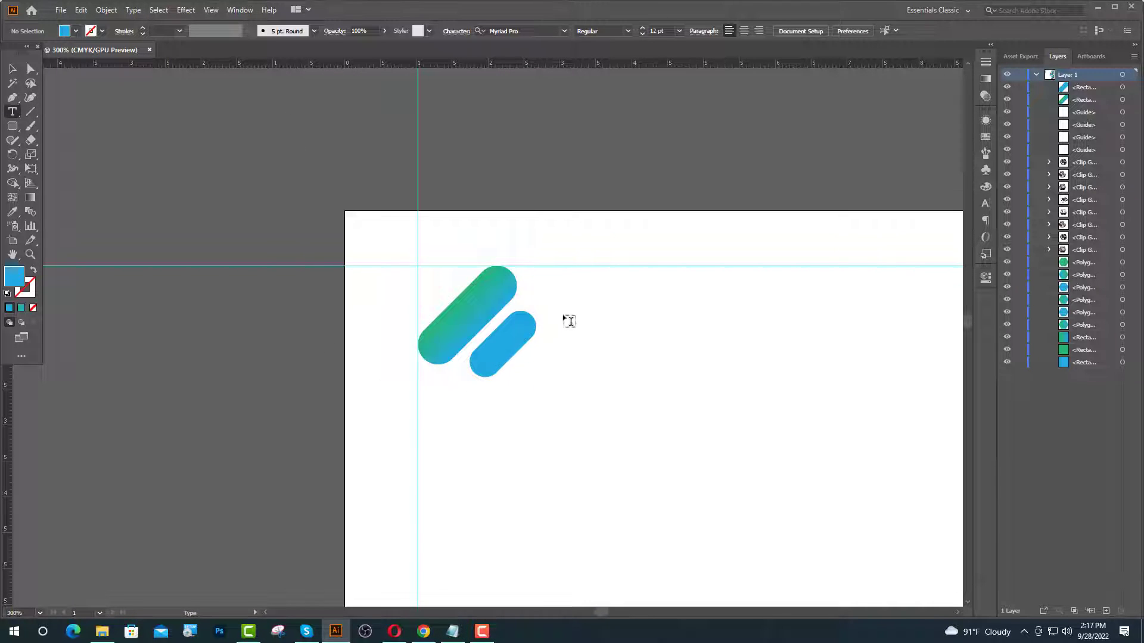
click(564, 319)
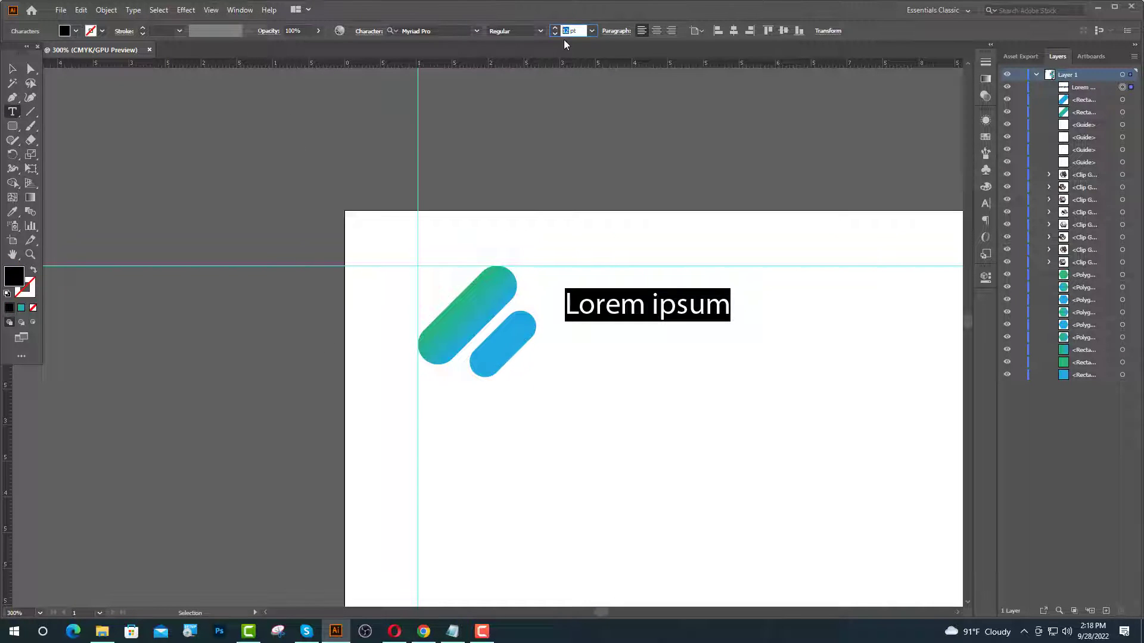
text(1)
text(4)
key(Return)
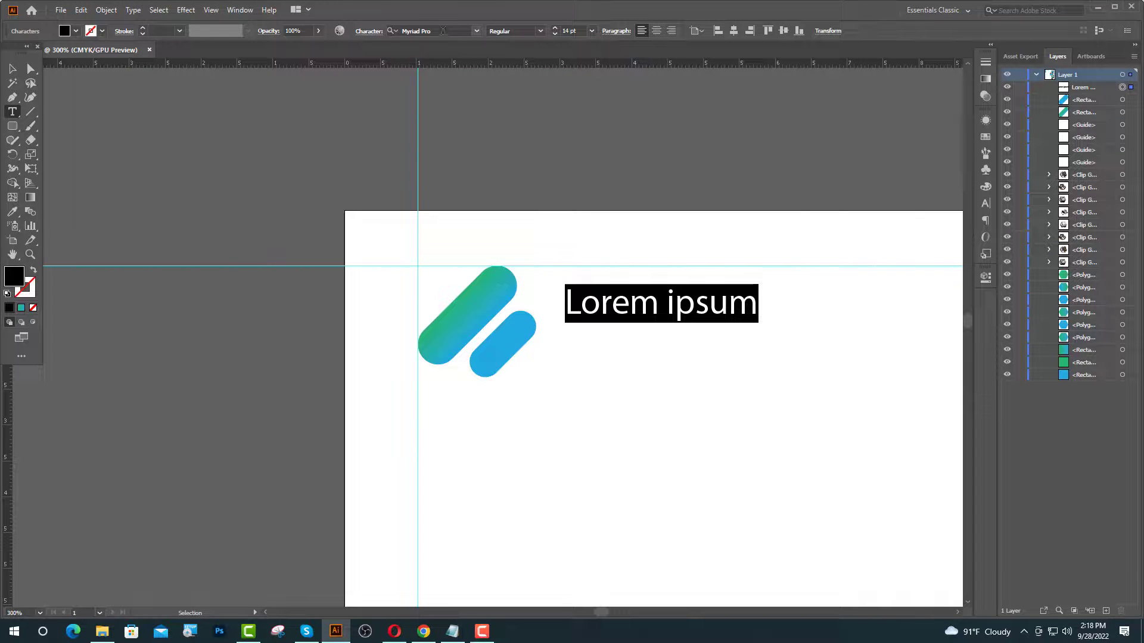
click(444, 30)
text(po)
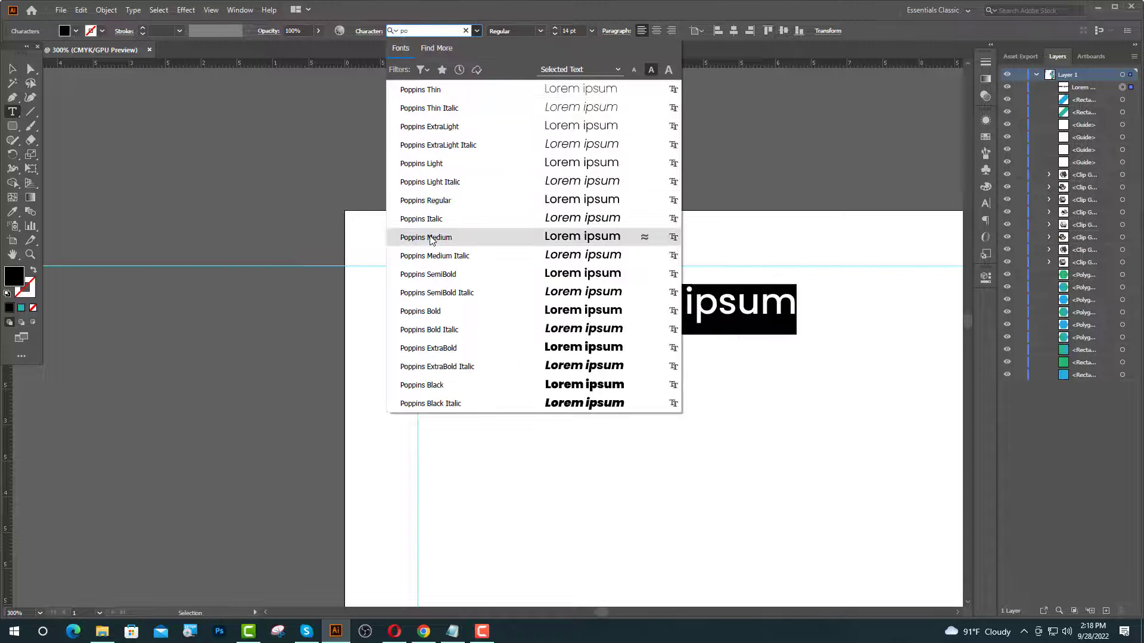
click(420, 311)
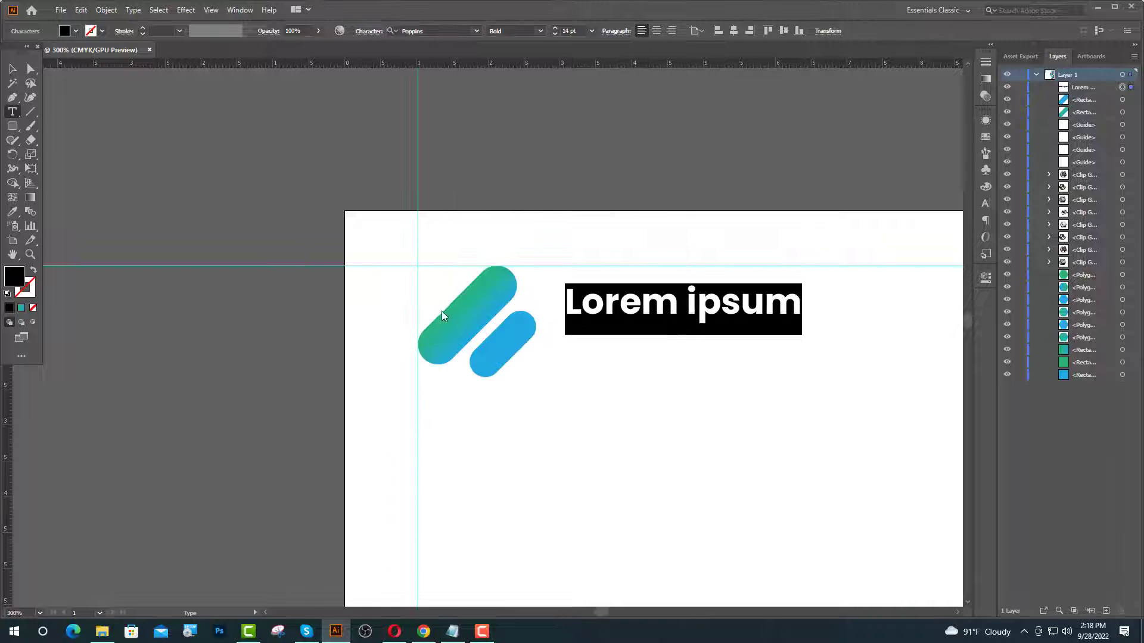
- Type COMPANY and set its tracking to 100 in the Character panel
text(COMPANY)
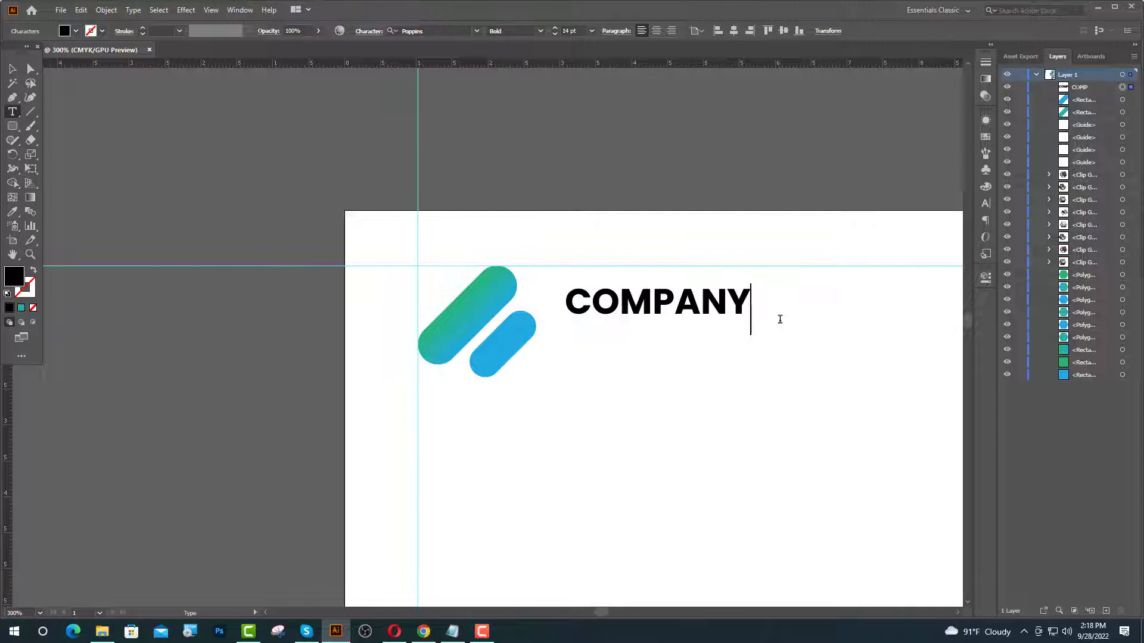
key(Escape)
key(ctrl+minus)
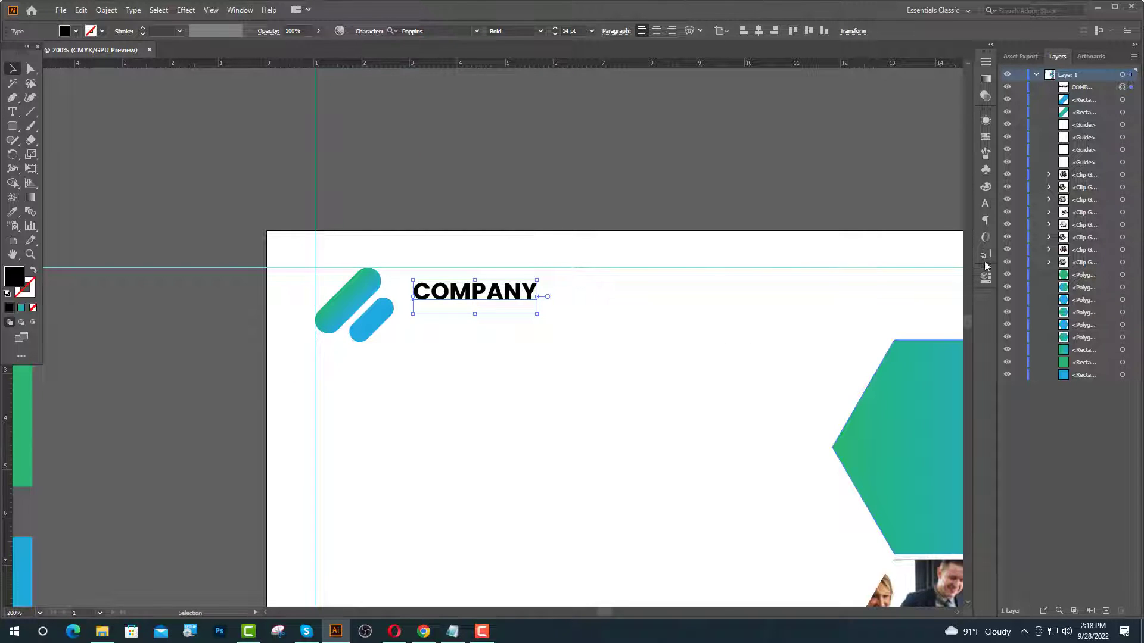
click(986, 220)
click(962, 184)
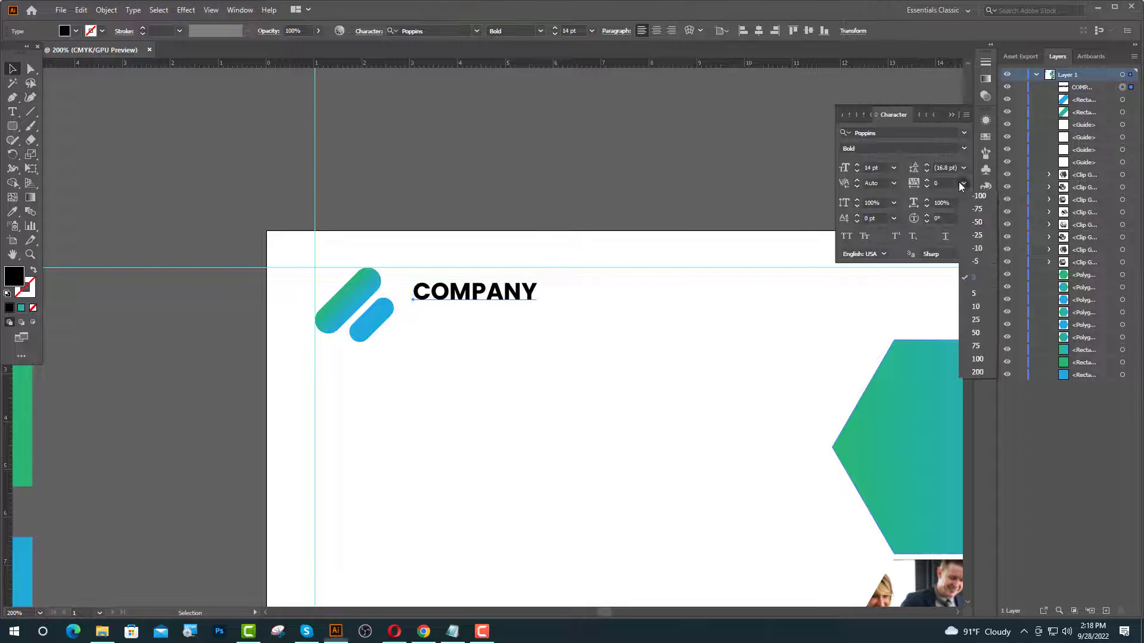
click(977, 359)
- Type TAGLINE HERE under COMPANY in 10 pt Lato
click(952, 116)
key(ctrl+plus)
key(ctrl+plus)
key(t)
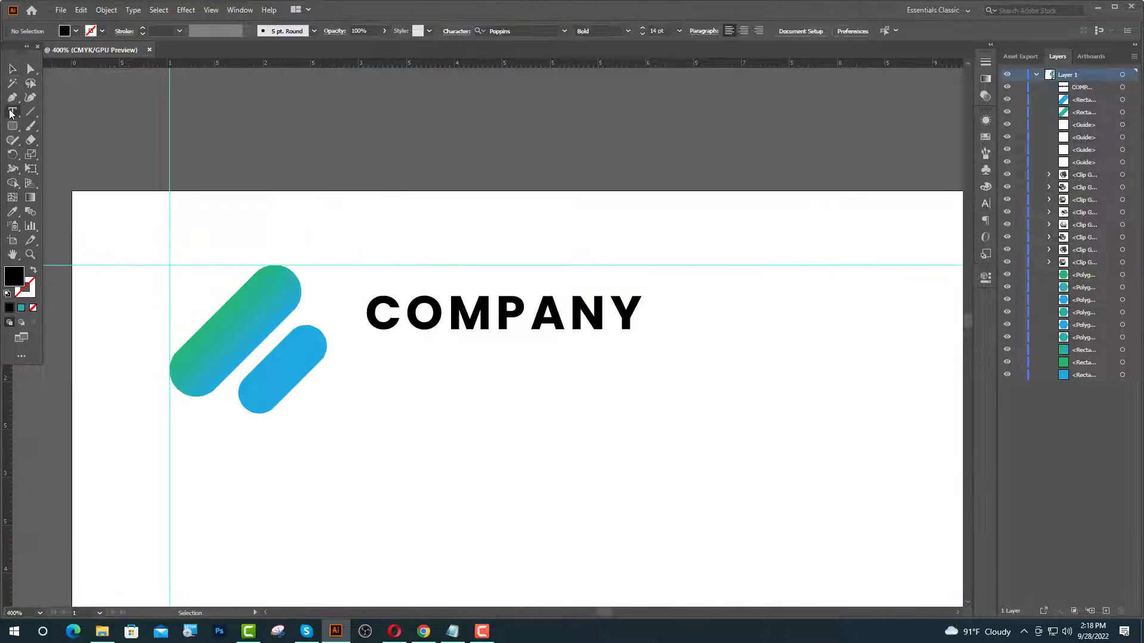
click(370, 391)
click(436, 33)
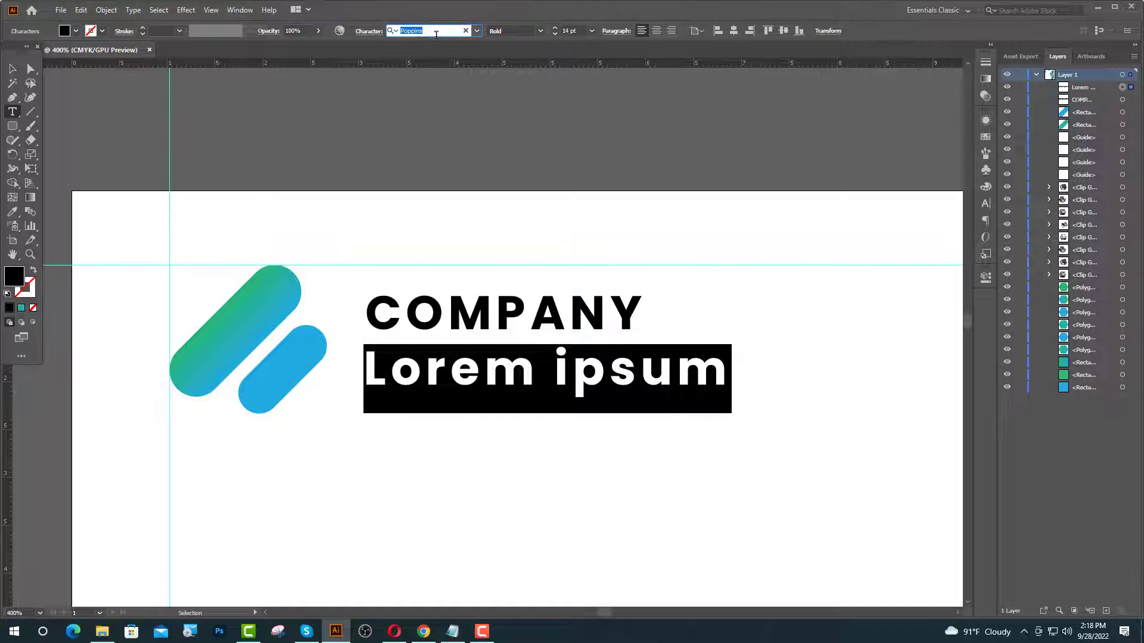
text(LA)
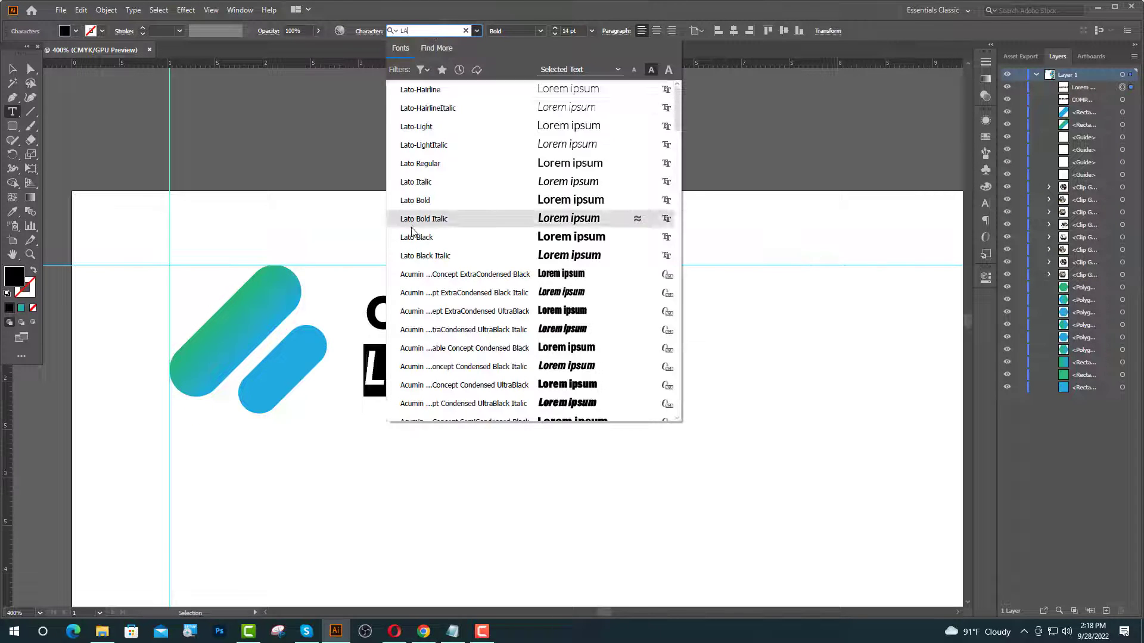
double_click(567, 30)
text(10)
key(Return)
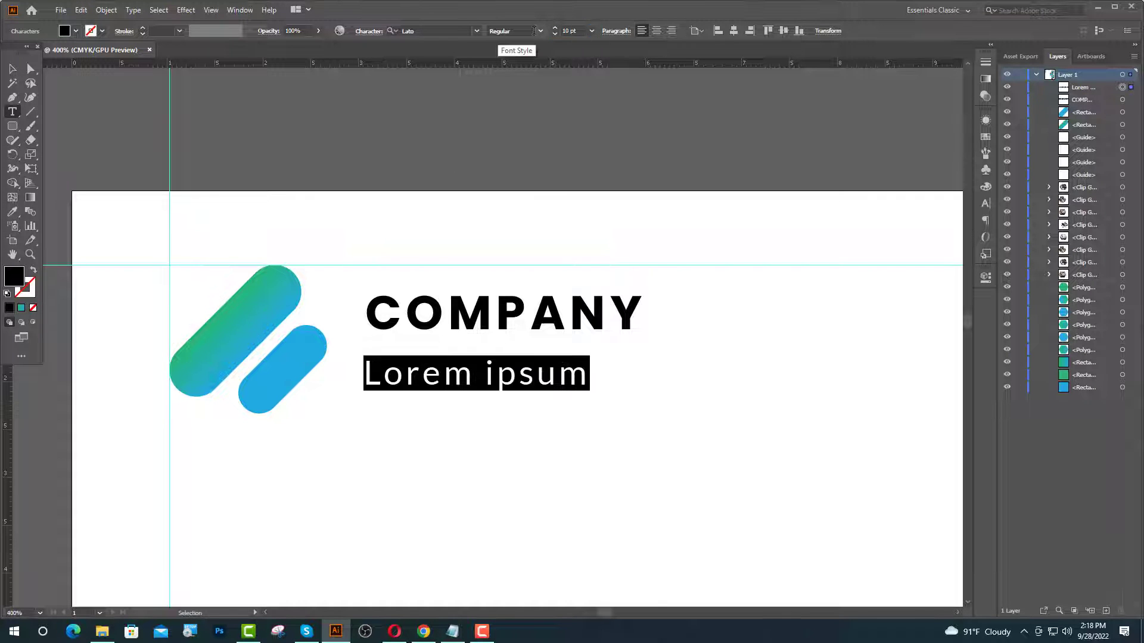
text(T)
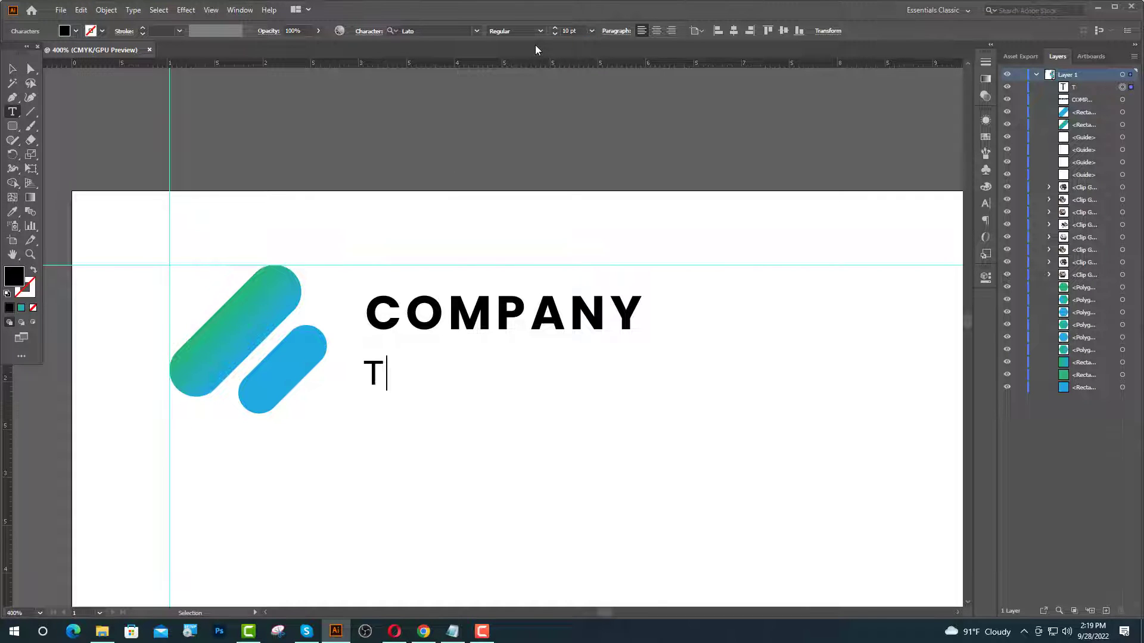
text(AGLINE)
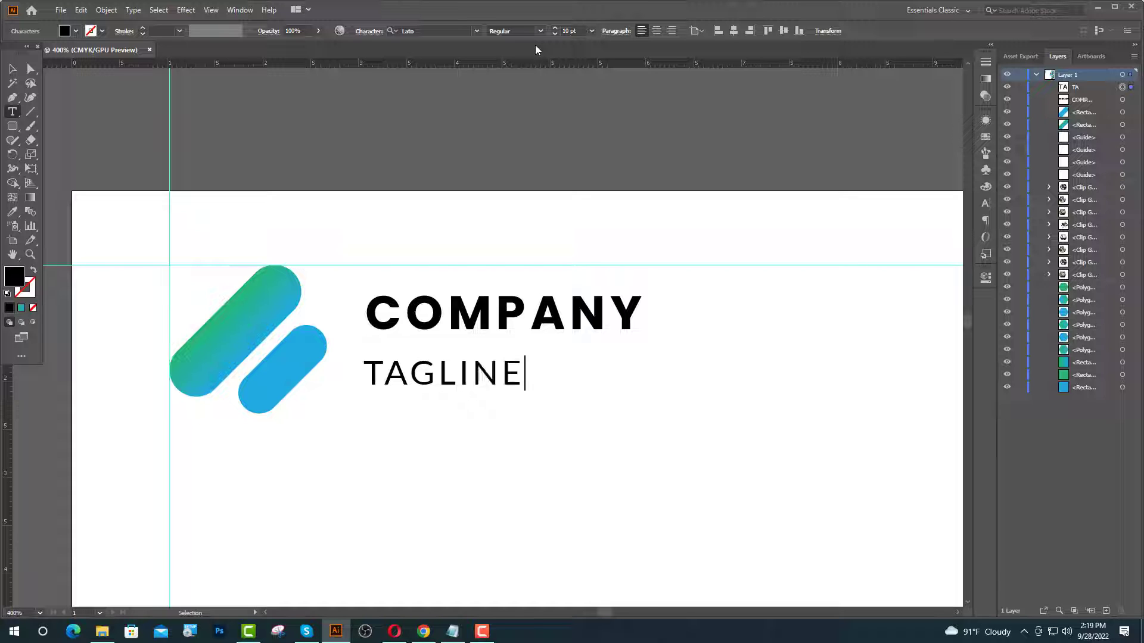
text( HERE)
key(Escape)
key(ctrl+minus)
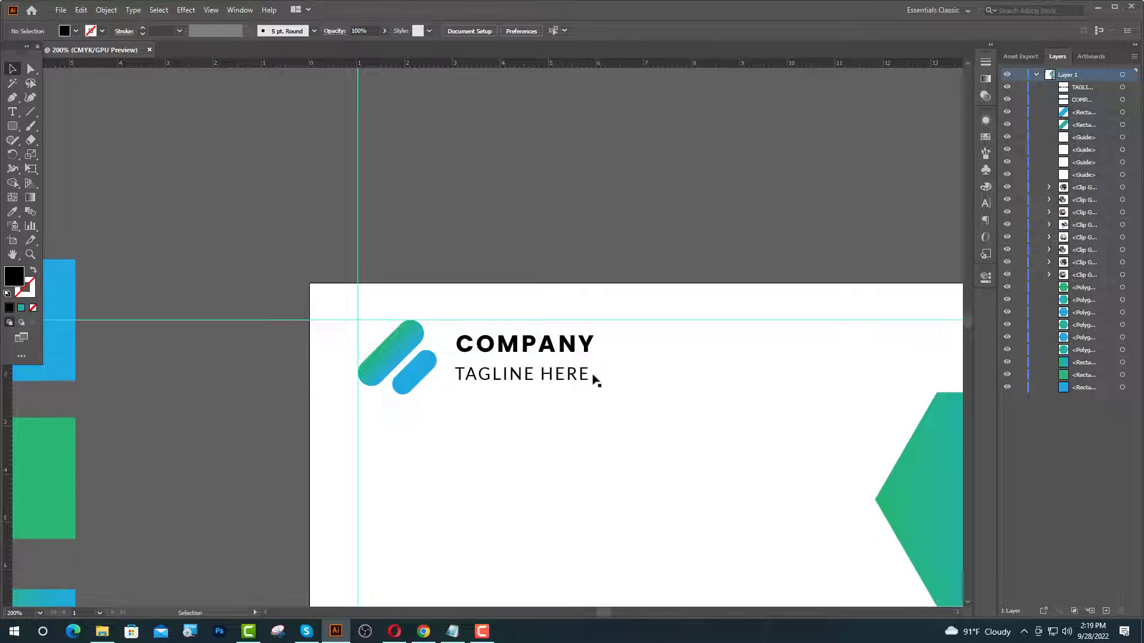
- Colour the tagline grey #727272 and nudge the name and tagline into position
scroll(596, 380, down, 1)
click(512, 366)
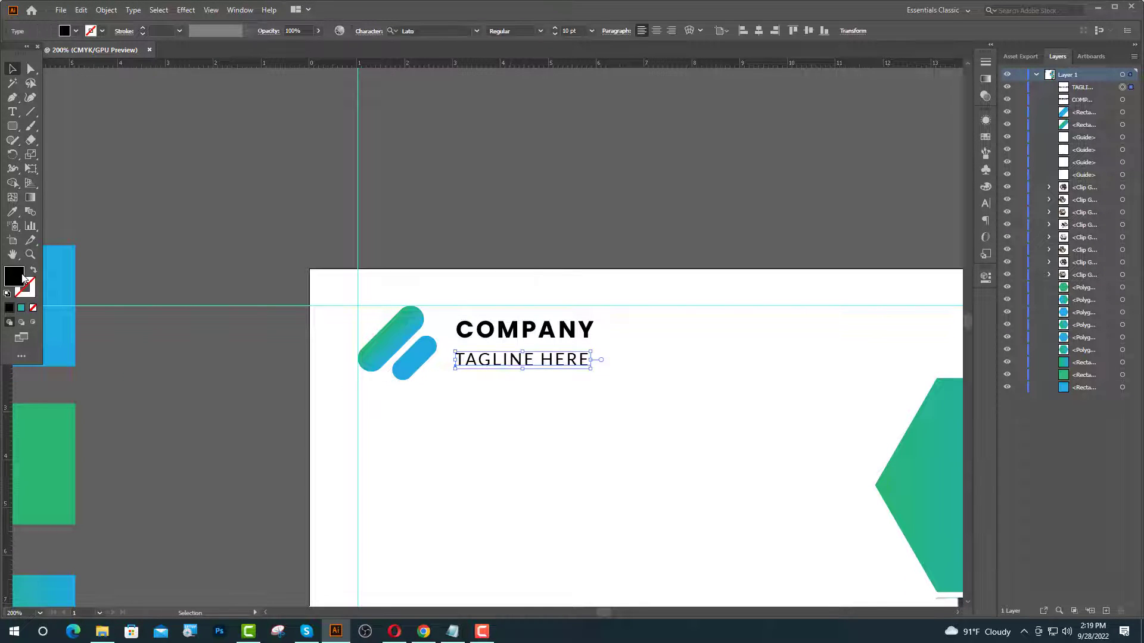
double_click(23, 280)
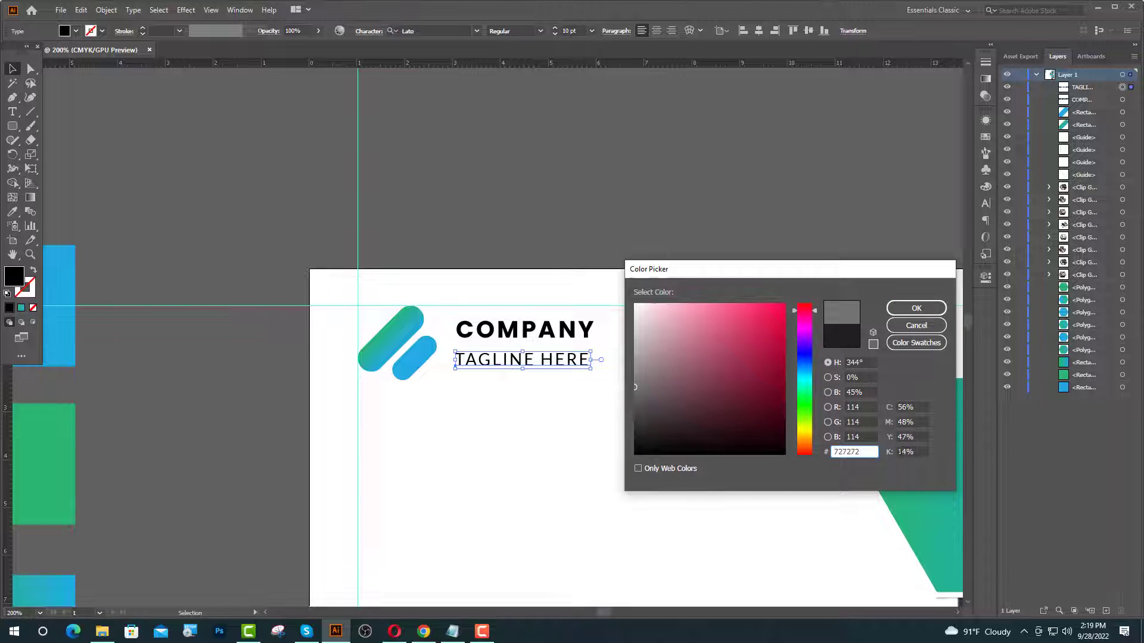
click(916, 307)
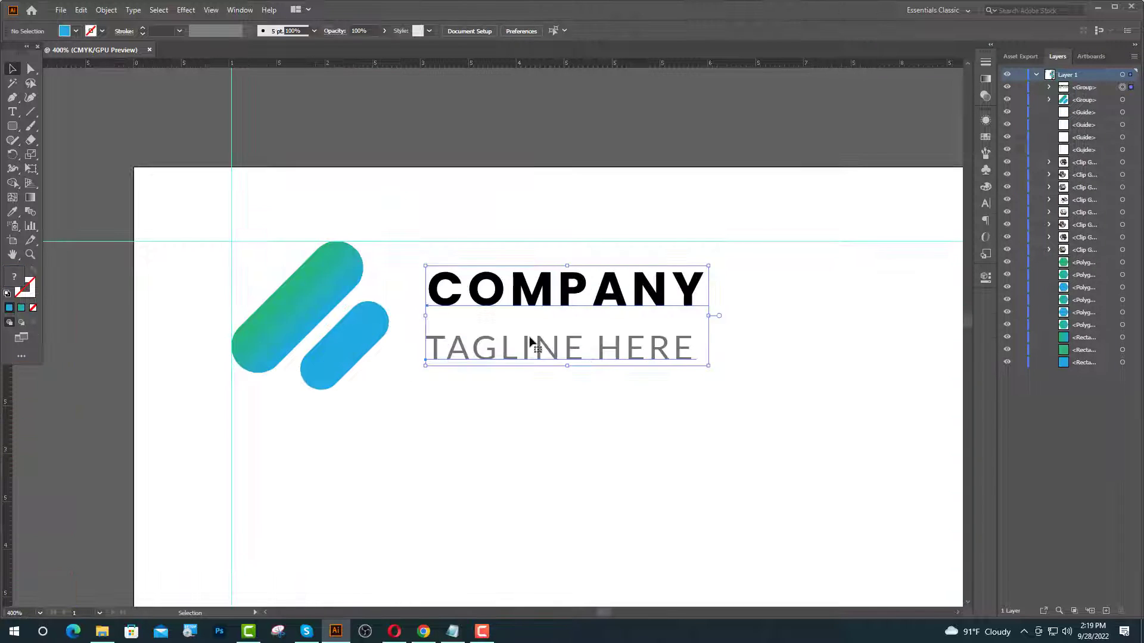
key(Left)
key(Left)
key(Left)
key(Left)
key(Left)
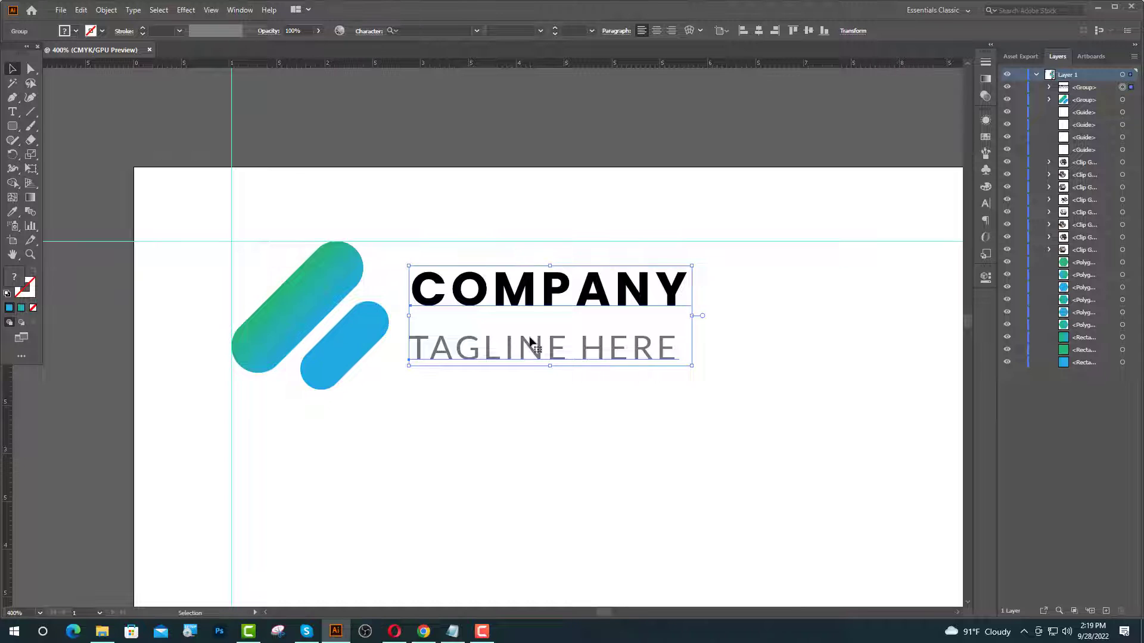
key(Left)
key(Left)
key(Left)
key(Left)
key(Left)
key(Left)
key(Right)
key(Right)
key(Right)
key(Right)
key(Right)
key(Right)
key(Right)
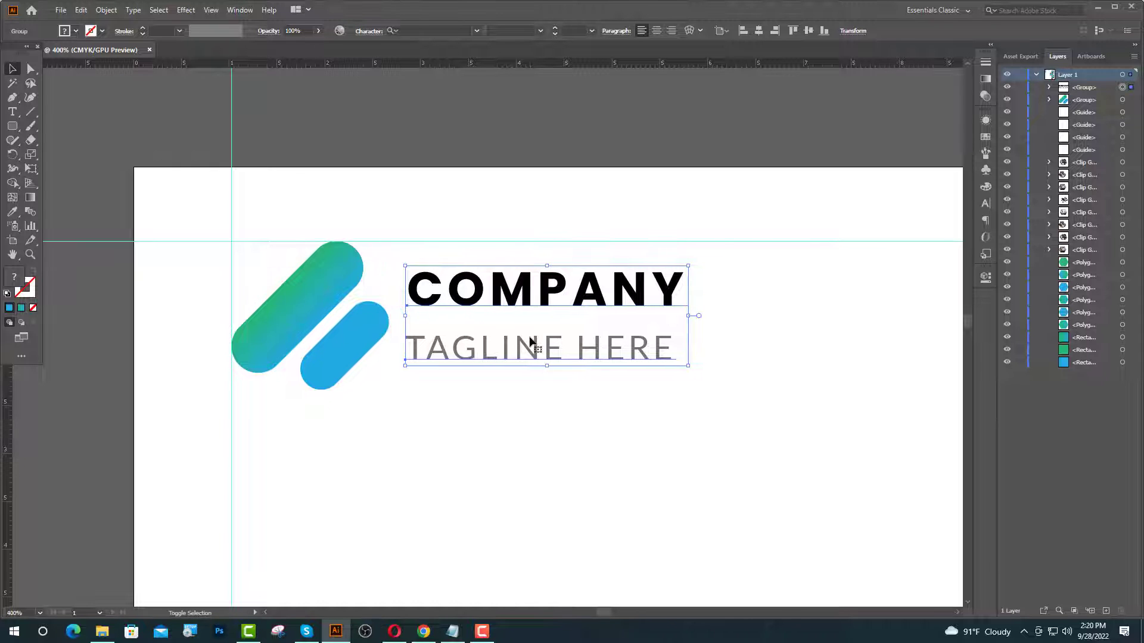
key(Right)
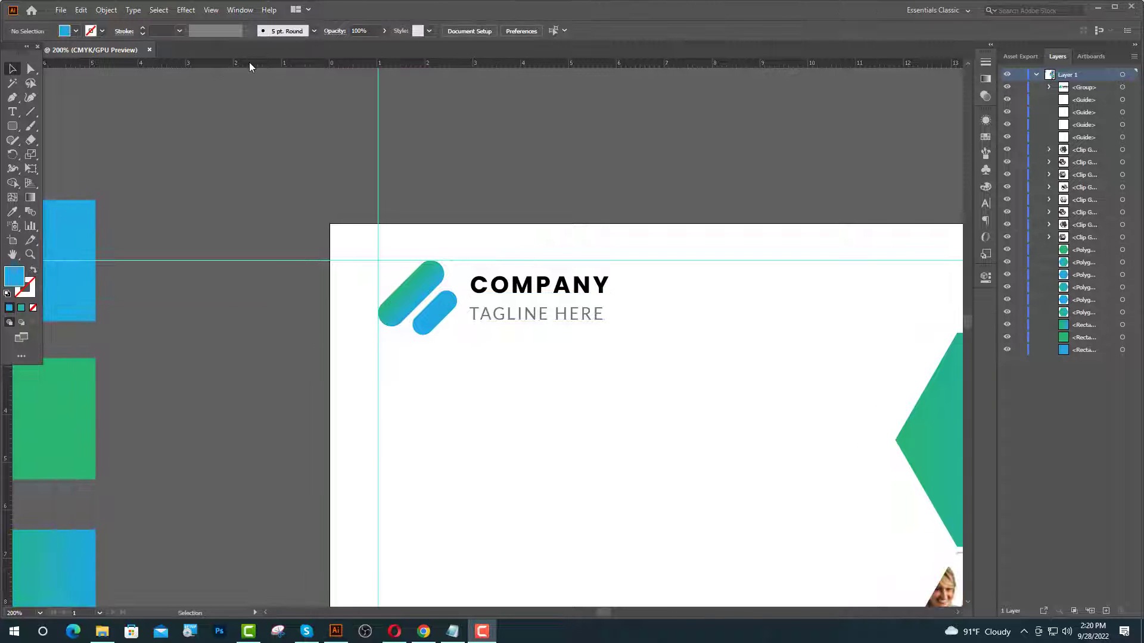
- Type Business below the logo in 40 pt Poppins Bold with tracking 0
click(12, 111)
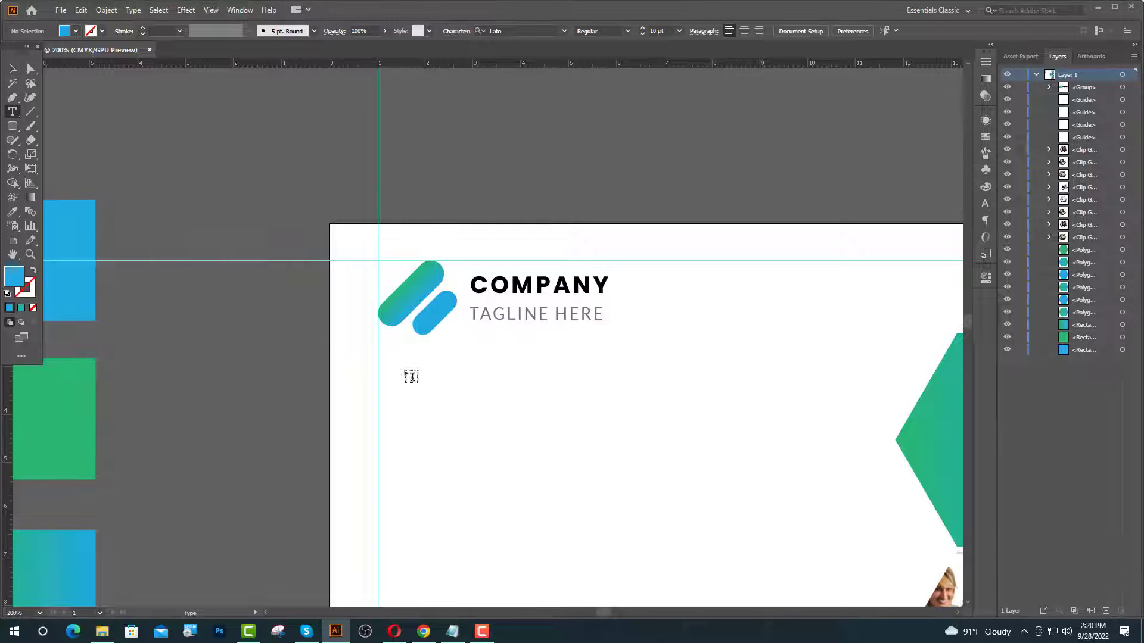
click(382, 416)
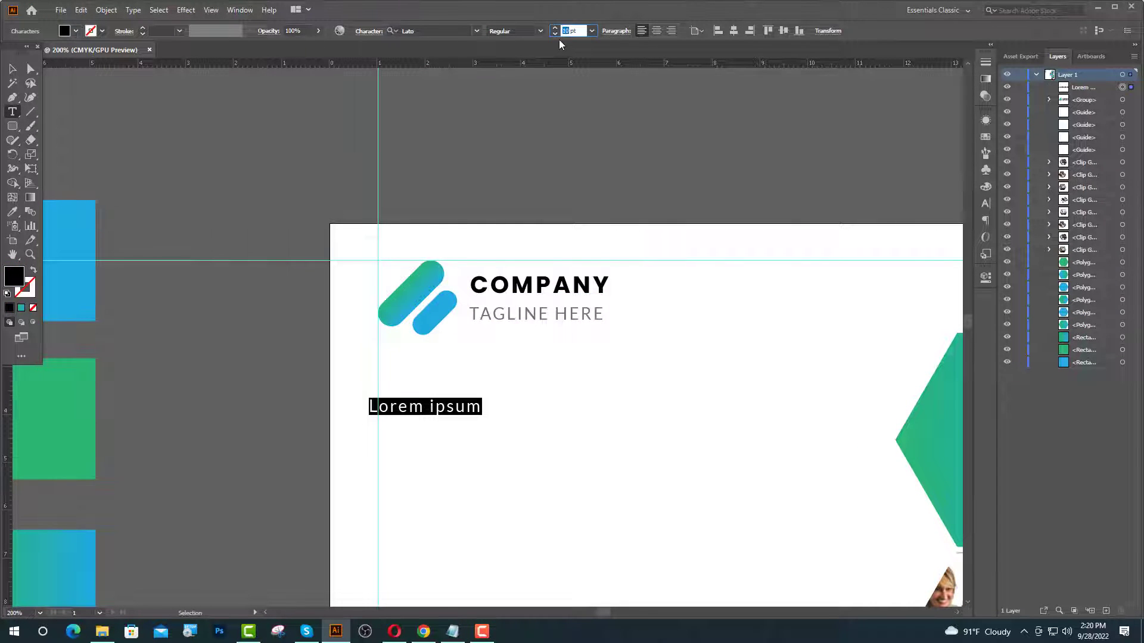
text(40)
key(Return)
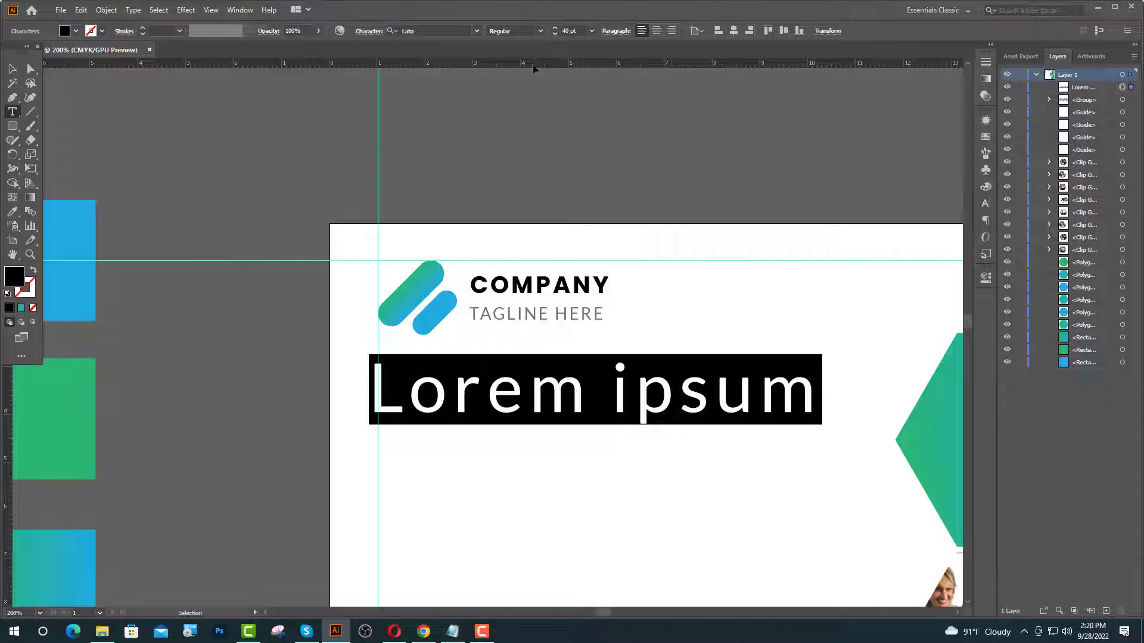
click(422, 31)
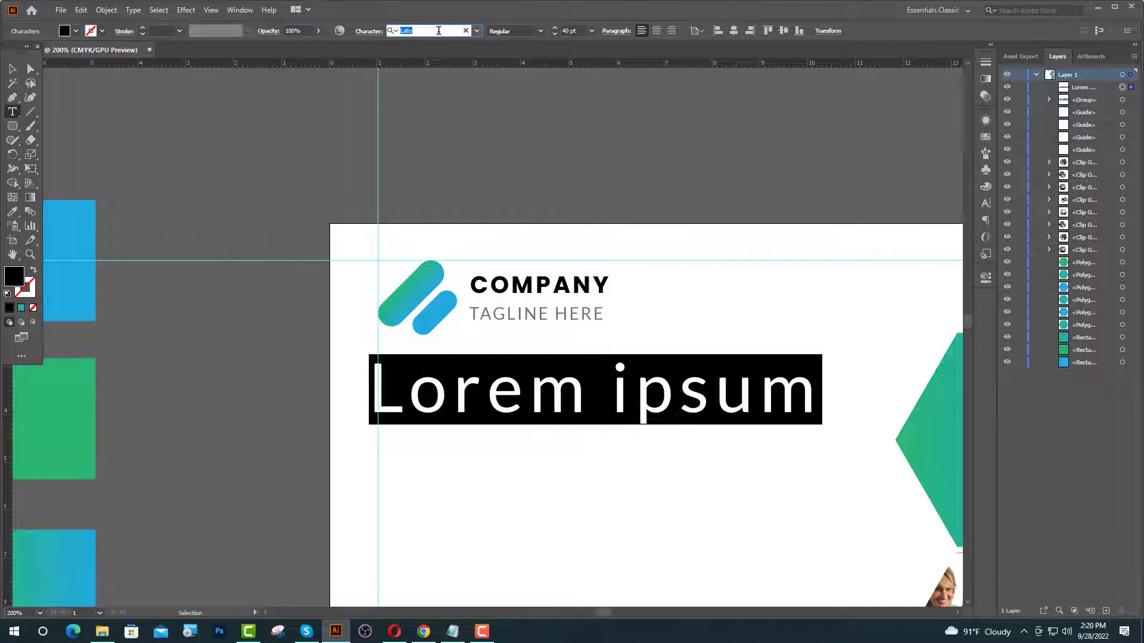
text(PO)
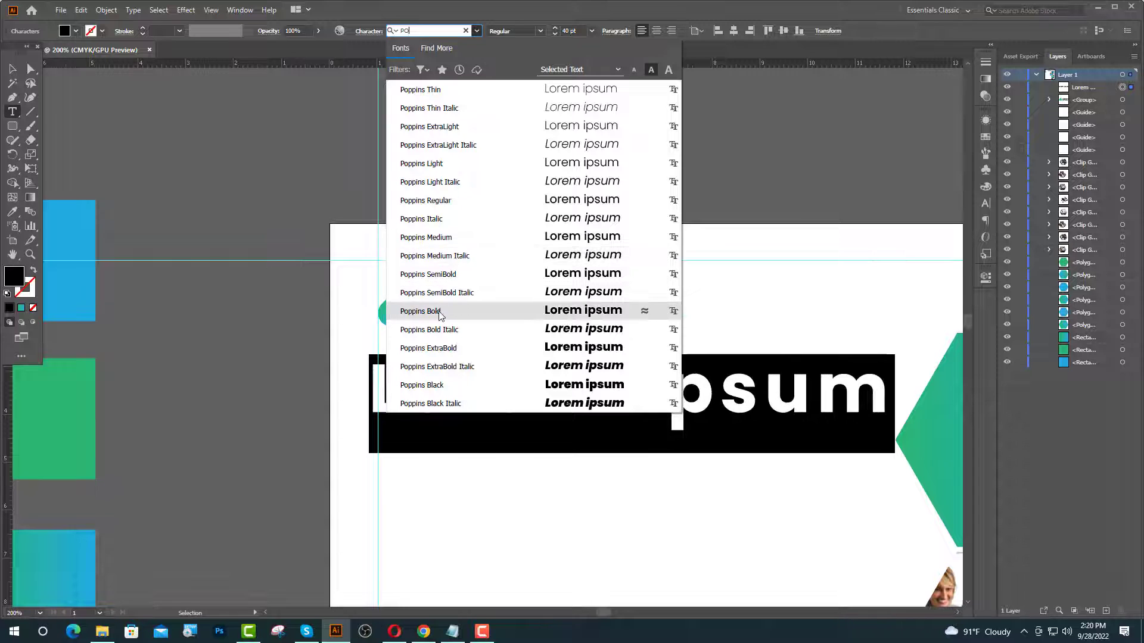
click(439, 312)
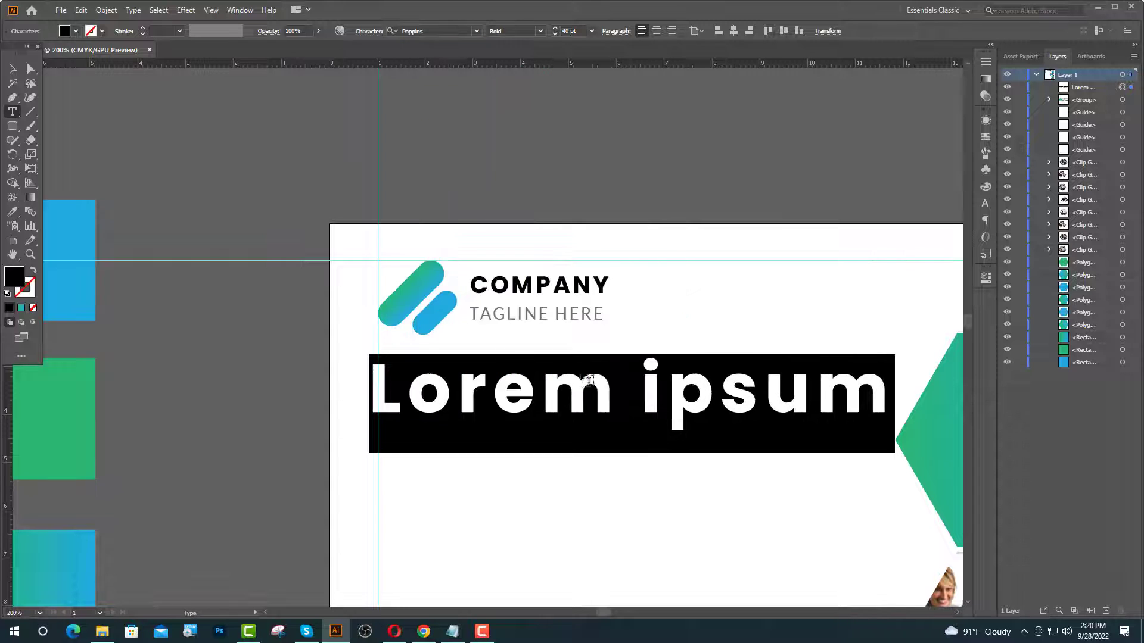
click(985, 203)
click(963, 183)
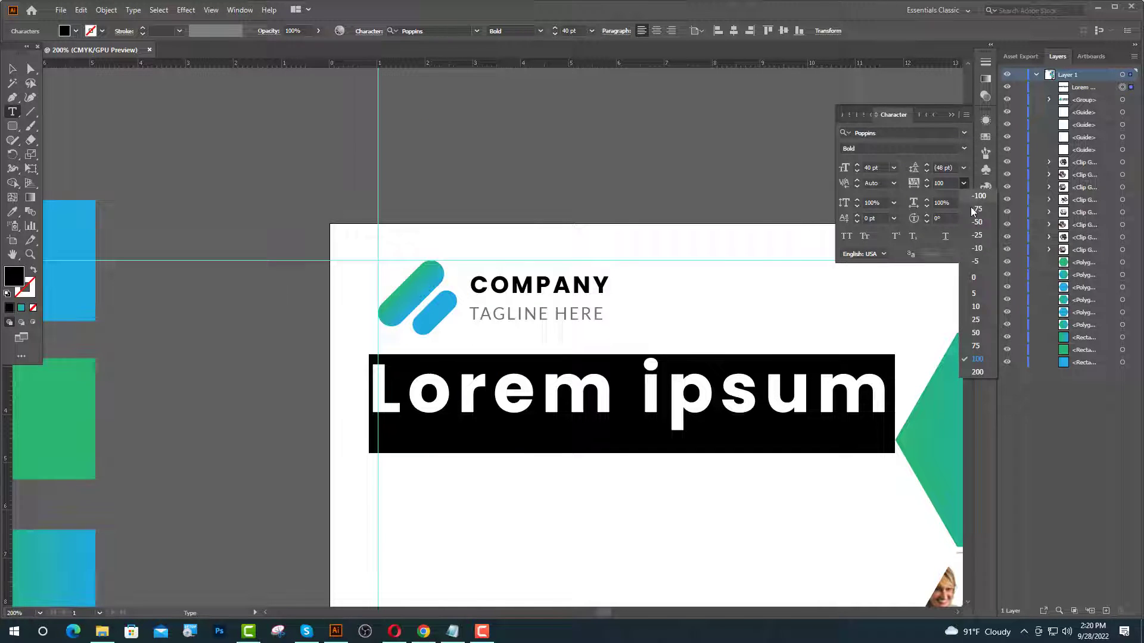
click(974, 277)
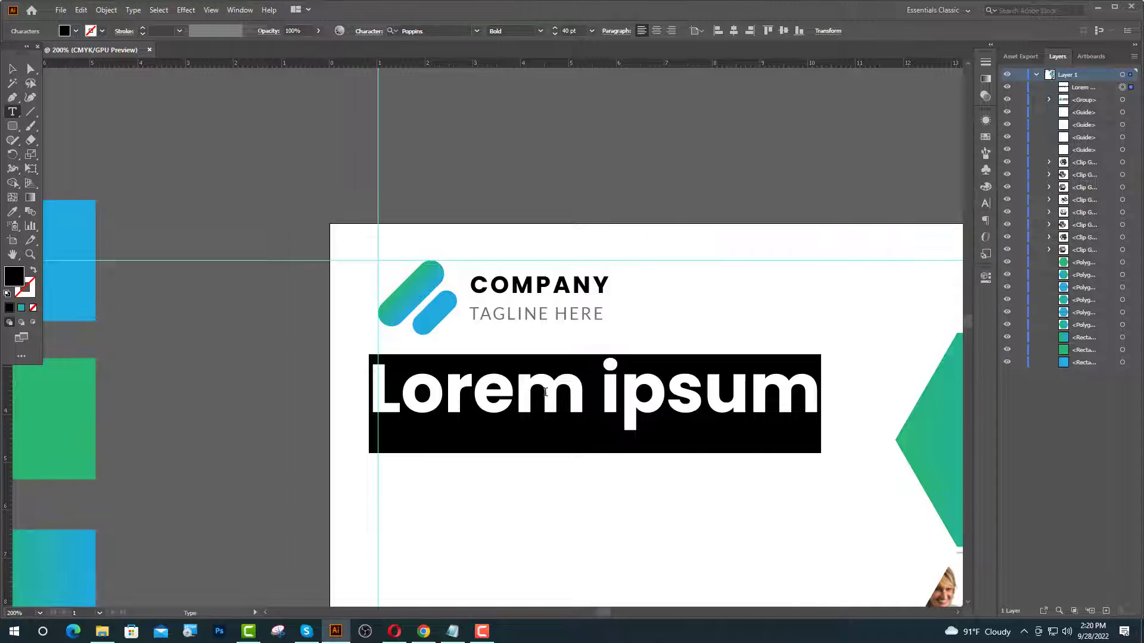
text(Busi)
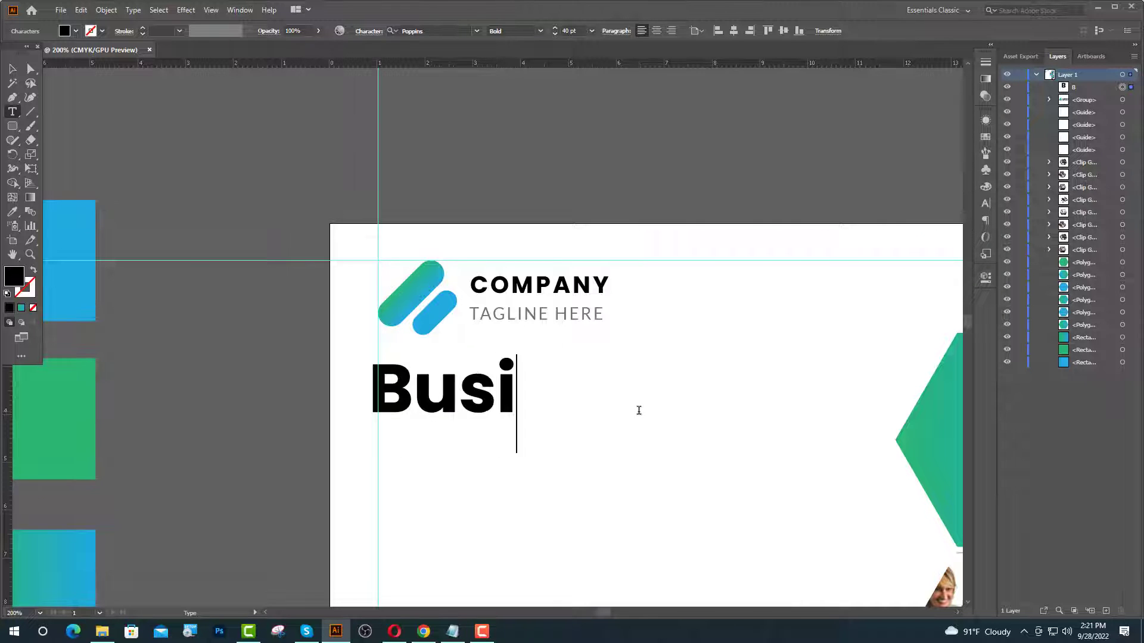
text(ness)
- Enlarge the Business headline to 52 pt and set its tracking to 100
click(12, 69)
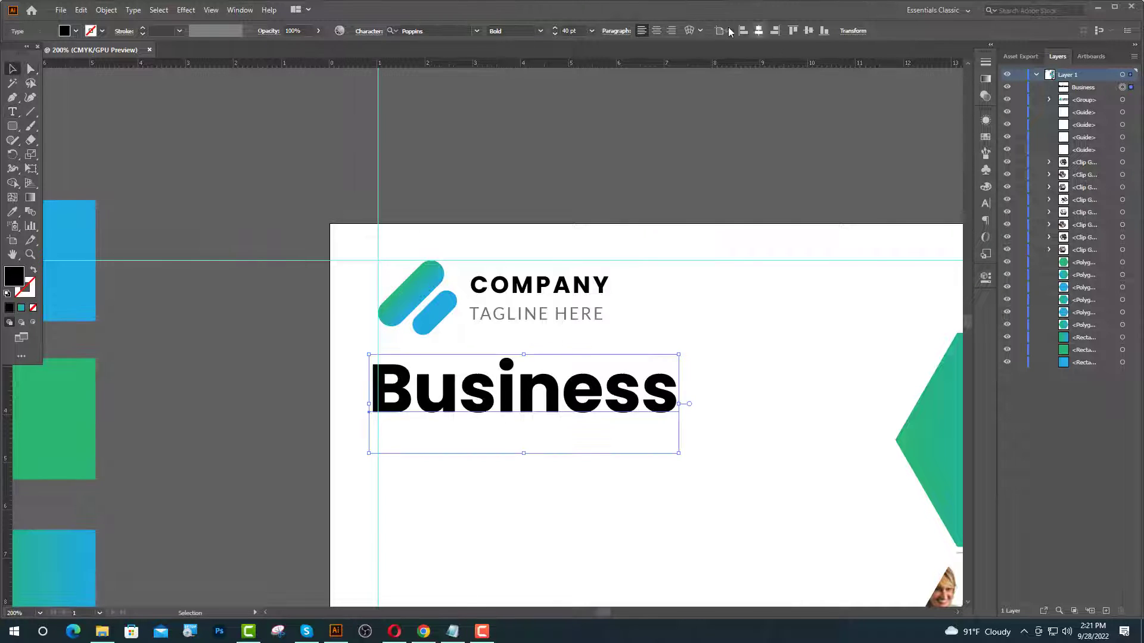
double_click(571, 30)
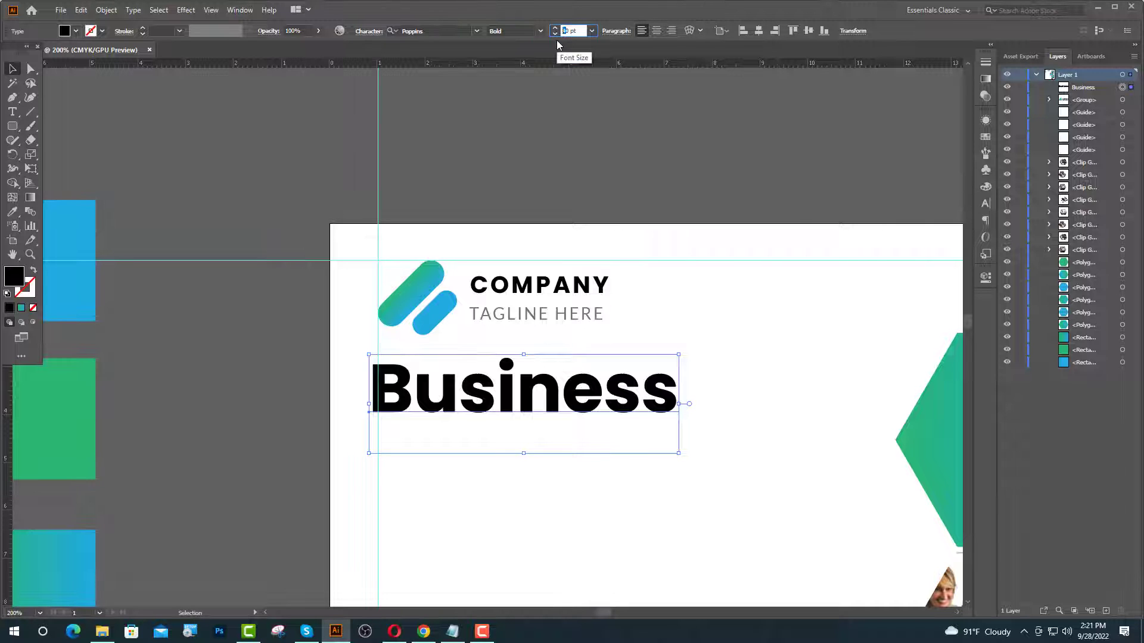
text(52)
key(Return)
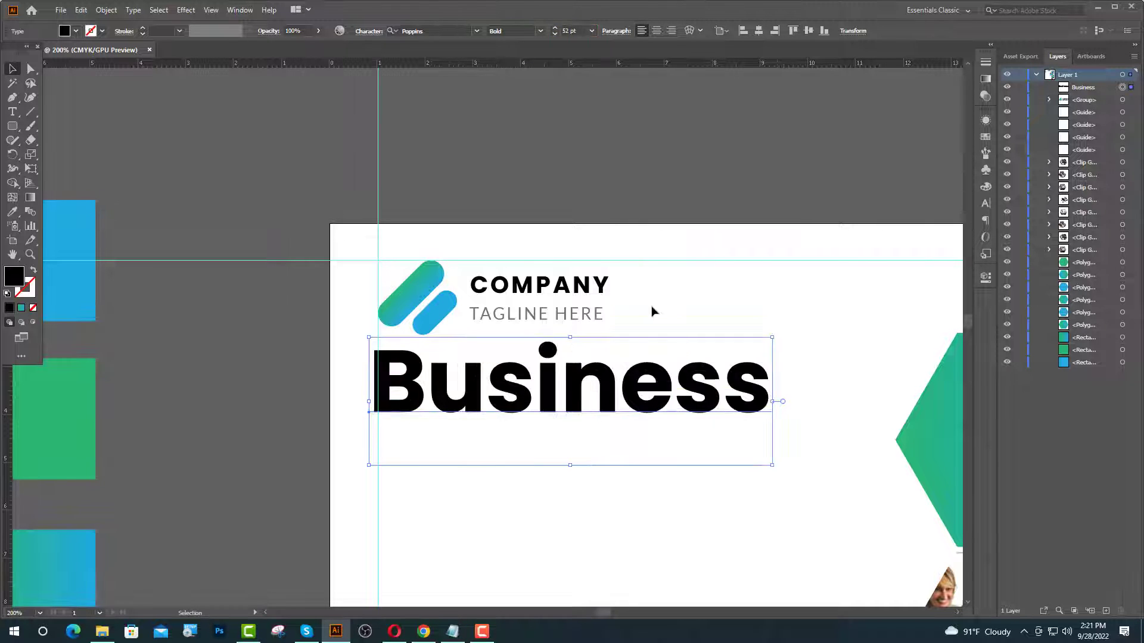
click(985, 204)
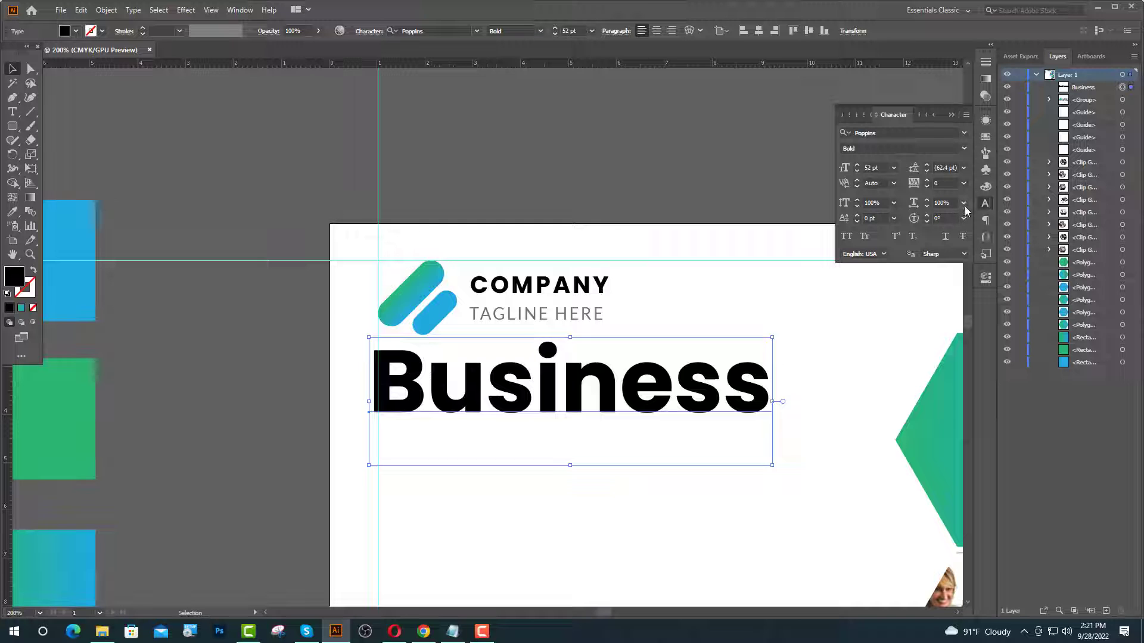
click(963, 184)
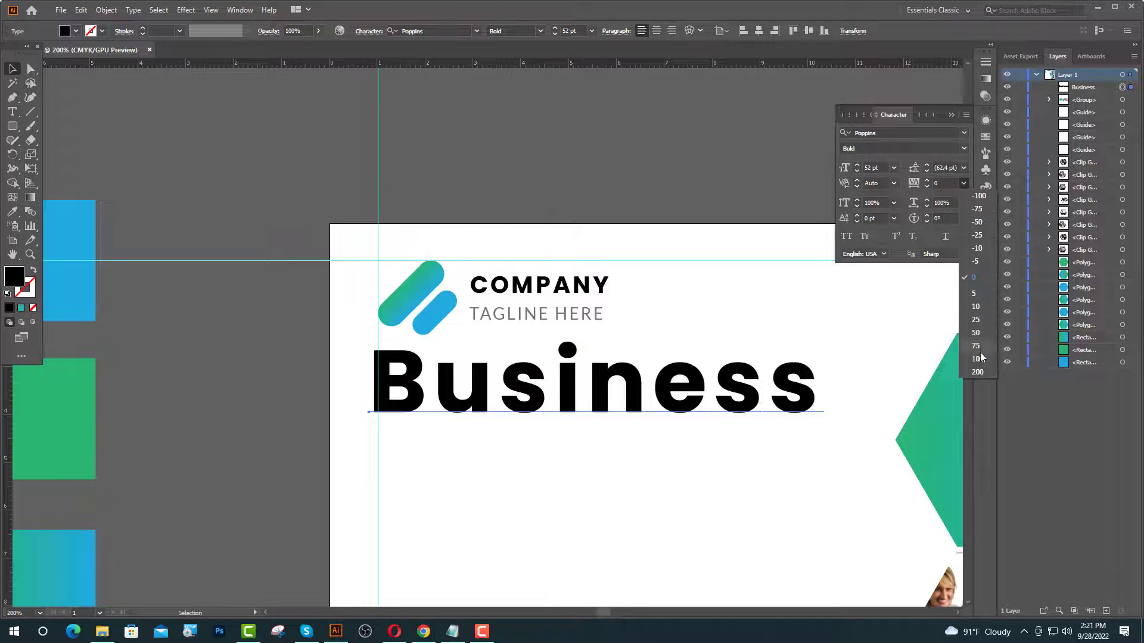
click(978, 359)
click(785, 126)
click(568, 455)
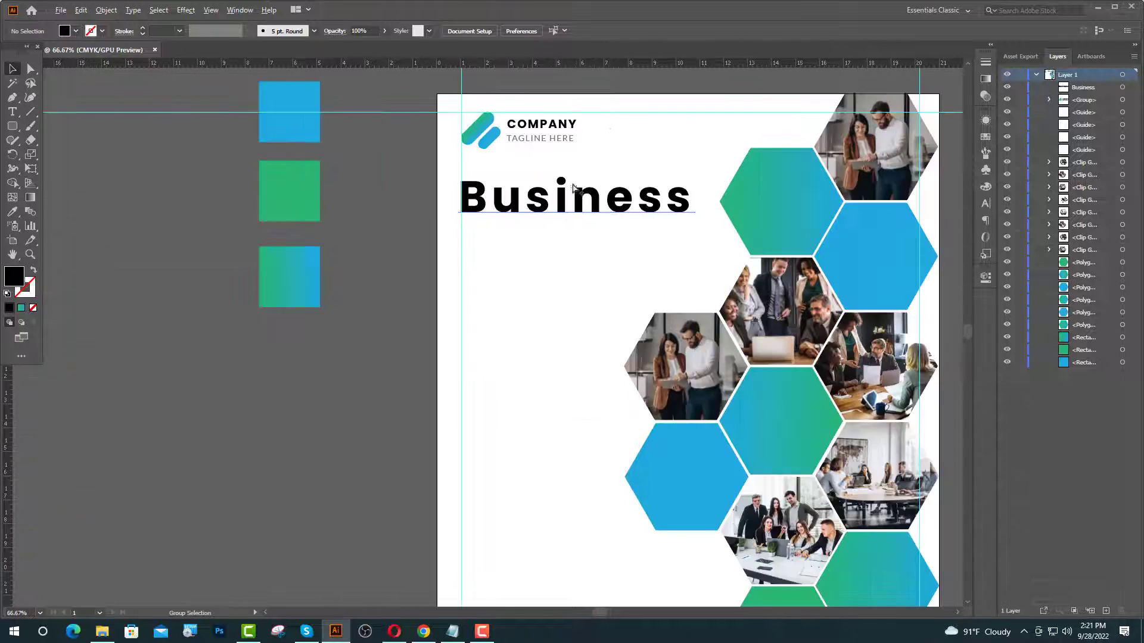
scroll(568, 187, up, 4)
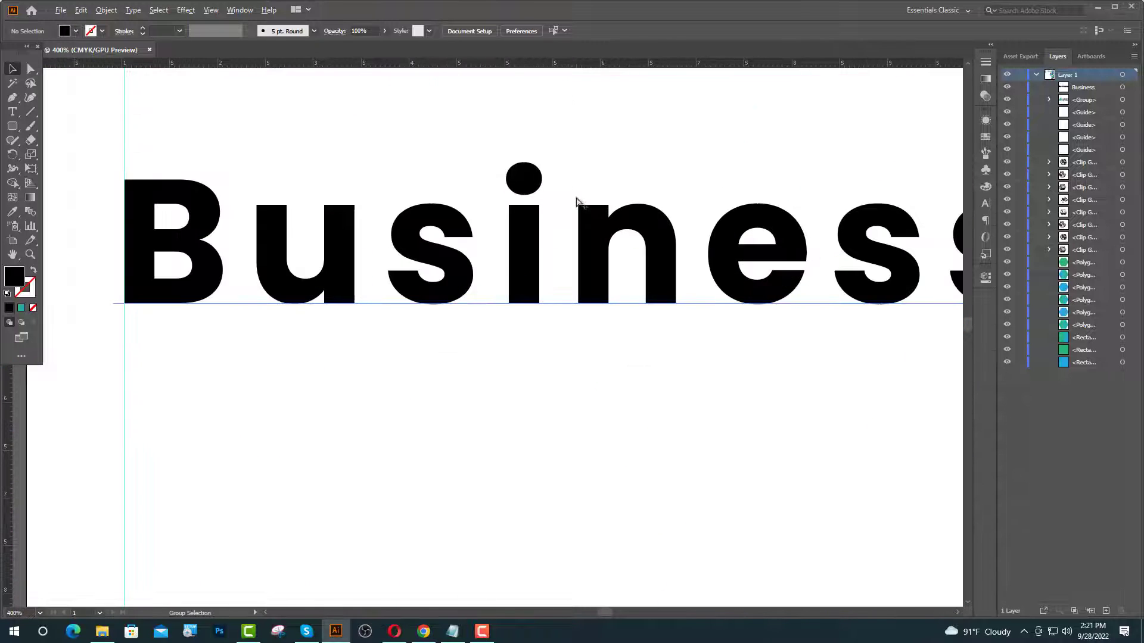
- Add a Flyer Template line below Business, copying the tagline's grey style
scroll(577, 197, down, 3)
scroll(577, 197, up, 1)
click(11, 112)
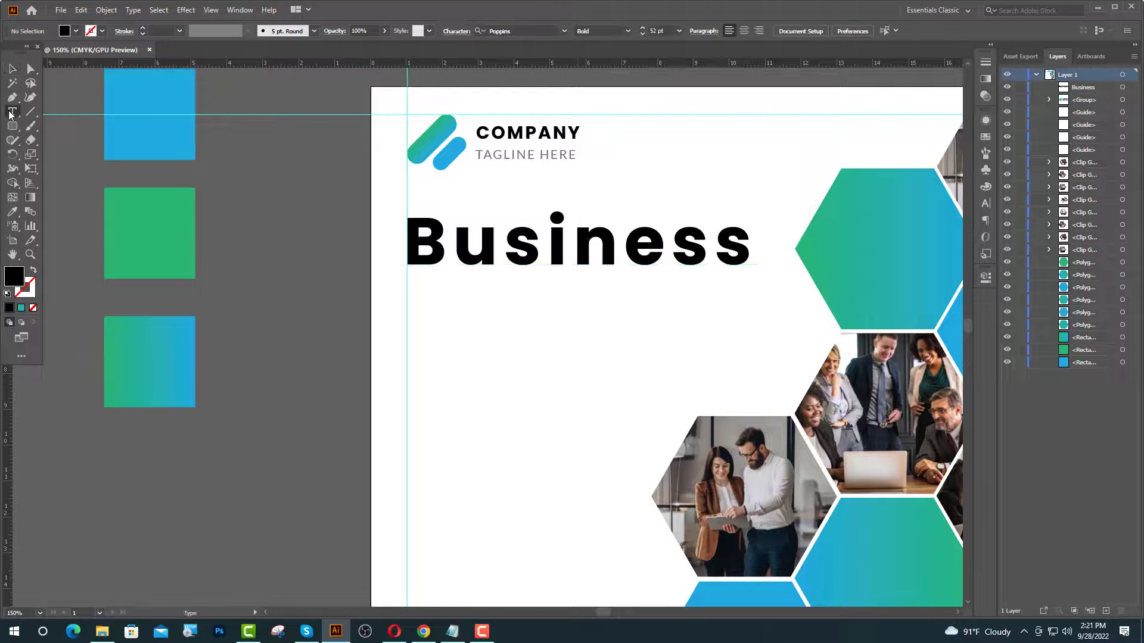
click(415, 312)
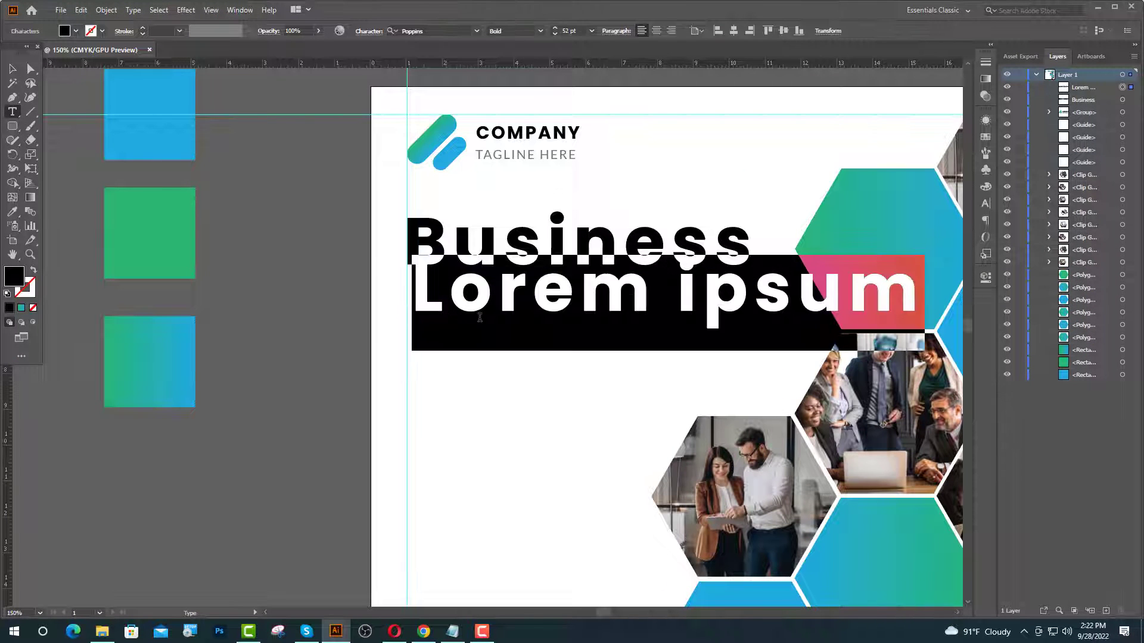
click(12, 211)
click(488, 156)
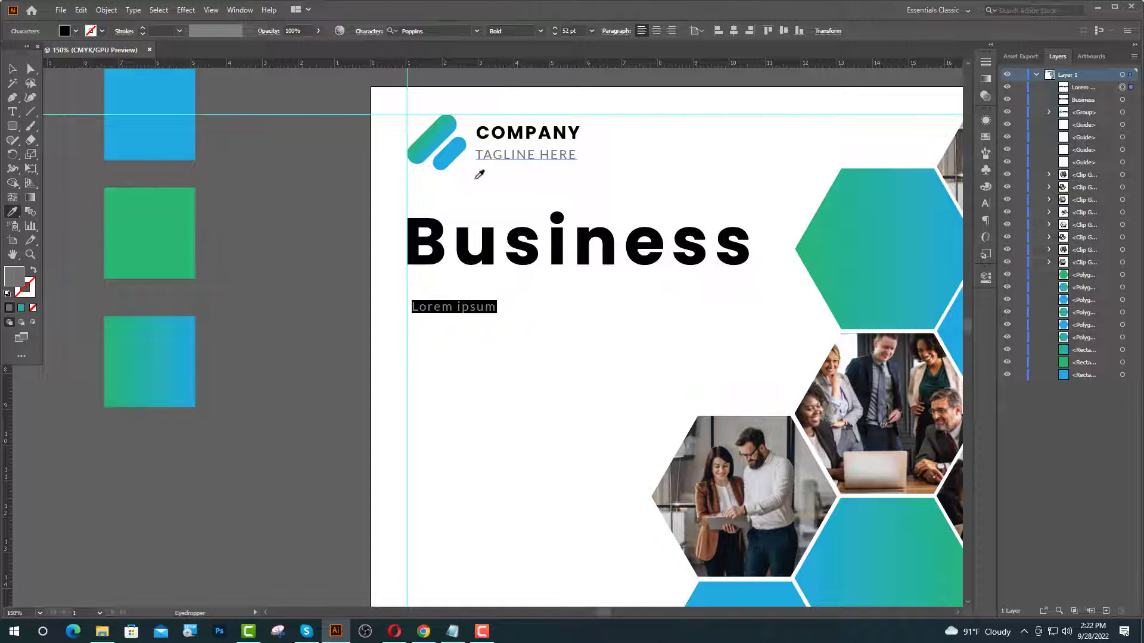
text(Fly)
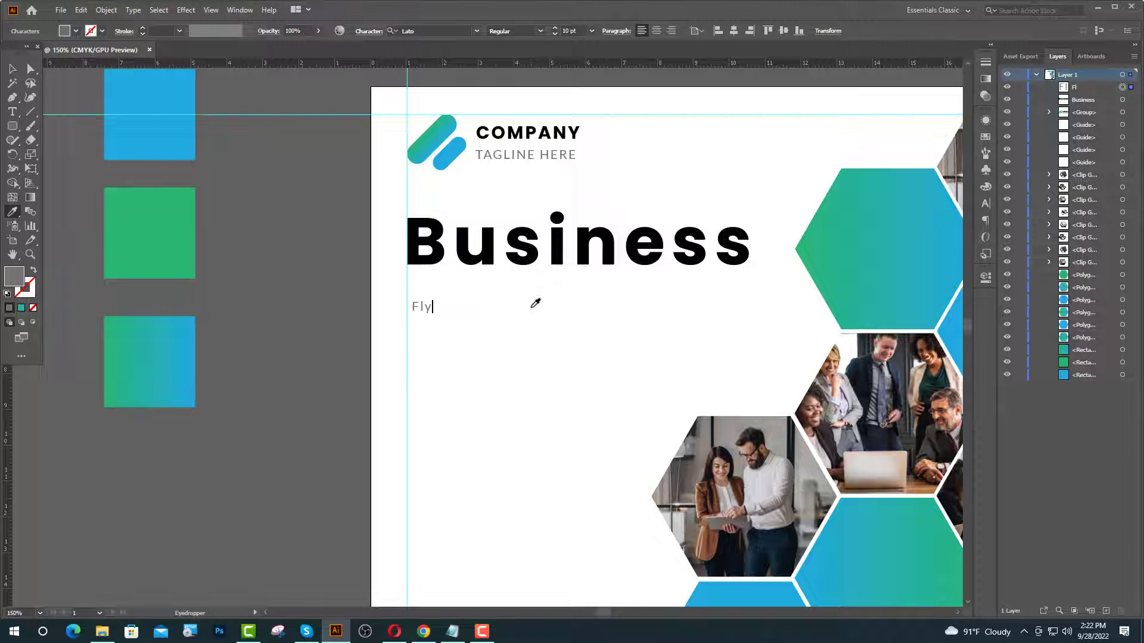
text(er Template)
key(Escape)
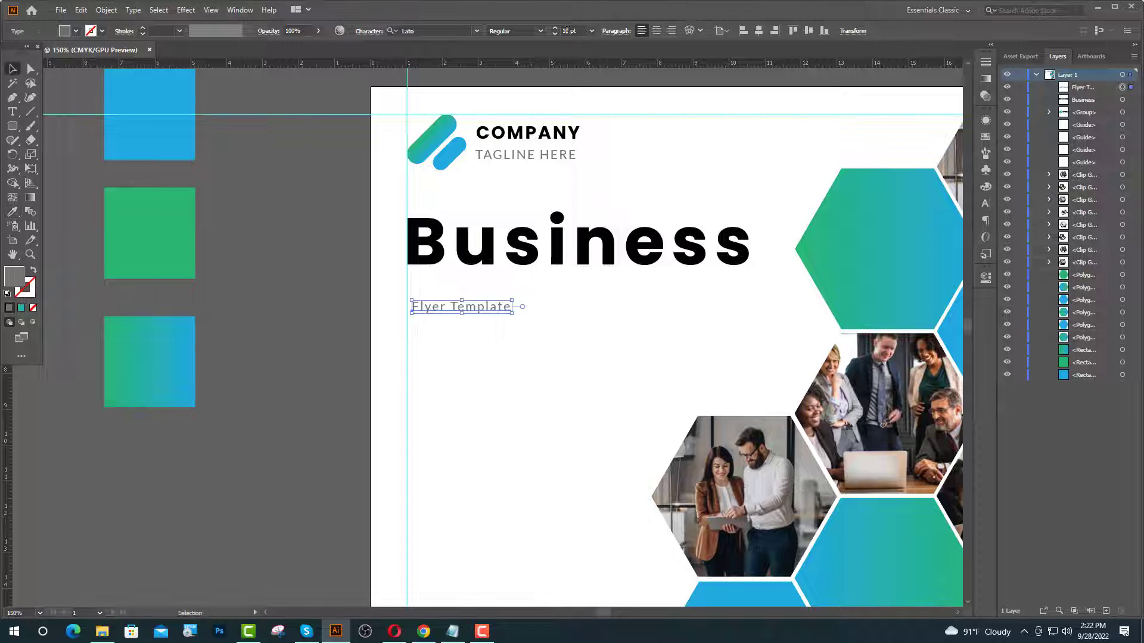
click(564, 31)
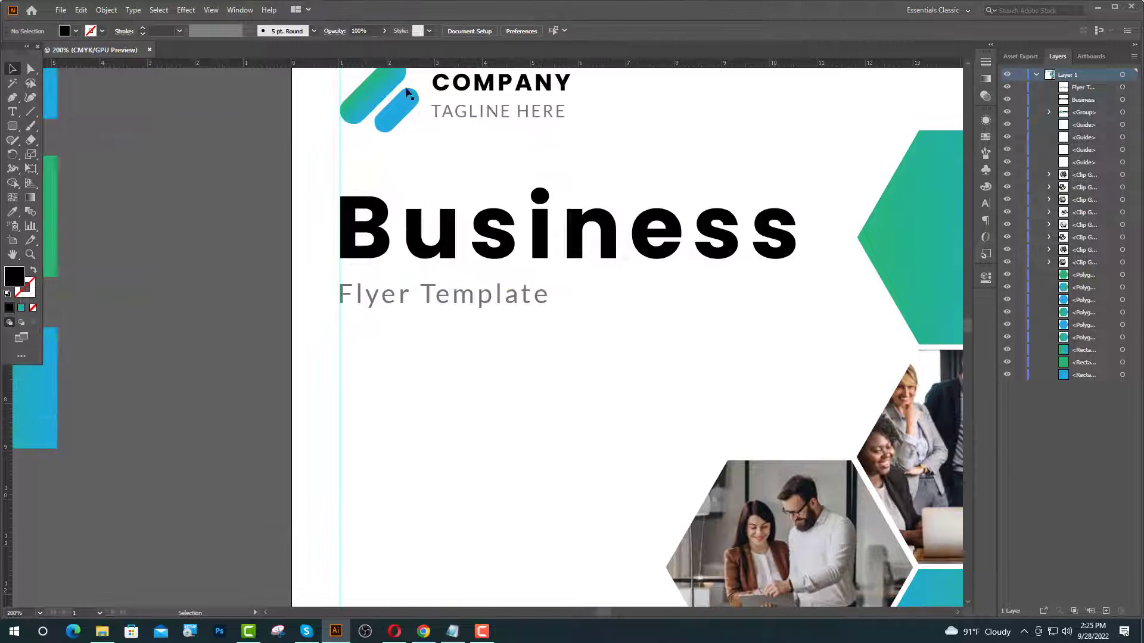
- Change the Business heading's font to Georgia Bold
click(517, 233)
click(430, 29)
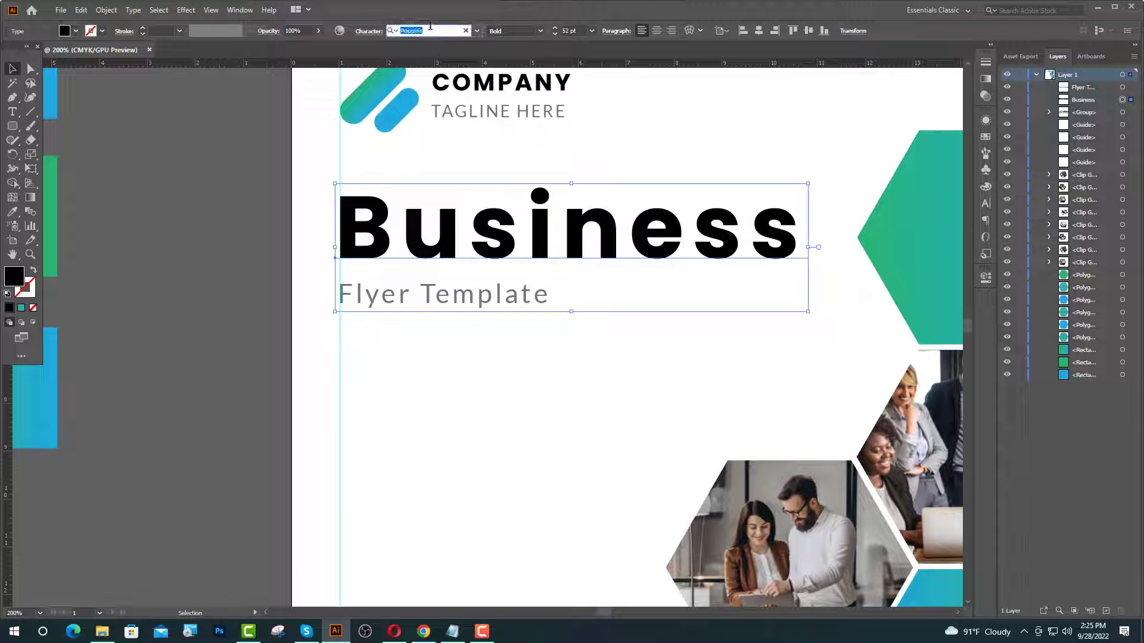
text(ge)
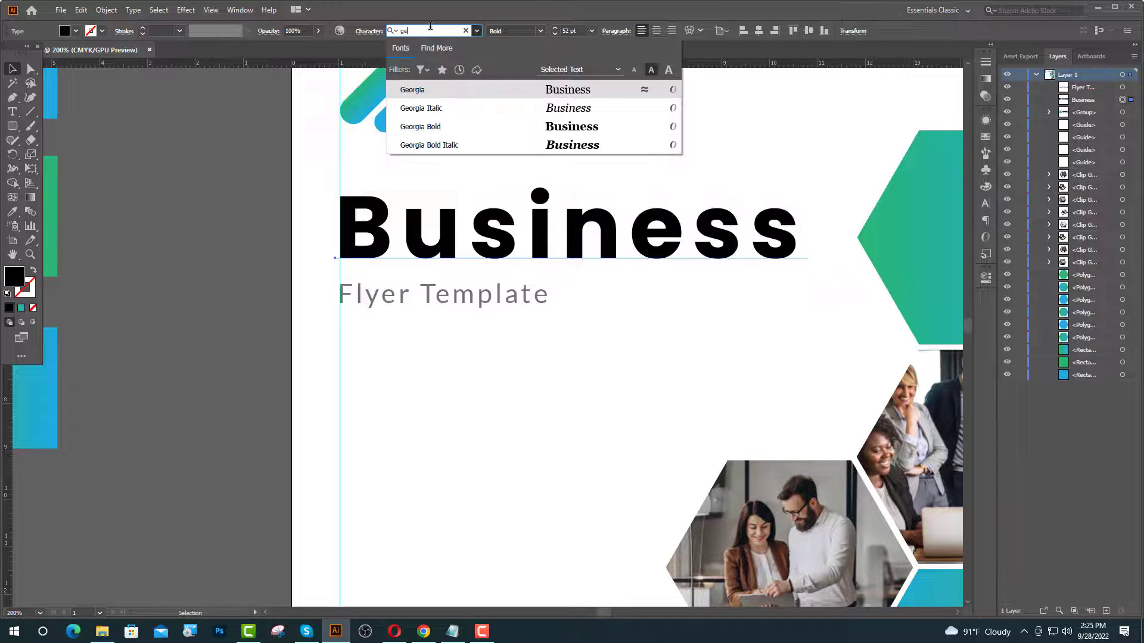
click(498, 130)
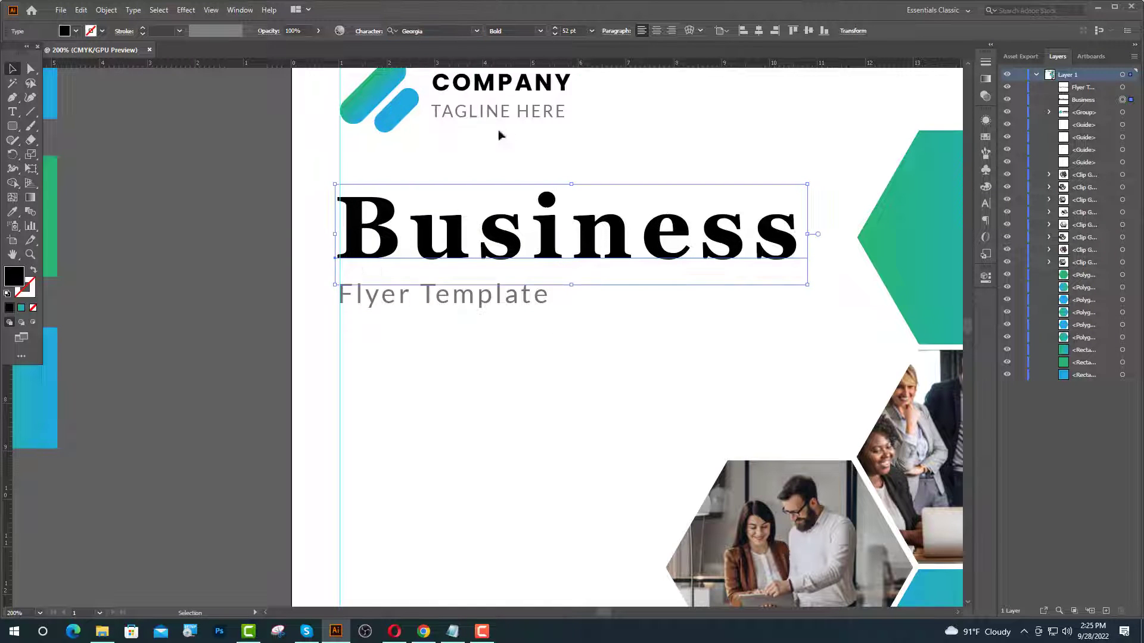
- Nudge Flyer Template up closer beneath the Business heading
key(ctrl+minus)
click(358, 267)
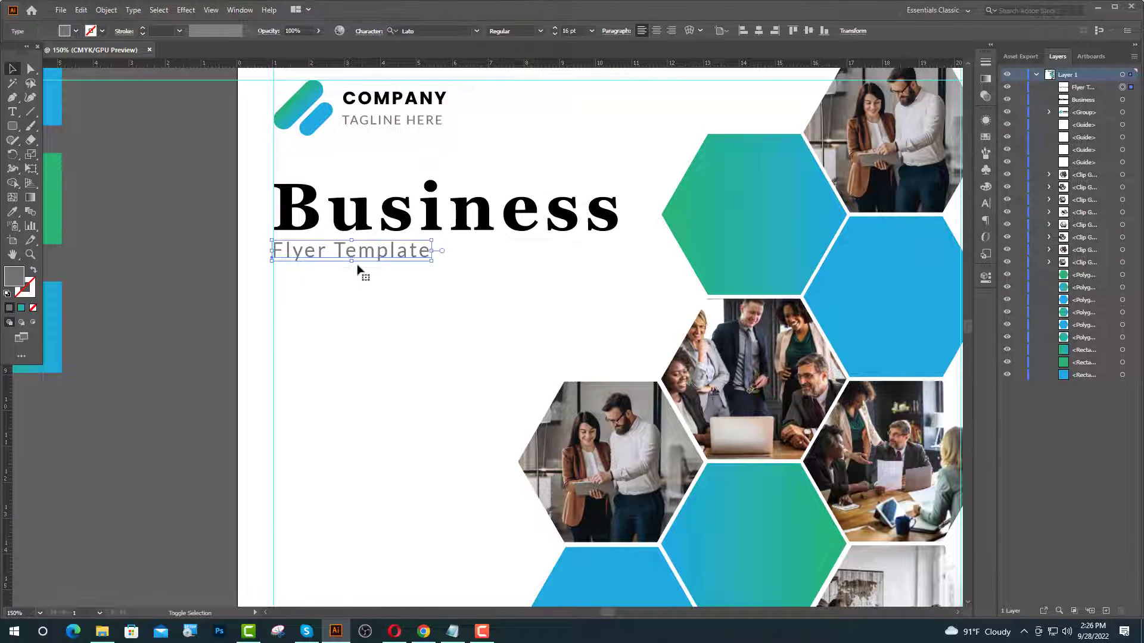
key(Up)
key(Up)
key(Up)
key(Up)
key(Up)
key(Up)
key(Up)
key(Up)
key(Up)
key(Up)
key(Up)
key(Up)
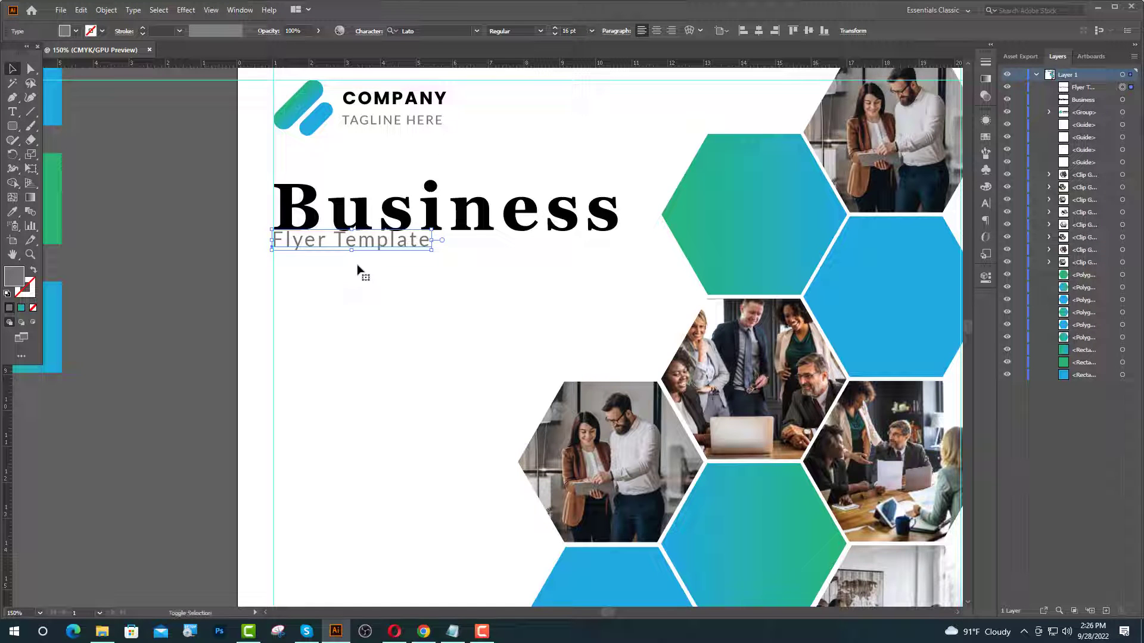
key(Down)
key(Down)
key(Down)
key(Down)
key(Down)
key(Down)
key(Down)
key(Down)
key(Down)
key(Down)
key(Down)
key(Down)
key(Down)
key(Down)
key(Down)
key(Down)
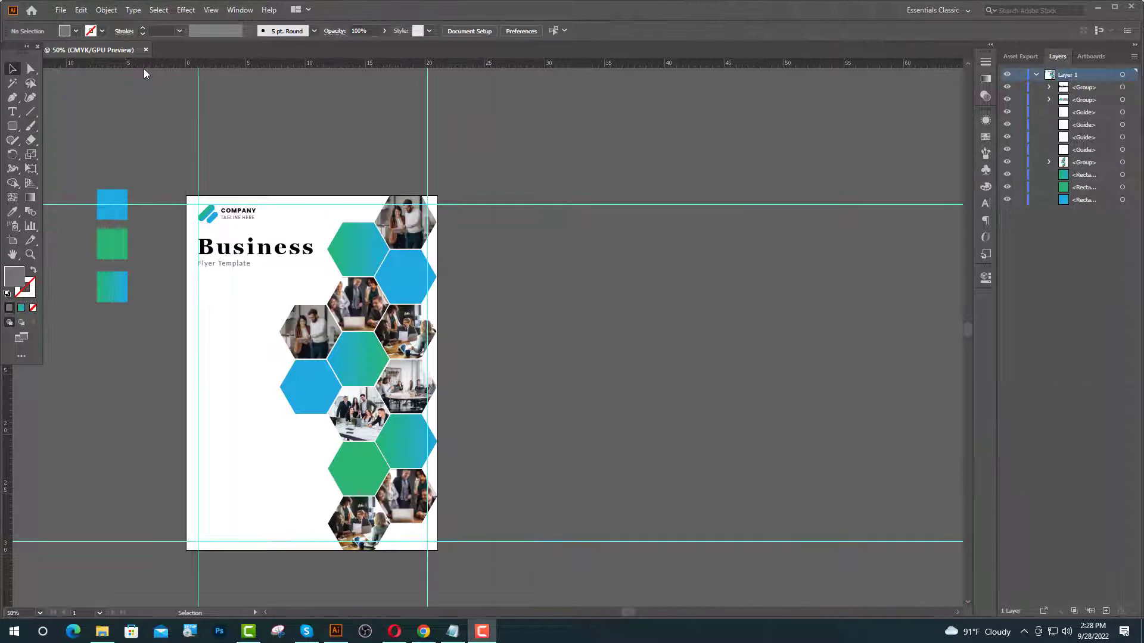
- Type WE HELP YOU TO GROW YOUR BUSINESS below Flyer Template in Oswald Bold with tighter tracking
click(12, 111)
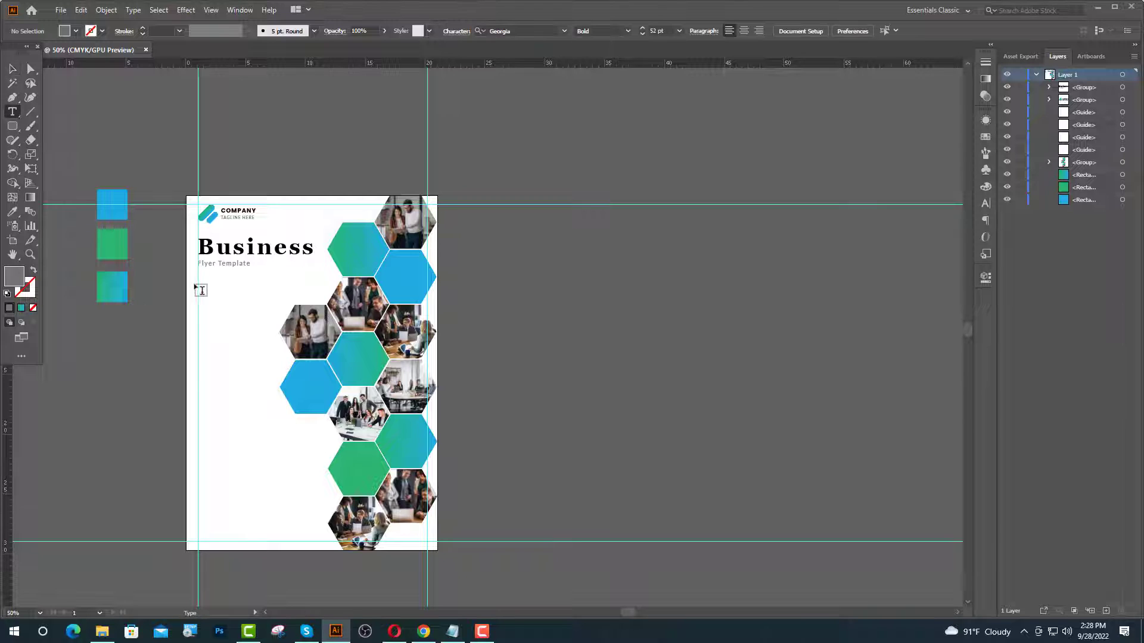
click(200, 288)
click(427, 31)
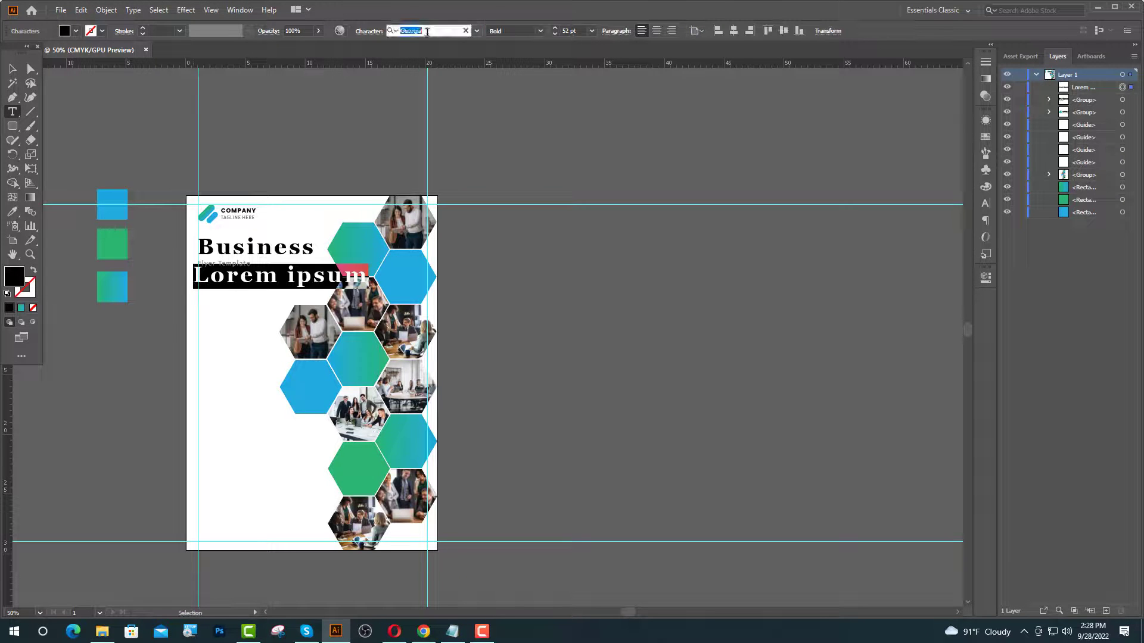
click(480, 111)
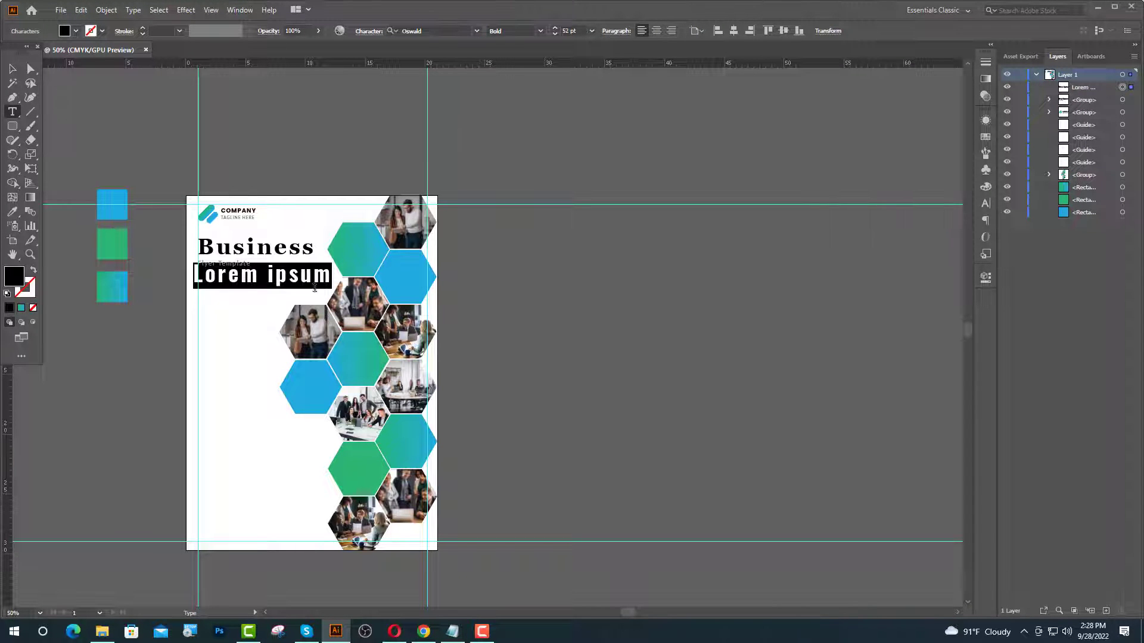
click(985, 203)
click(963, 182)
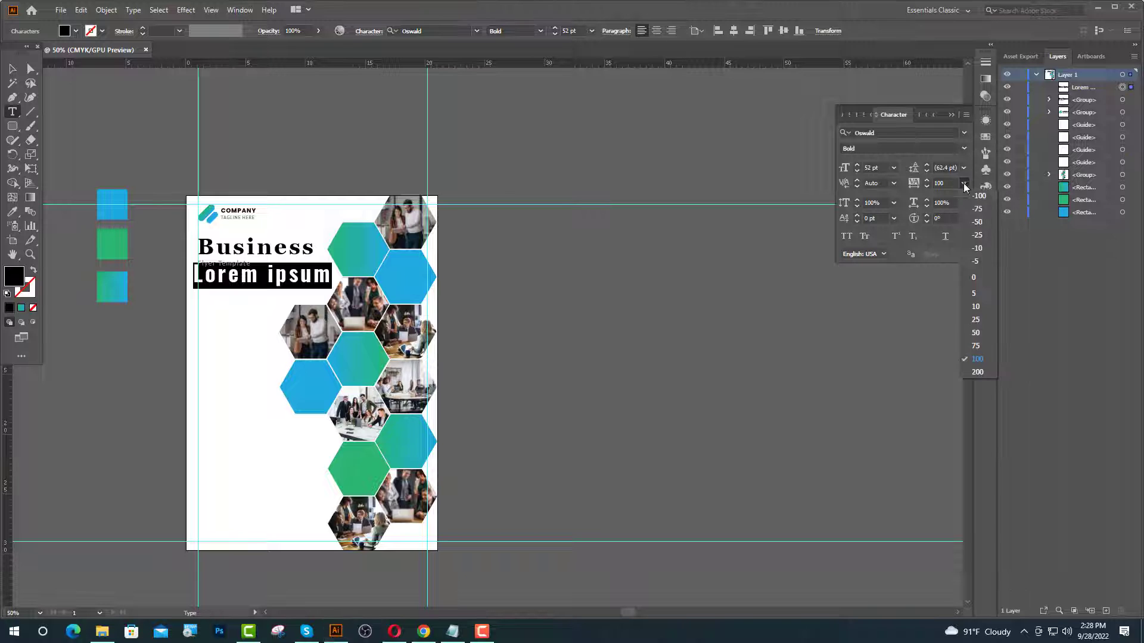
click(975, 278)
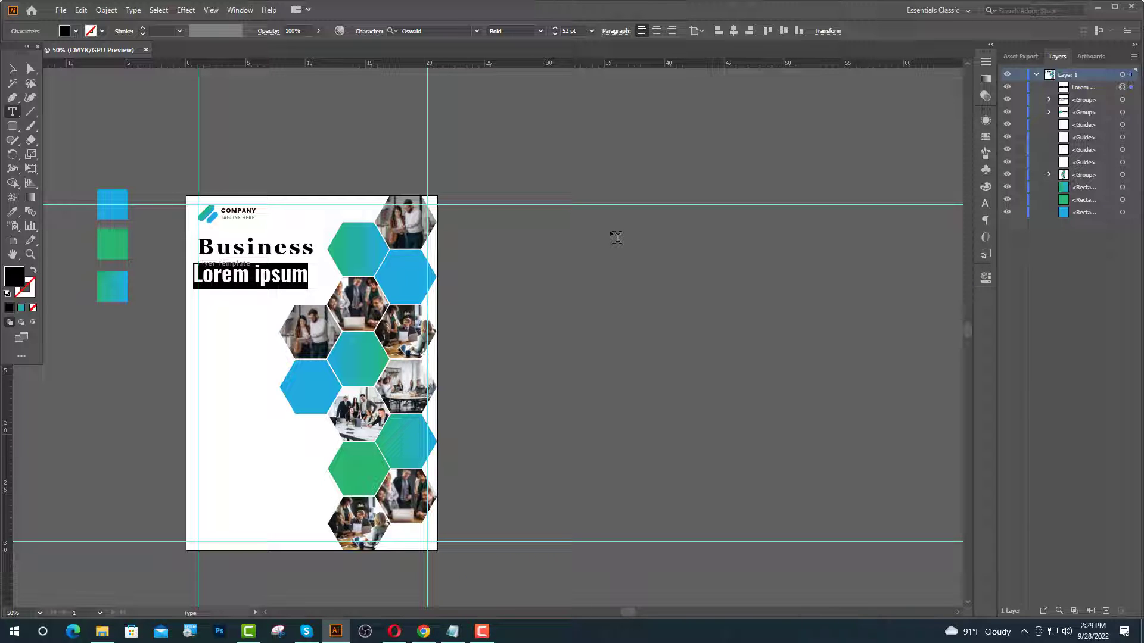
text(WE H)
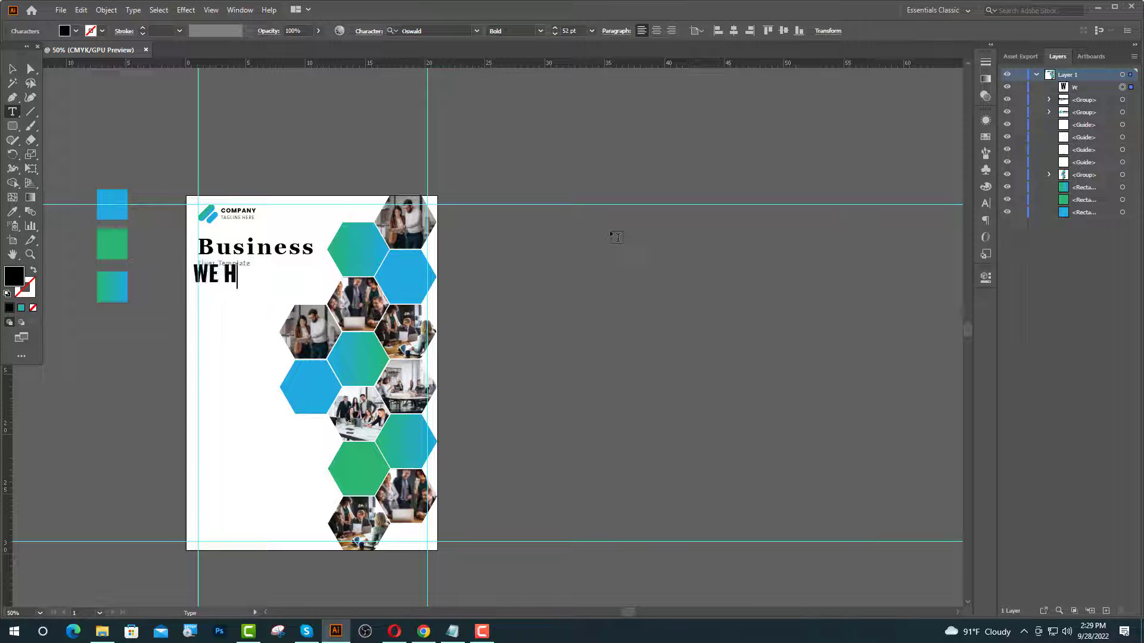
text(ELP YO)
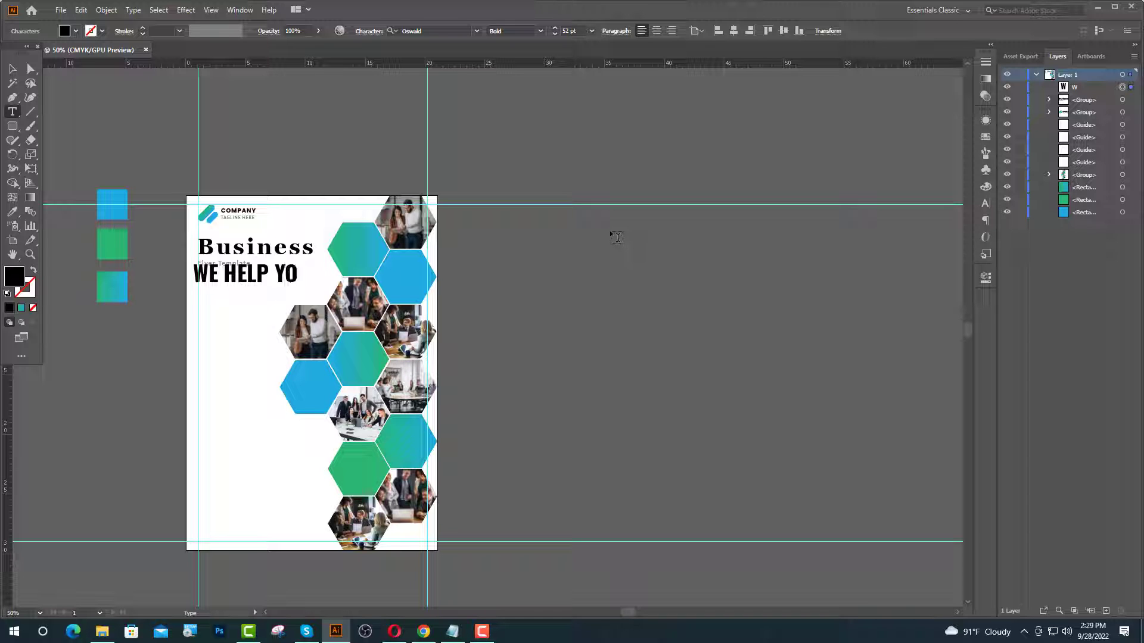
text(U TO GR)
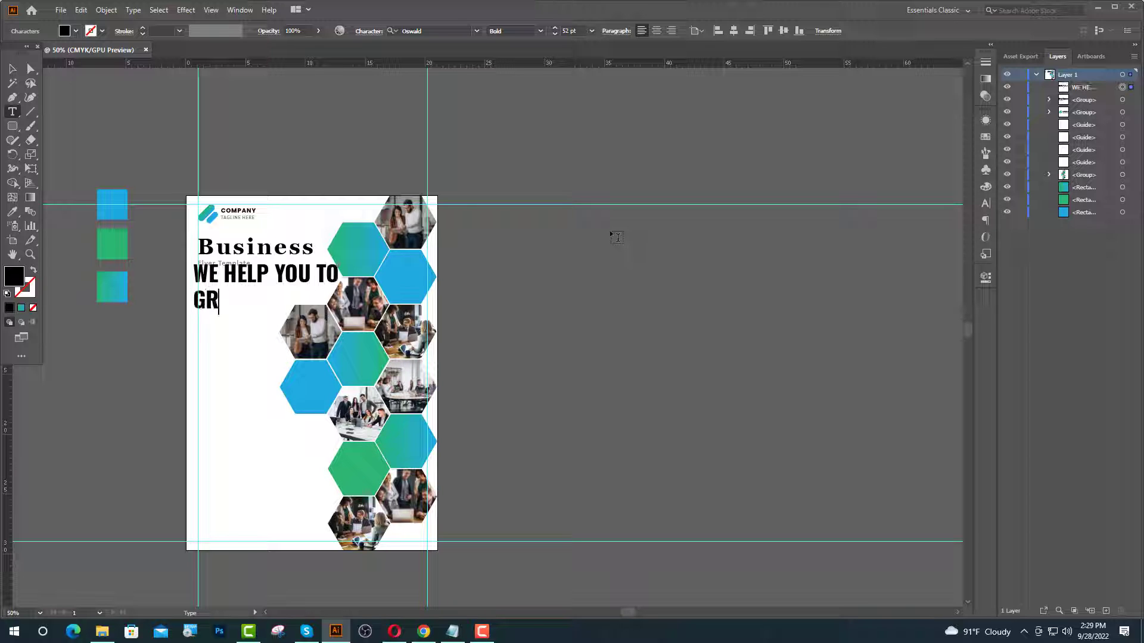
text(OW YOU)
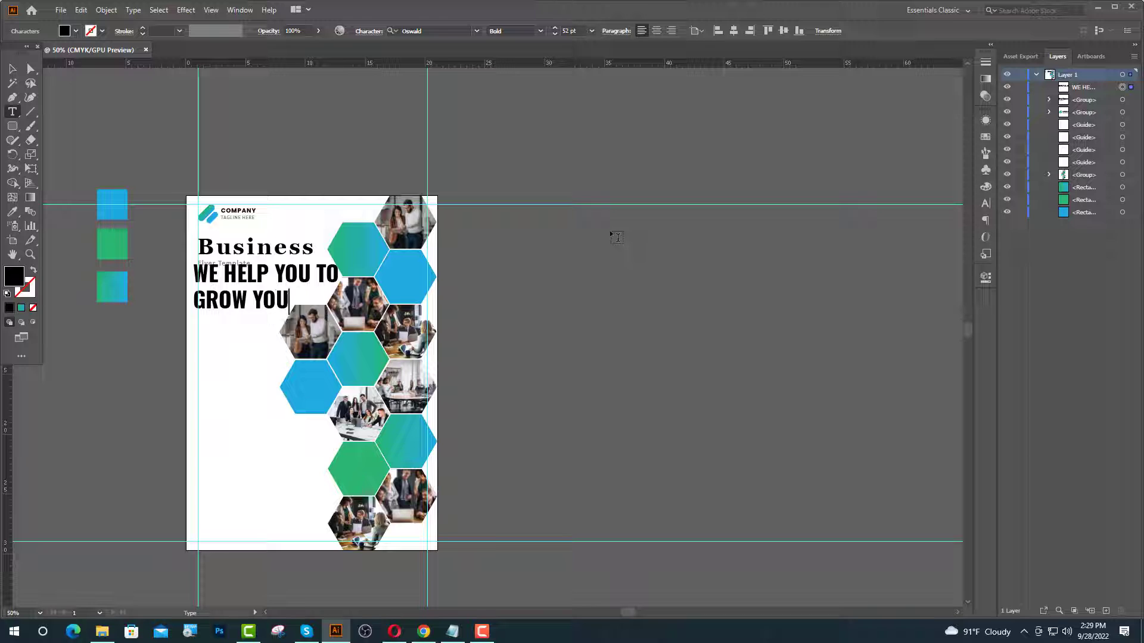
text(RBUSINESS)
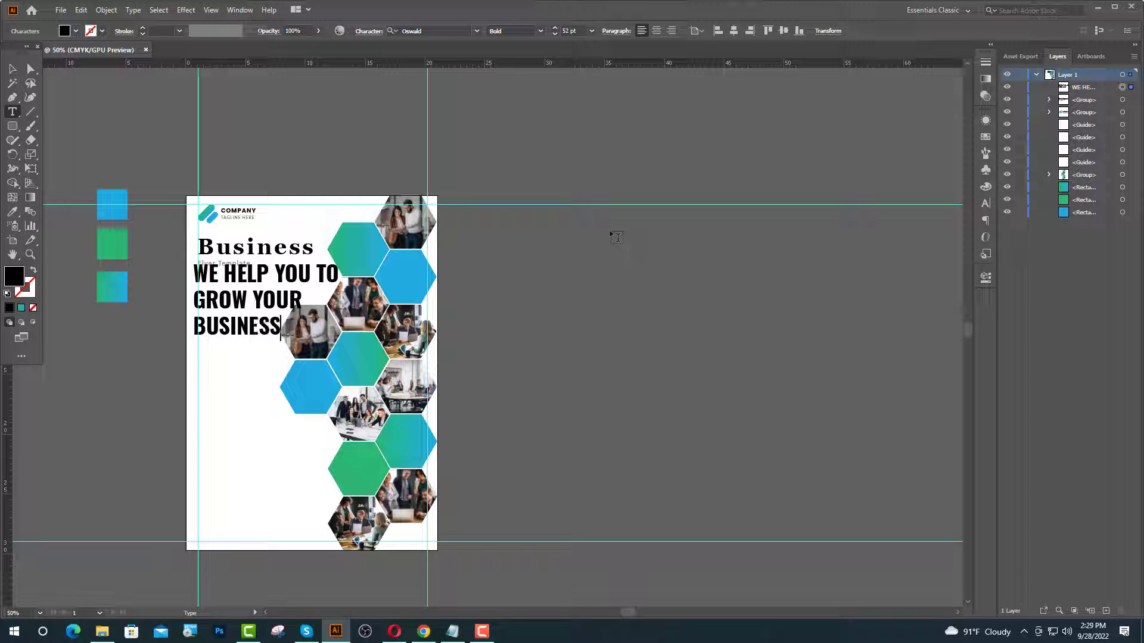
key(Escape)
click(12, 212)
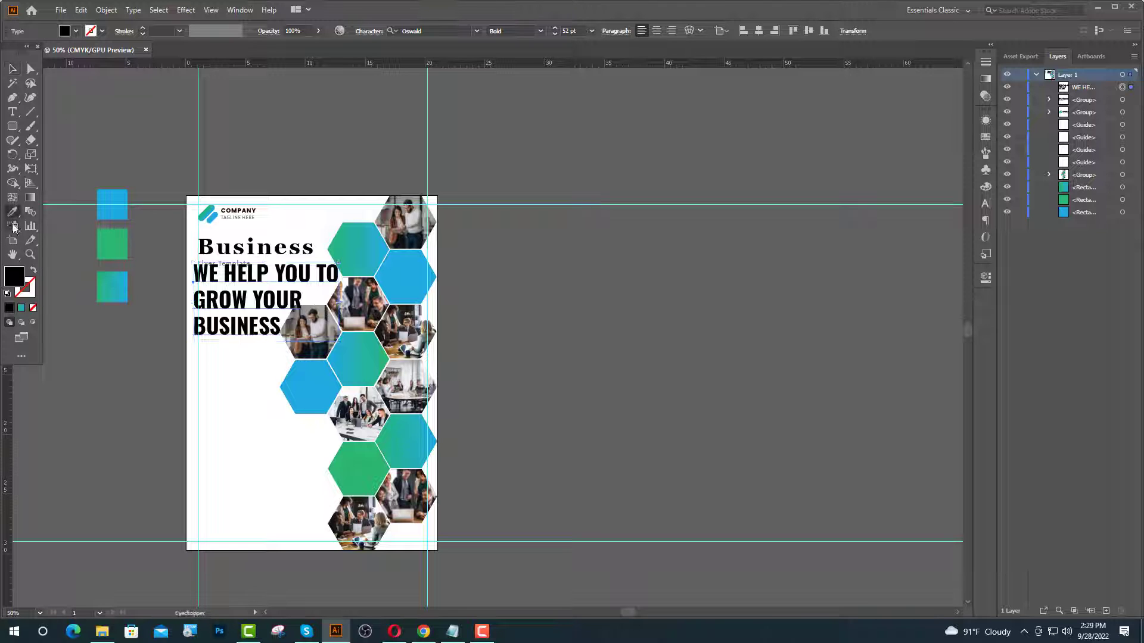
- Color the headline green from the swatch square and move it lower on the flyer
click(112, 240)
key(v)
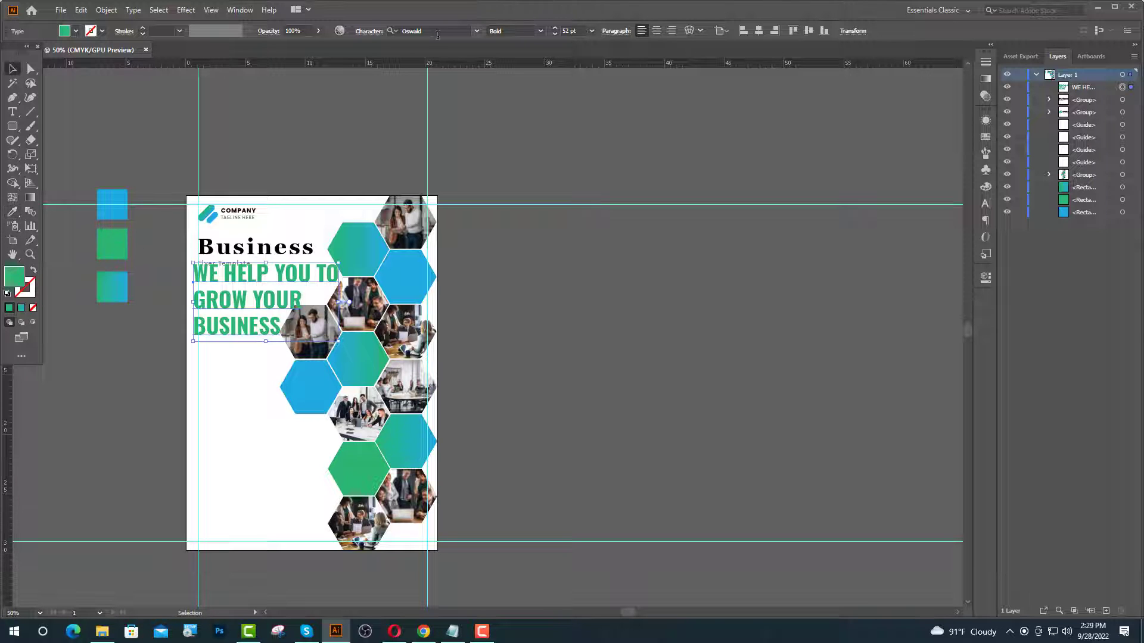
click(554, 34)
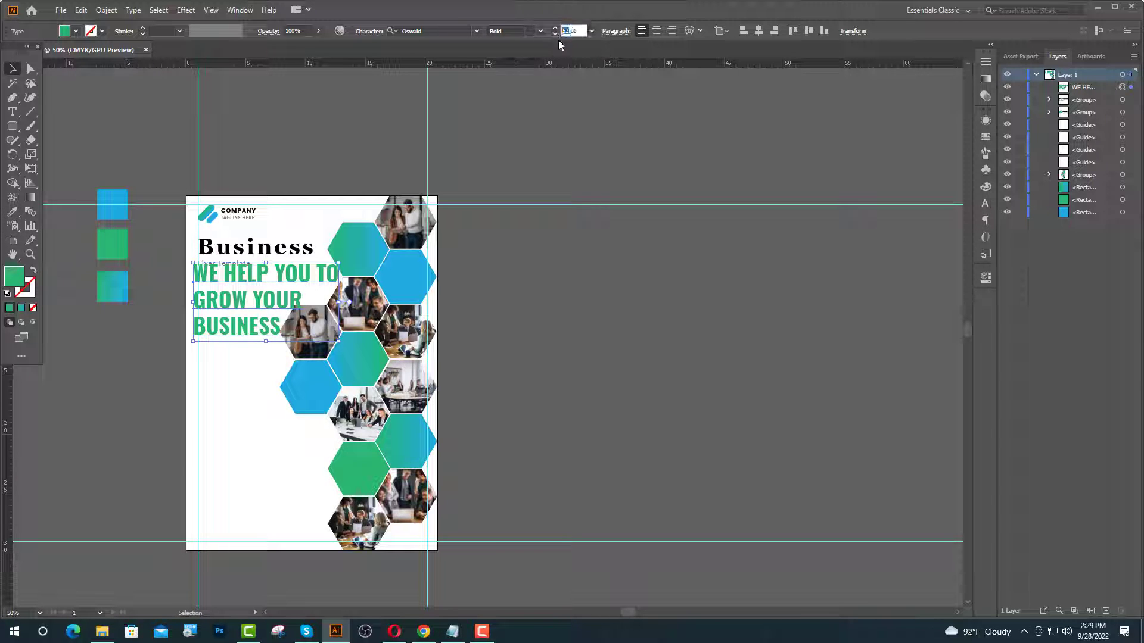
key(Return)
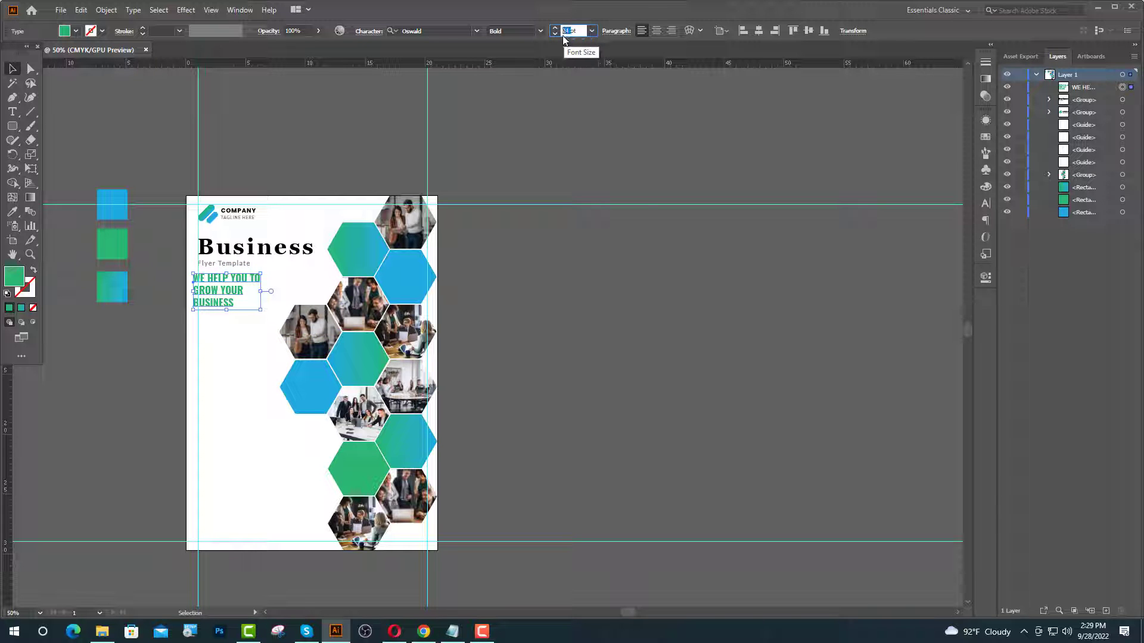
text(35pt)
key(Return)
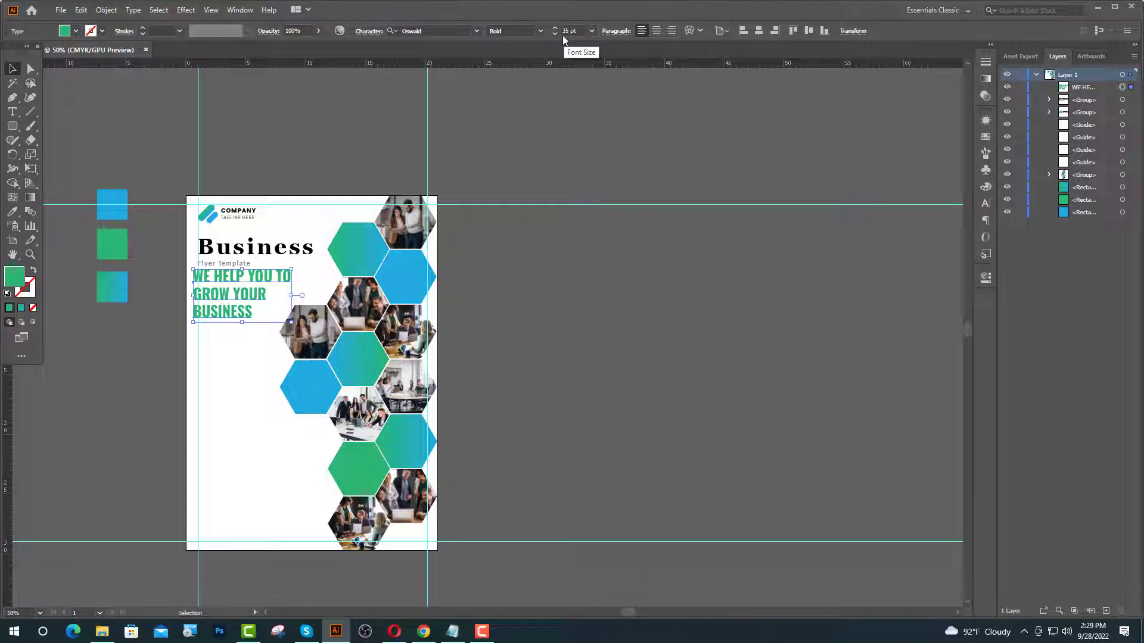
click(334, 143)
scroll(225, 208, up, 1)
drag(214, 327, 215, 353)
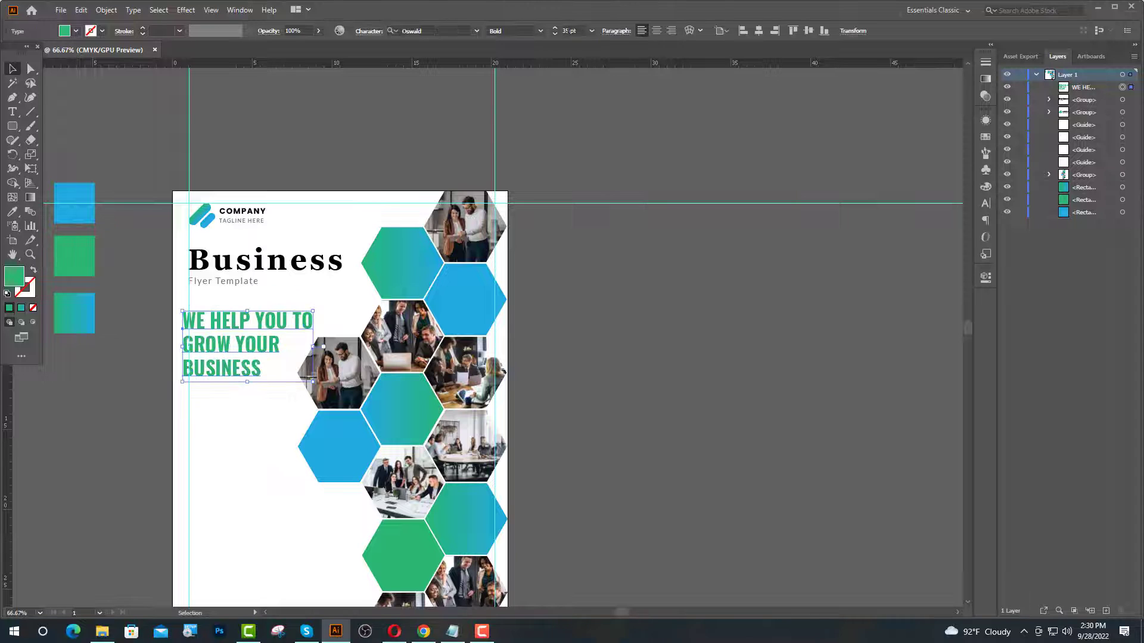
- Set the headline to 30 pt font size with 45 pt leading
double_click(562, 31)
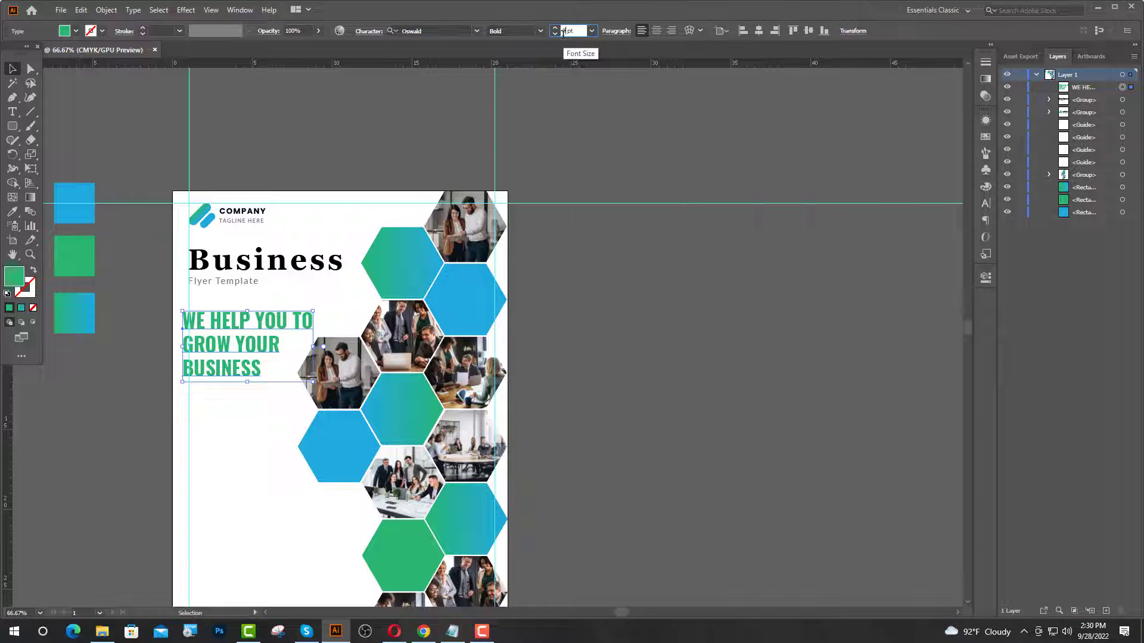
key(BackSpace)
text(30)
key(Return)
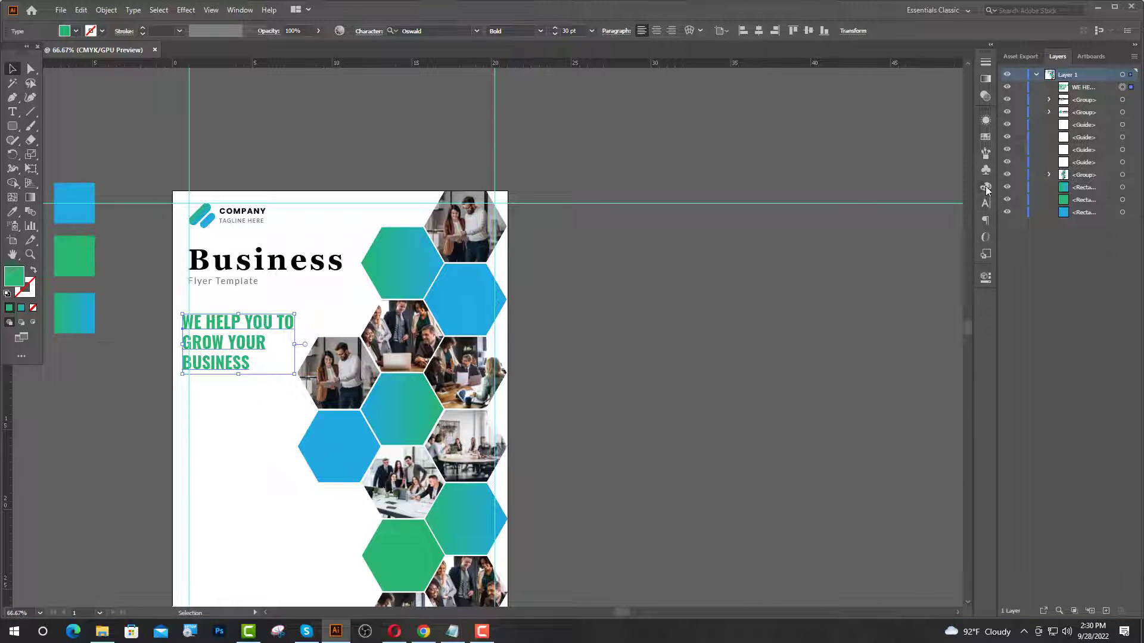
click(985, 205)
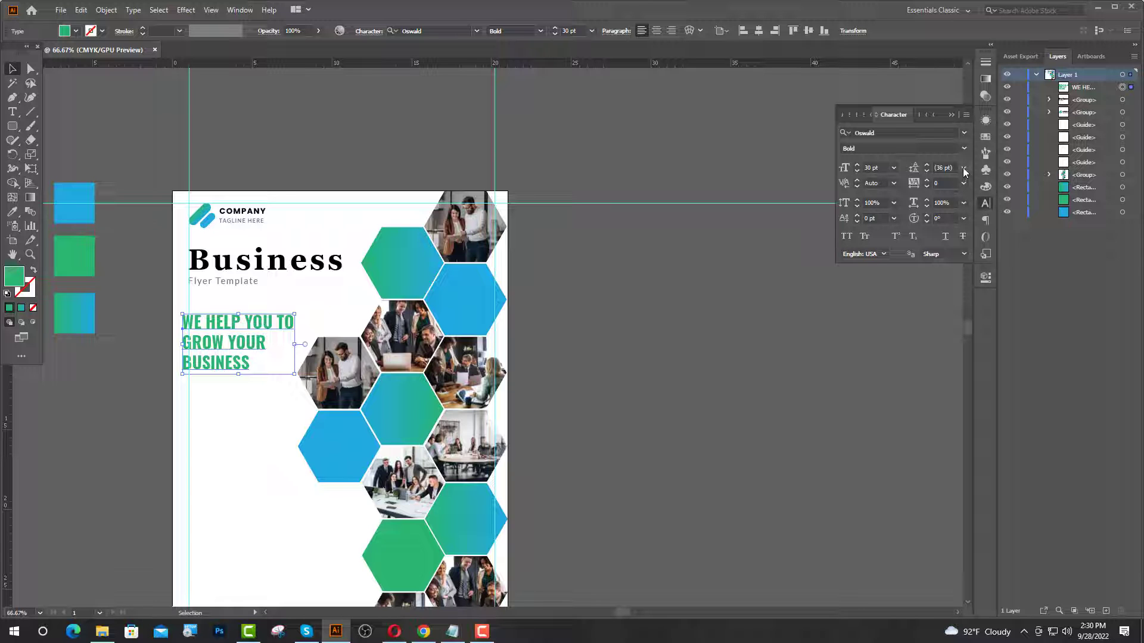
click(951, 167)
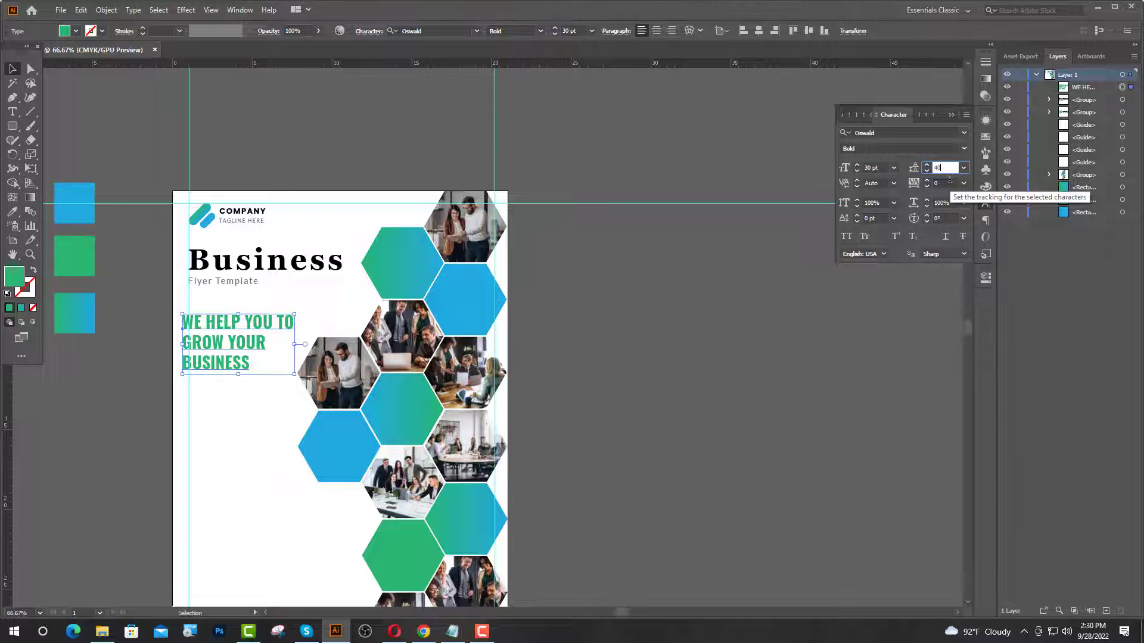
key(Return)
- Align the headline's left edge with the left margin guide
key(ctrl+plus)
key(ctrl+plus)
drag(207, 389, 219, 389)
key(ctrl+minus)
key(ctrl+minus)
click(13, 112)
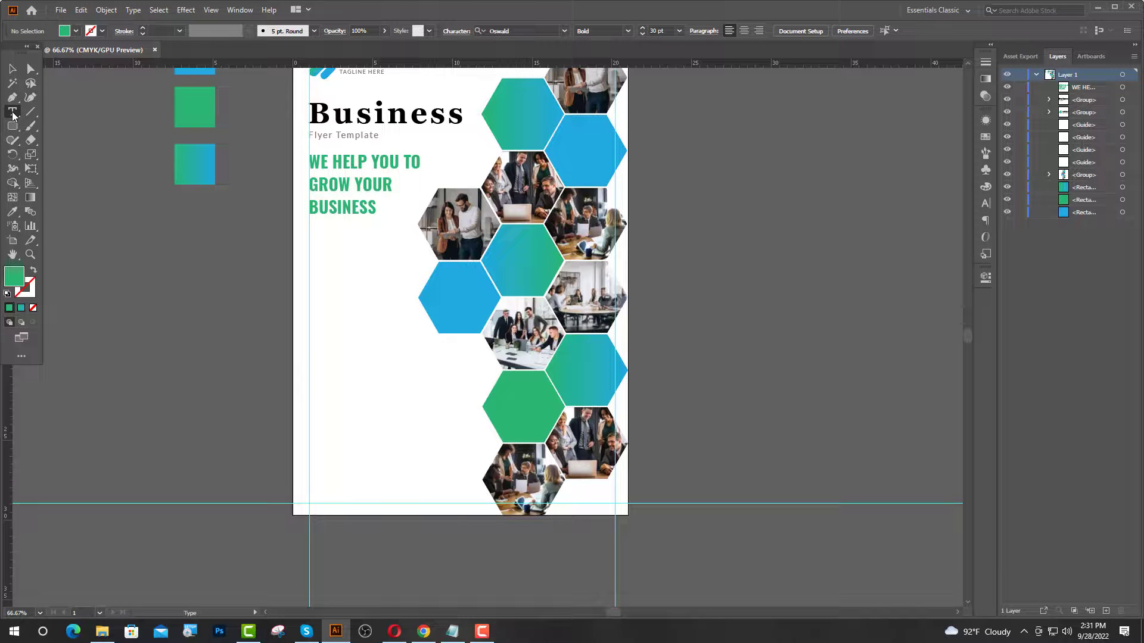
- Type '1. LOREM IPSUM' as a new text line below the headline
click(314, 237)
scroll(343, 242, up, 1)
text(1)
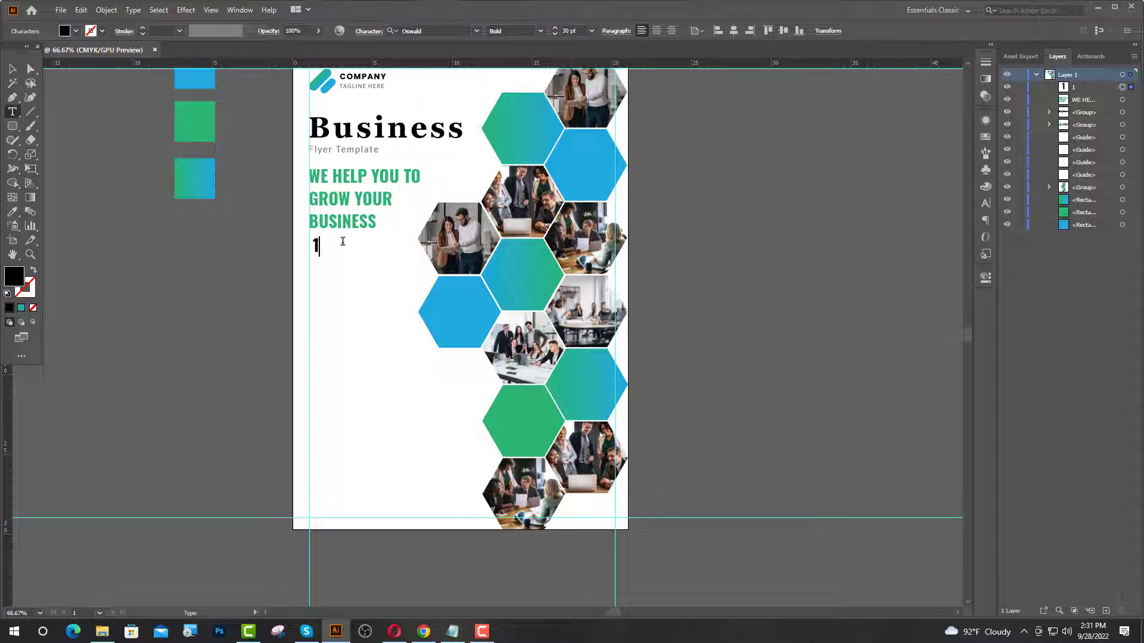
text(. LOREM IP)
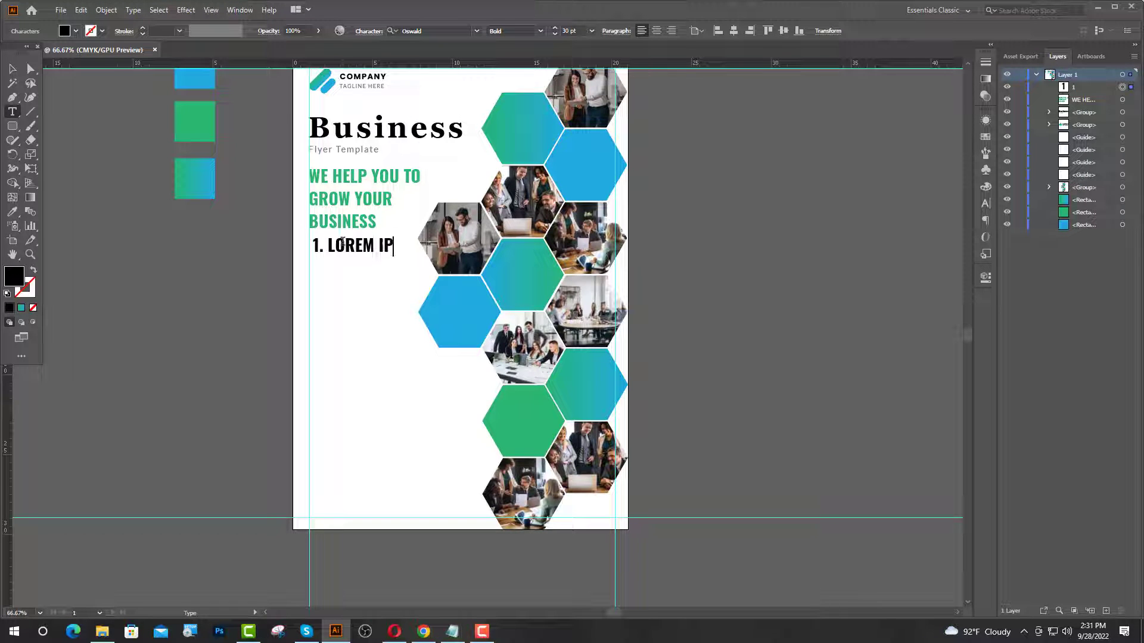
text(SUM)
key(Escape)
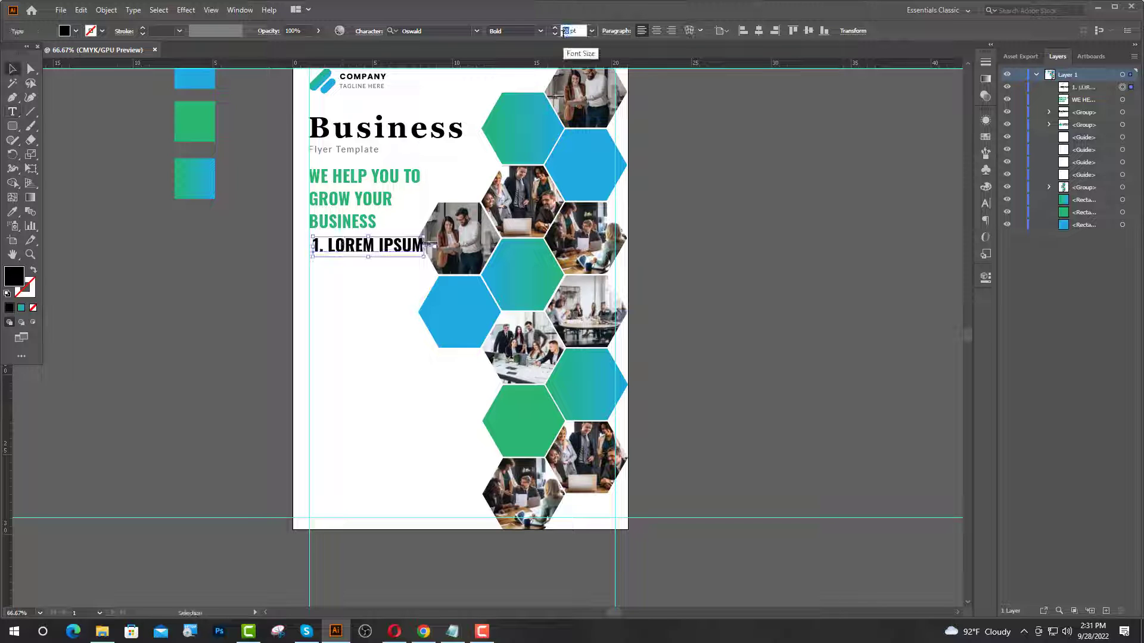
- Shrink the subheading and nudge it down-left under the headline
click(563, 31)
key(Return)
click(421, 419)
scroll(420, 420, up, 3)
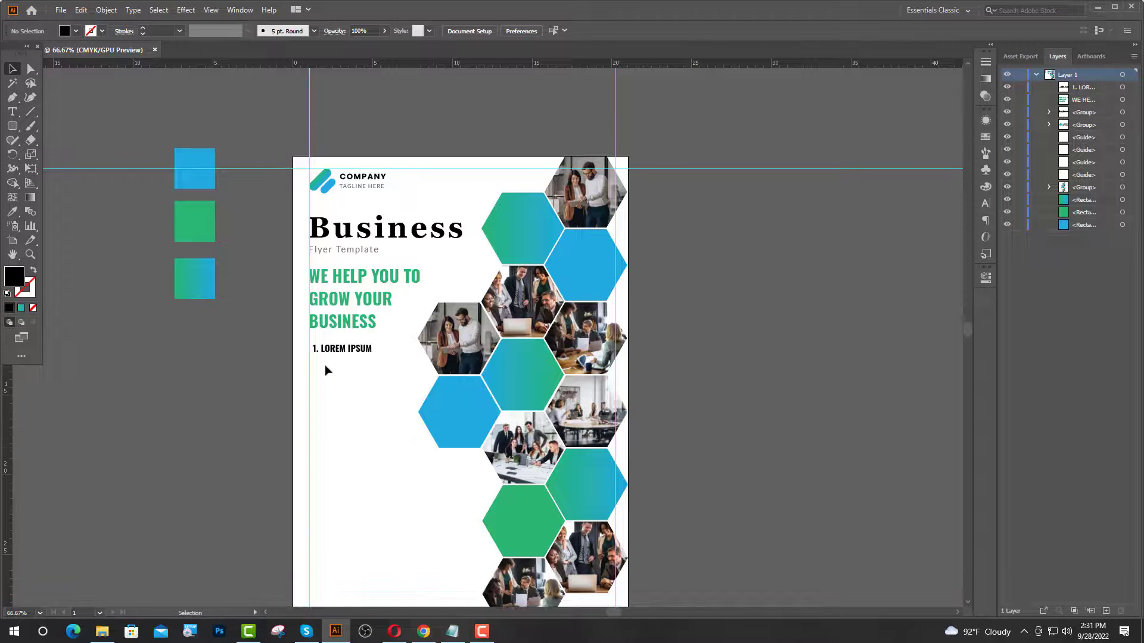
scroll(335, 353, up, 1)
scroll(304, 349, up, 3)
drag(310, 350, 301, 366)
scroll(369, 394, down, 5)
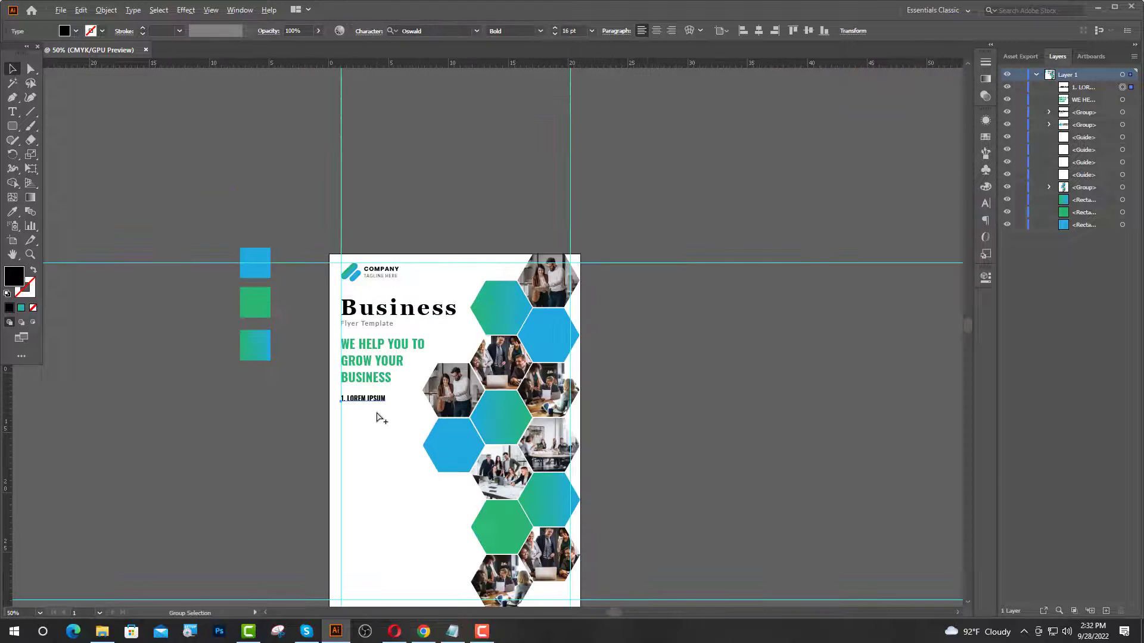
- Color the subheading blue using the eyedropper on the blue square
click(12, 212)
click(293, 317)
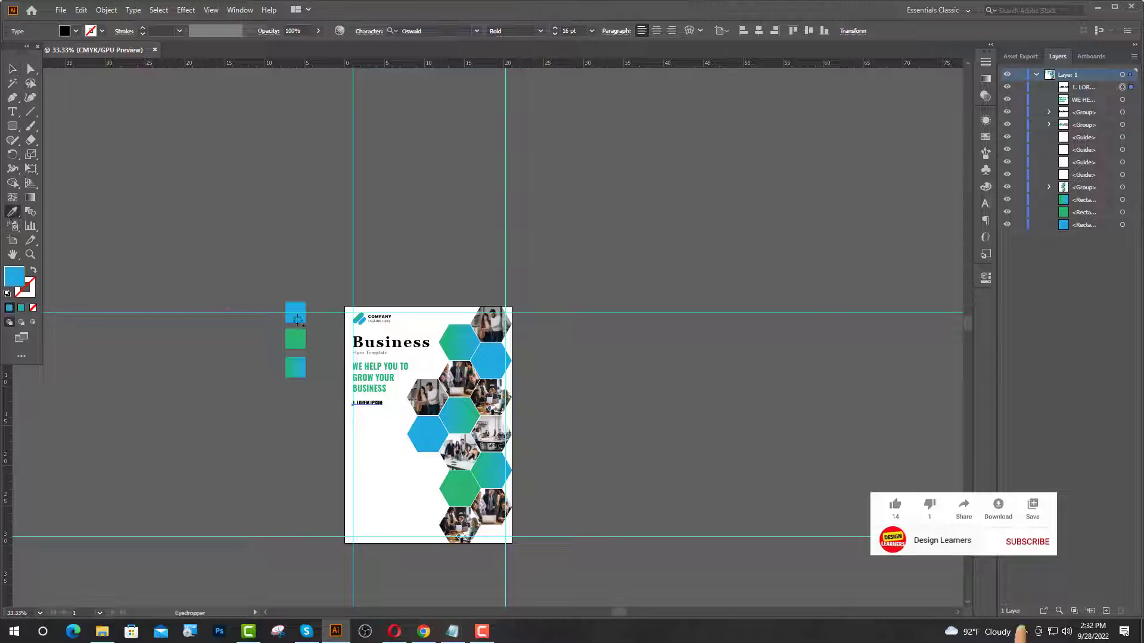
scroll(378, 493, up, 4)
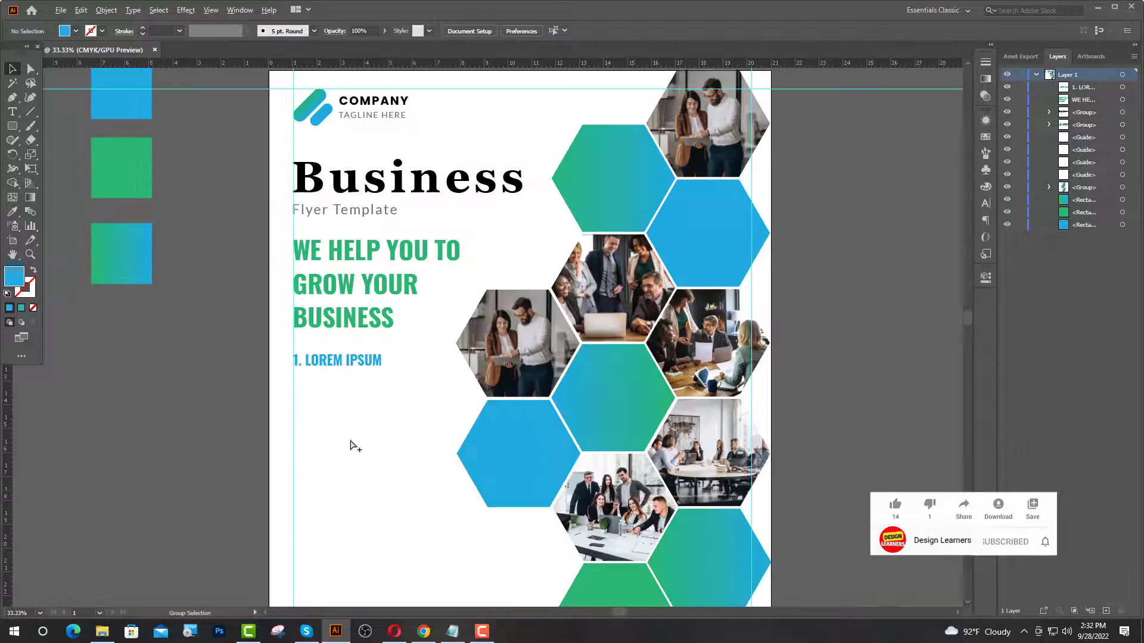
- Add a text line under the subheading set in Lato Regular 10 pt
click(12, 112)
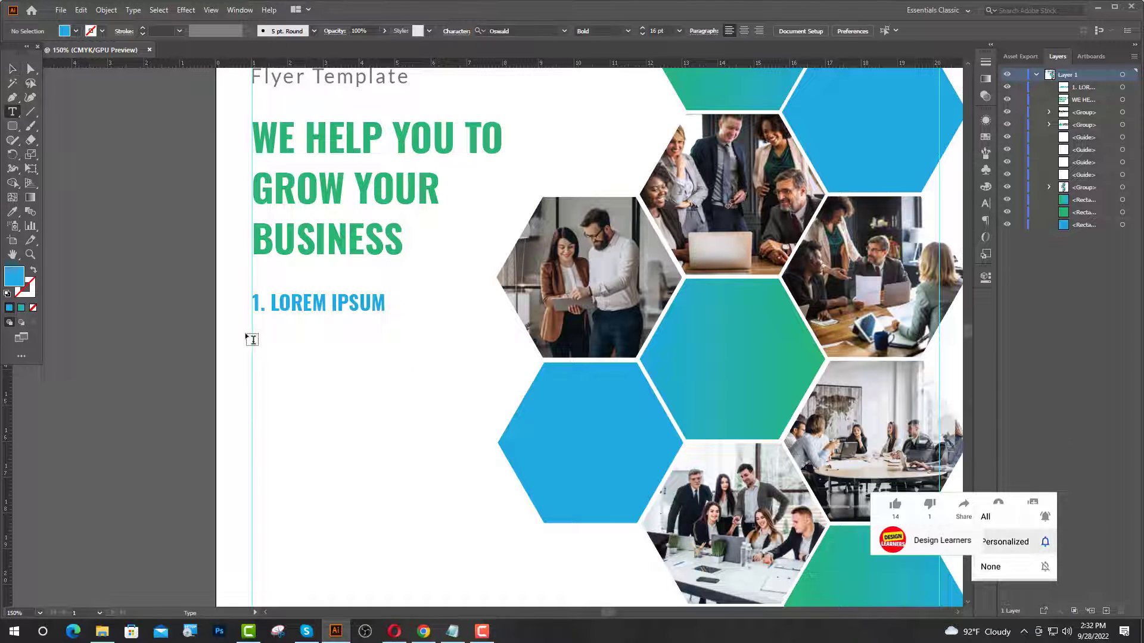
click(249, 333)
click(423, 31)
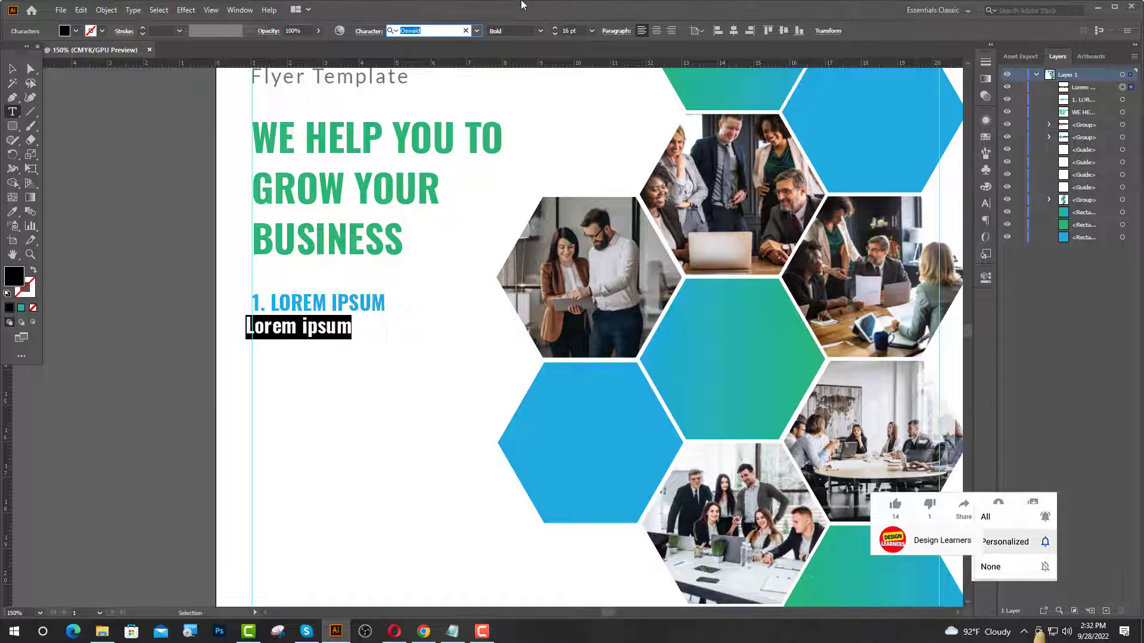
text(LA)
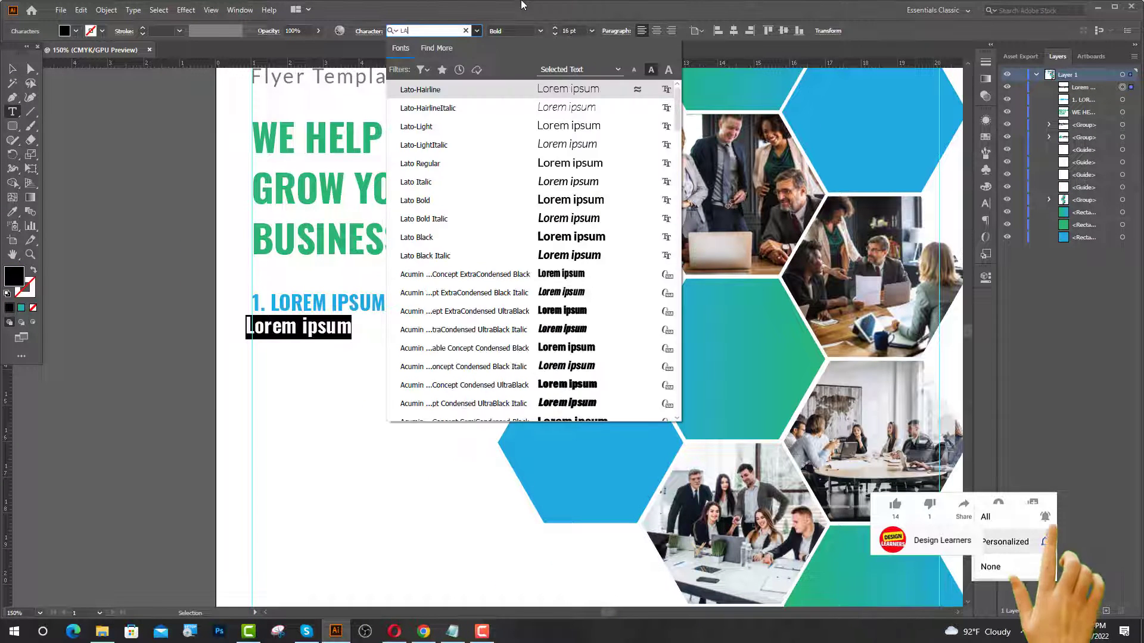
click(448, 164)
click(565, 31)
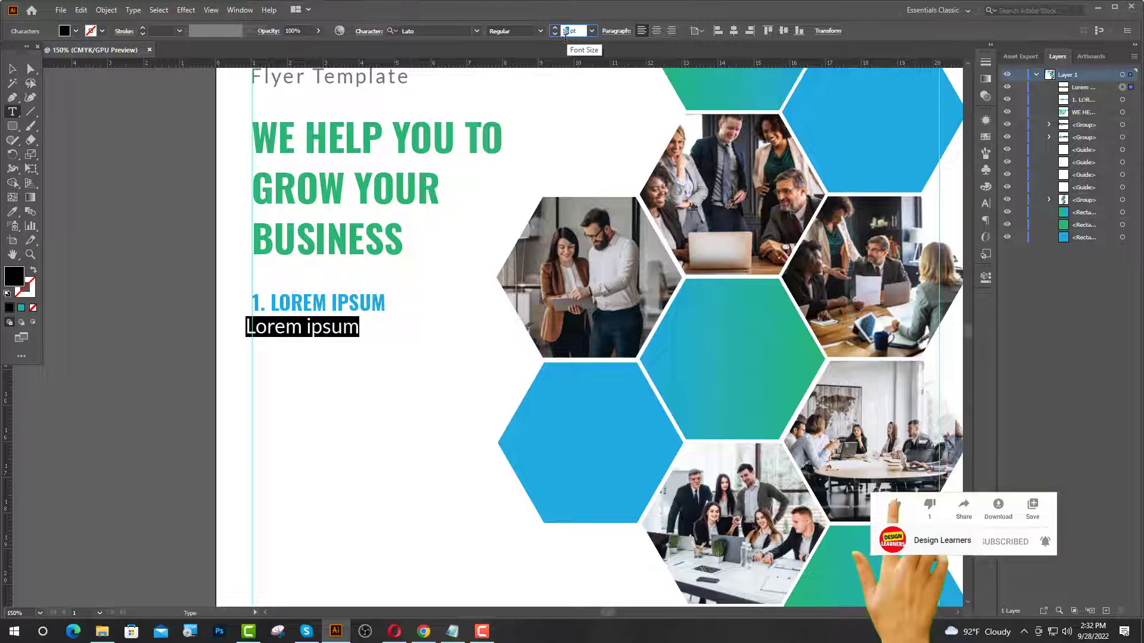
text(10)
key(Return)
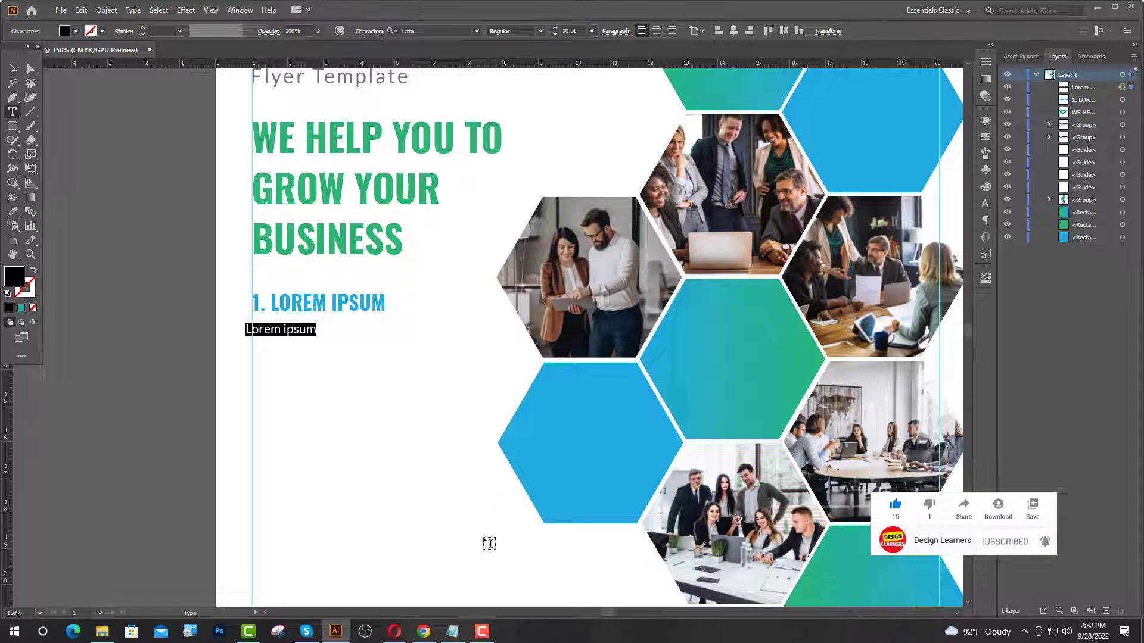
- Select the first sentence under 'Why do we use it?' on lipsum.com in Chrome
click(423, 631)
scroll(479, 340, down, 6)
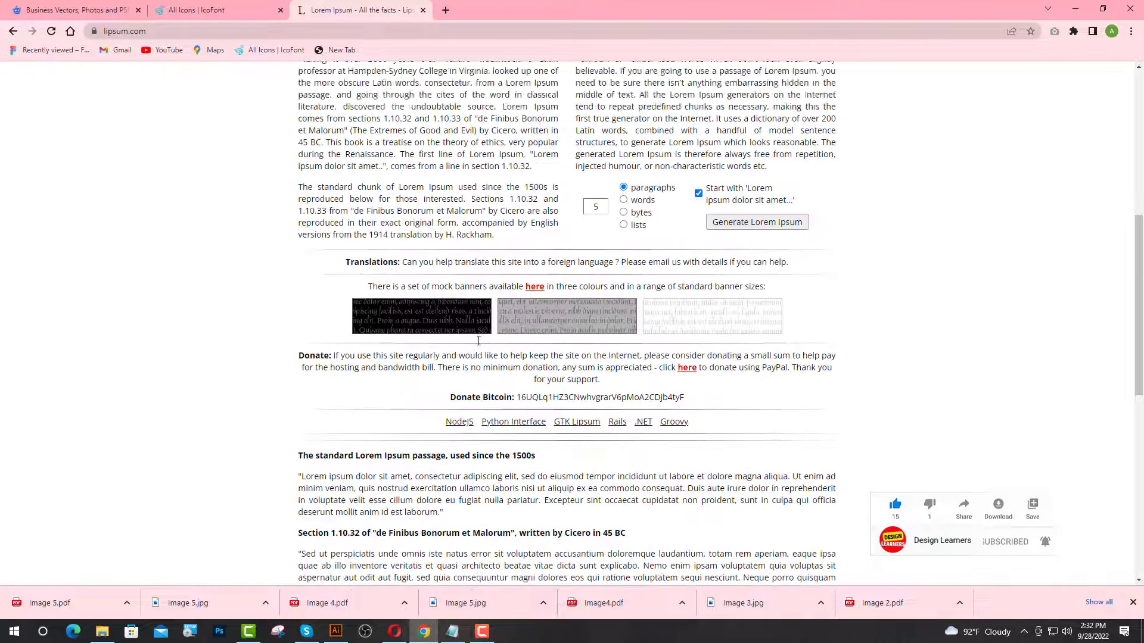
scroll(478, 341, down, 2)
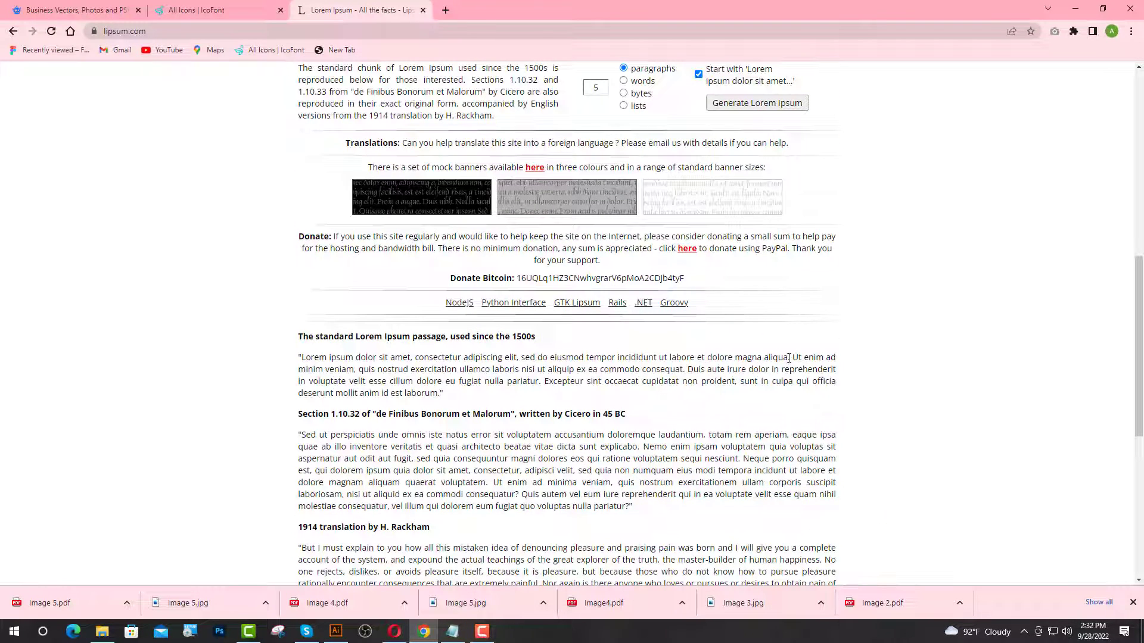
drag(790, 358, 313, 349)
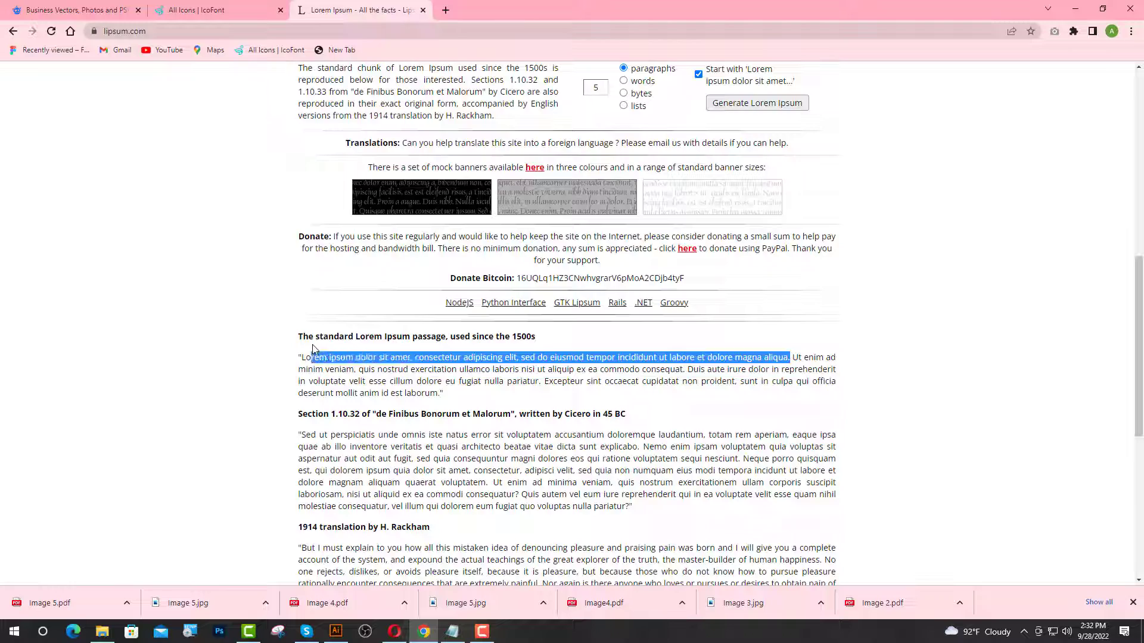
scroll(516, 335, up, 9)
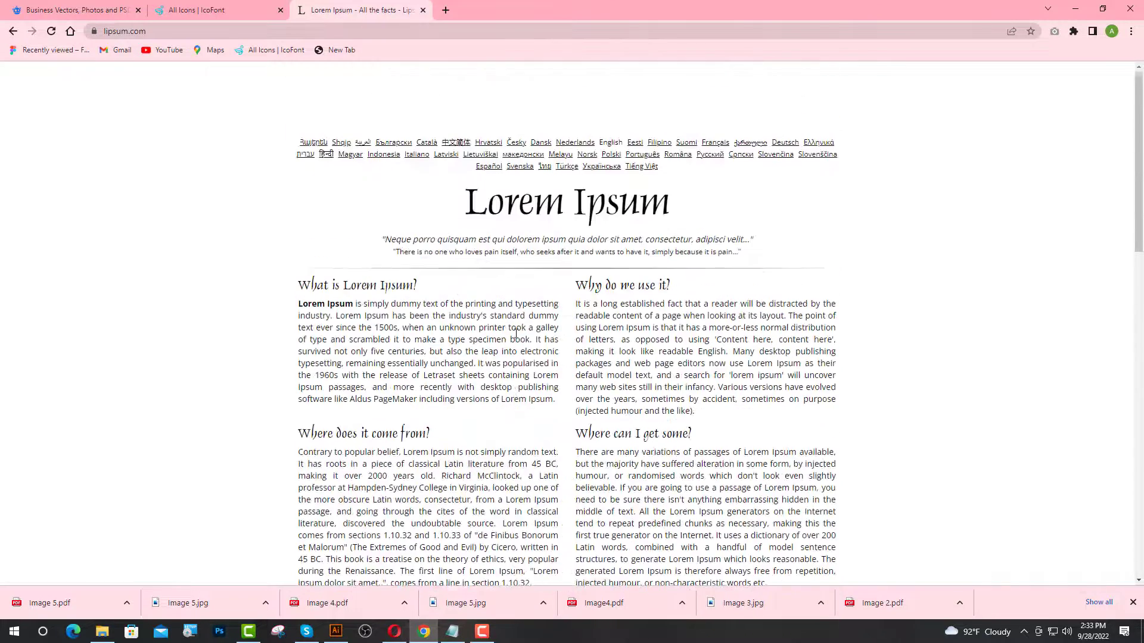
drag(785, 316, 577, 306)
key(ctrl+c)
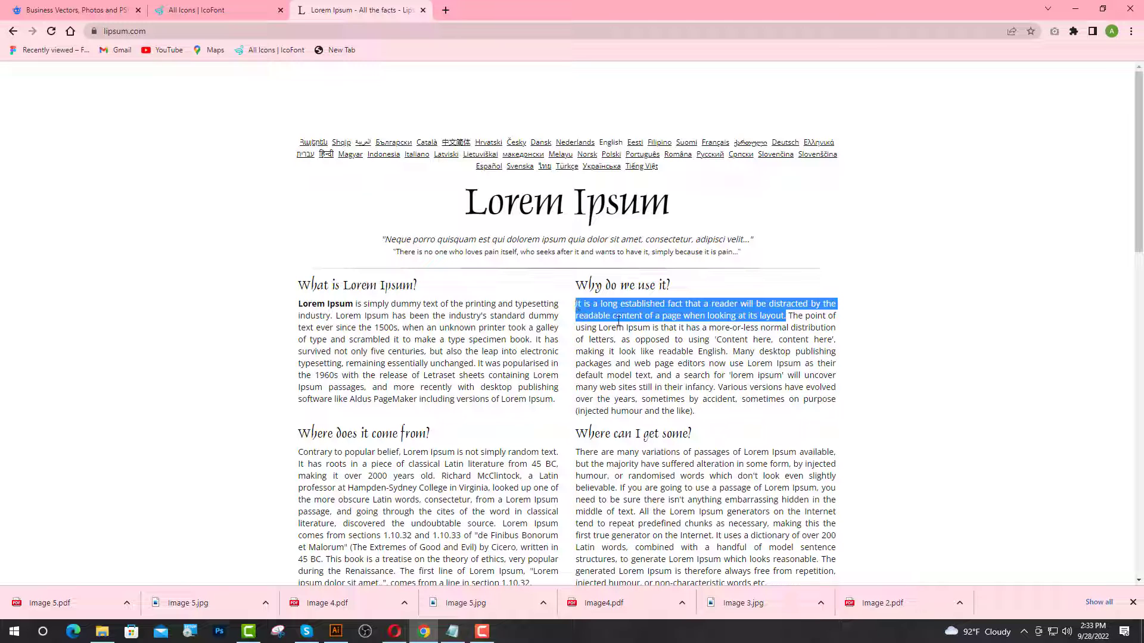
- Paste the copied sentence over the placeholder, breaking lines after 'will' and before 'page'
click(335, 631)
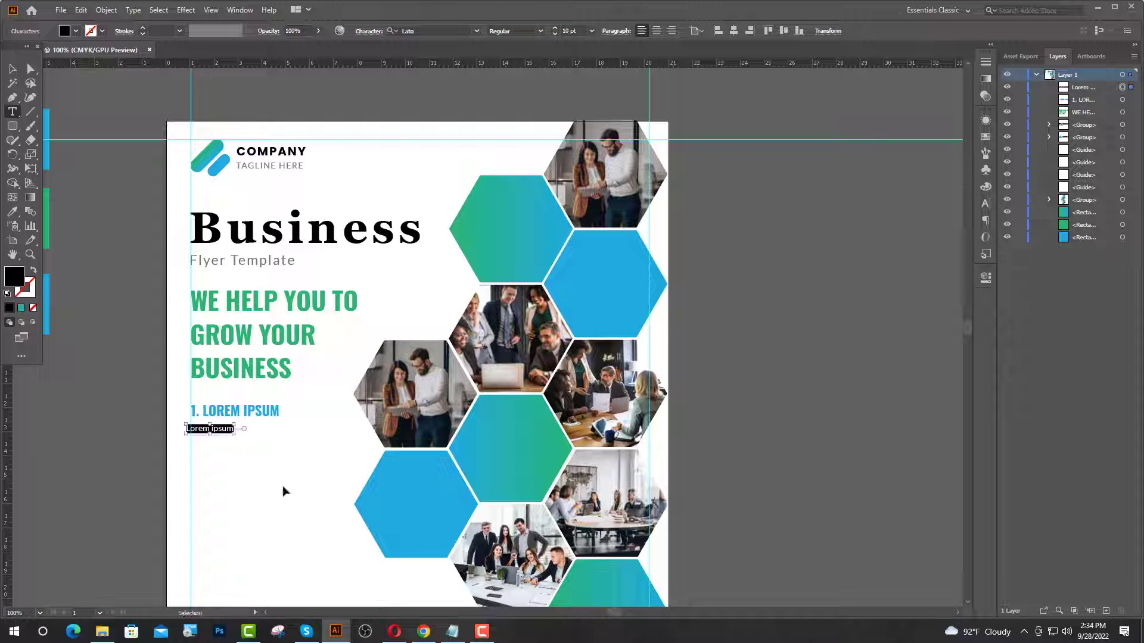
key(ctrl+v)
key(ctrl+equal)
key(ctrl+equal)
key(ctrl+equal)
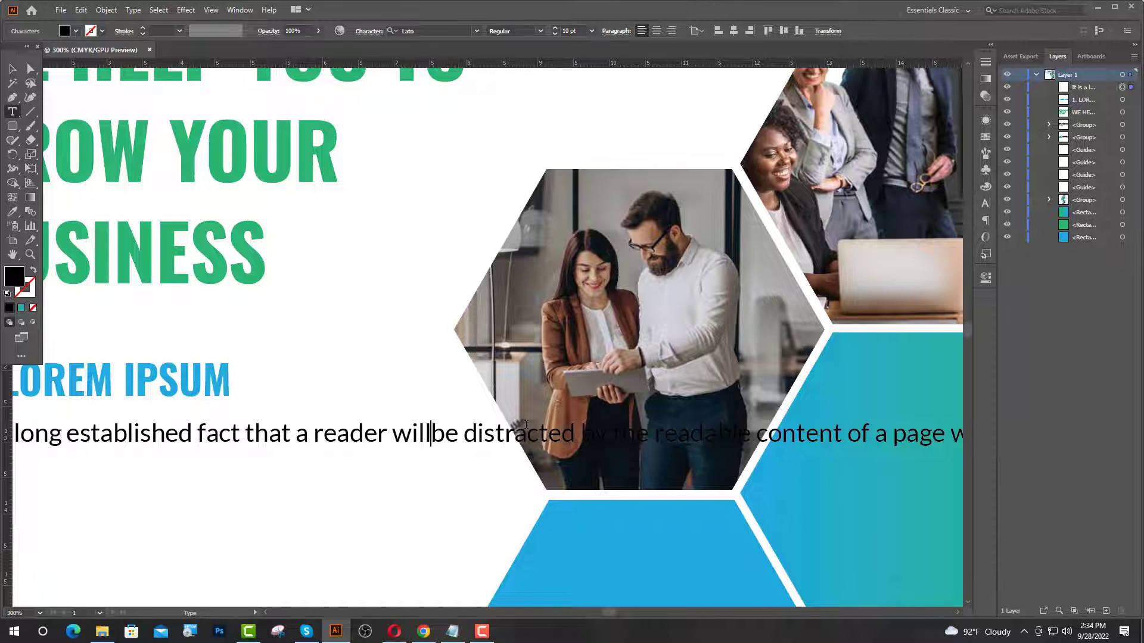
key(Return)
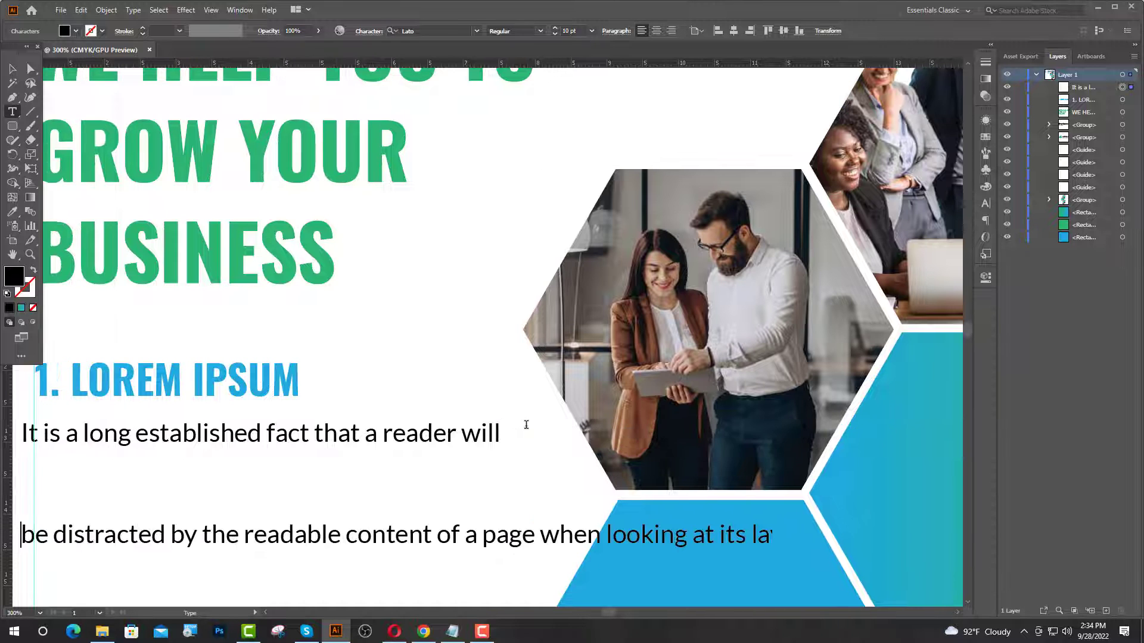
click(482, 537)
key(Return)
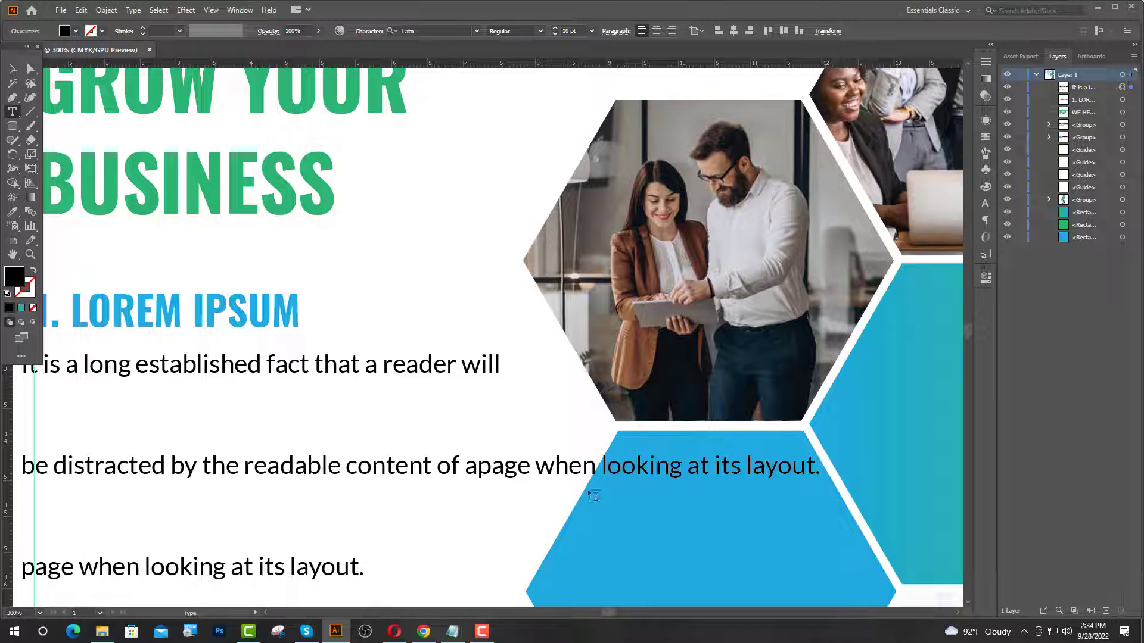
key(Escape)
key(ctrl+minus)
key(ctrl+minus)
- Set the paragraph's leading to 12 pt in the Character panel
click(985, 153)
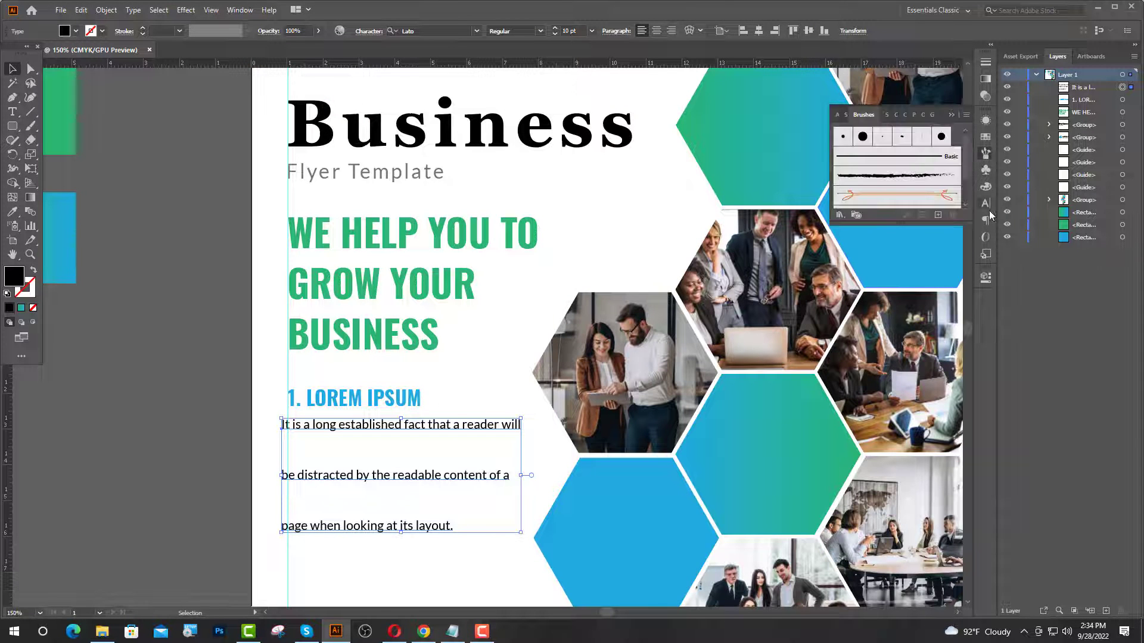
click(987, 208)
click(963, 168)
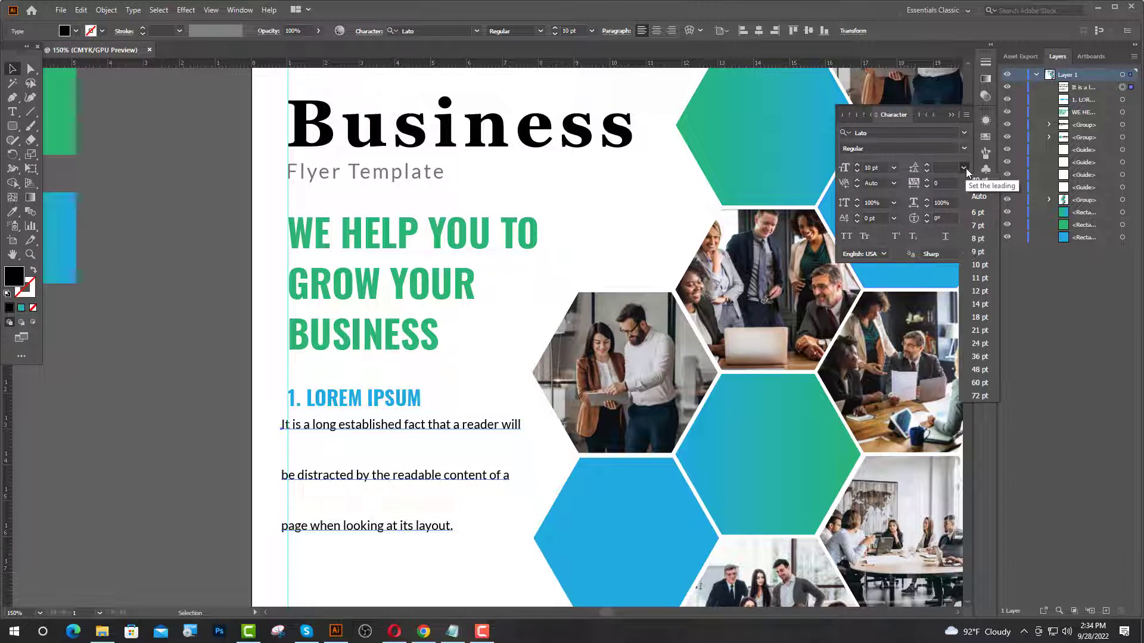
click(975, 290)
scroll(77, 255, up, 3)
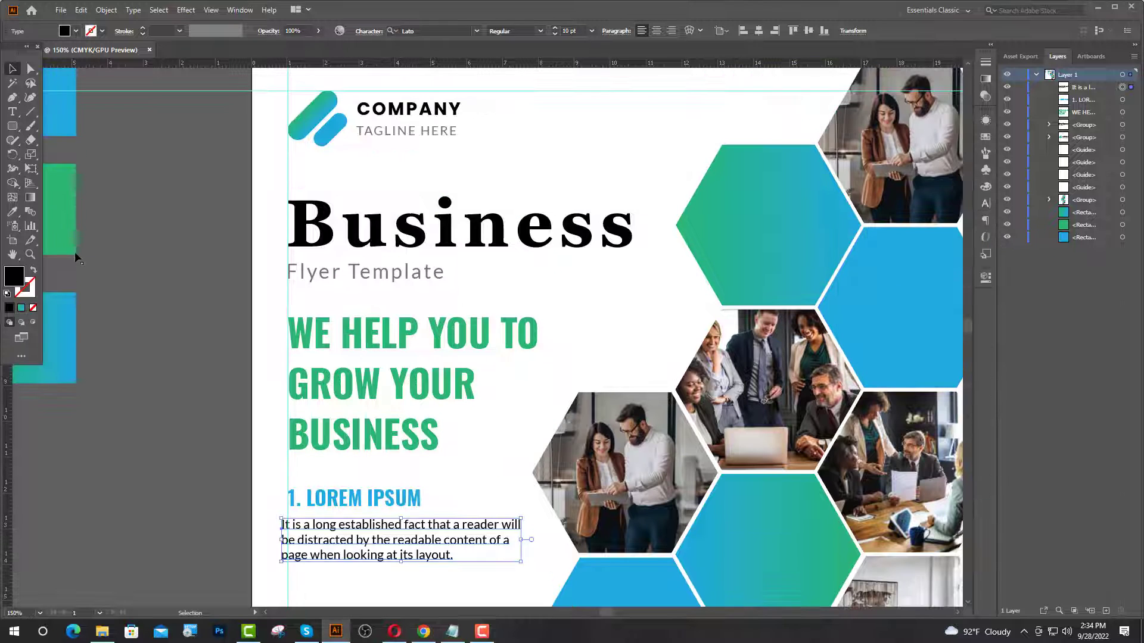
- Give the paragraph the tagline's grey style and set its tracking to 0
click(12, 213)
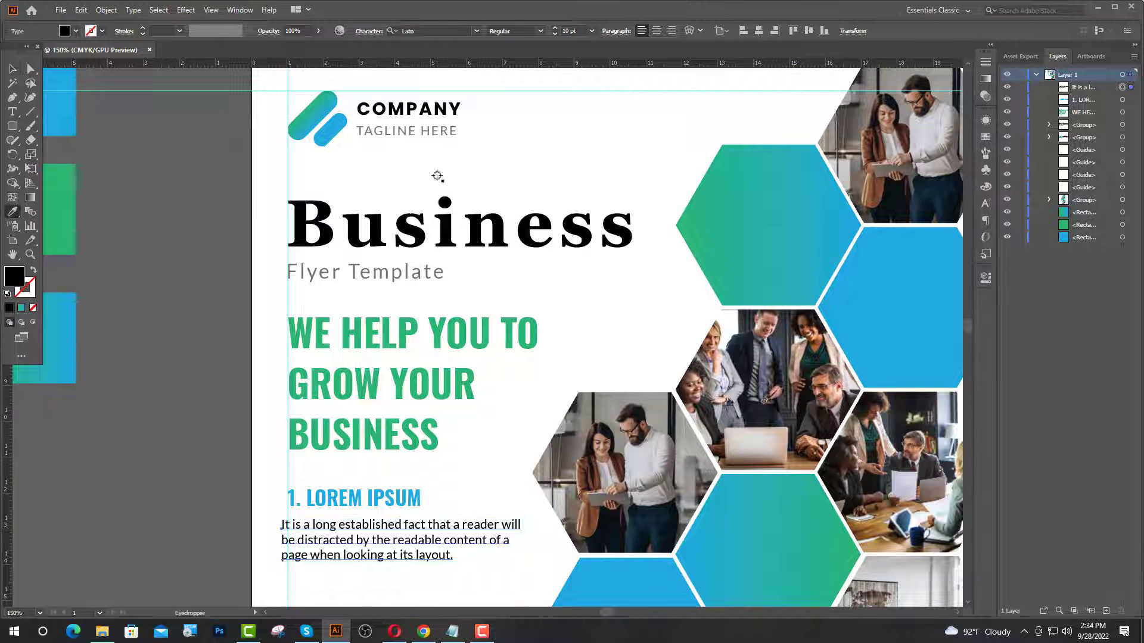
click(395, 130)
click(985, 206)
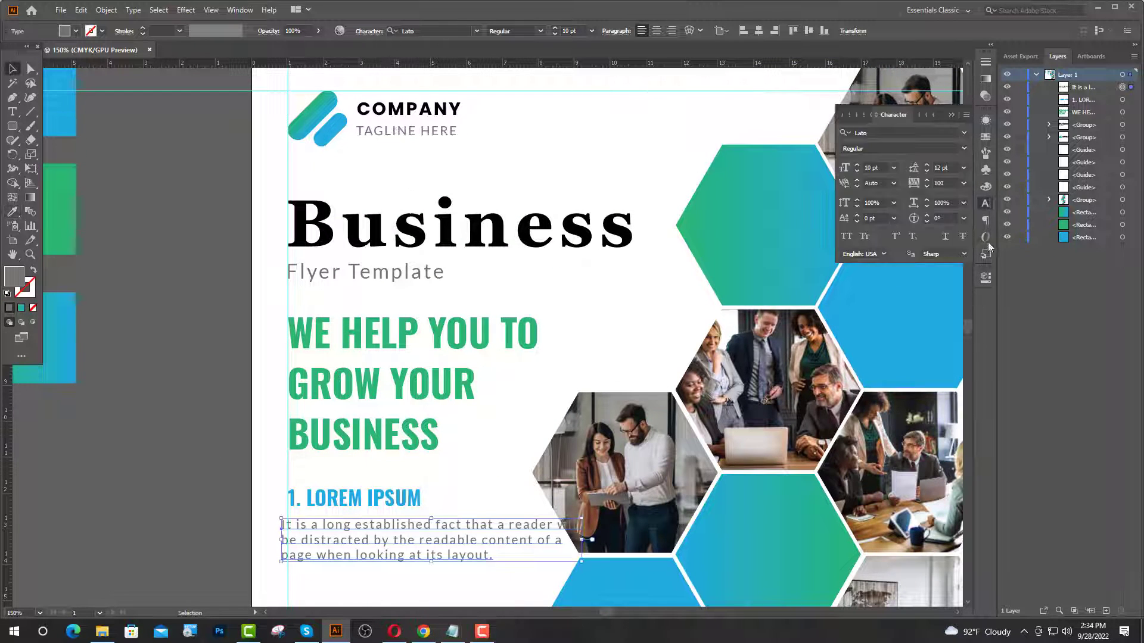
click(963, 183)
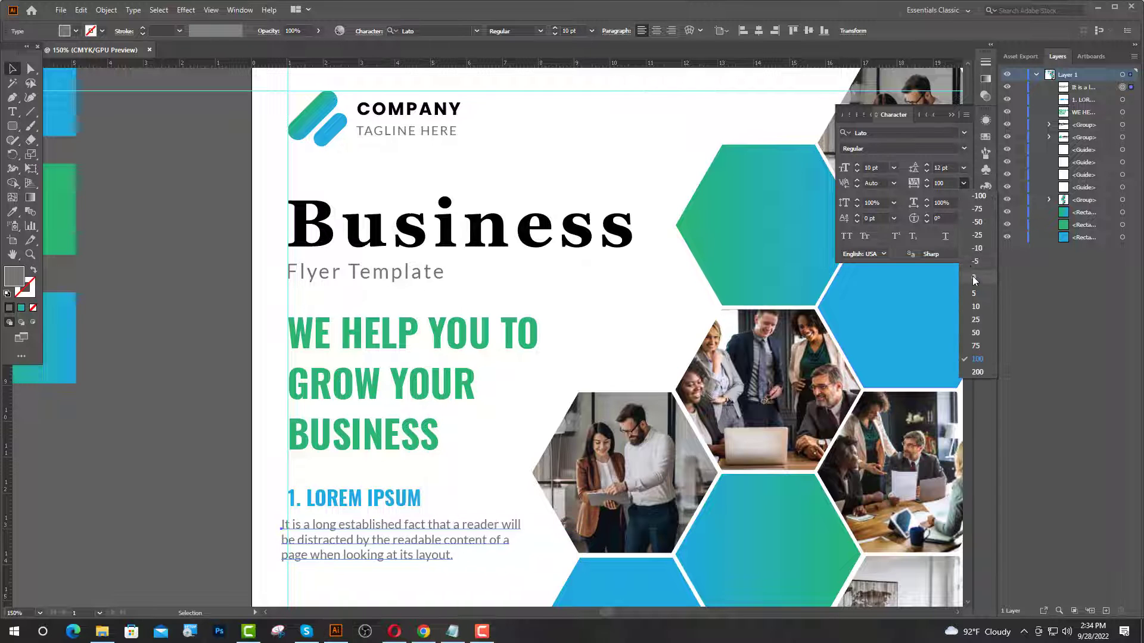
click(973, 279)
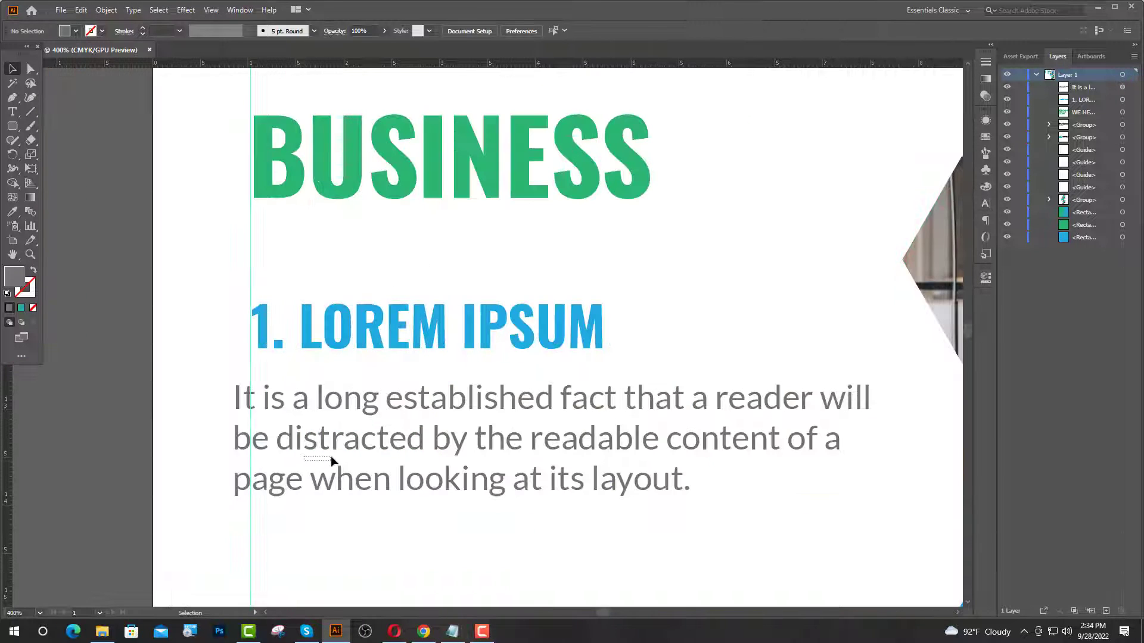
- Align the paragraph's left edge with the left margin guide
drag(331, 457, 334, 448)
drag(318, 444, 336, 445)
scroll(360, 379, down, 2)
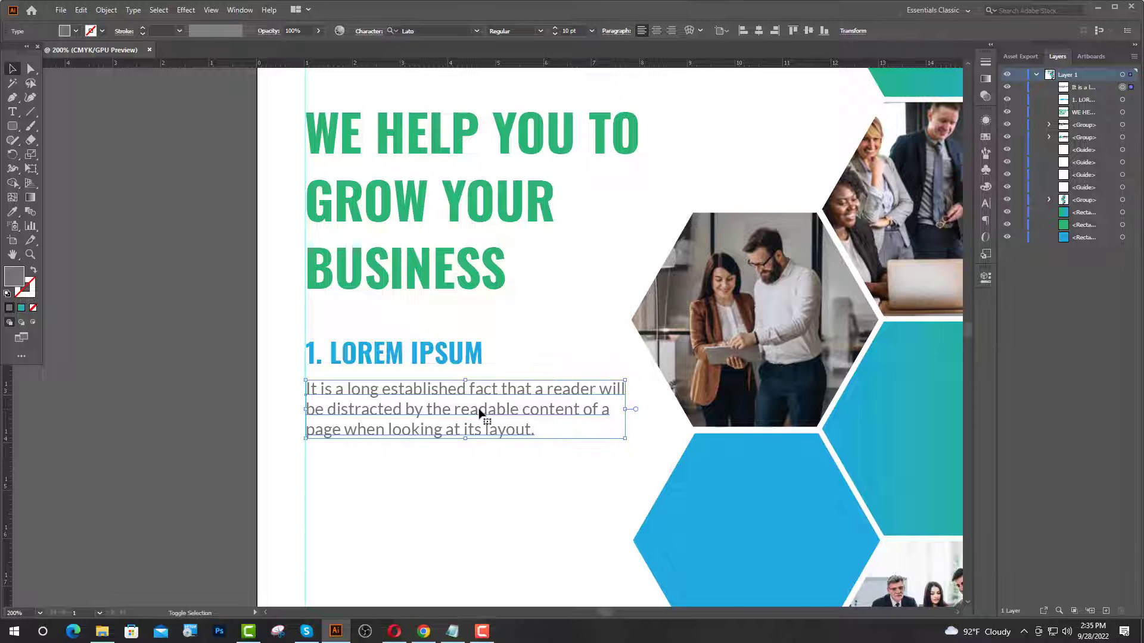
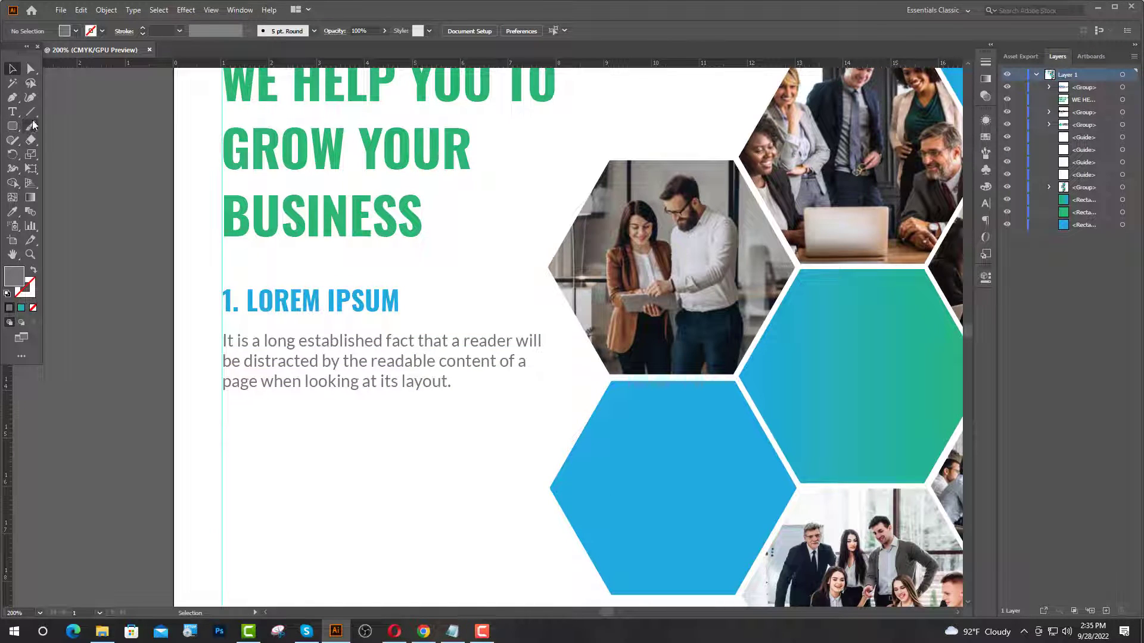
- Draw a horizontal line under the first paragraph and give it the paragraph's grey colour
click(31, 111)
drag(222, 417, 541, 444)
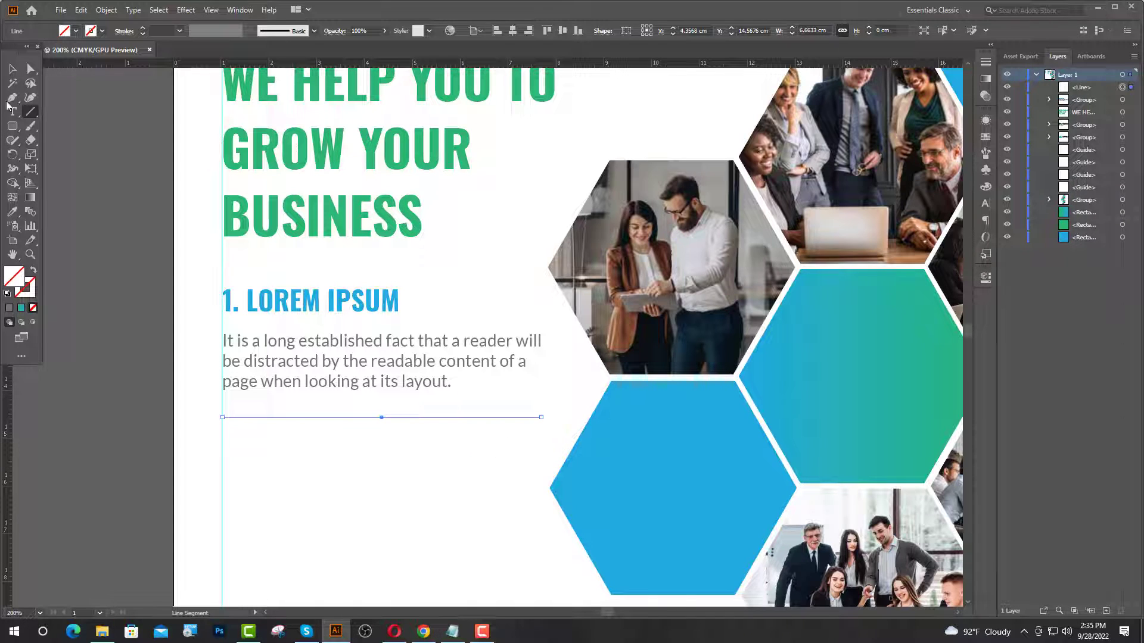
key(v)
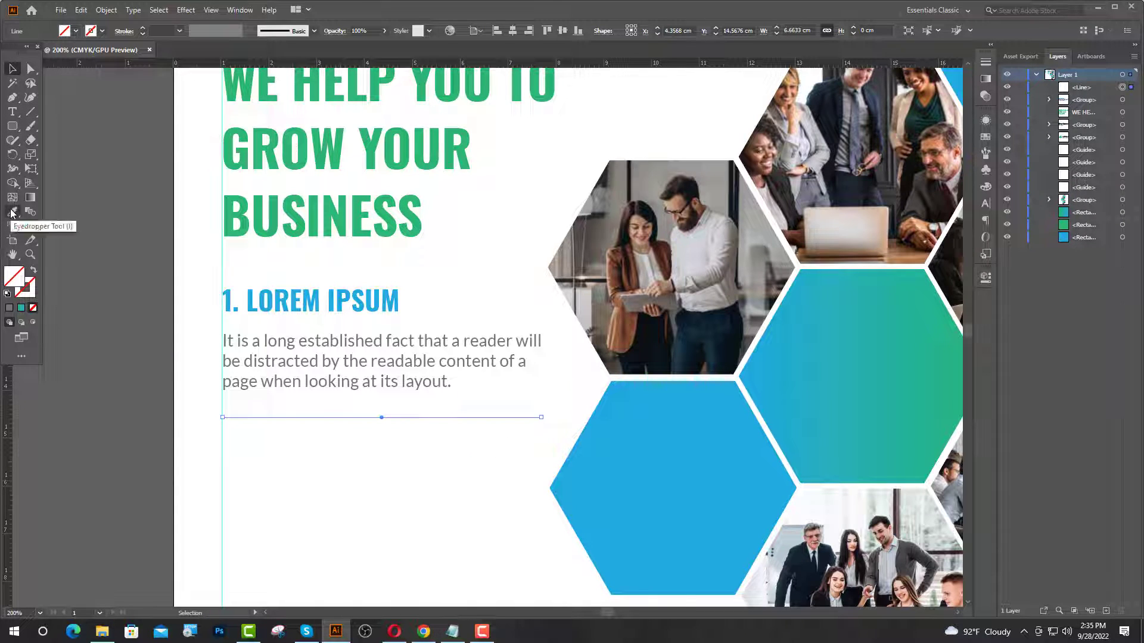
click(12, 212)
scroll(363, 371, down, 2)
click(362, 370)
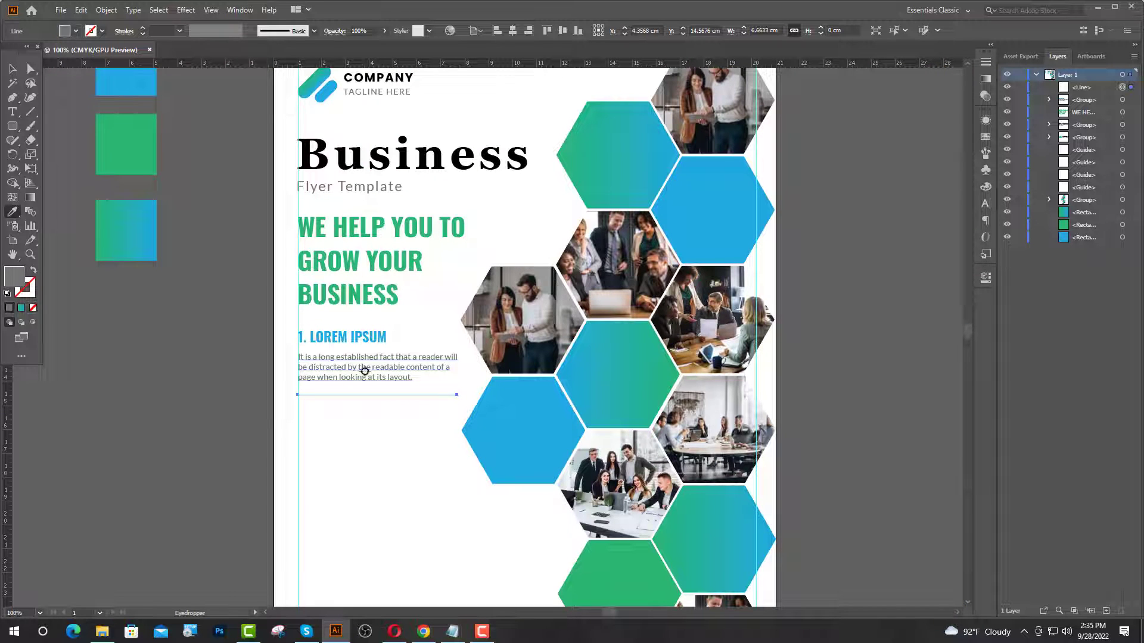
- Nudge the divider line into place just below the first paragraph
key(v)
click(93, 376)
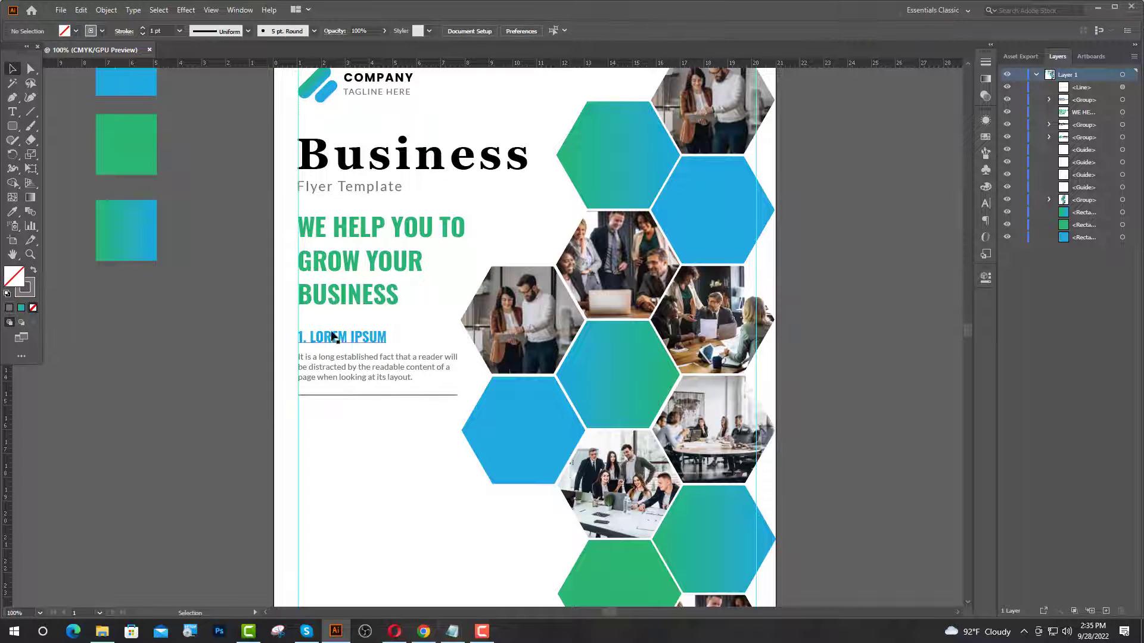
click(312, 395)
scroll(306, 371, up, 2)
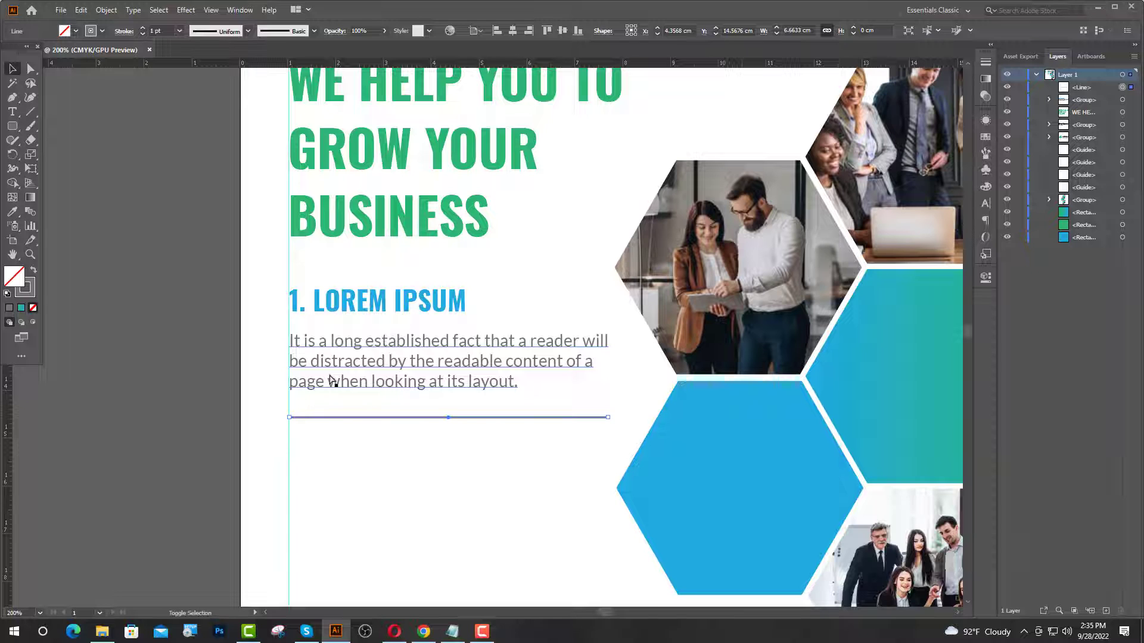
key(shift+Up)
key(shift+Up)
key(shift+Up)
key(shift+Down)
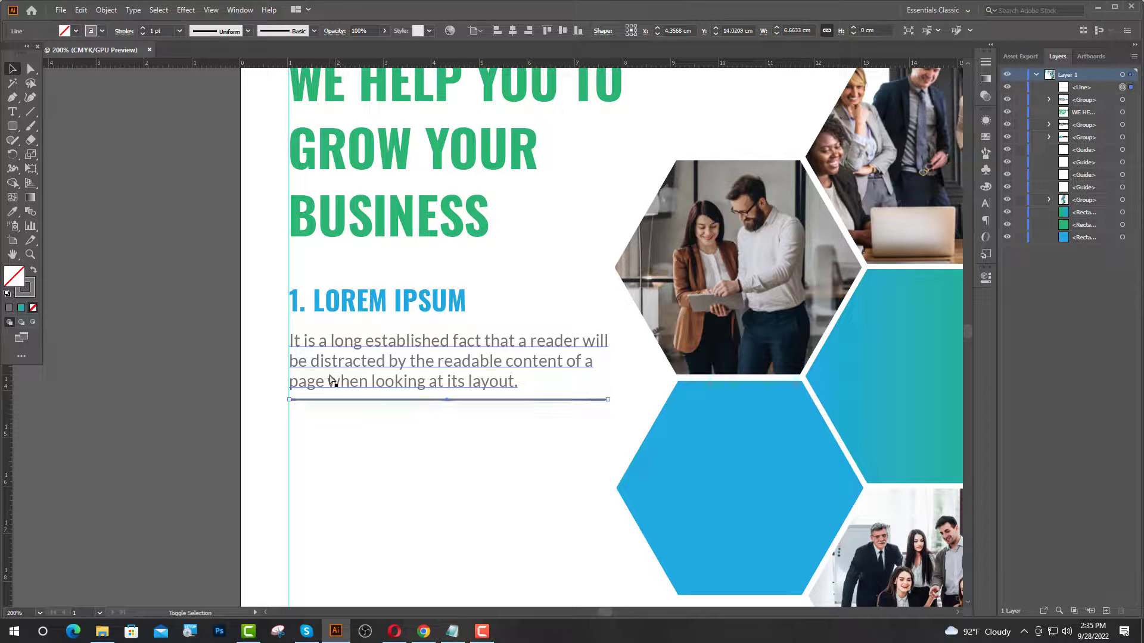
key(shift+Down)
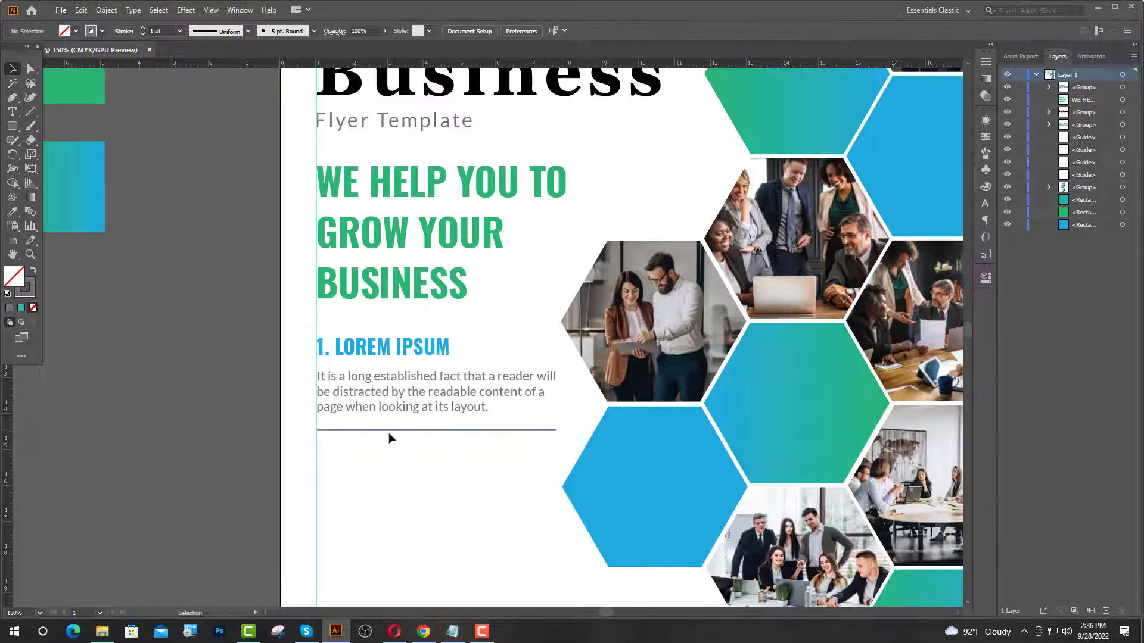
key(ctrl+minus)
scroll(411, 417, down, 4)
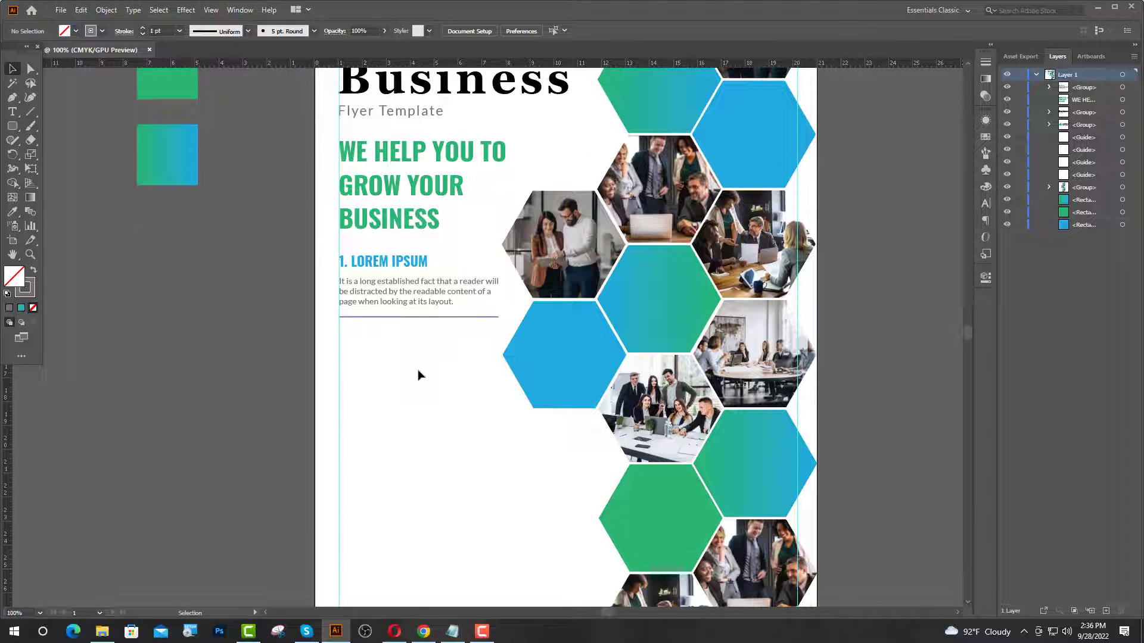
- Duplicate the heading, paragraph and divider block directly below the first one
drag(412, 324, 415, 382)
scroll(358, 323, up, 5)
drag(330, 354, 330, 348)
scroll(330, 347, down, 5)
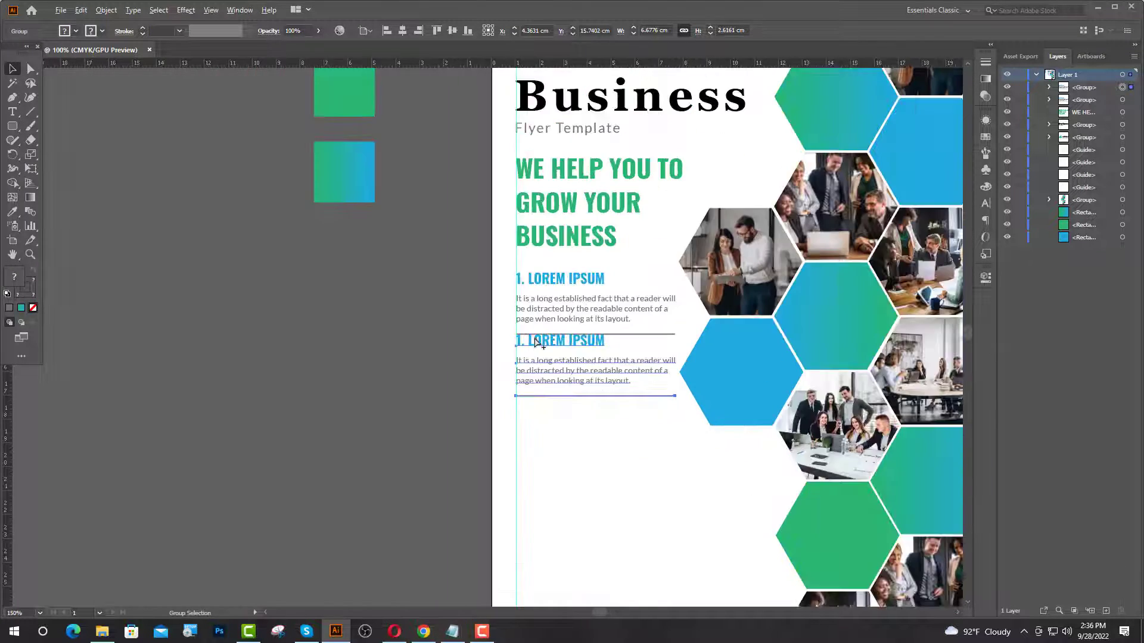
scroll(534, 343, down, 2)
scroll(602, 438, up, 2)
key(Down)
key(Down)
key(Down)
key(Down)
key(Down)
key(Down)
key(Down)
key(Down)
key(Down)
key(Down)
key(Down)
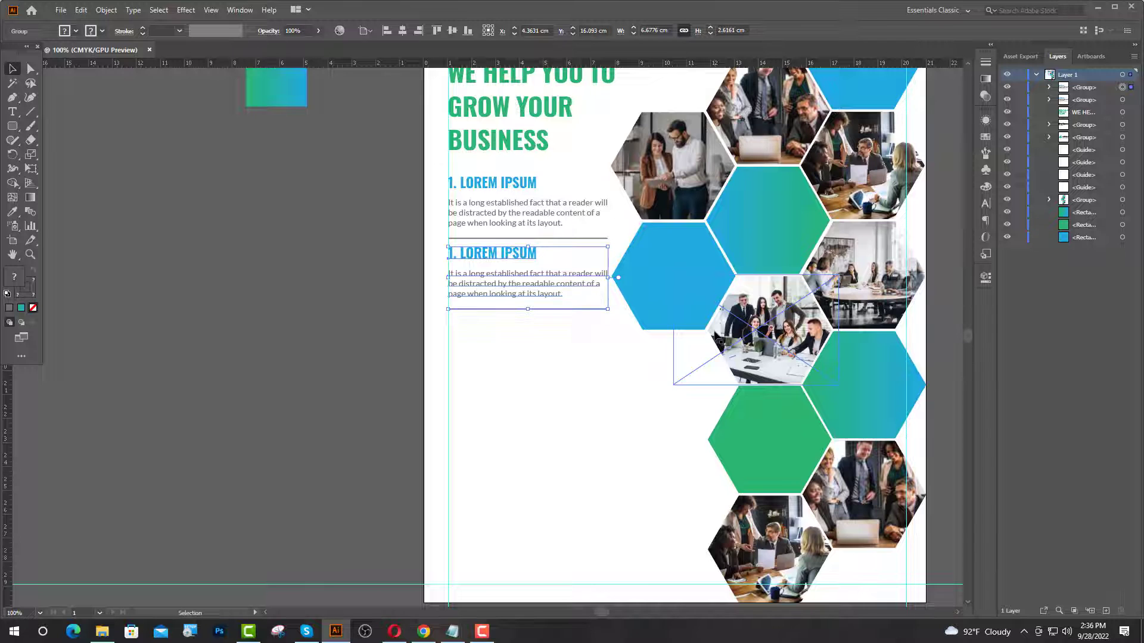
key(Down)
key(Down)
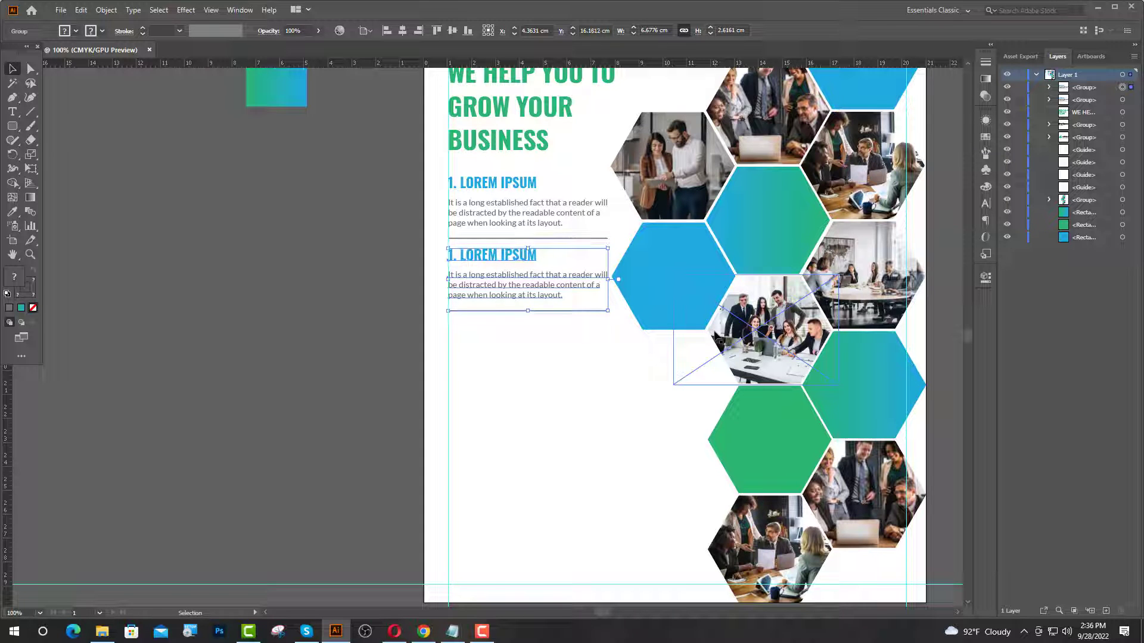
click(587, 416)
scroll(468, 325, up, 3)
scroll(467, 325, up, 1)
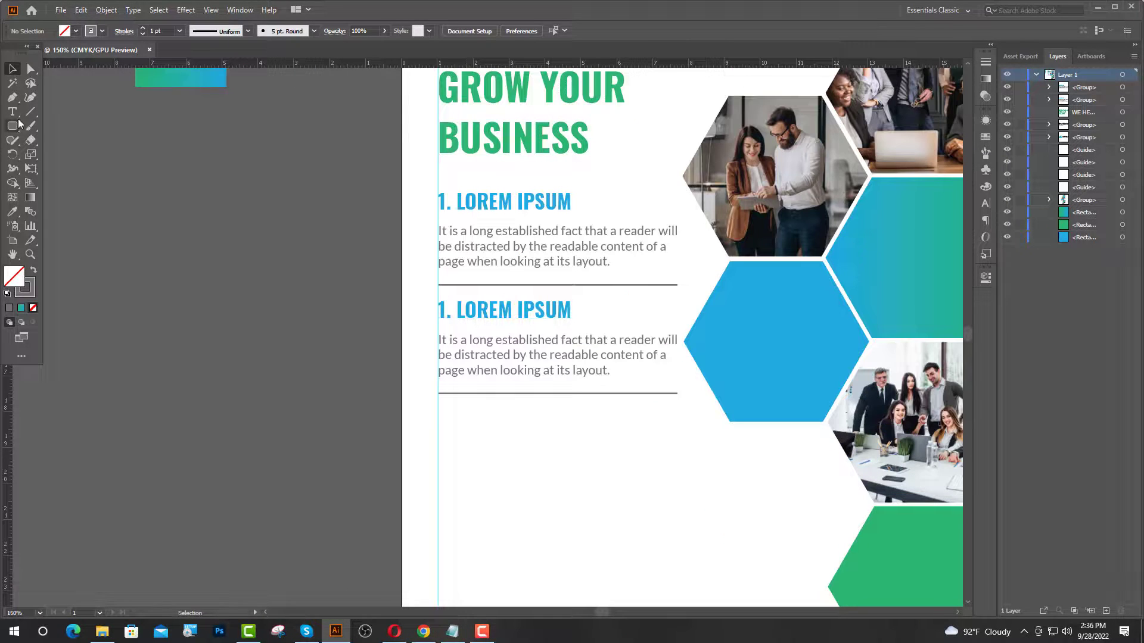
- Renumber the second section's heading to '2. LOREM IPSUM'
key(t)
double_click(447, 311)
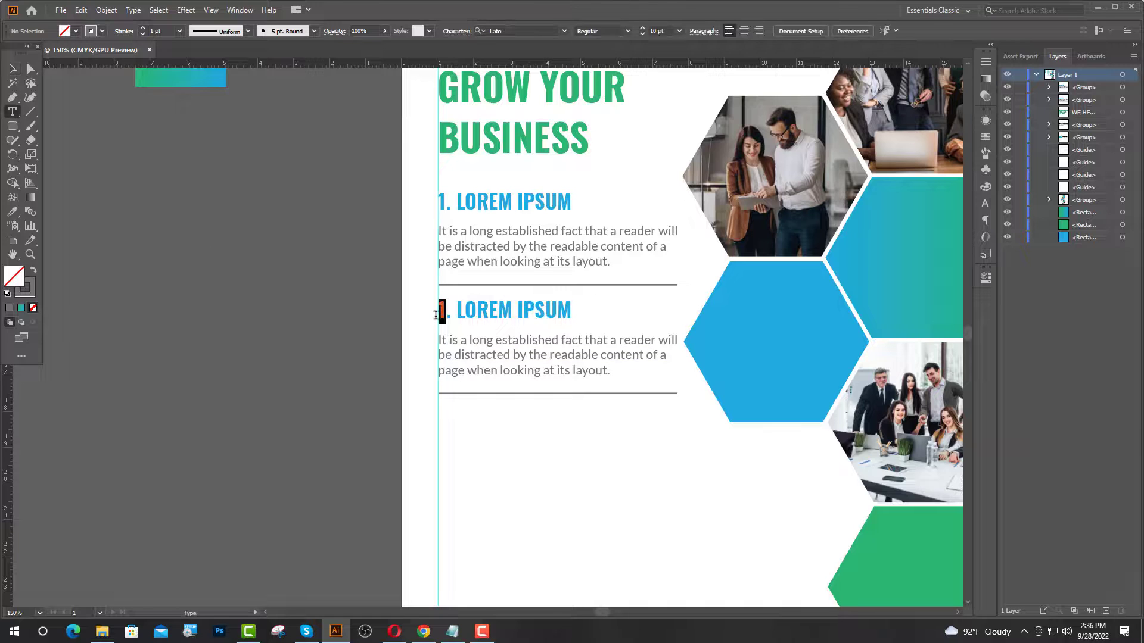
text(2)
key(Escape)
- Copy the second section straight below it and nudge it into position
click(506, 378)
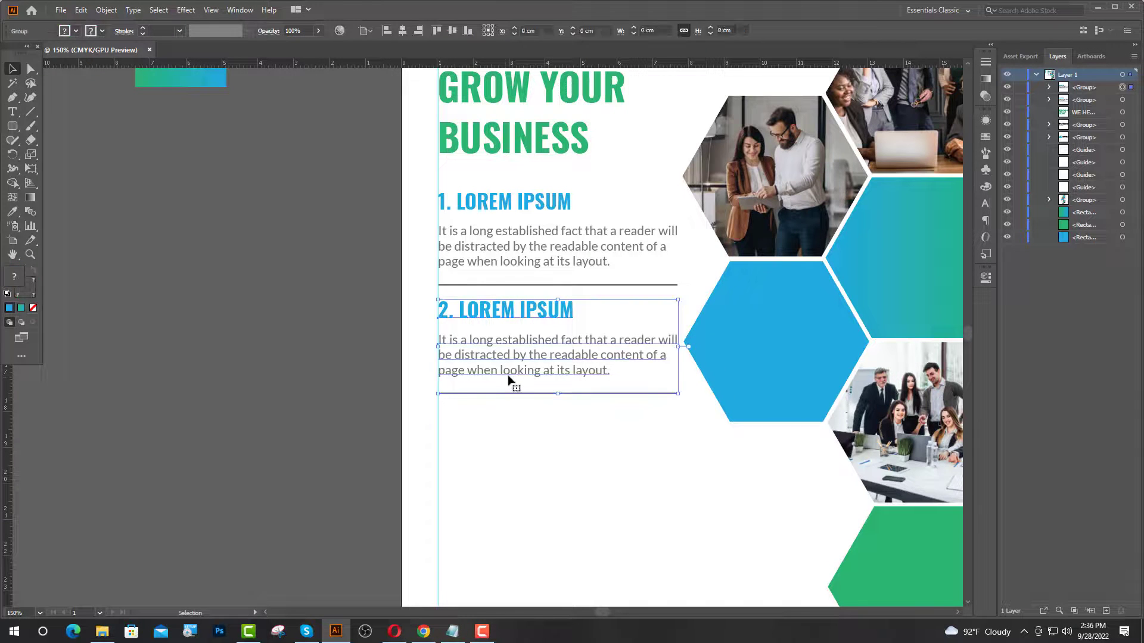
drag(513, 374, 506, 463)
scroll(480, 409, up, 5)
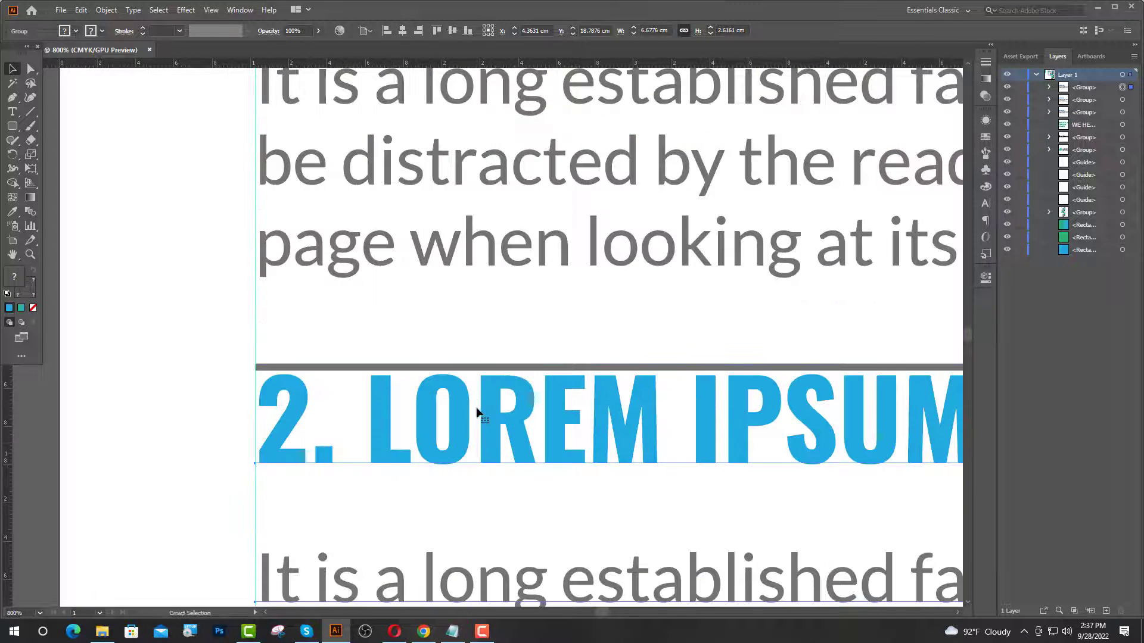
drag(481, 417, 482, 412)
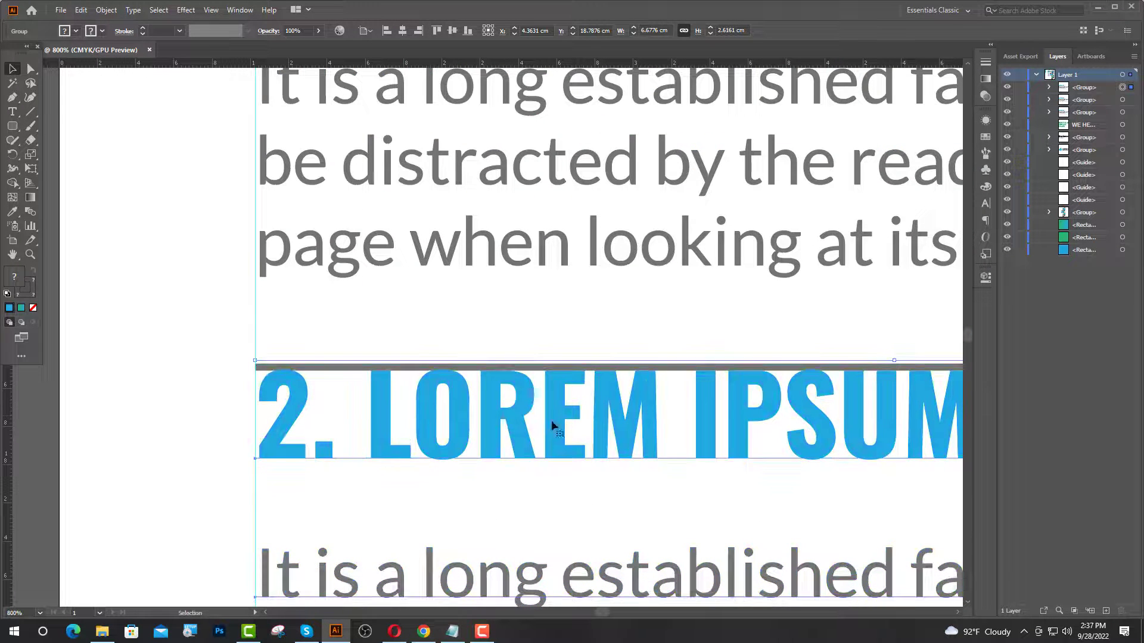
key(Down)
key(Down)
key(Down)
key(Down)
key(Down)
key(Down)
key(Down)
key(Down)
key(Down)
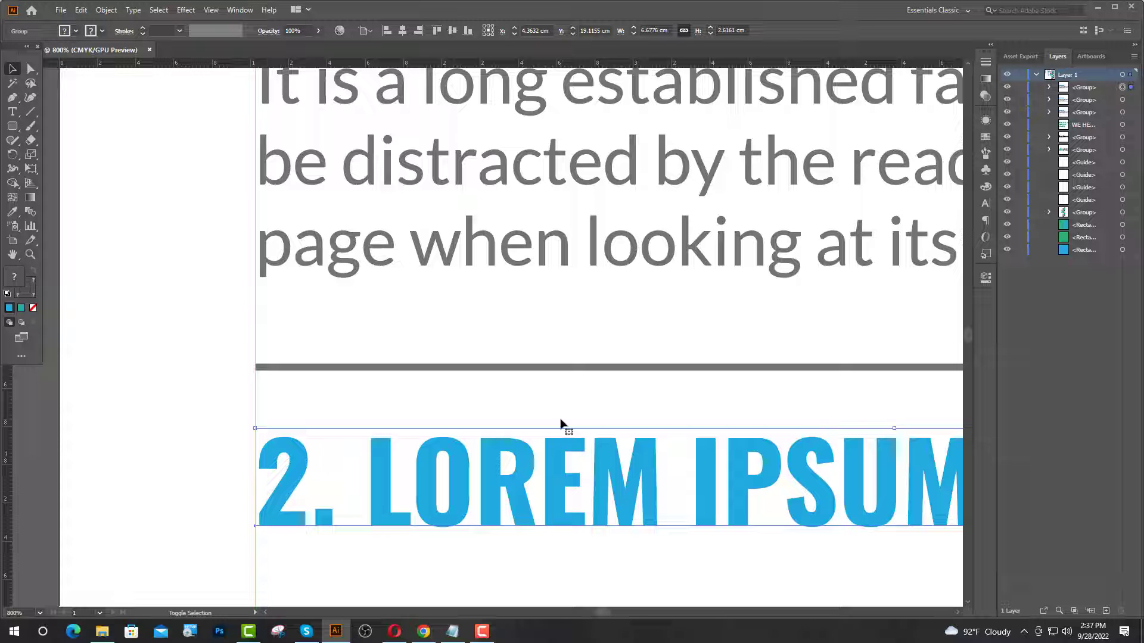
key(Down)
key(Down)
key(Down)
key(Down)
key(Down)
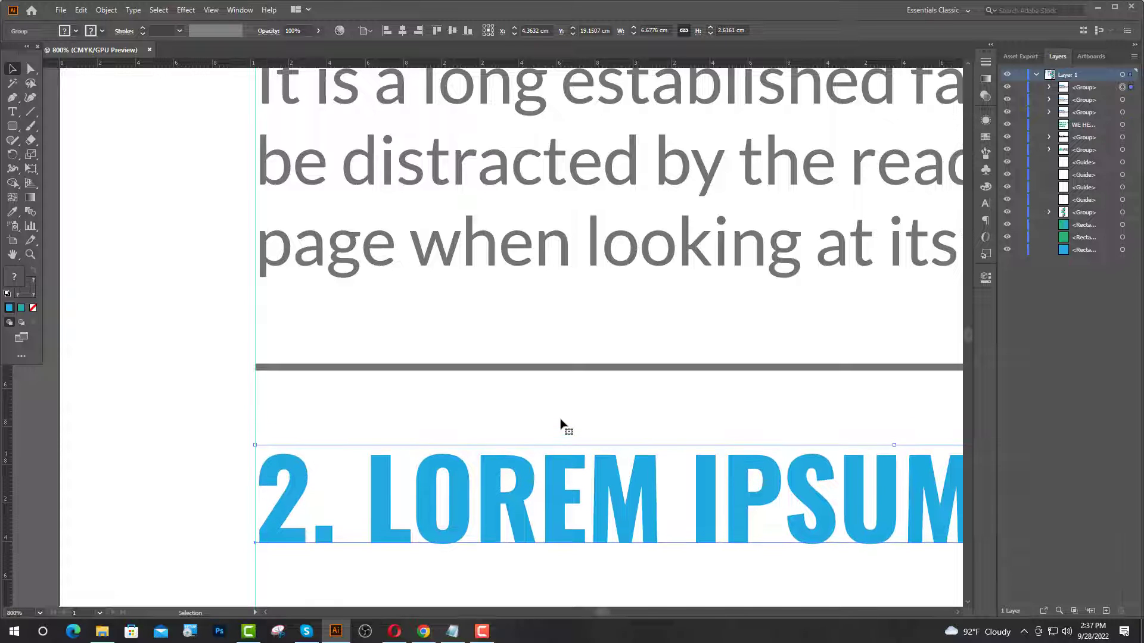
key(ctrl+0)
click(270, 422)
scroll(409, 421, down, 1)
click(12, 112)
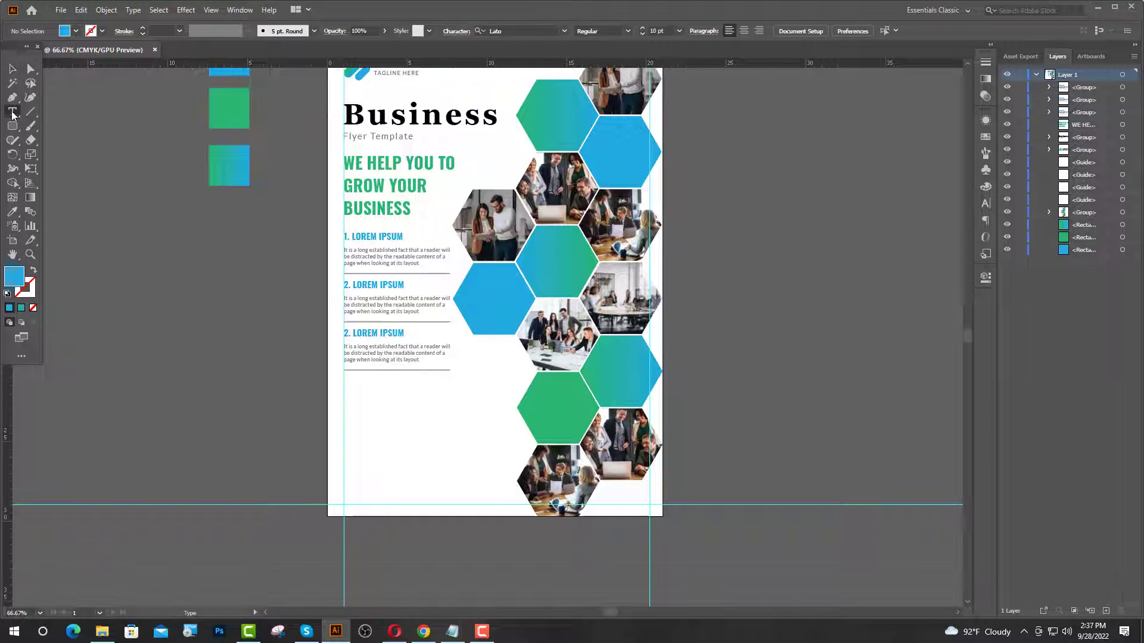
- Change the third section's heading number to 3
double_click(346, 333)
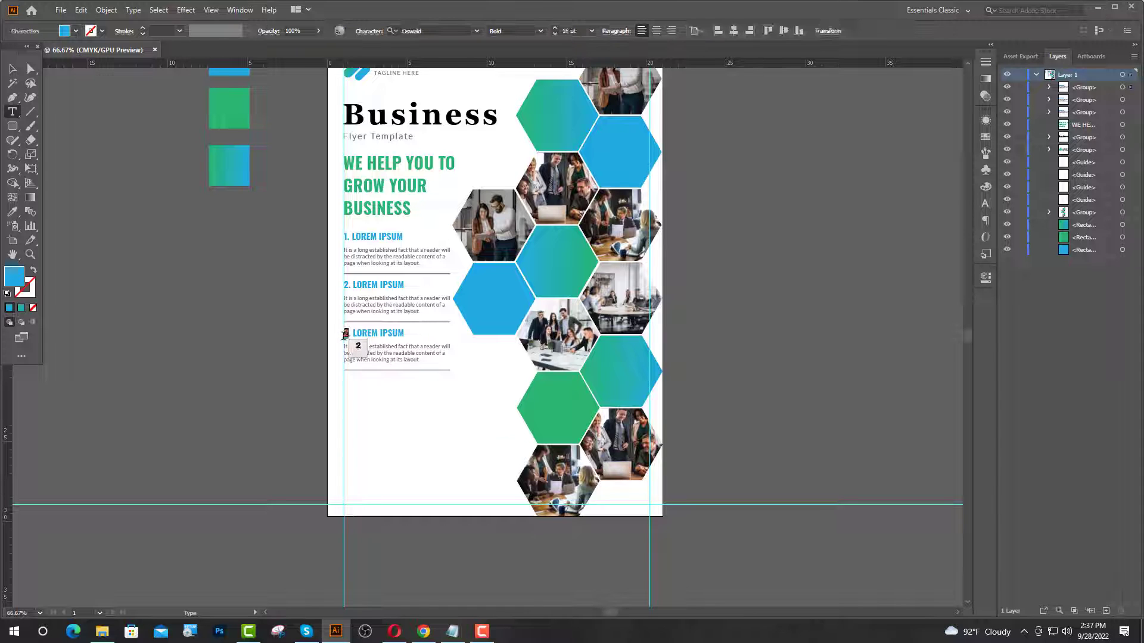
key(Escape)
key(ctrl+1)
scroll(390, 319, down, 1)
- Duplicate the third section below it and nudge the copy down
click(379, 259)
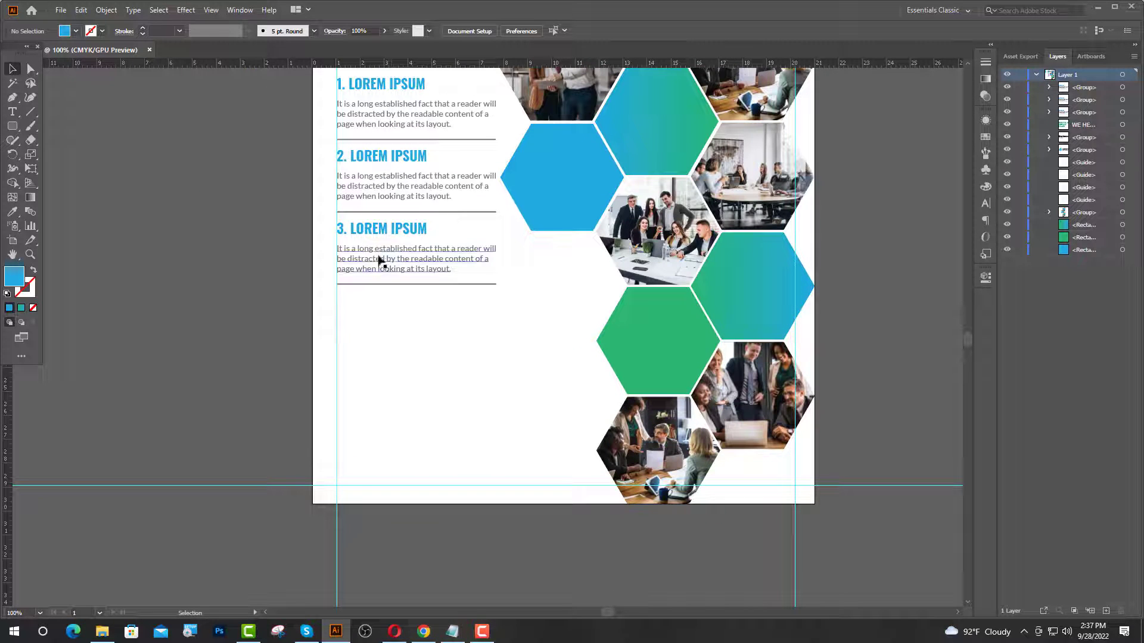
drag(380, 258, 381, 333)
scroll(428, 359, up, 1)
scroll(374, 334, up, 5)
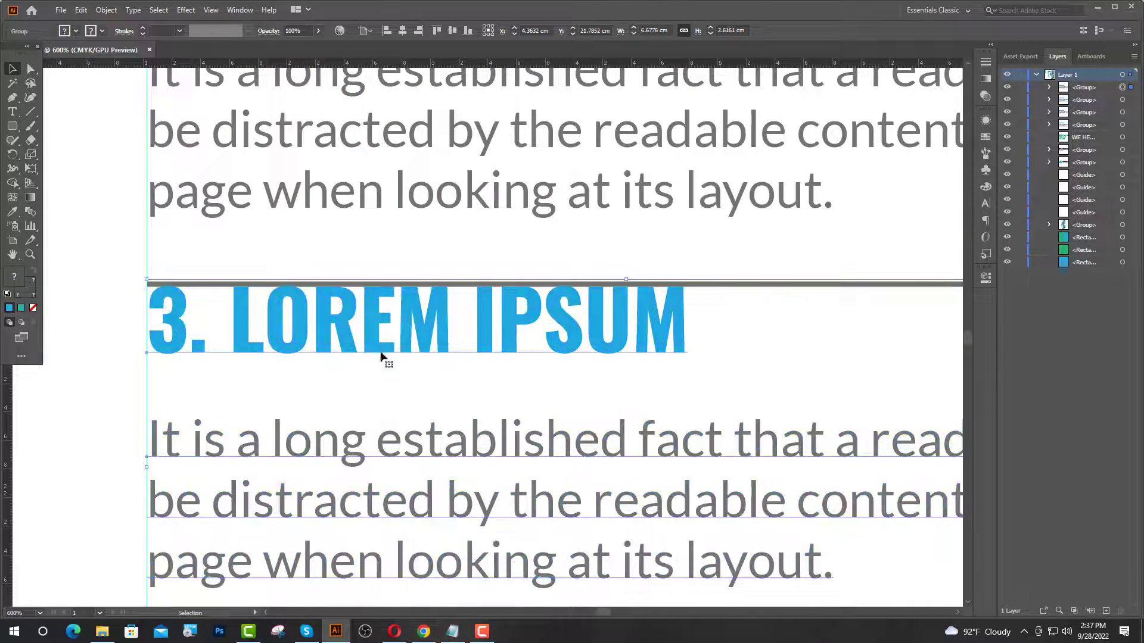
scroll(383, 357, down, 4)
scroll(441, 314, down, 2)
key(Down)
key(Down)
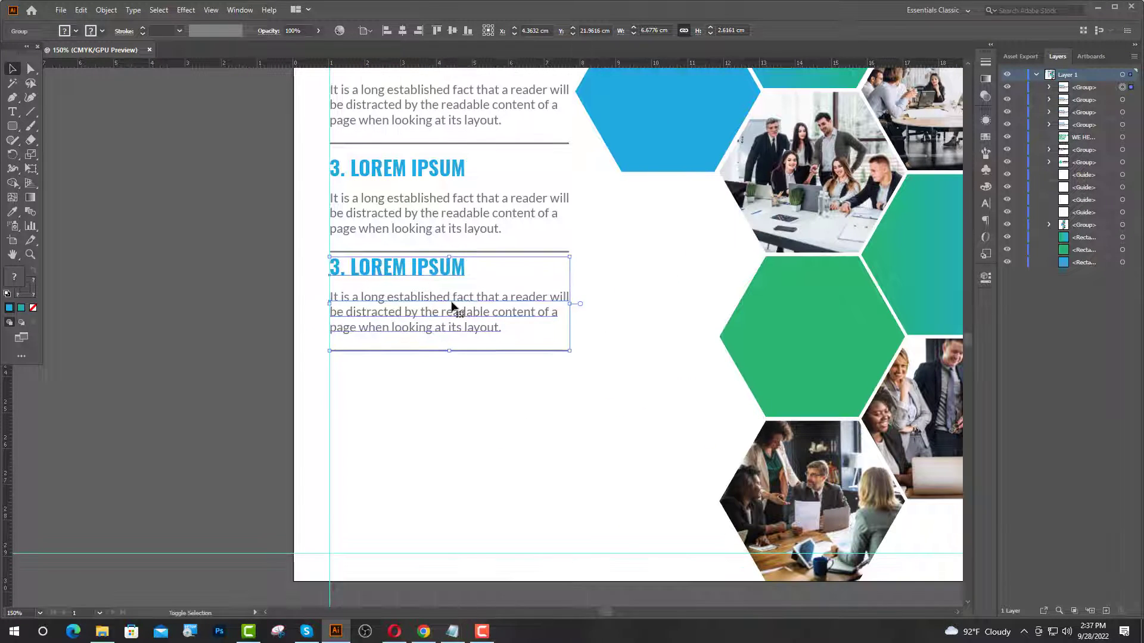
key(Down)
key(Down)
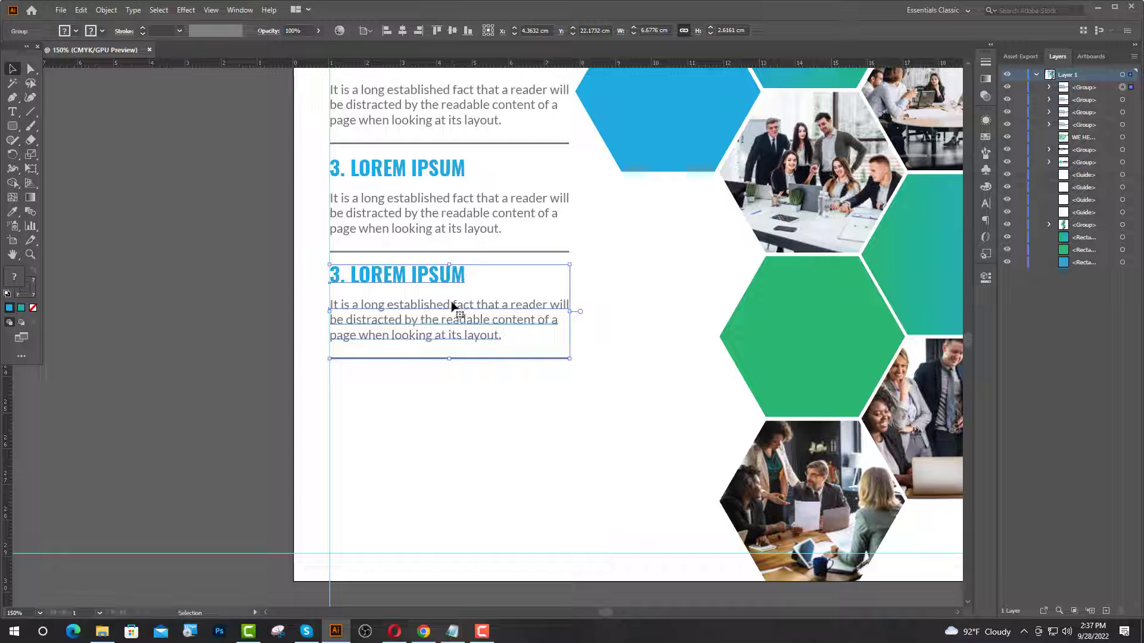
scroll(452, 307, up, 2)
click(232, 250)
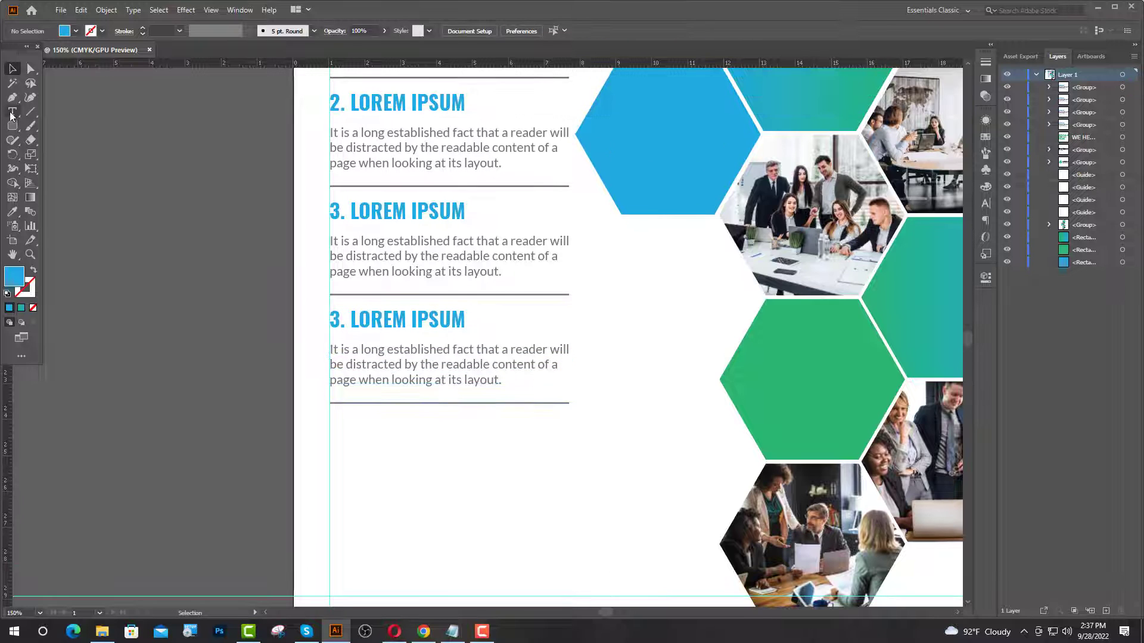
- Renumber the new fourth section's heading to 4
click(13, 112)
drag(340, 323, 332, 322)
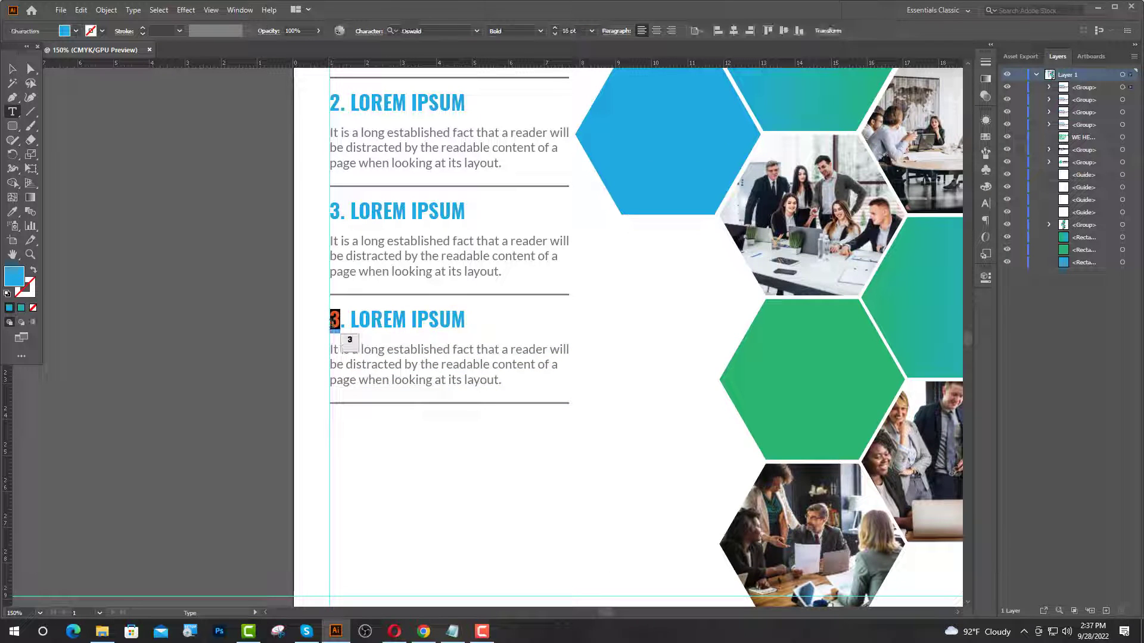
text(4)
ctrl+click(250, 262)
- Delete the divider line under the fourth section
click(30, 69)
click(378, 403)
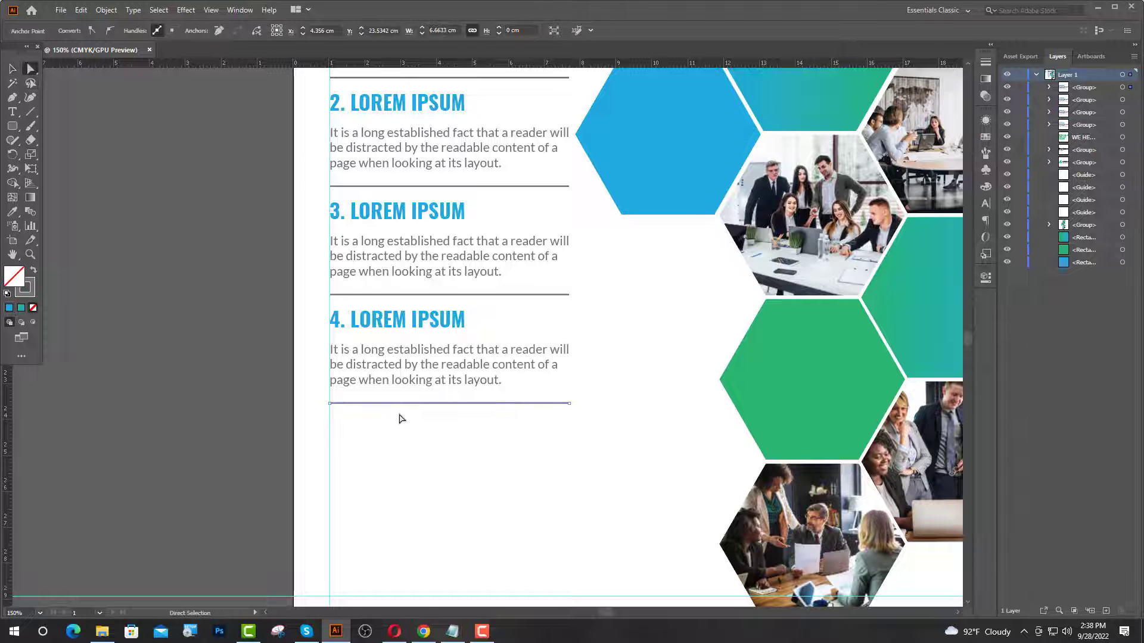
key(Delete)
key(ctrl+0)
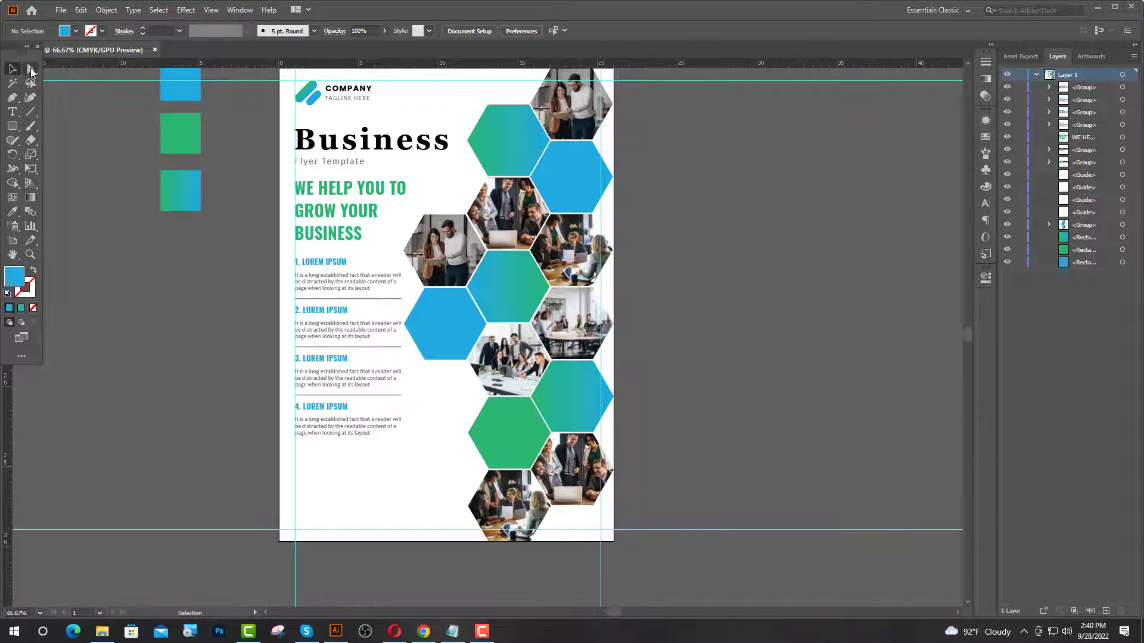
- Select headings 1–4 and apply the green swatch colour to them
click(326, 266)
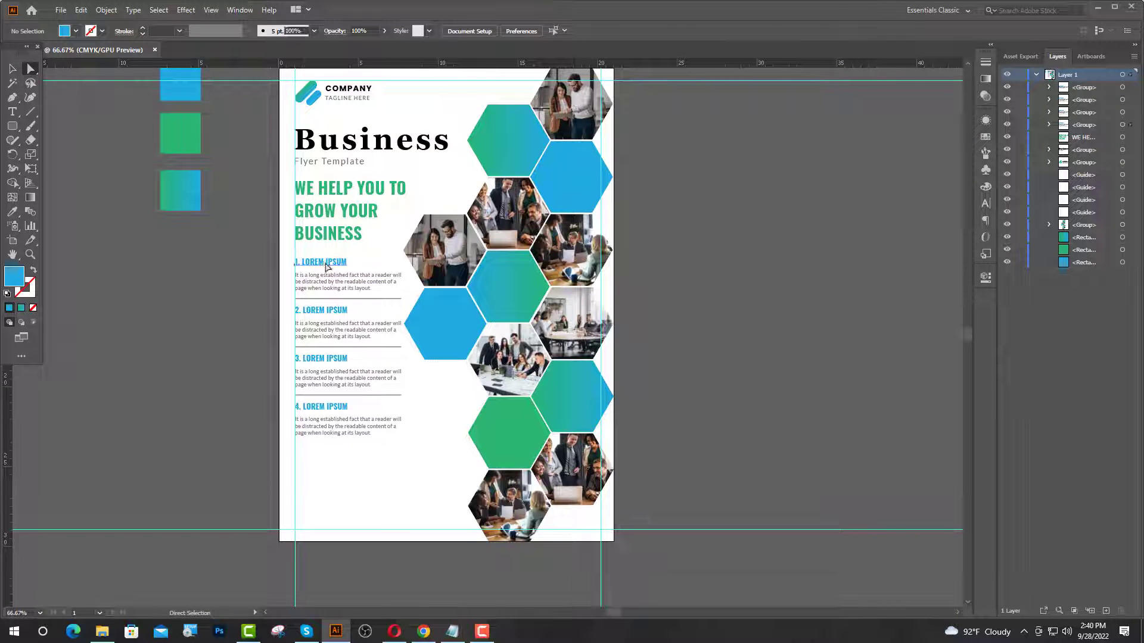
shift+click(325, 325)
shift+click(322, 360)
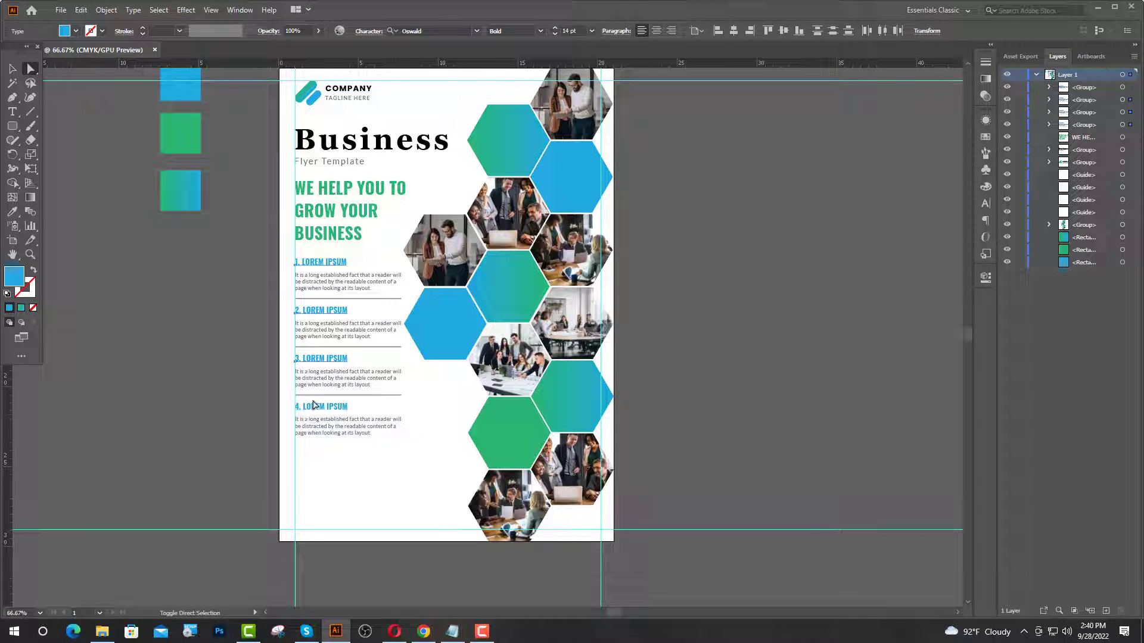
shift+click(316, 407)
click(12, 211)
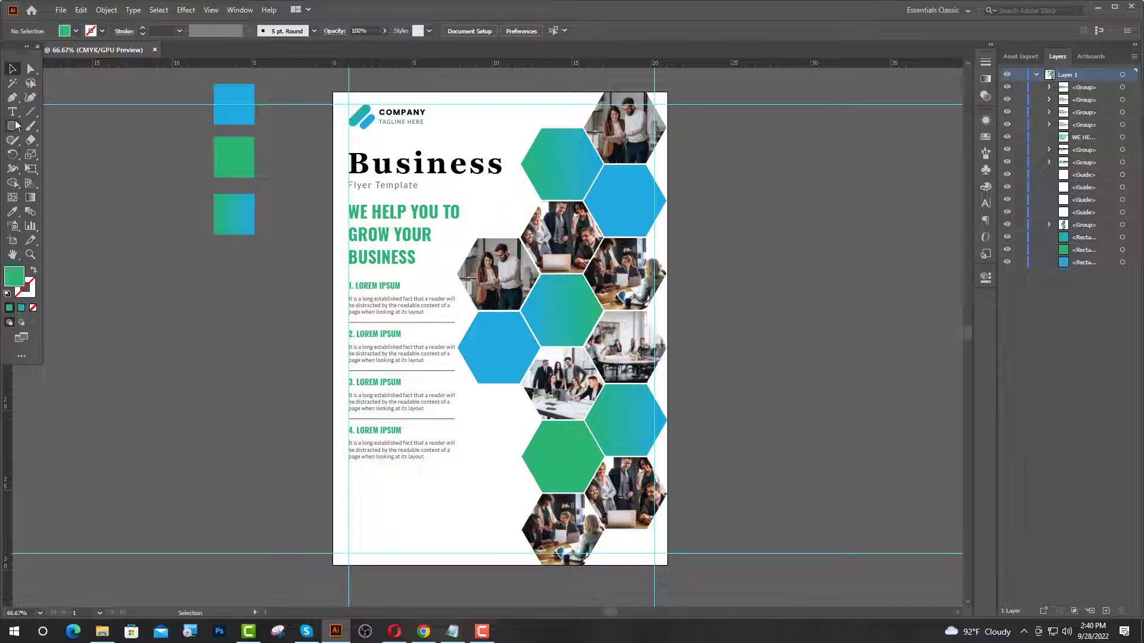
click(14, 112)
- Add a 12 pt text line below section 4 for the new heading
click(349, 481)
scroll(377, 532, up, 3)
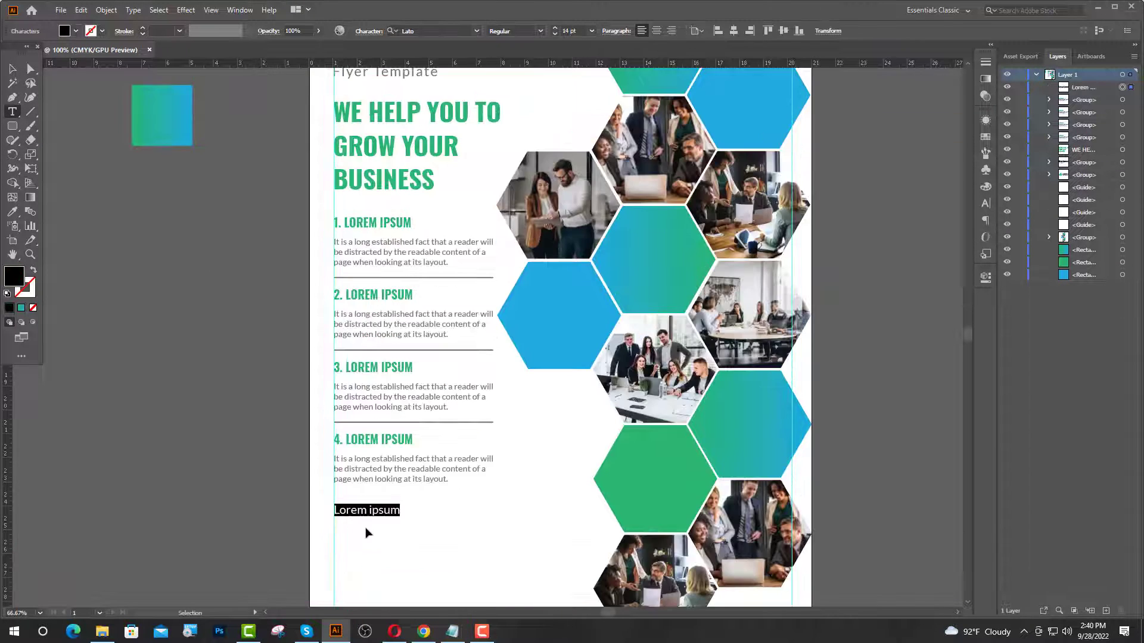
double_click(566, 30)
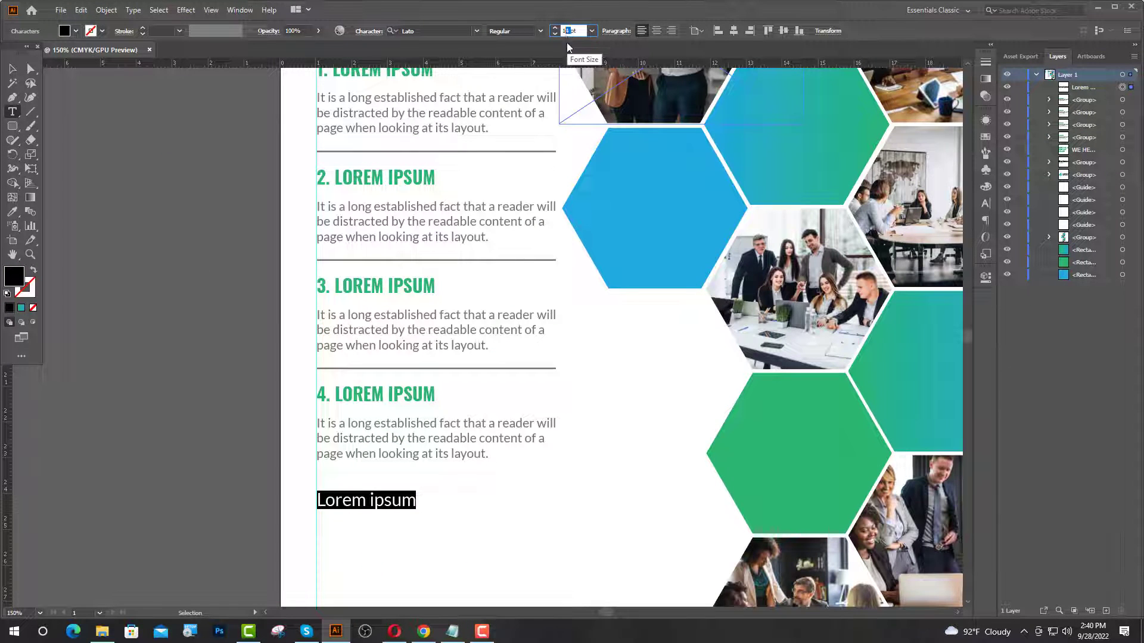
text(12)
key(Return)
scroll(429, 364, down, 3)
key(Escape)
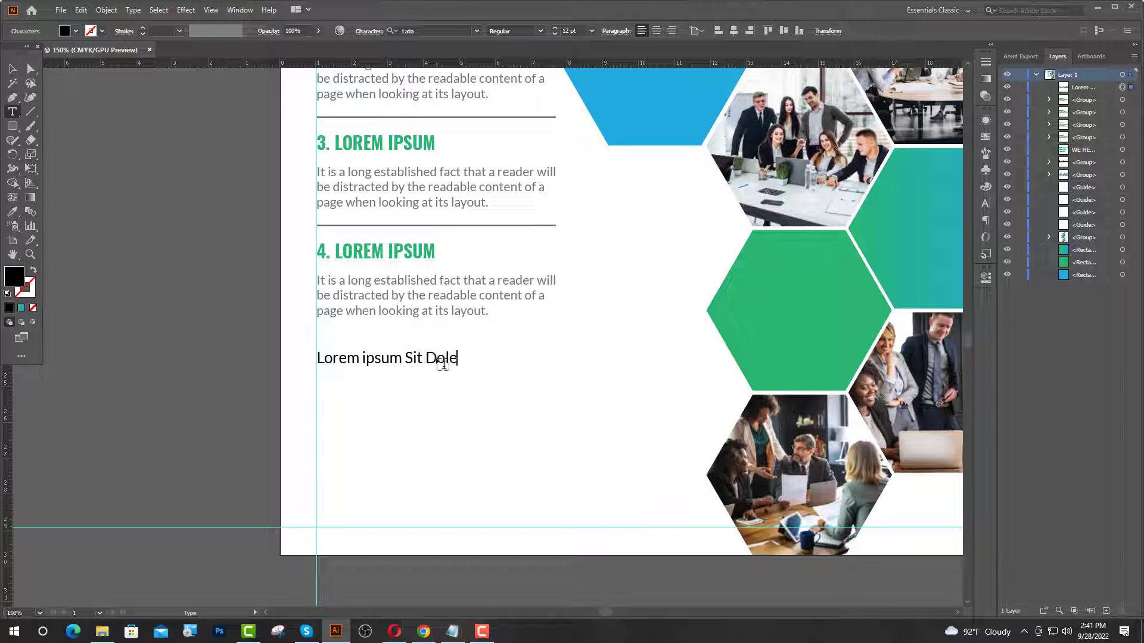
key(Escape)
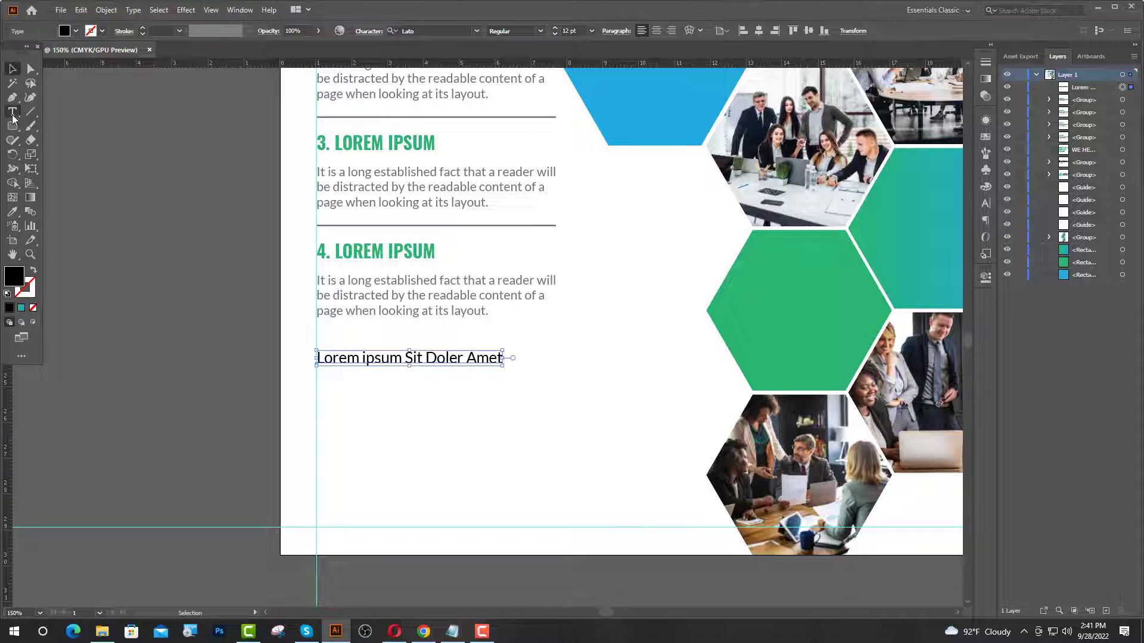
- Fix the 'Lorem Ipsum Sit Doler Amet' heading's capitalisation and make it Bold
click(12, 112)
click(365, 356)
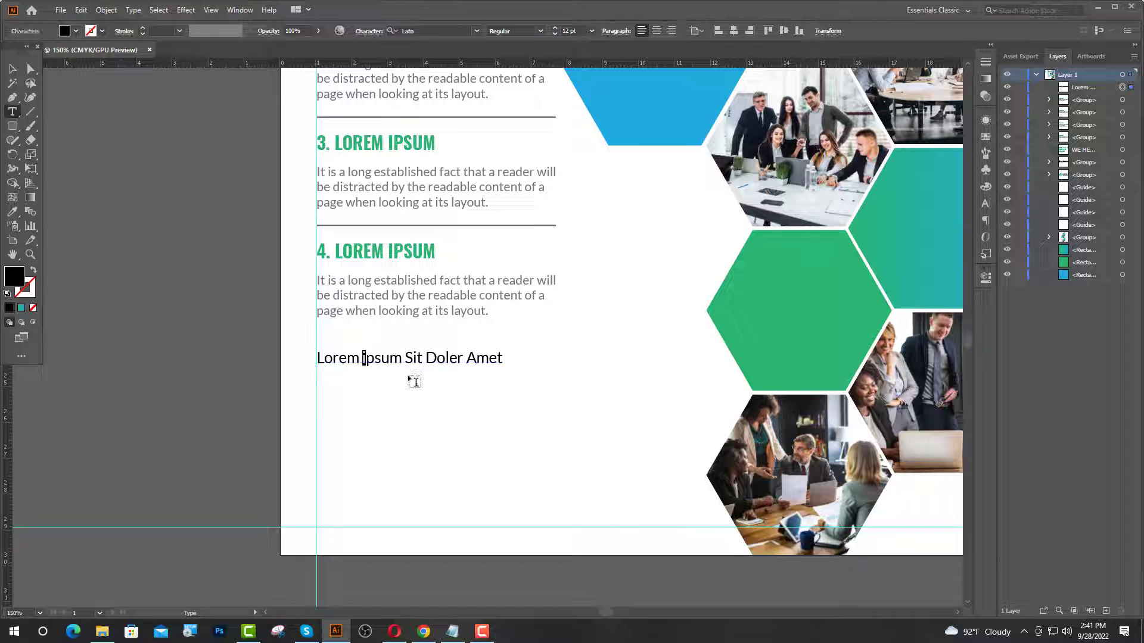
text(I)
click(12, 69)
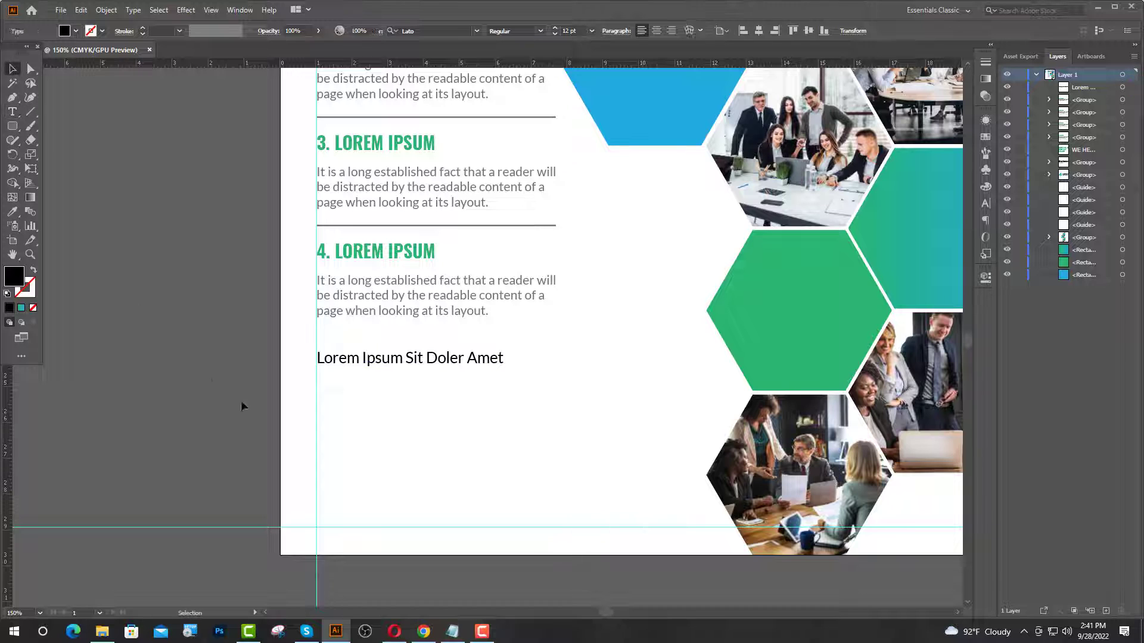
click(241, 400)
click(417, 371)
click(542, 30)
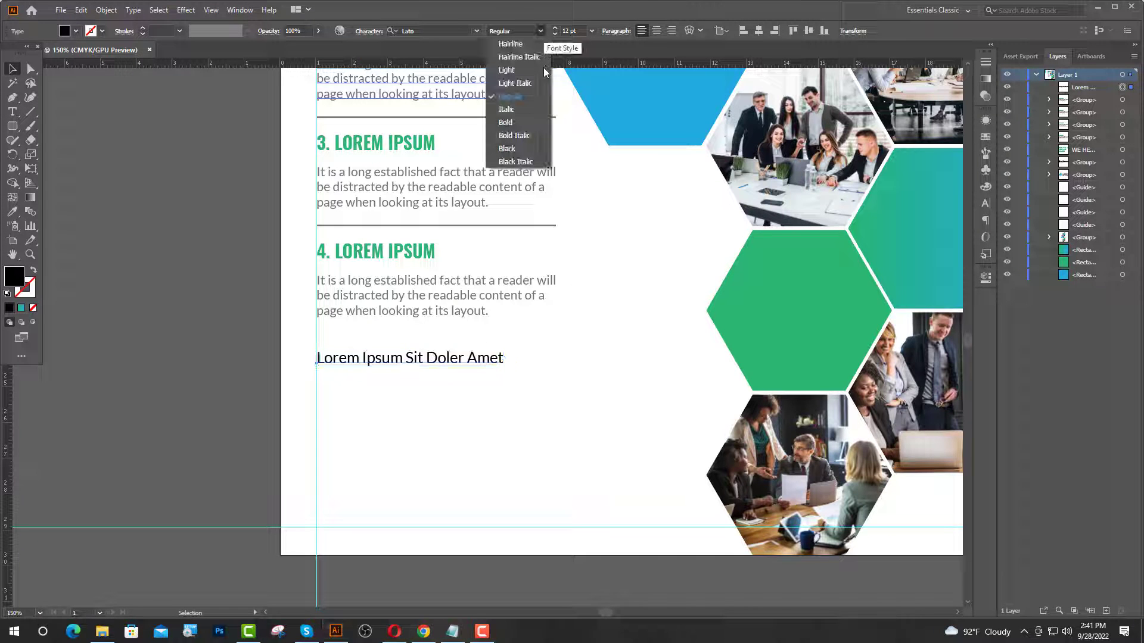
click(505, 122)
click(53, 185)
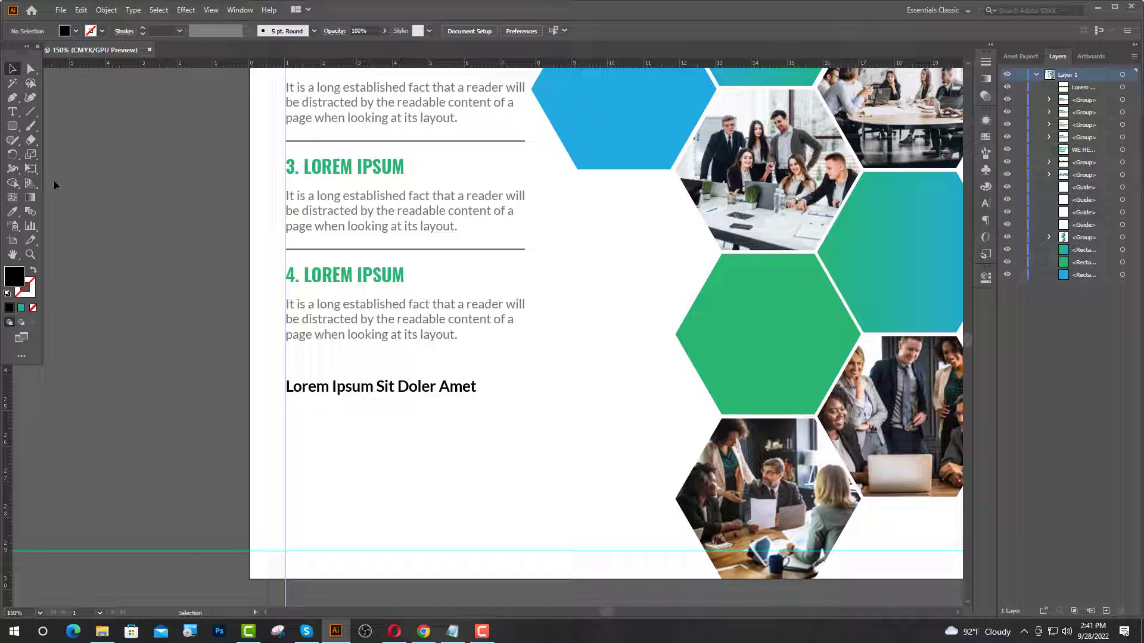
- Add a 10 pt Regular placeholder text line below the heading
click(12, 113)
click(285, 402)
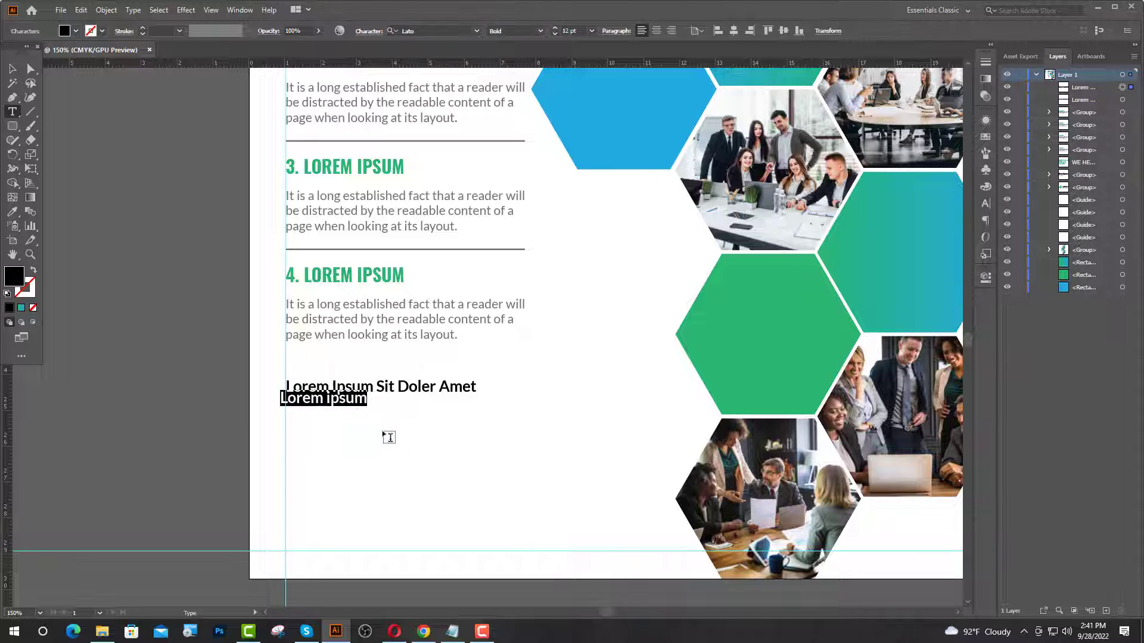
double_click(566, 30)
text(10)
key(Return)
click(540, 31)
click(511, 96)
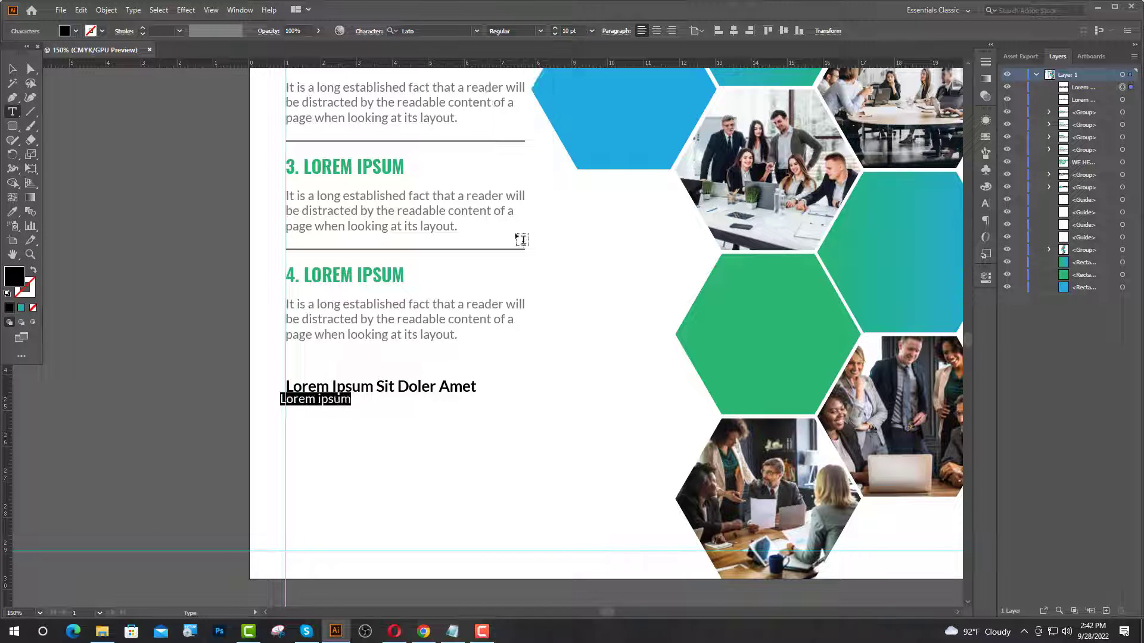
- Copy a filler sentence from lipsum.com in Chrome
click(424, 631)
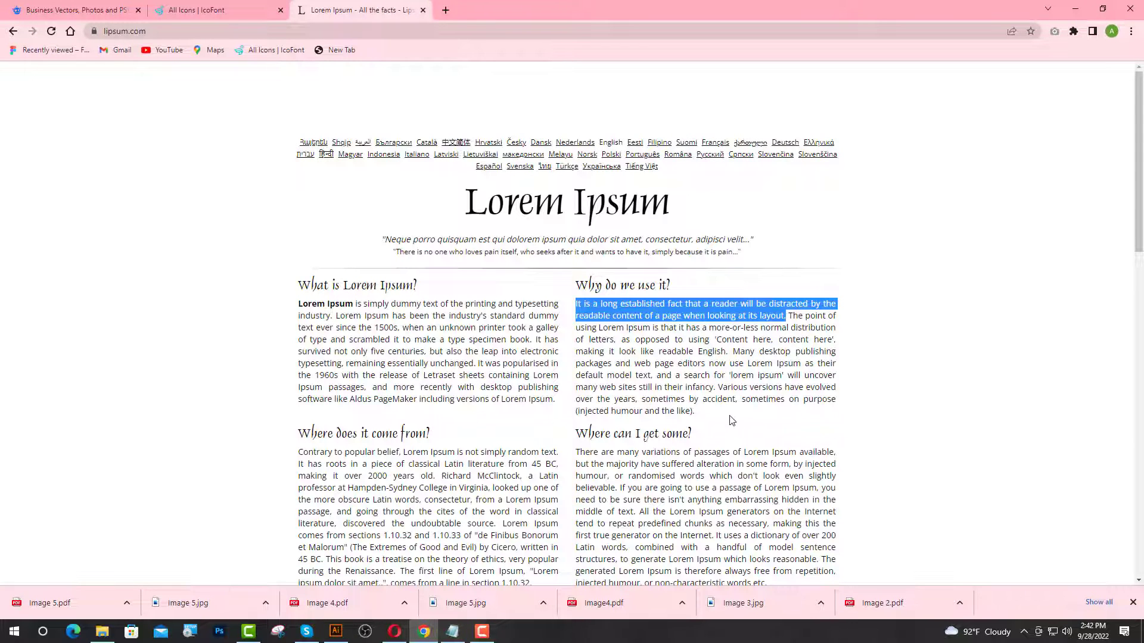
scroll(718, 411, down, 1)
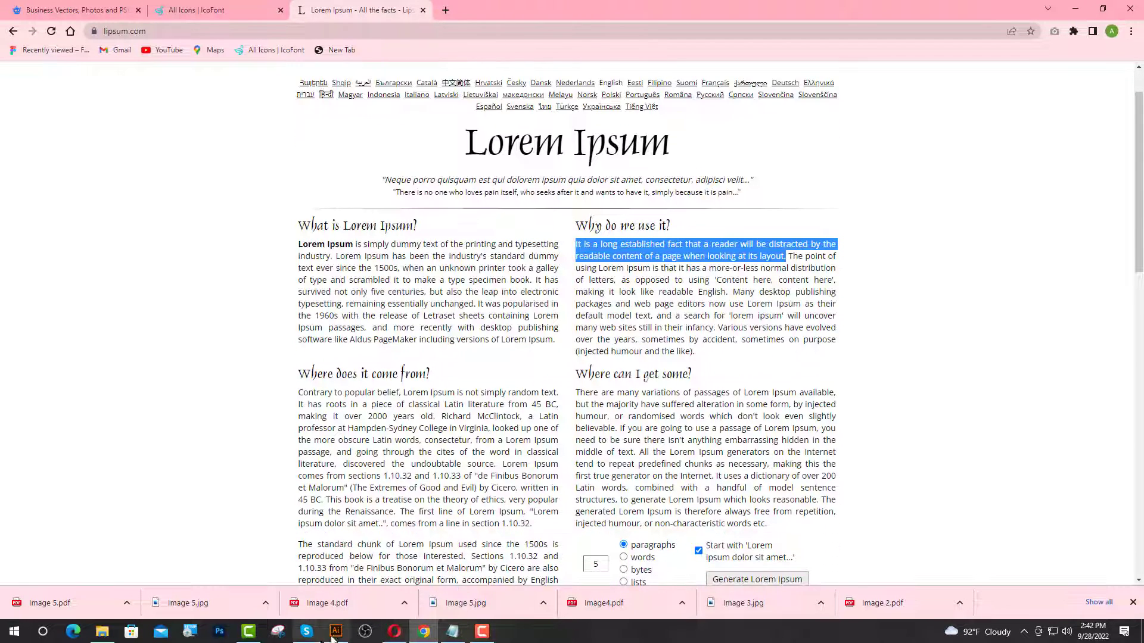
click(334, 633)
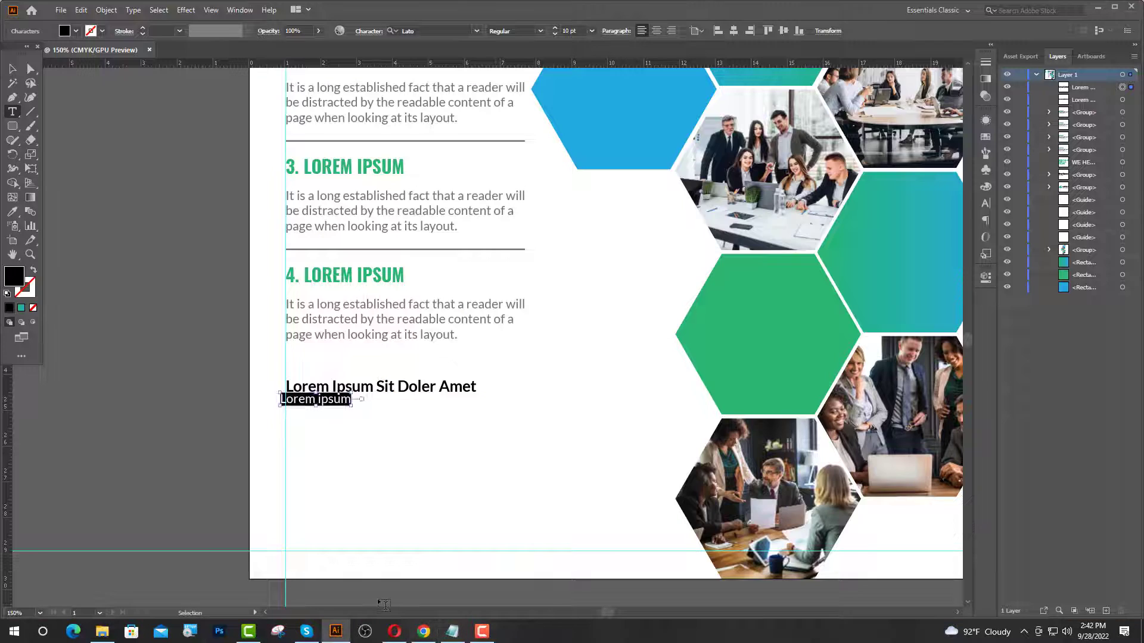
- Paste the lorem sentence, align it under the heading, and match section 4's grey style
text(It is a long established fact that a reader will be distracted by the readable content of a page when looking at its layout.)
key(ctrl+plus)
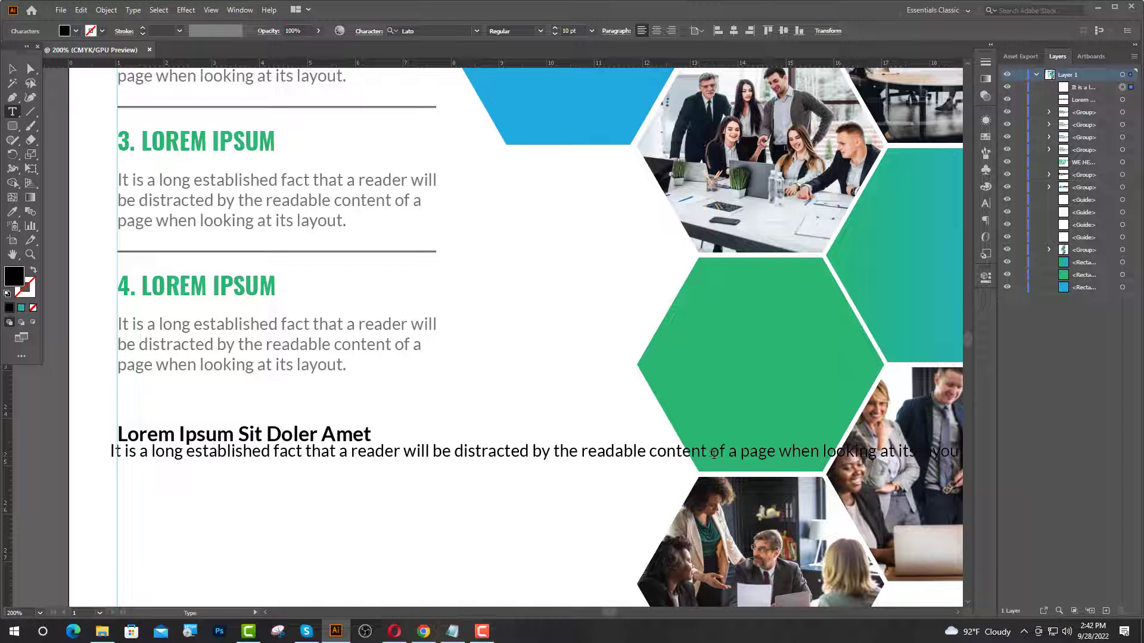
key(Escape)
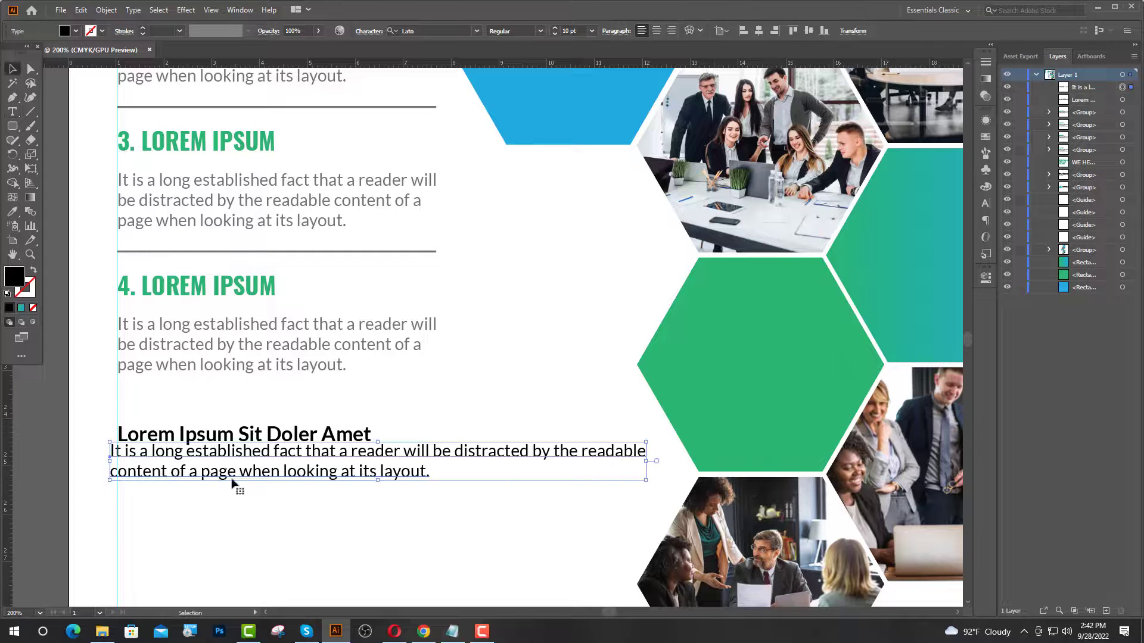
drag(234, 477, 239, 494)
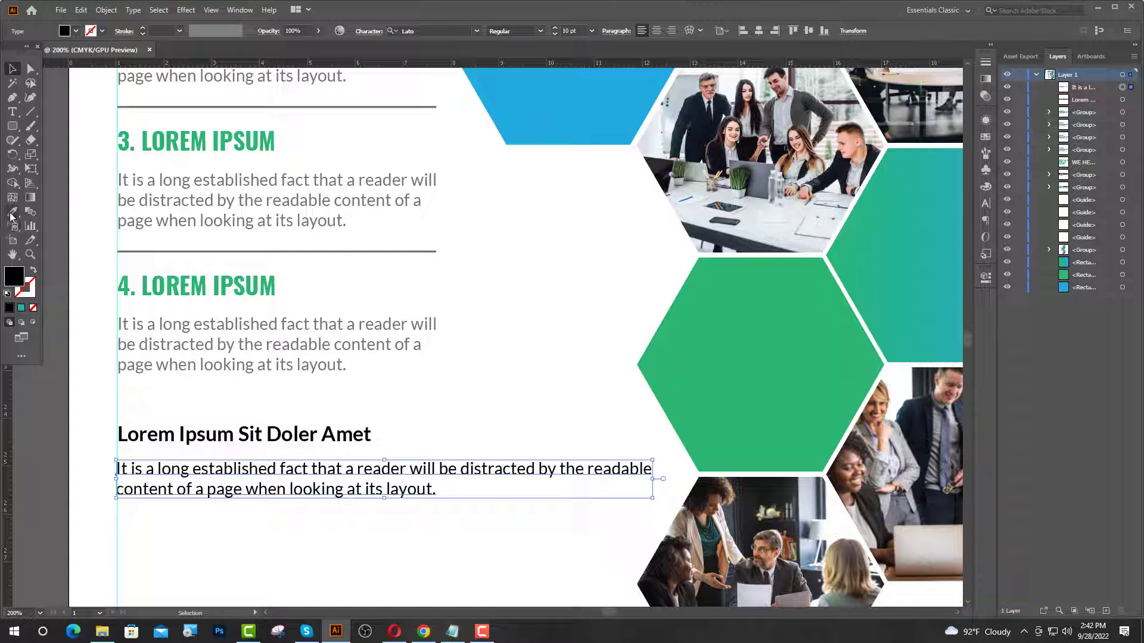
click(11, 212)
click(136, 341)
- Apply section 4's grey text style to the 'Lorem Ipsum Sit Doler Amet' heading
key(v)
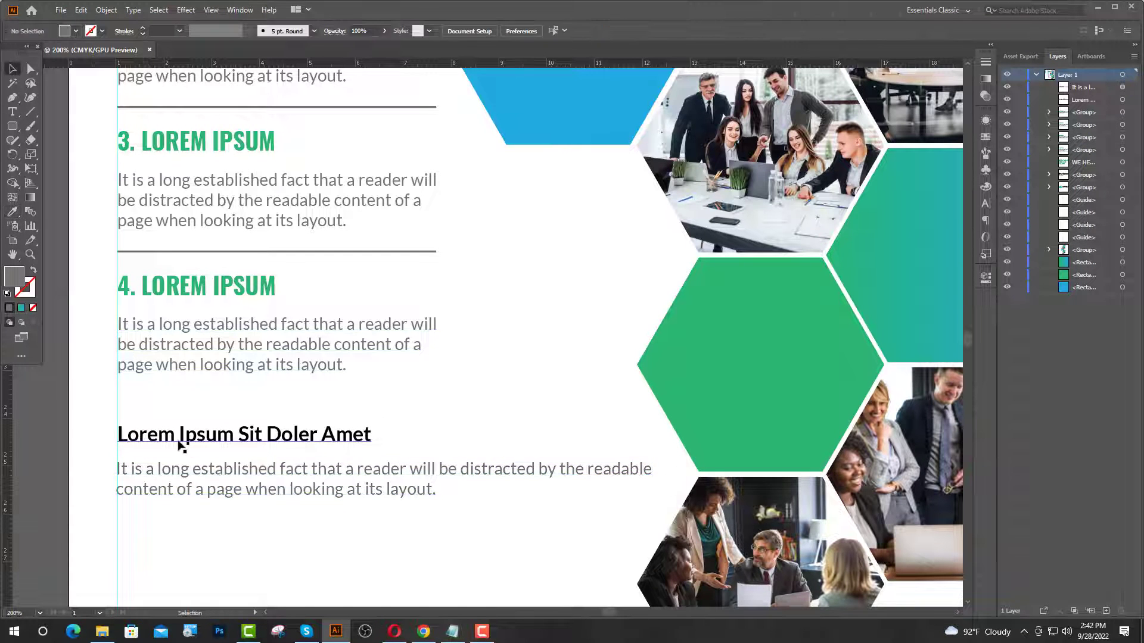
click(196, 440)
scroll(232, 455, up, 4)
key(i)
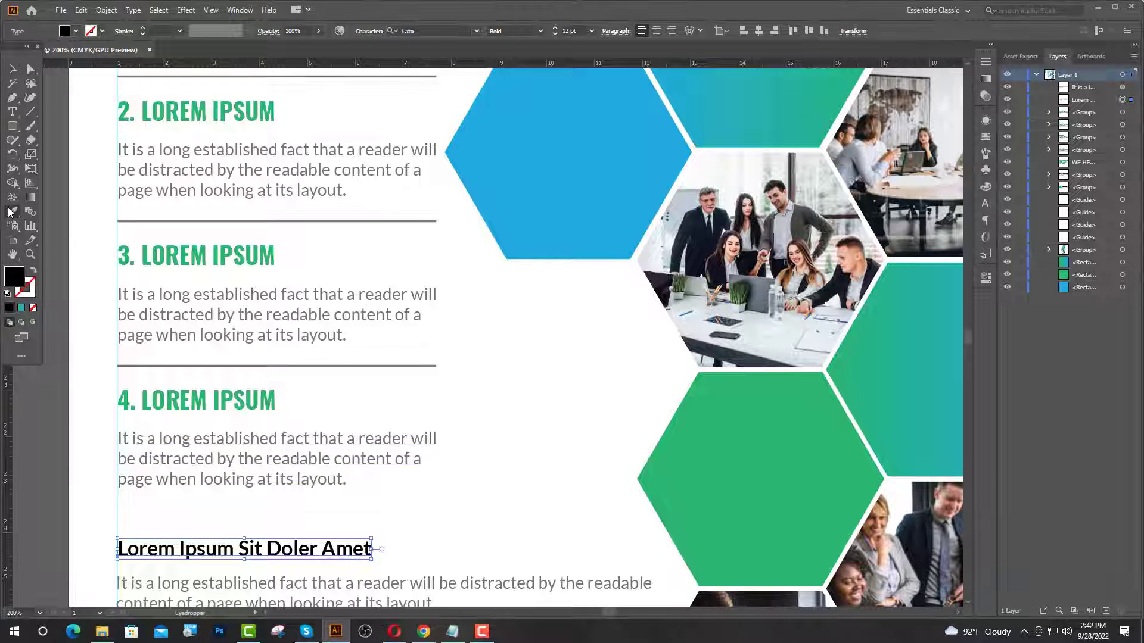
click(158, 467)
- Set the heading to 12 pt Bold
key(v)
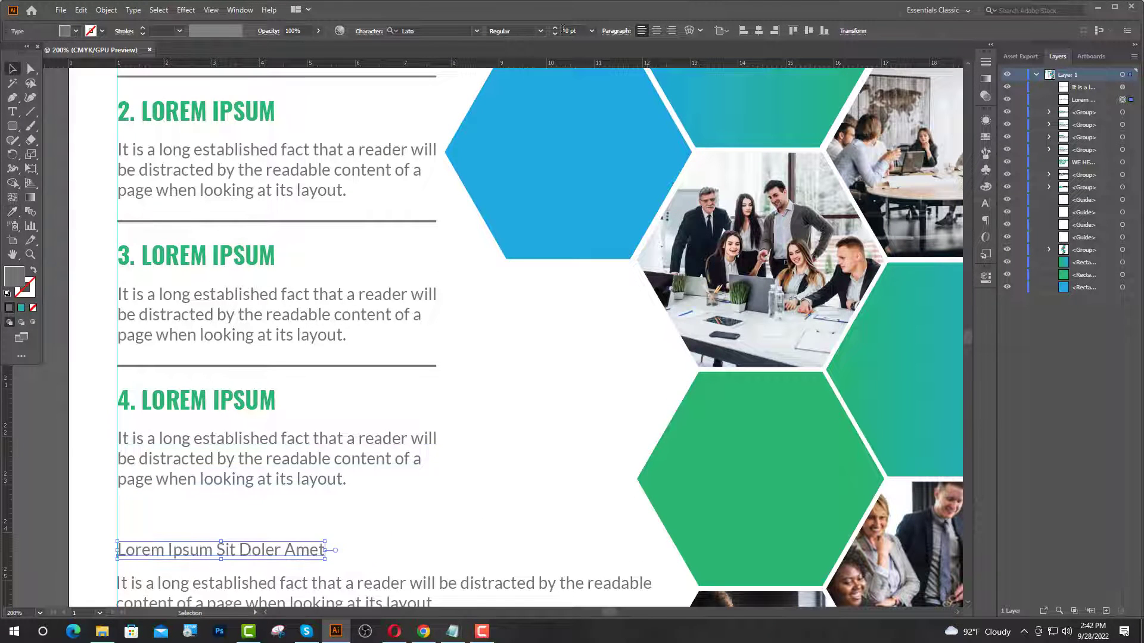
click(564, 32)
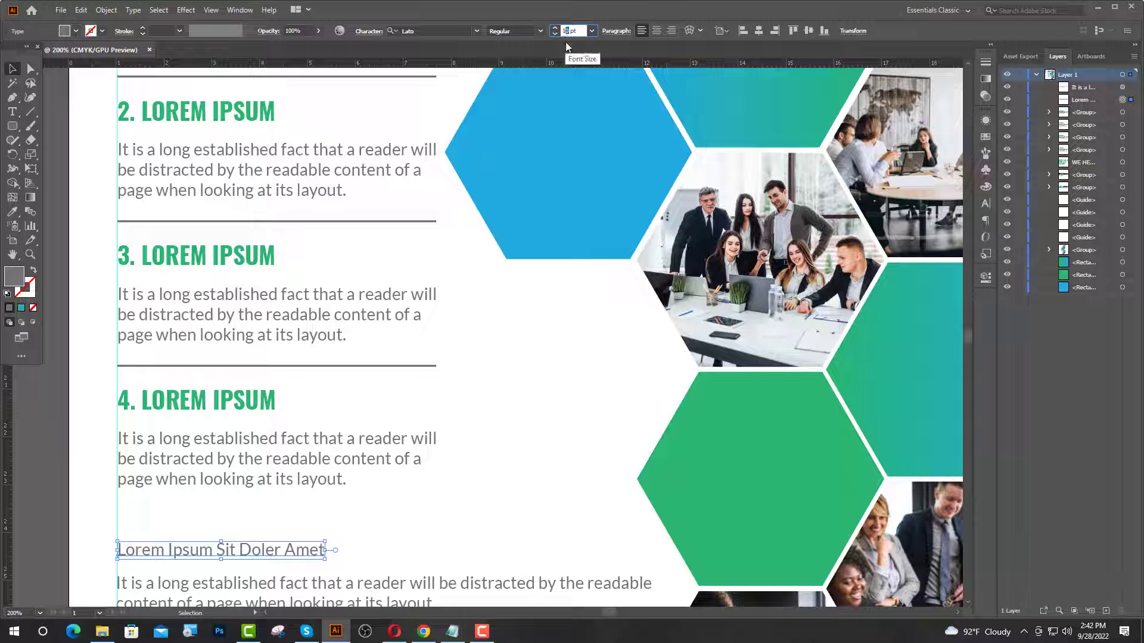
text(12)
key(Return)
click(540, 33)
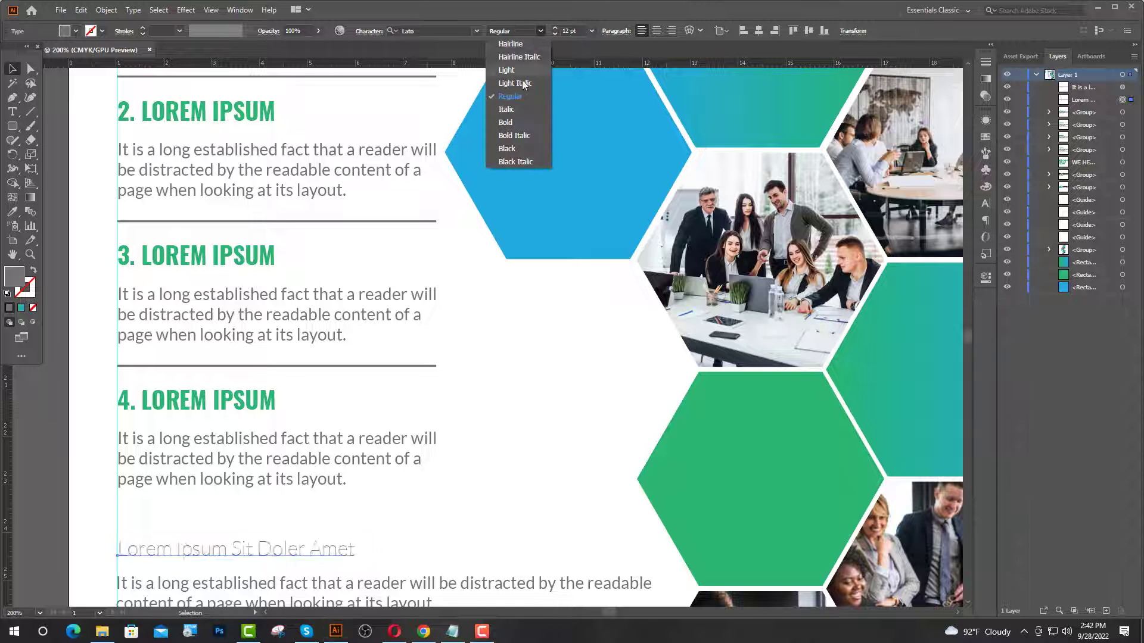
click(512, 120)
key(ctrl+1)
click(141, 69)
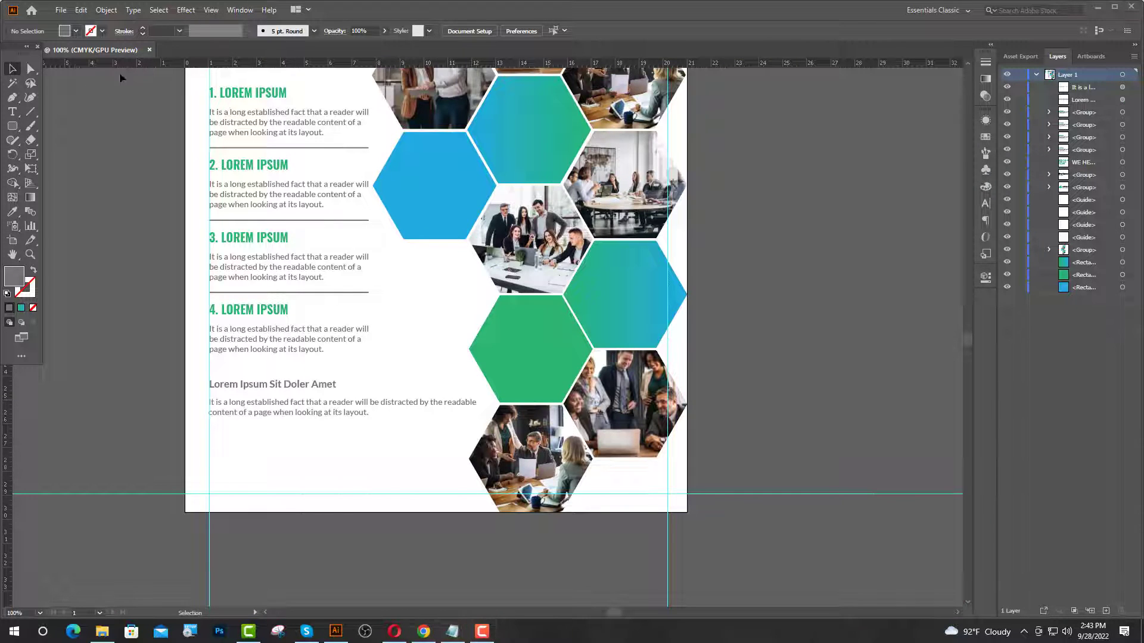
click(12, 111)
- Type a grey bold 'Contact With Us' heading below the paragraph, then start a text line under it
click(212, 451)
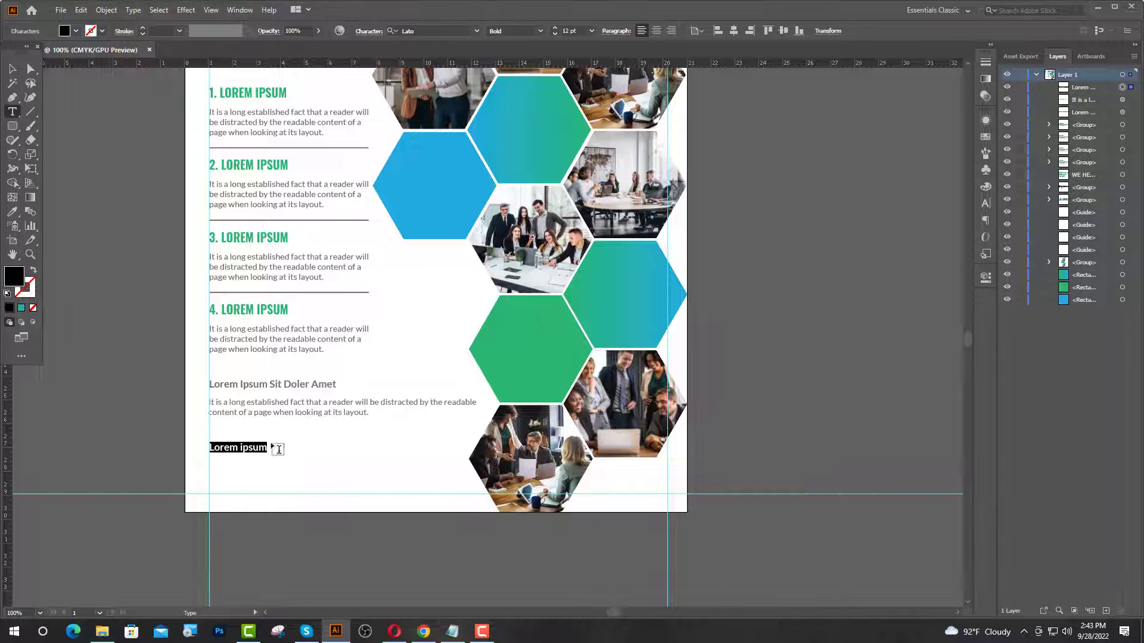
click(12, 213)
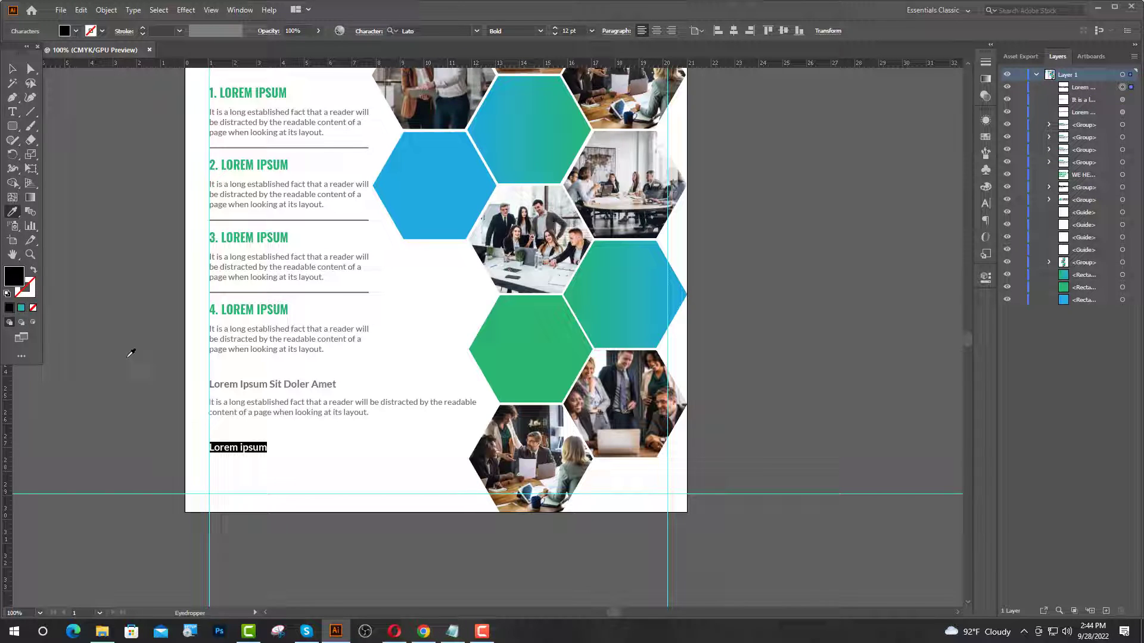
click(241, 382)
text(co)
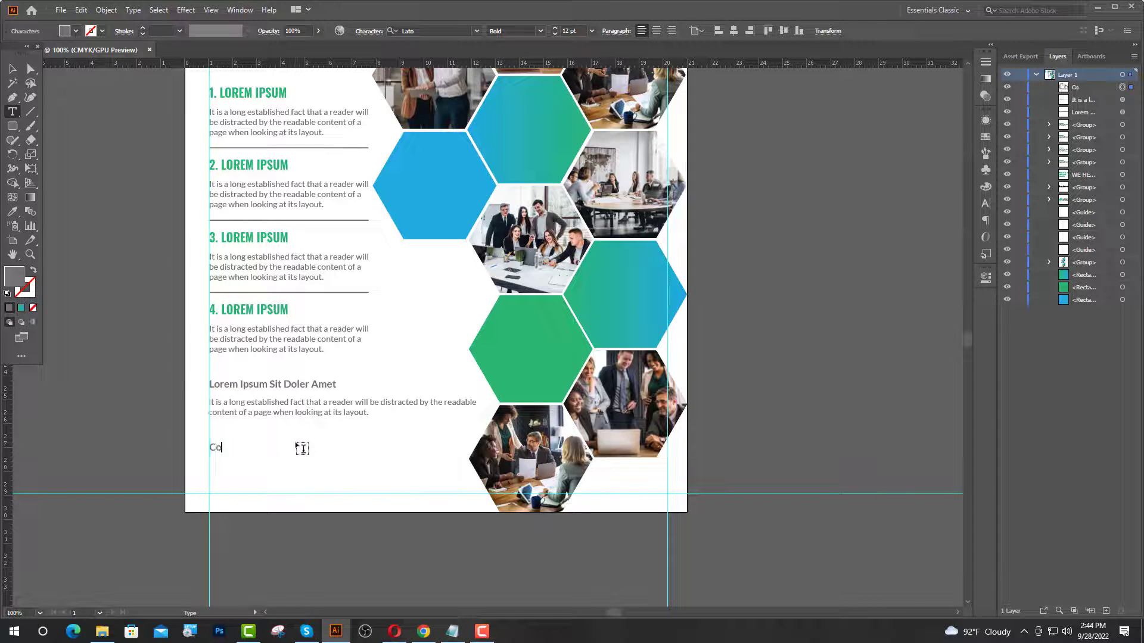
text(ntact With Us)
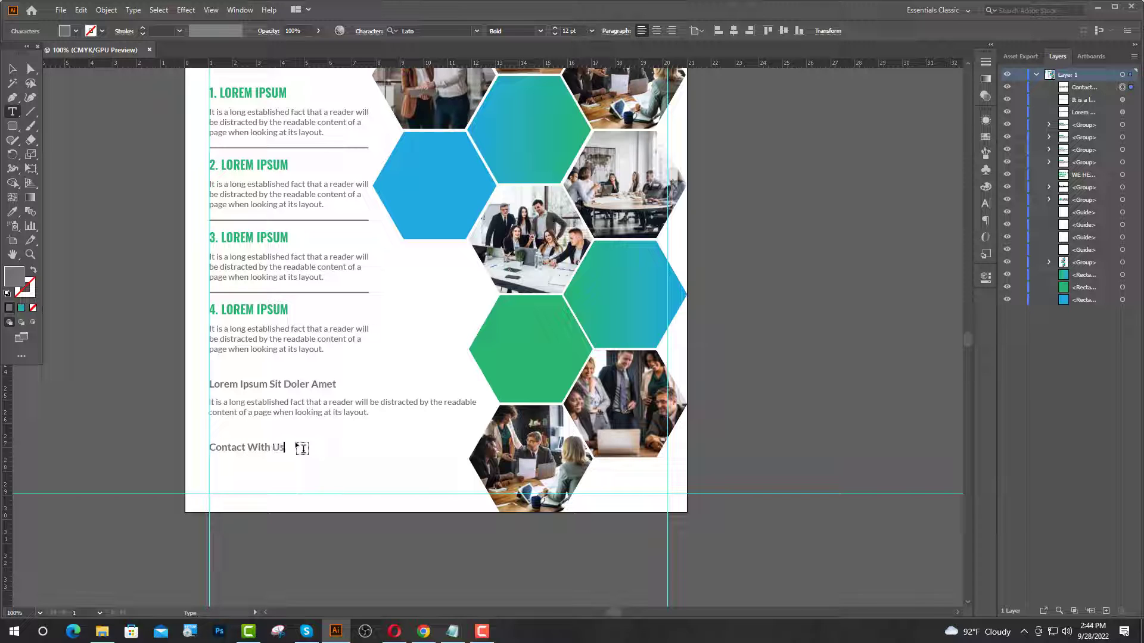
key(ctrl+plus)
key(Escape)
click(210, 477)
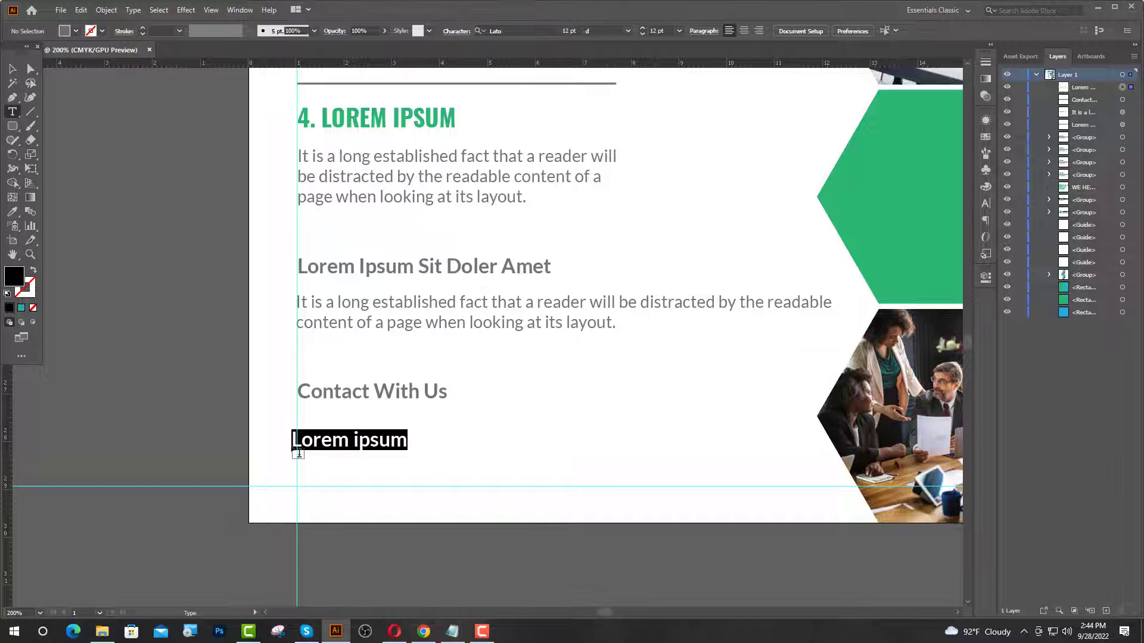
- Start a 10 pt text line under Contact With Us and give it the body paragraph's grey style
click(567, 31)
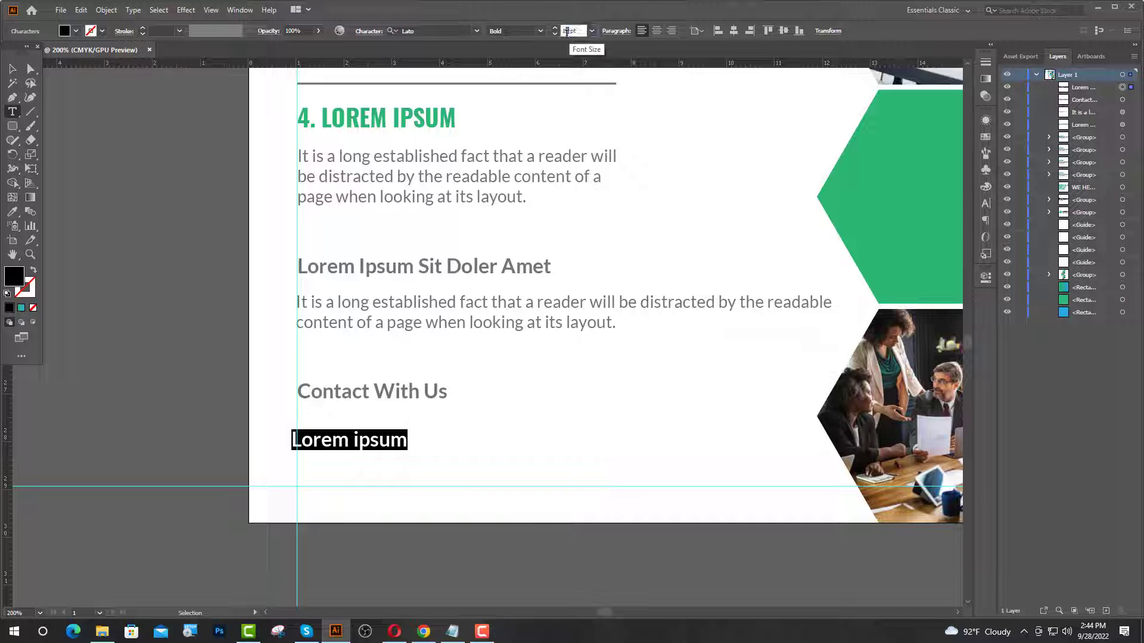
text(10)
key(Return)
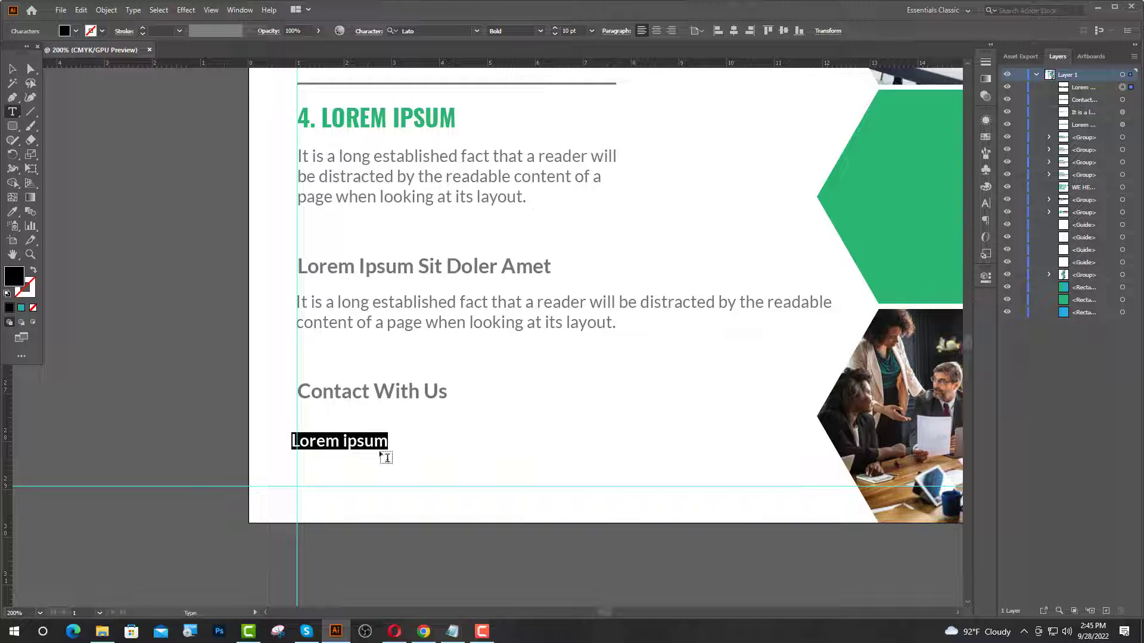
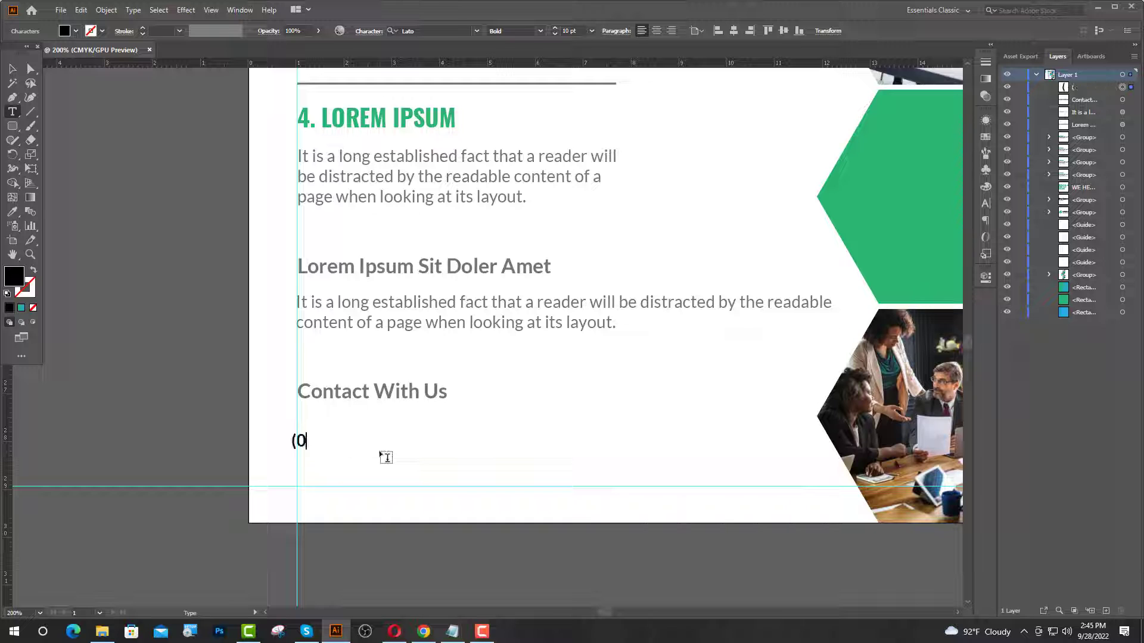
click(12, 69)
click(14, 215)
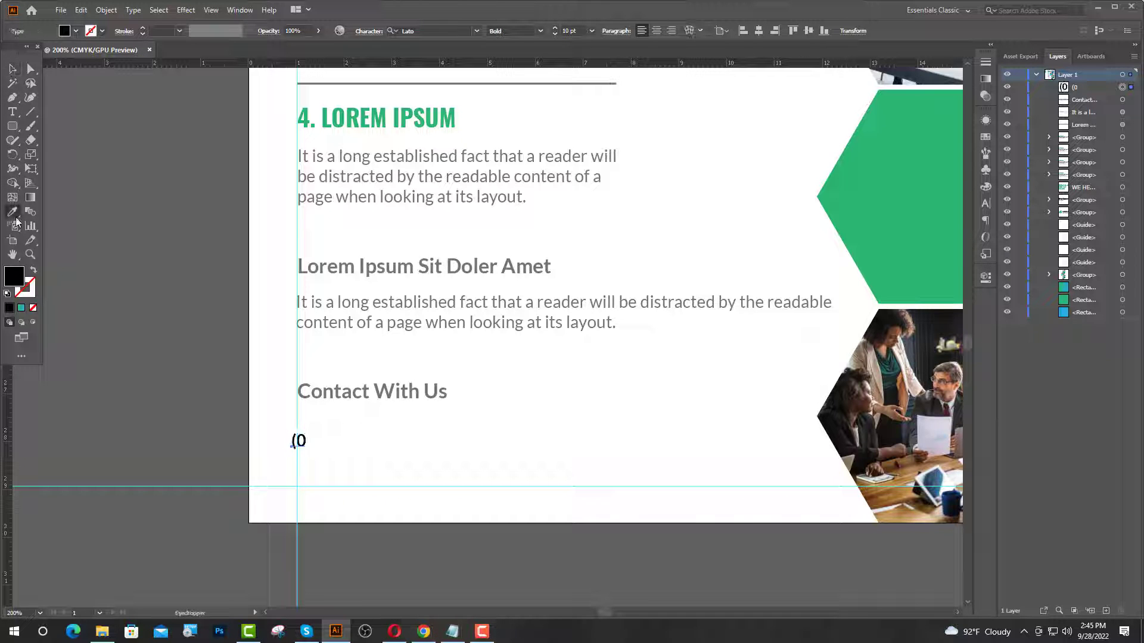
click(350, 302)
- Make the line bold and finish typing the placeholder phone number
key(t)
drag(285, 442, 340, 452)
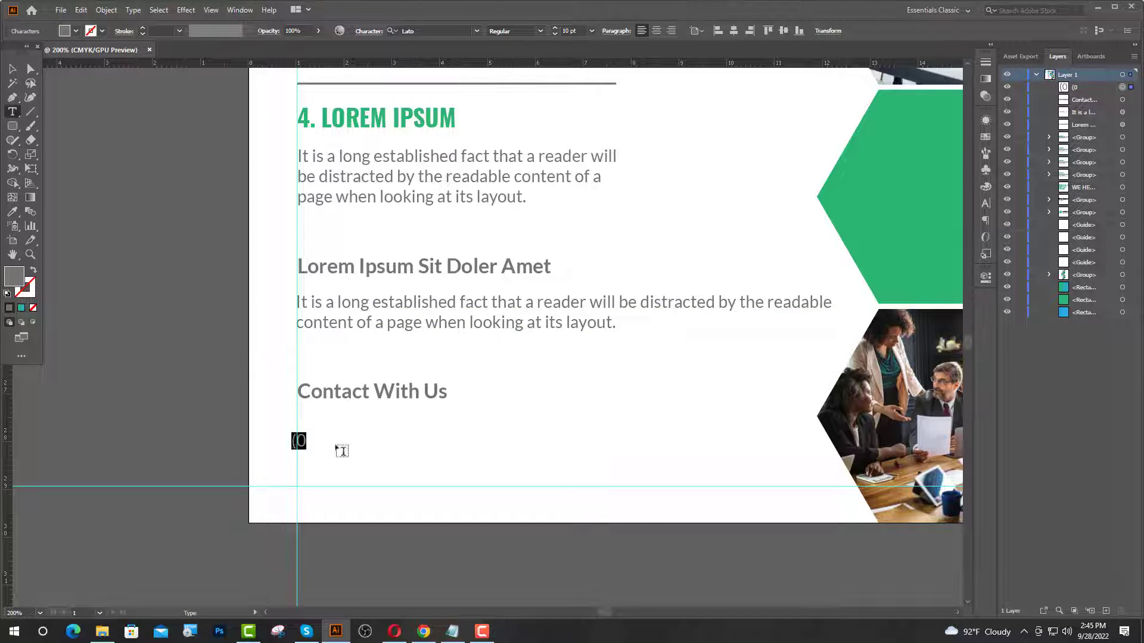
click(540, 31)
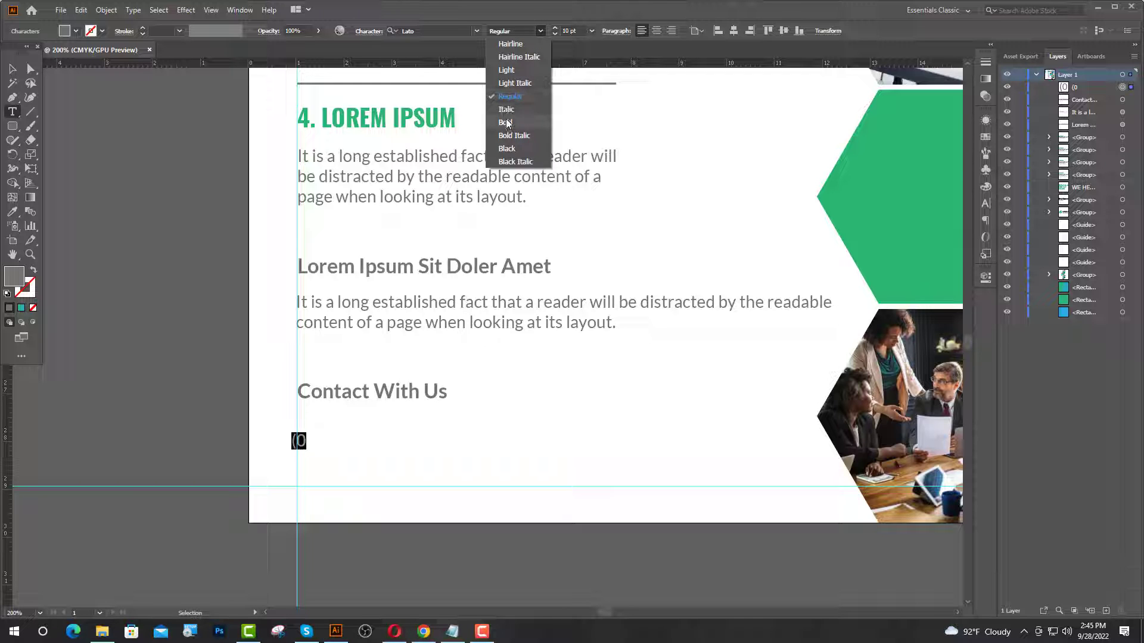
click(505, 122)
click(305, 443)
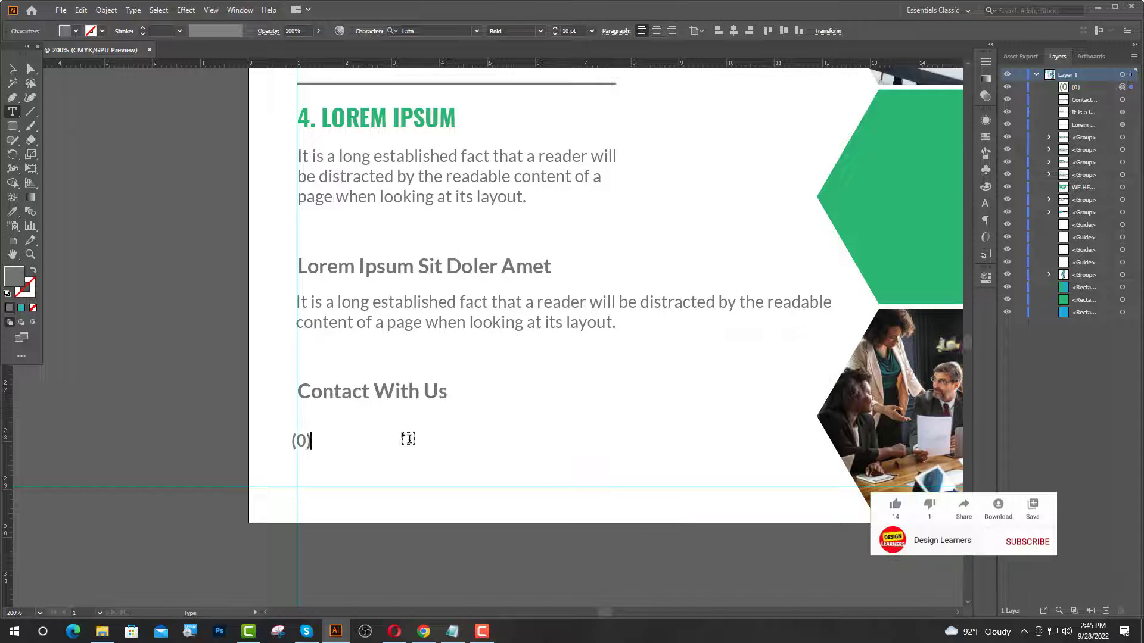
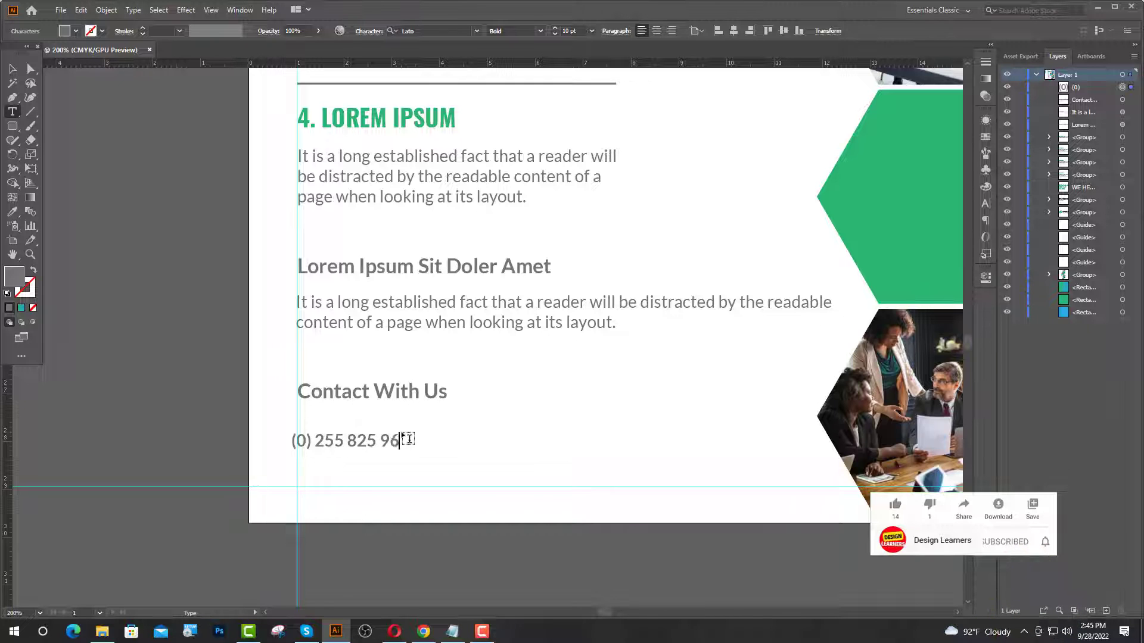
key(Escape)
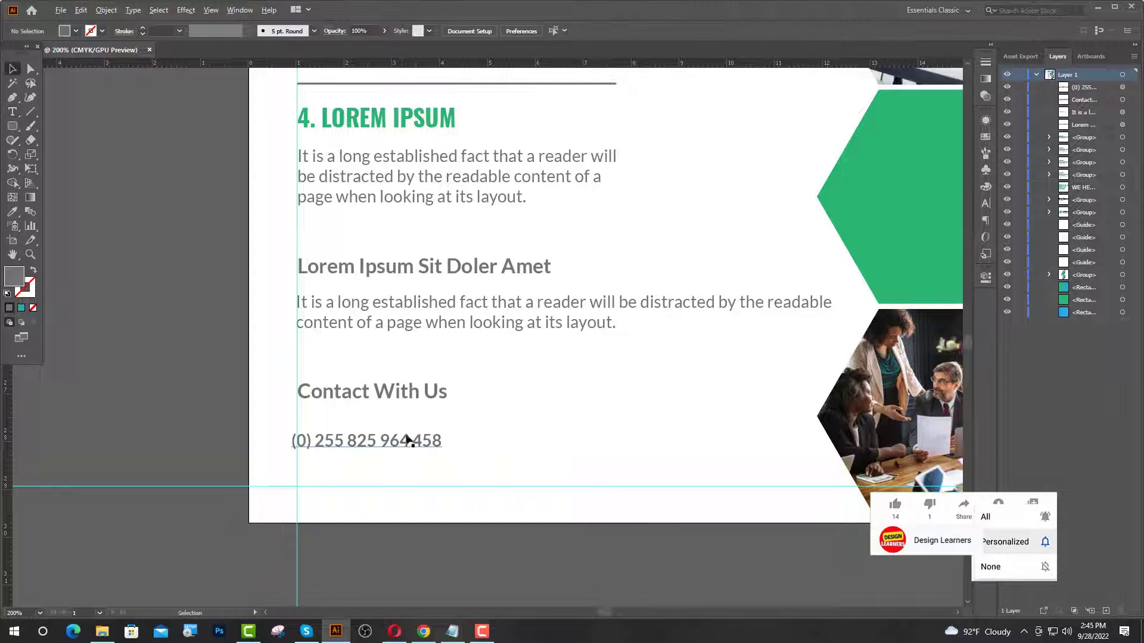
- Position the phone number just below the Contact With Us heading
scroll(352, 448, up, 2)
drag(296, 443, 305, 437)
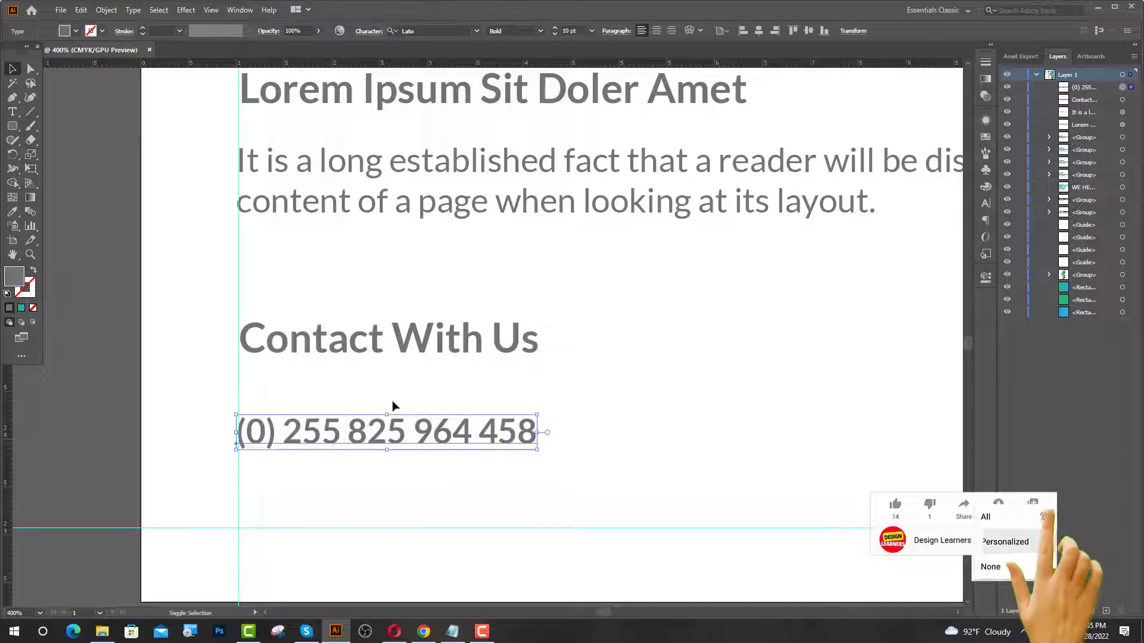
key(shift+Up)
key(shift+Up)
key(shift+Up)
key(shift+Up)
key(shift+Up)
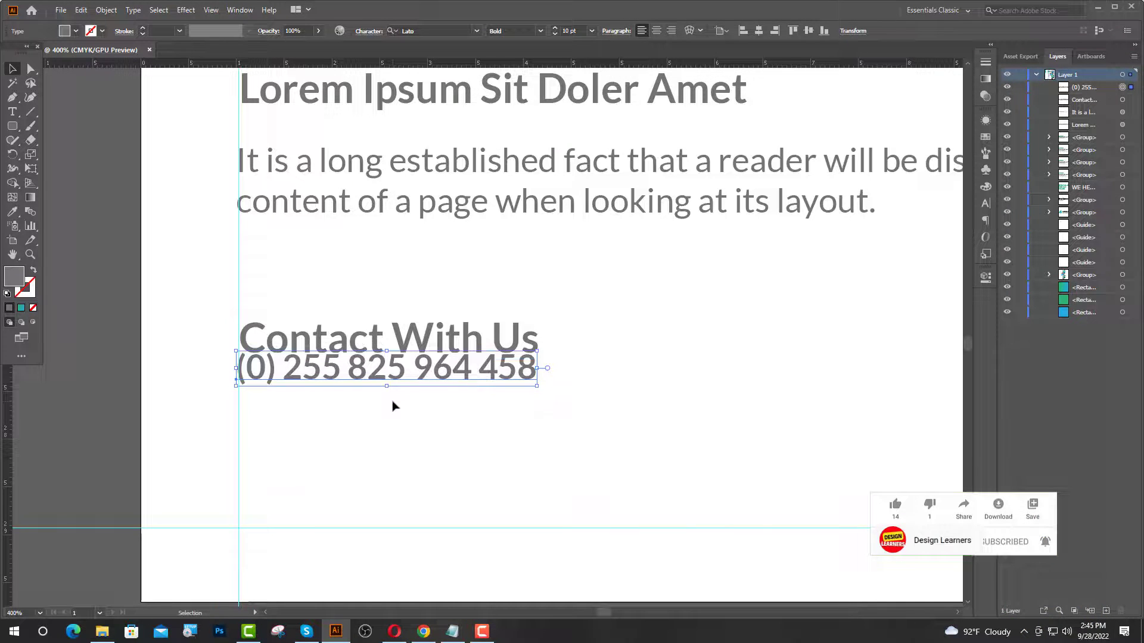
key(shift+Down)
key(shift+Down)
key(shift+Down)
key(shift+Down)
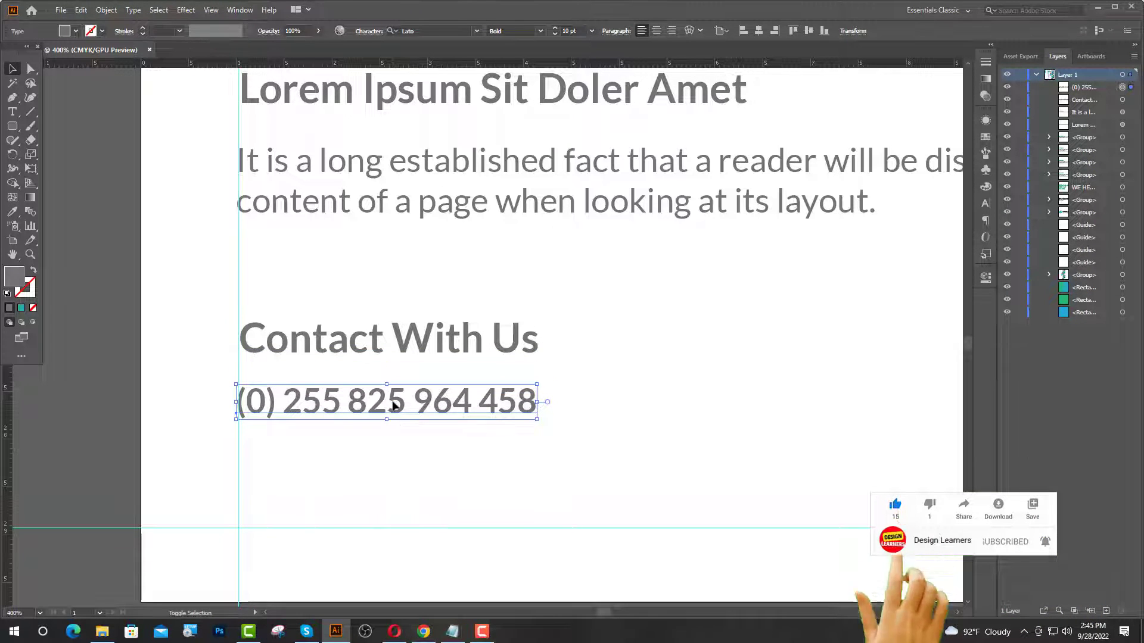
key(Down)
key(Down)
drag(392, 406, 388, 433)
scroll(289, 434, down, 2)
- Replace the copied number's text with the placeholder company e-mail address
click(12, 111)
key(BackSpace)
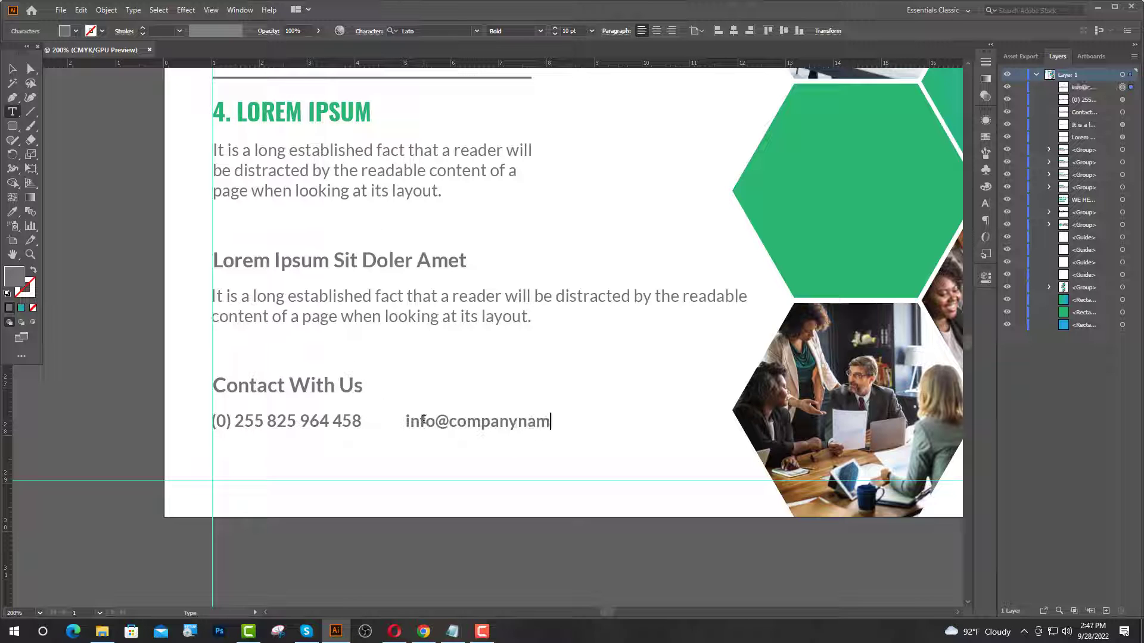
text(info@companyname.c)
text(om)
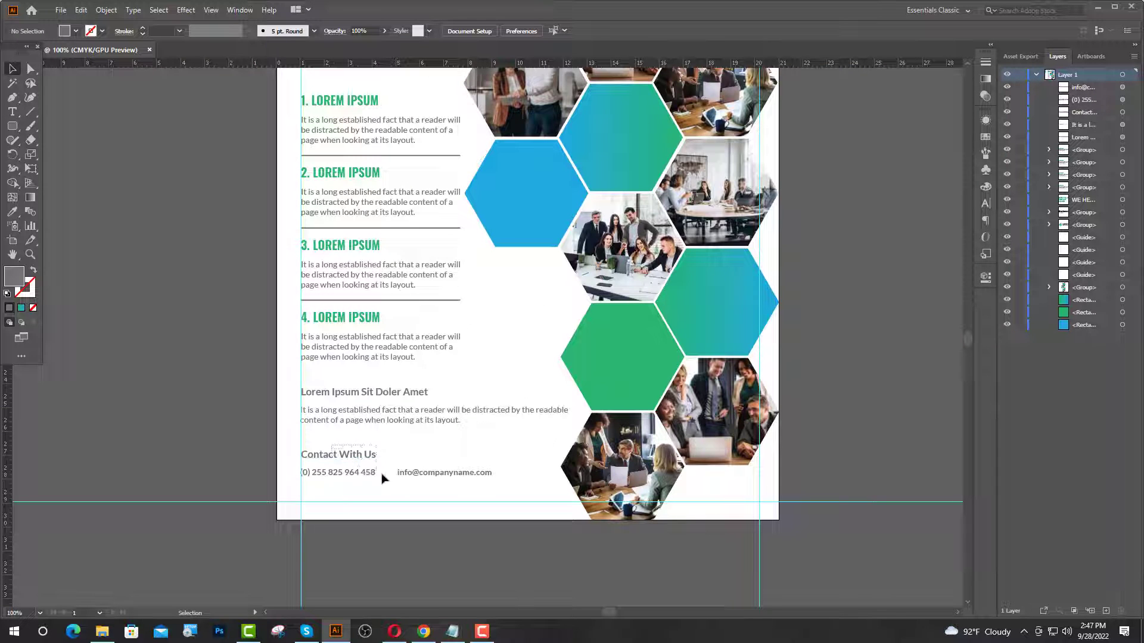
drag(381, 474, 421, 478)
- Nudge the contact heading, phone and e-mail block further down
key(shift+Down)
key(shift+Down)
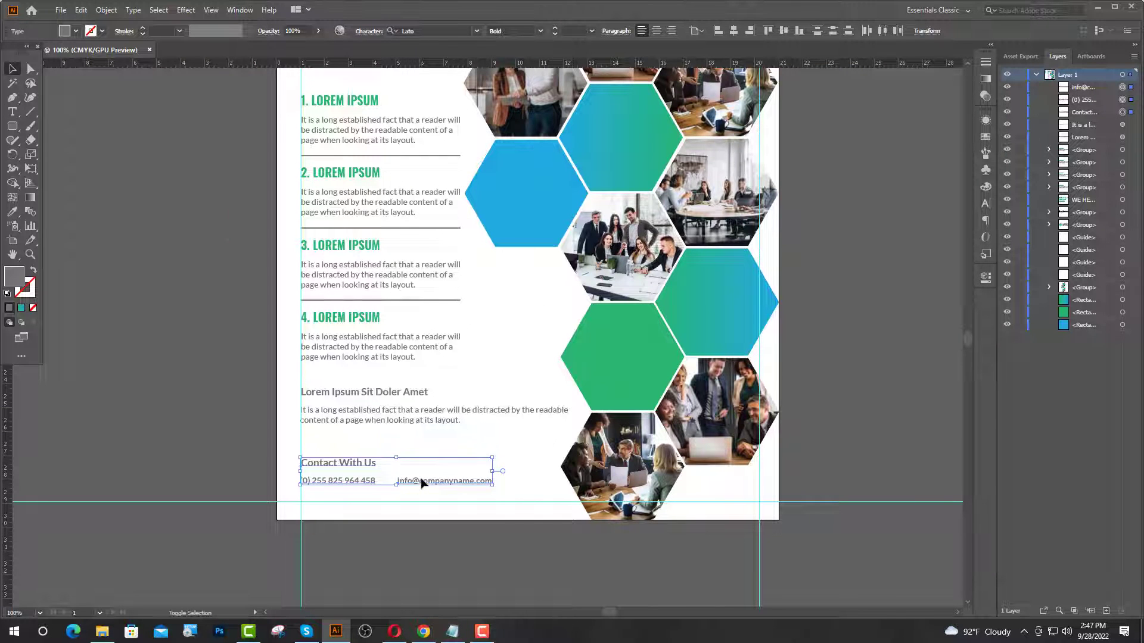
key(shift+Down)
key(shift+Down)
click(390, 441)
scroll(362, 346, down, 2)
- Group the Lorem Ipsum Sit Doler Amet subheading with its paragraph and nudge it down
click(356, 379)
scroll(371, 371, up, 2)
shift+click(367, 368)
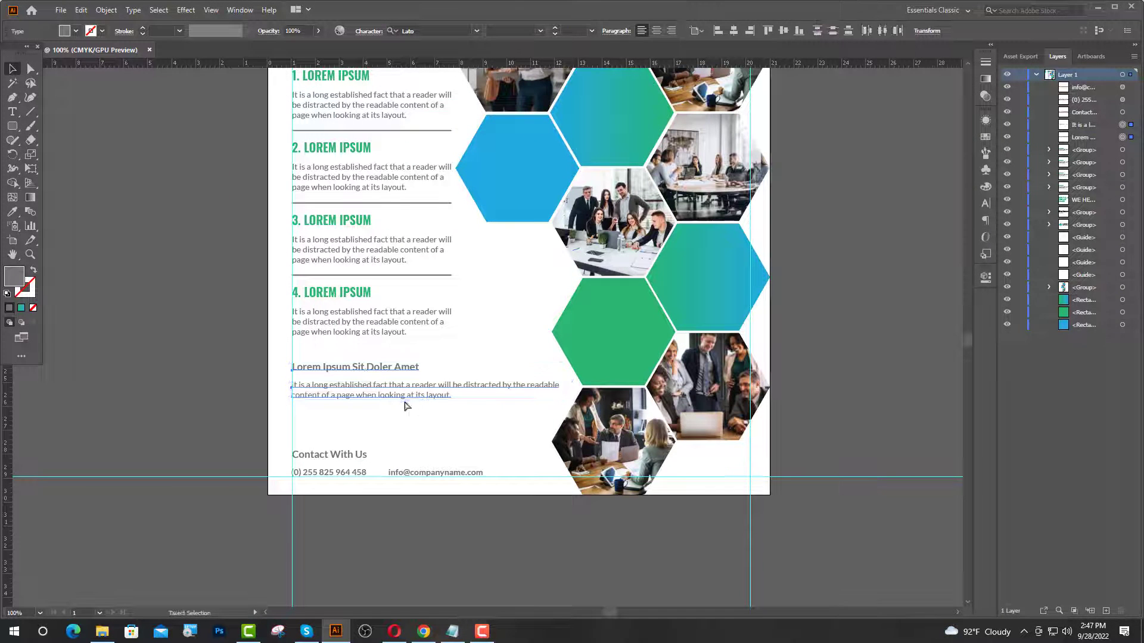
key(ctrl+g)
key(shift+Down)
key(shift+Down)
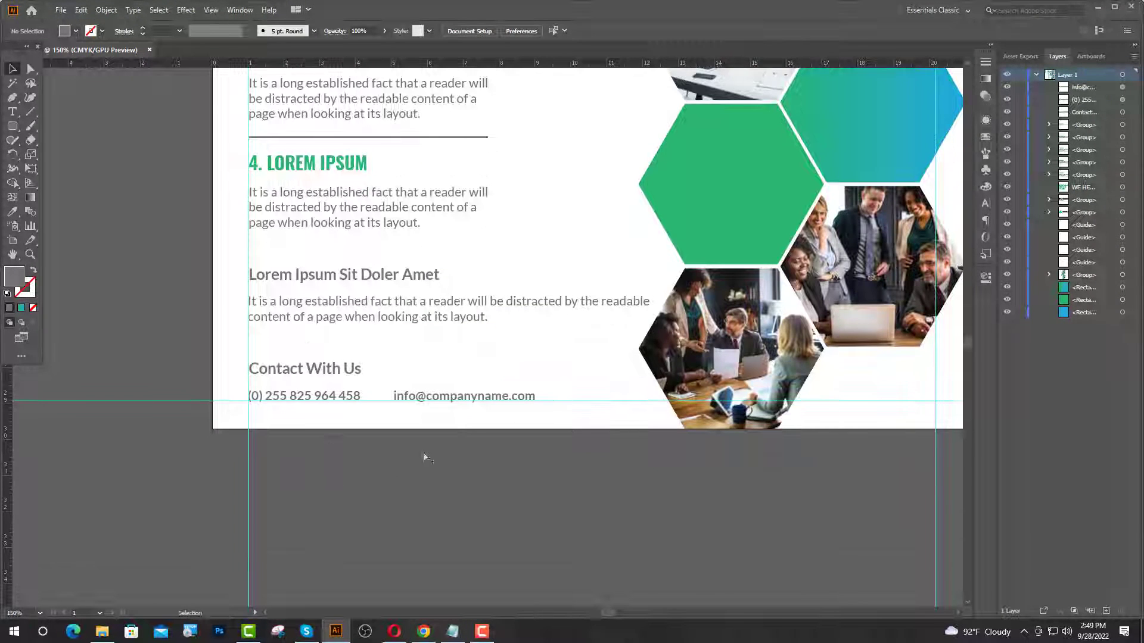
scroll(531, 395, up, 2)
- Add a second e-mail copy to the contact line and set all three contact texts to 8 pt
drag(419, 401, 683, 399)
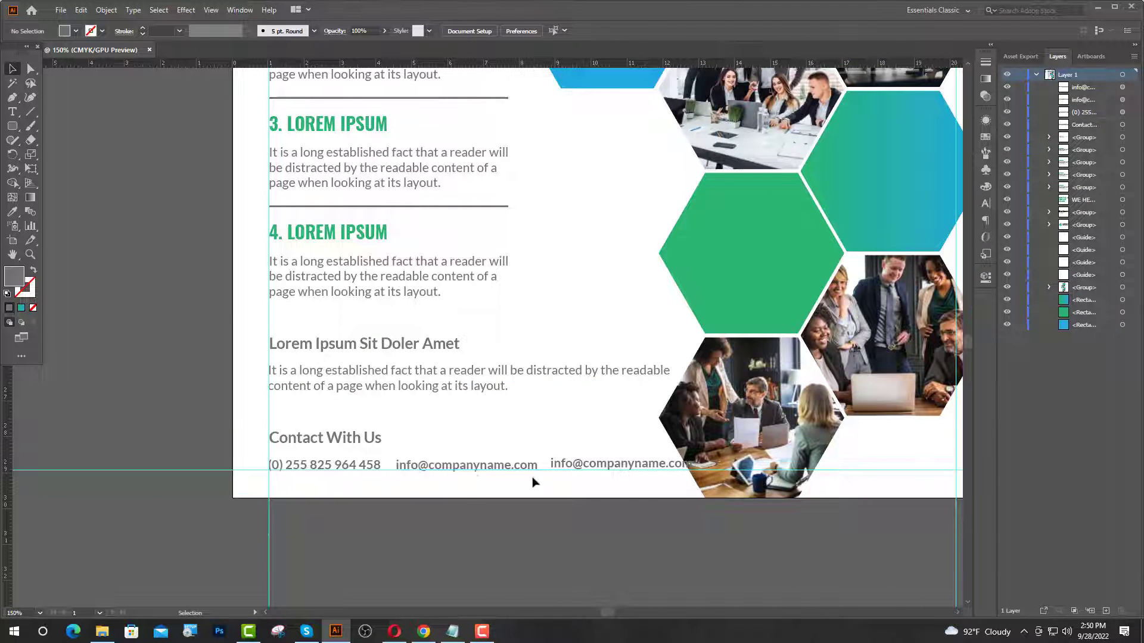
drag(587, 463, 581, 467)
scroll(691, 456, up, 2)
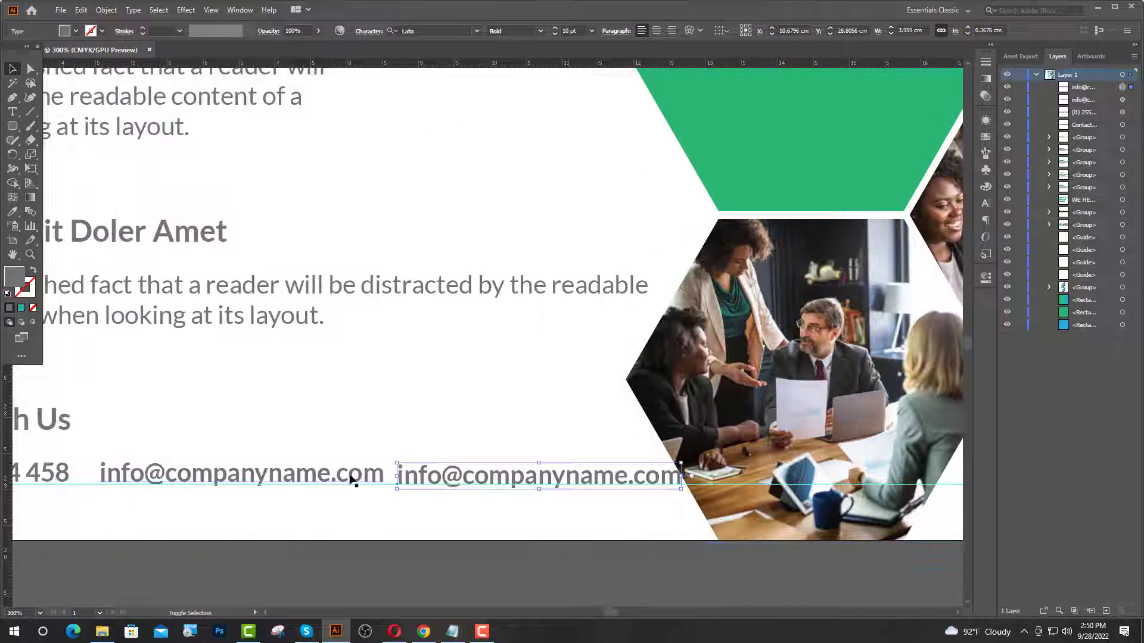
shift+click(352, 480)
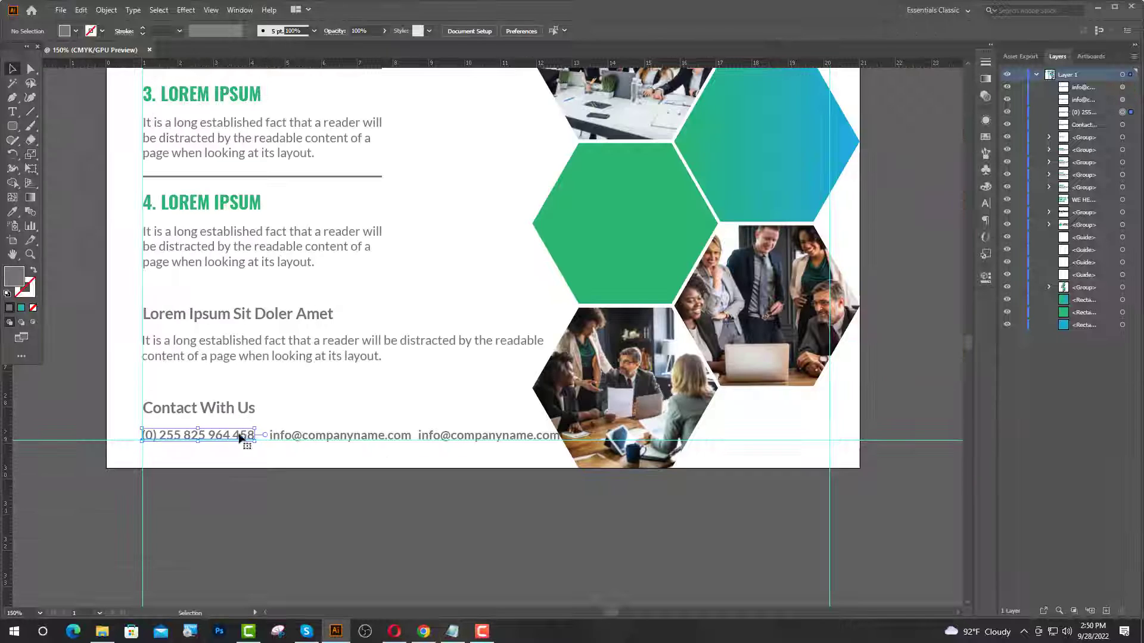
shift+click(333, 439)
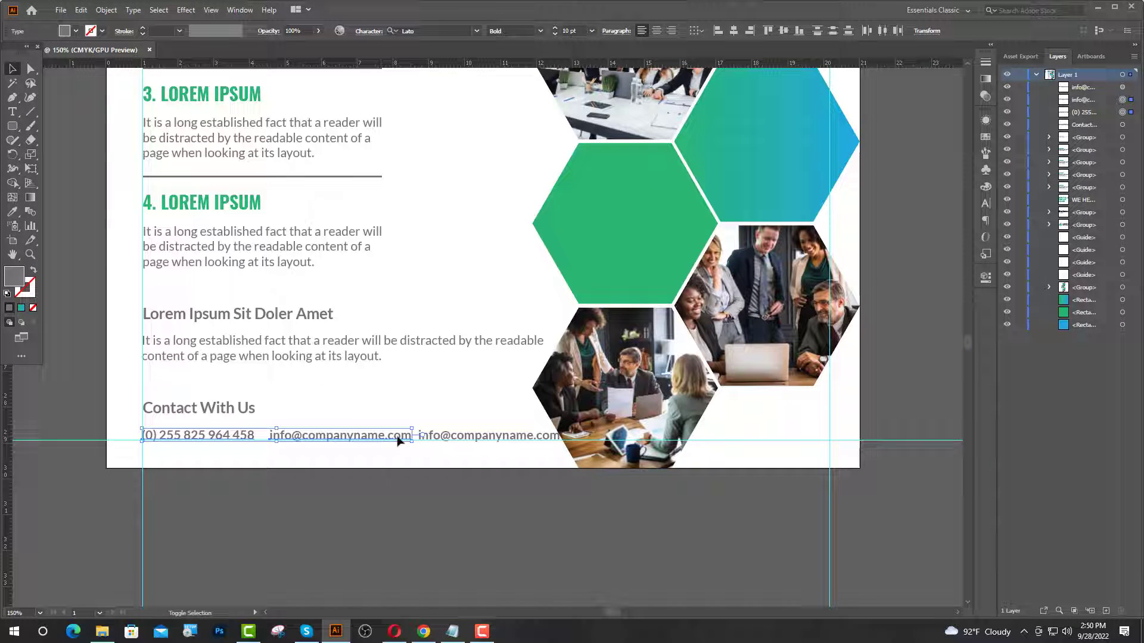
shift+click(470, 439)
double_click(565, 32)
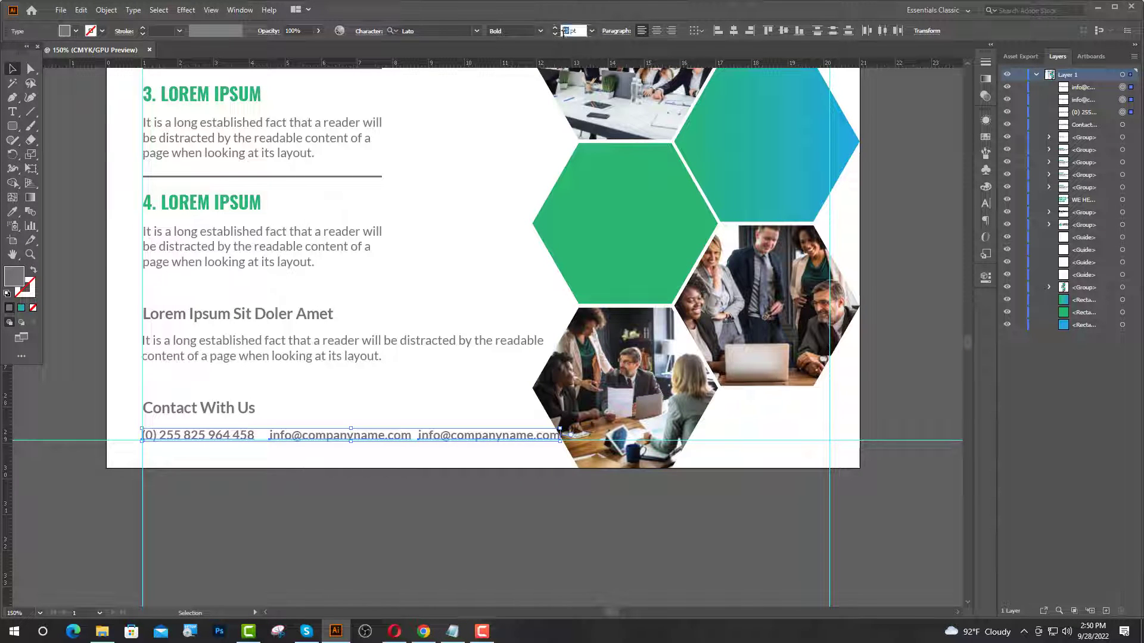
text(8)
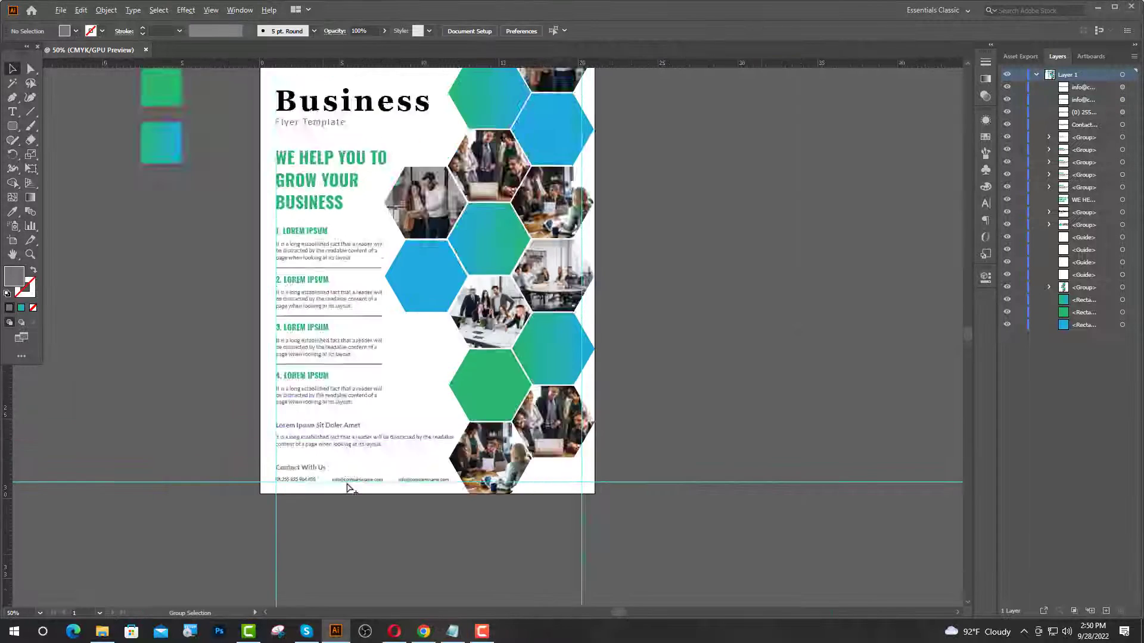
scroll(349, 482, up, 4)
click(646, 473)
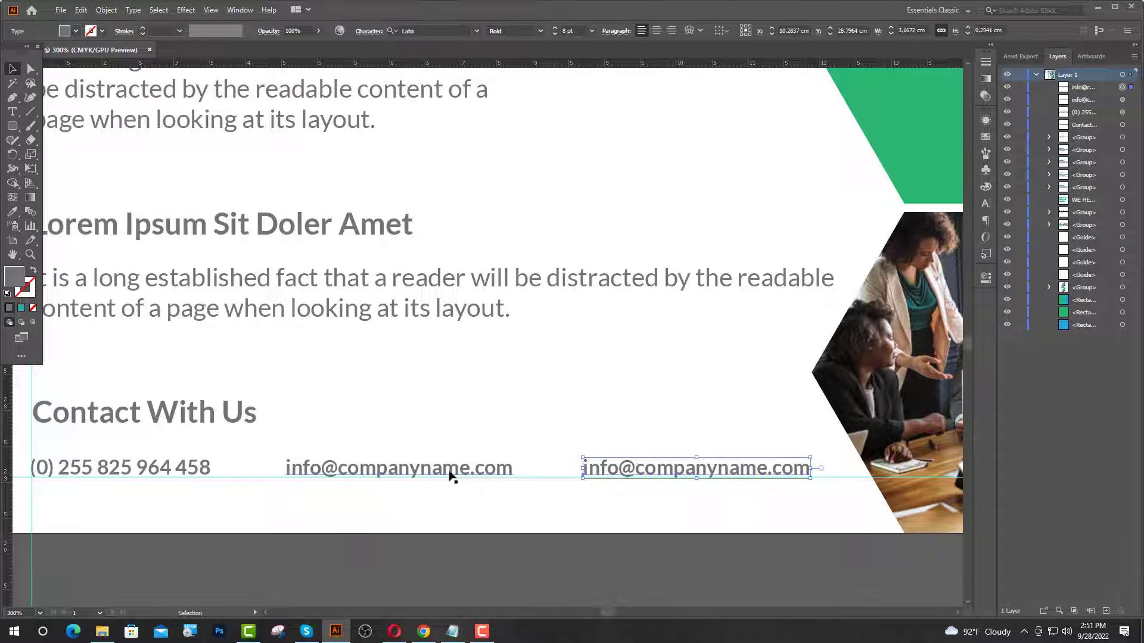
double_click(672, 473)
drag(811, 470, 580, 497)
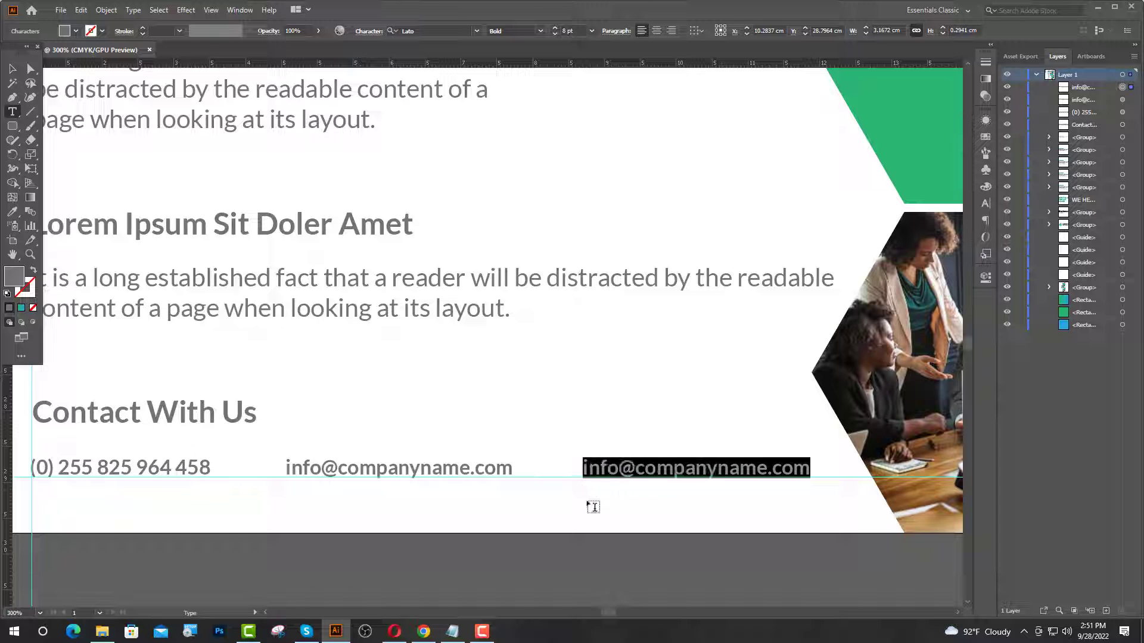
text(w)
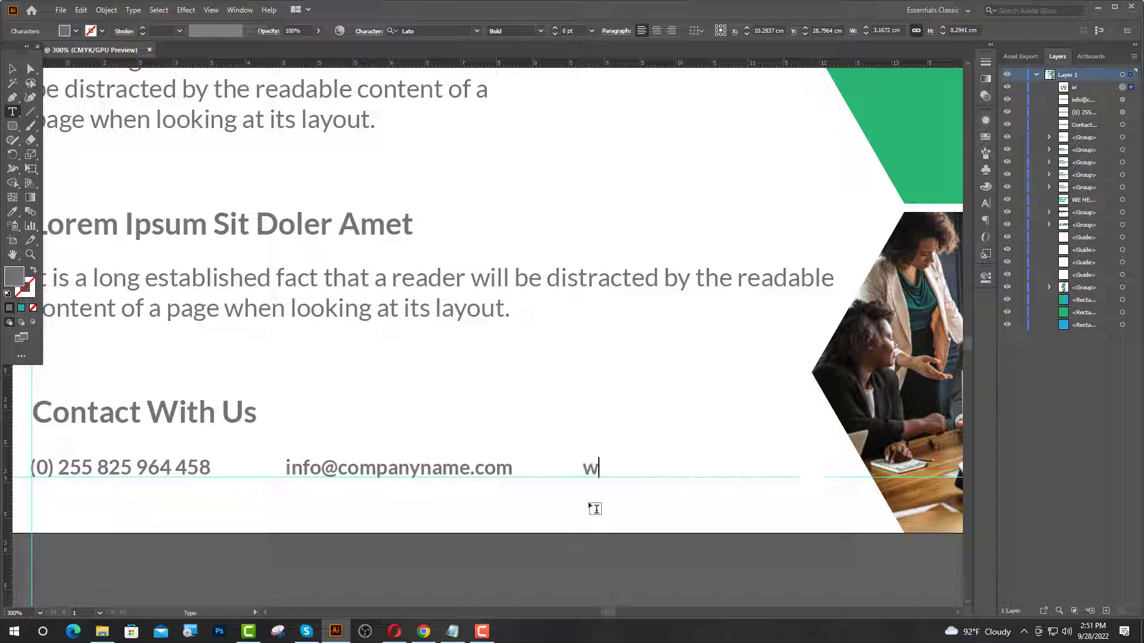
text(ww.web)
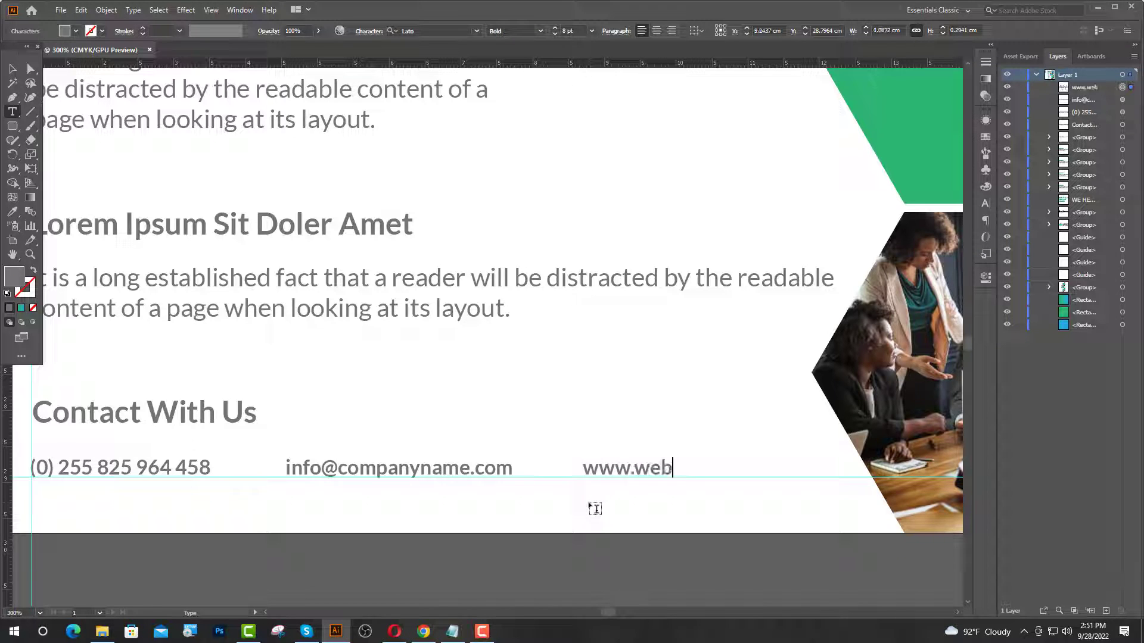
text(sitenam)
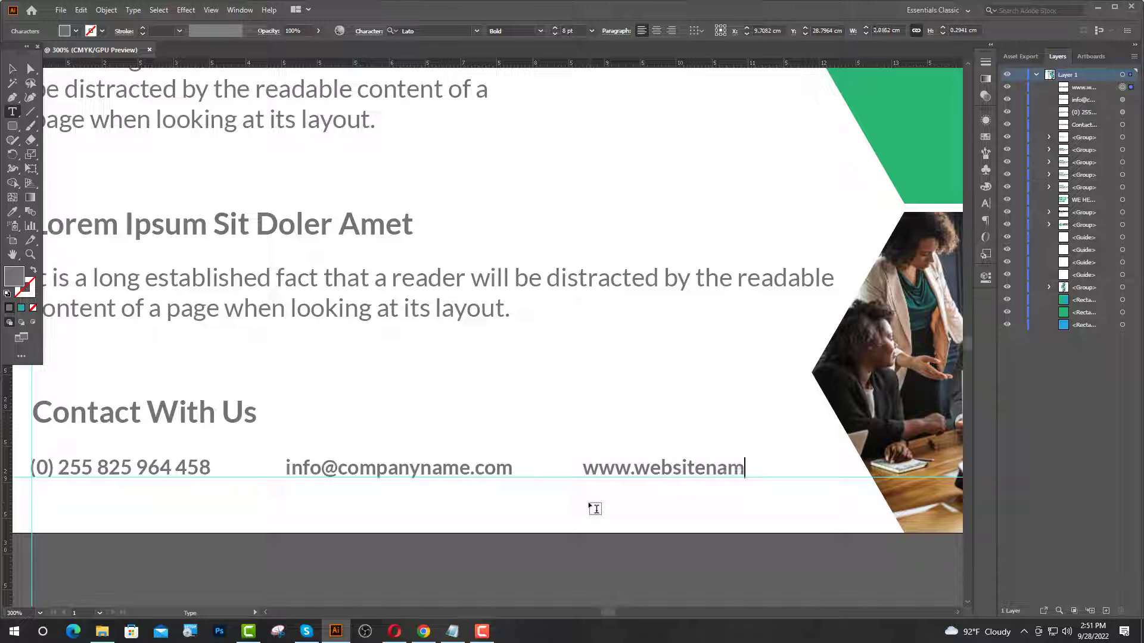
text(e.com)
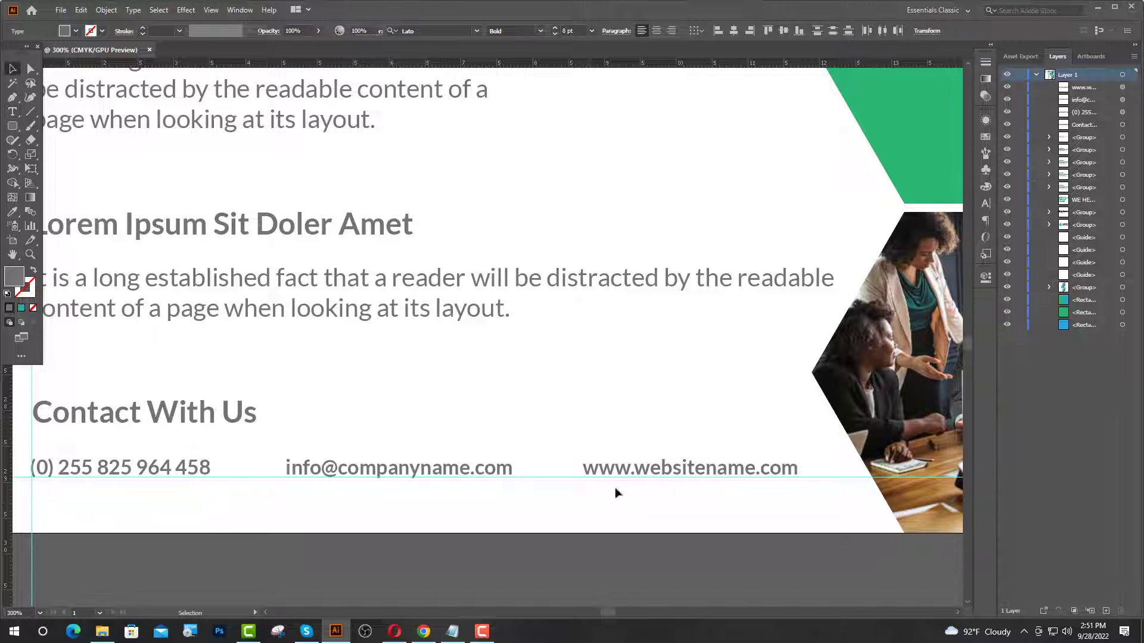
key(Escape)
- Distribute the phone, e-mail and website texts evenly across the contact line
shift+click(476, 473)
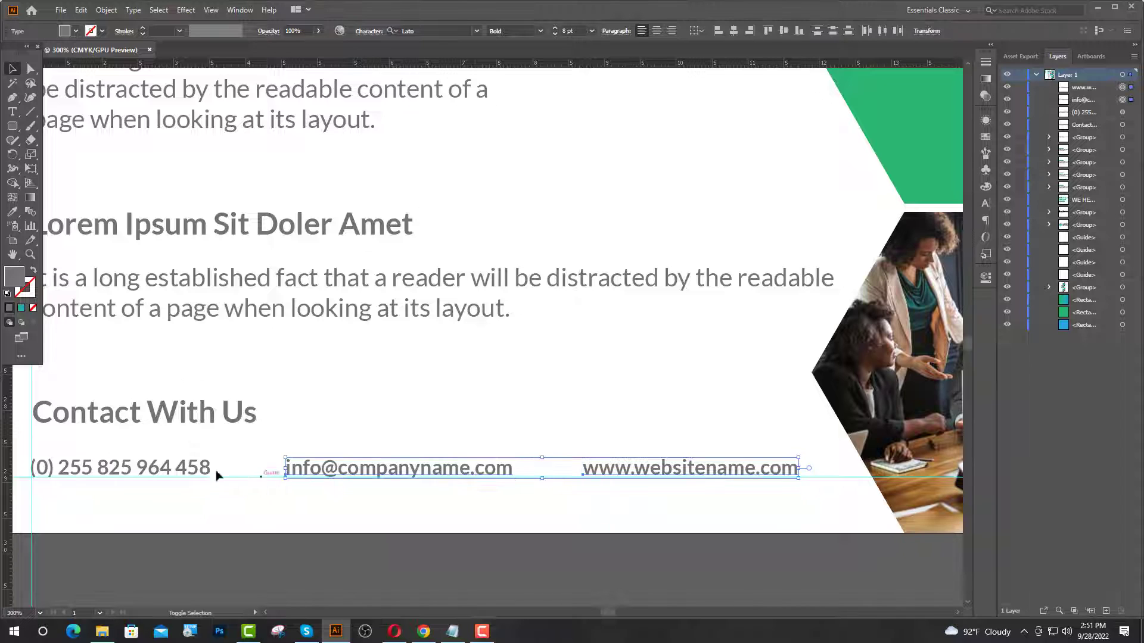
shift+click(201, 466)
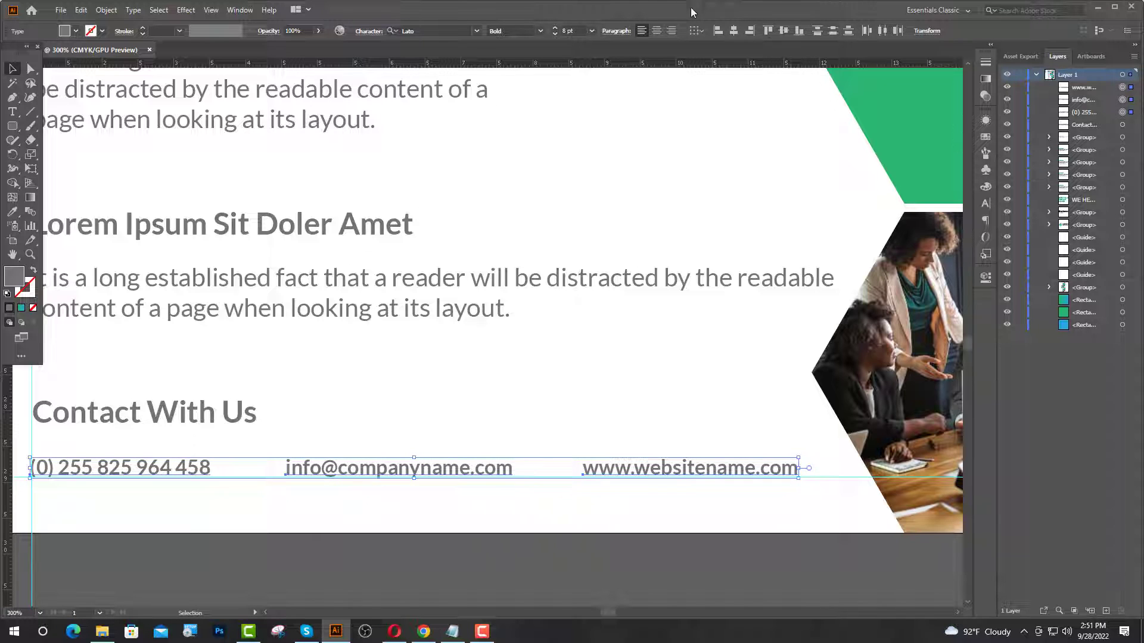
click(881, 31)
click(669, 454)
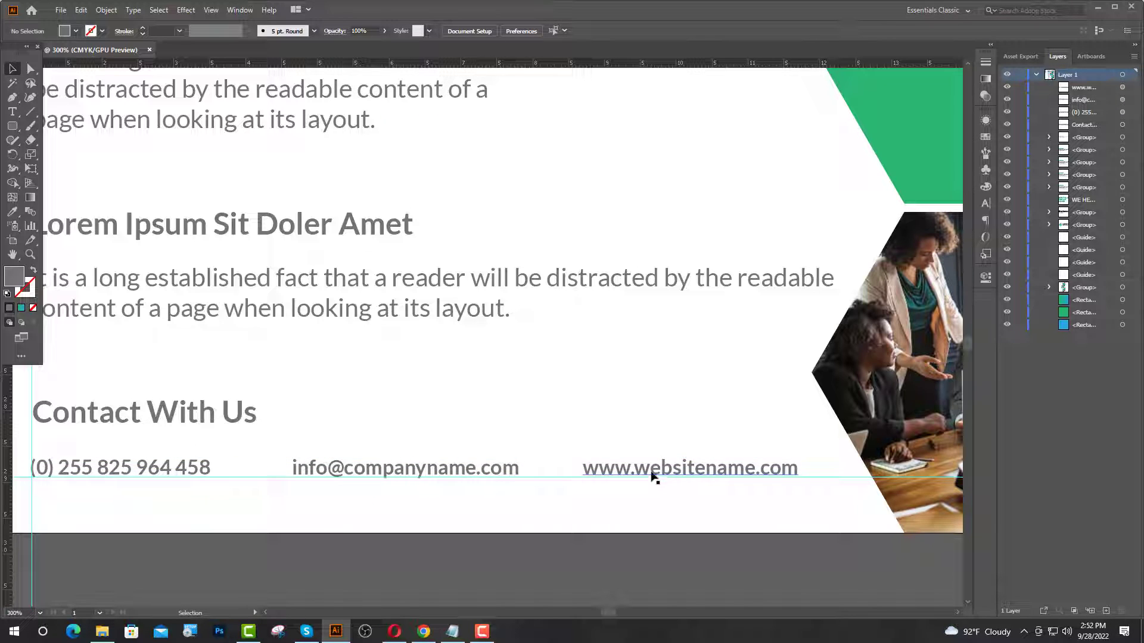
- Nudge the website and e-mail texts right, then group all three contact details
click(651, 471)
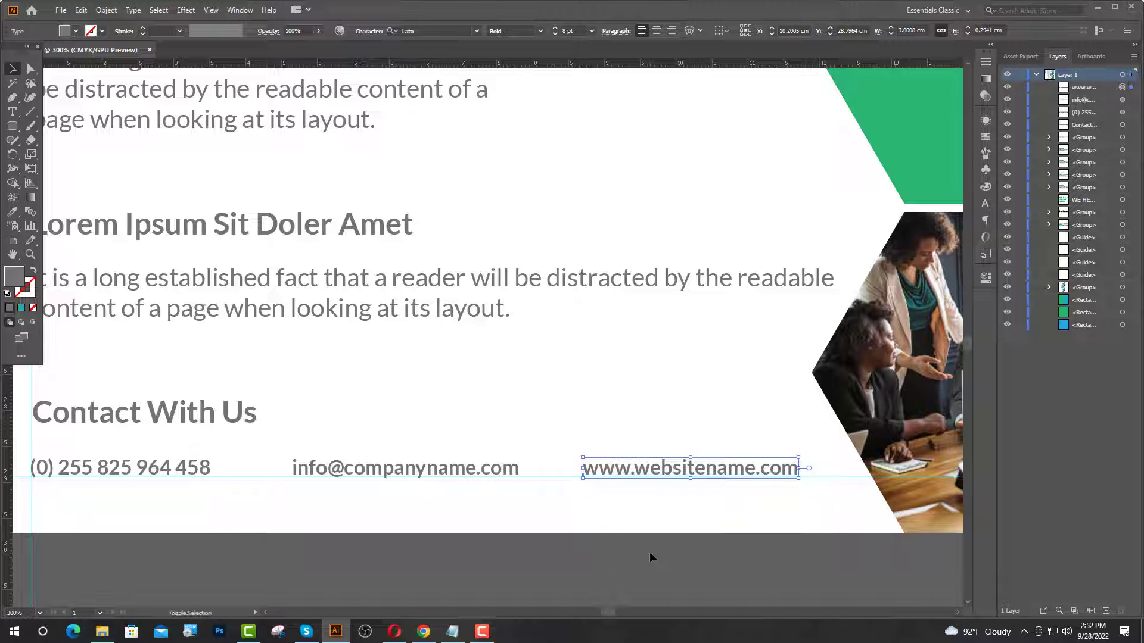
key(Right)
key(Right)
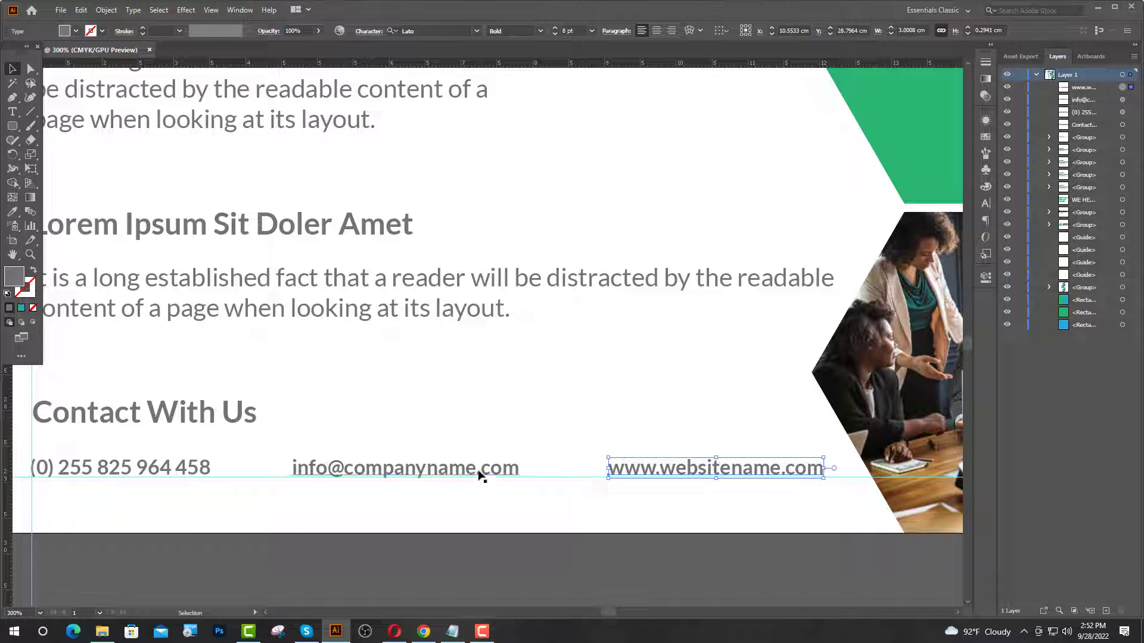
click(480, 472)
key(Right)
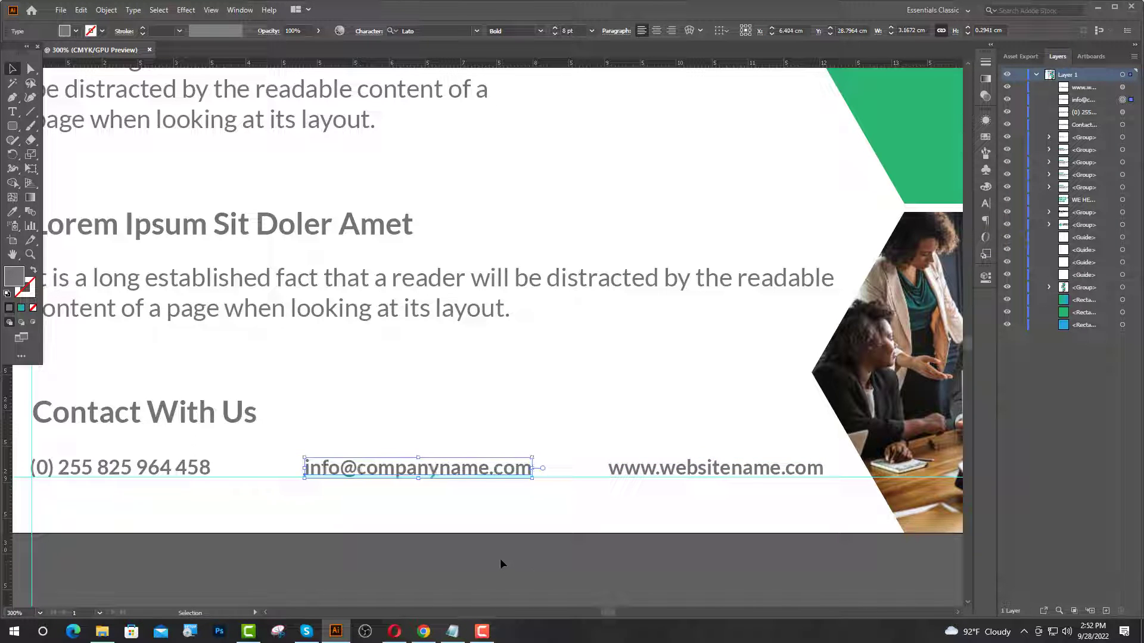
shift+click(668, 473)
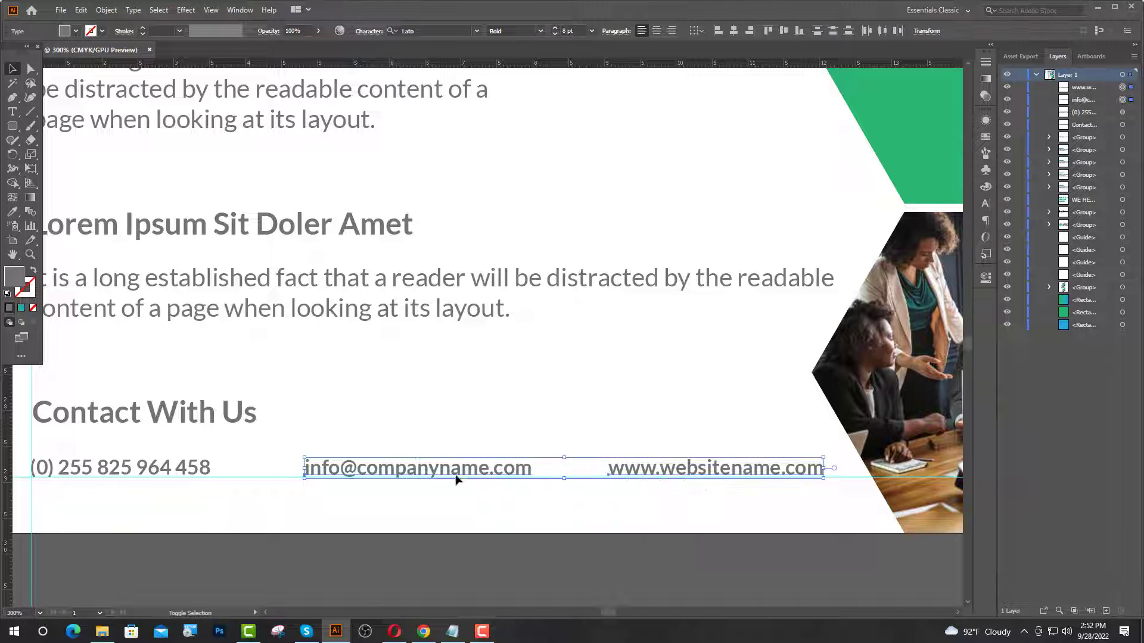
shift+click(175, 477)
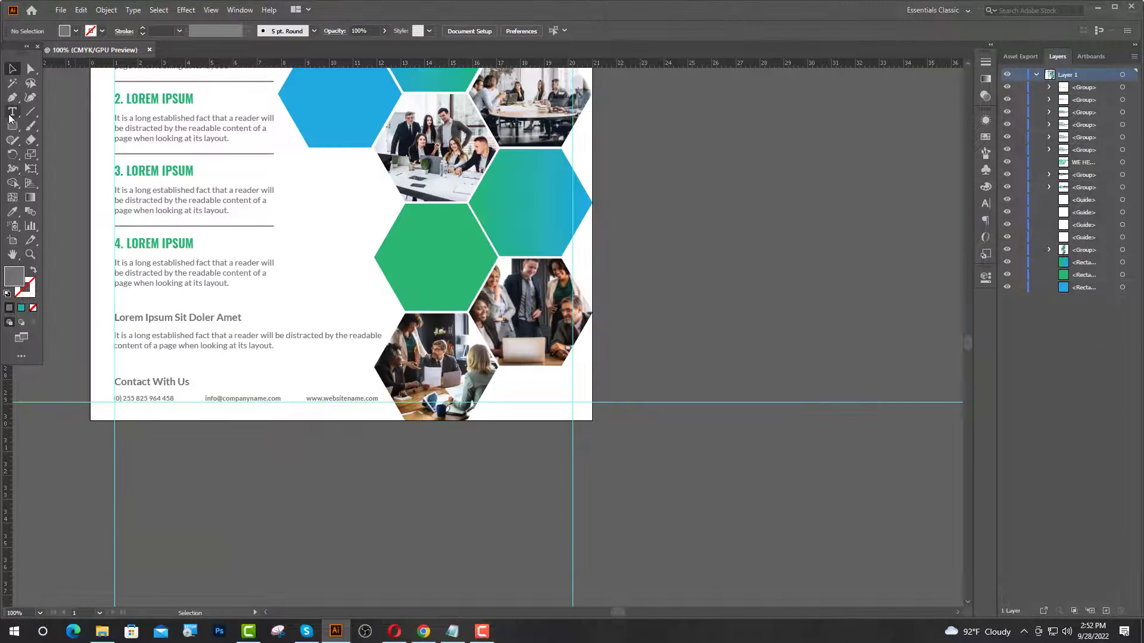
click(12, 112)
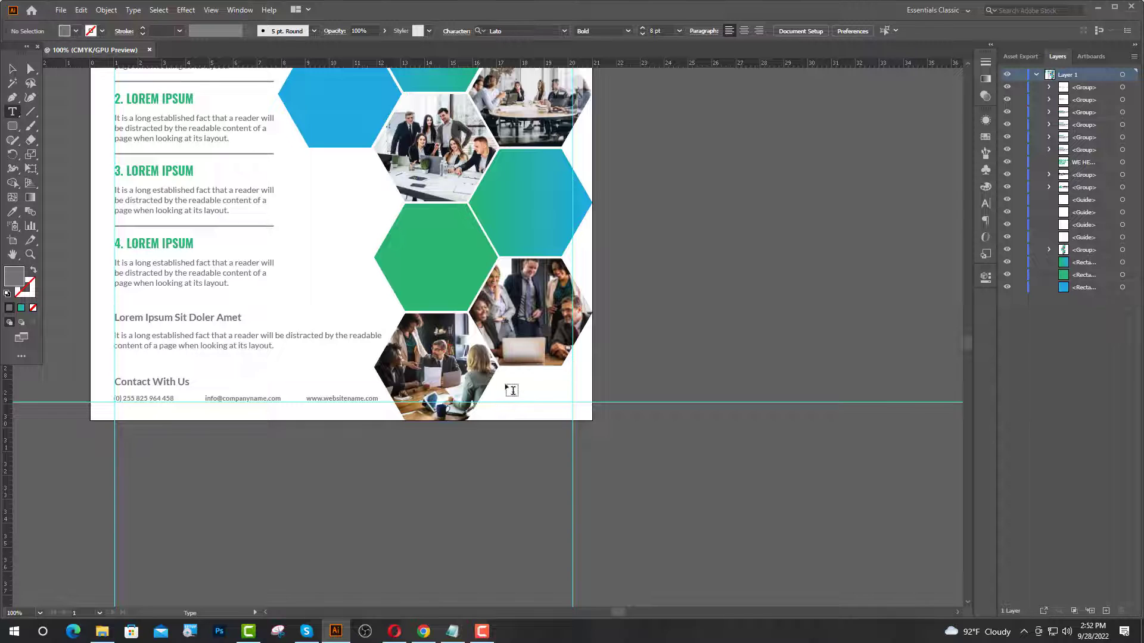
- Add a Lorem ipsum placeholder text beside the photos and select its font size
click(511, 390)
scroll(536, 405, up, 1)
scroll(549, 412, up, 1)
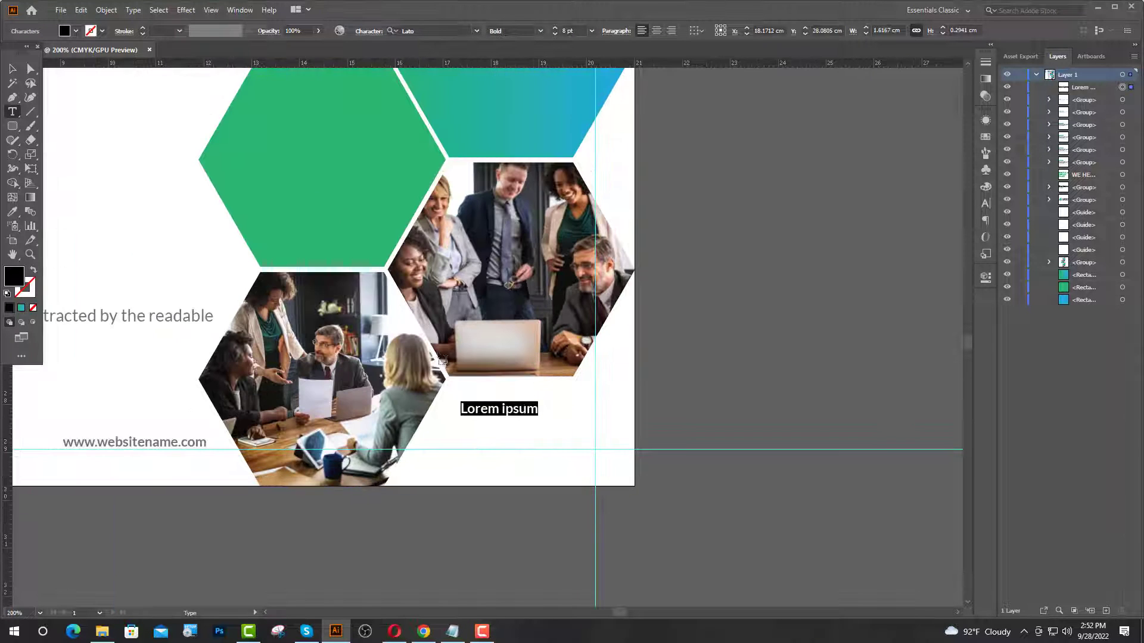
double_click(565, 30)
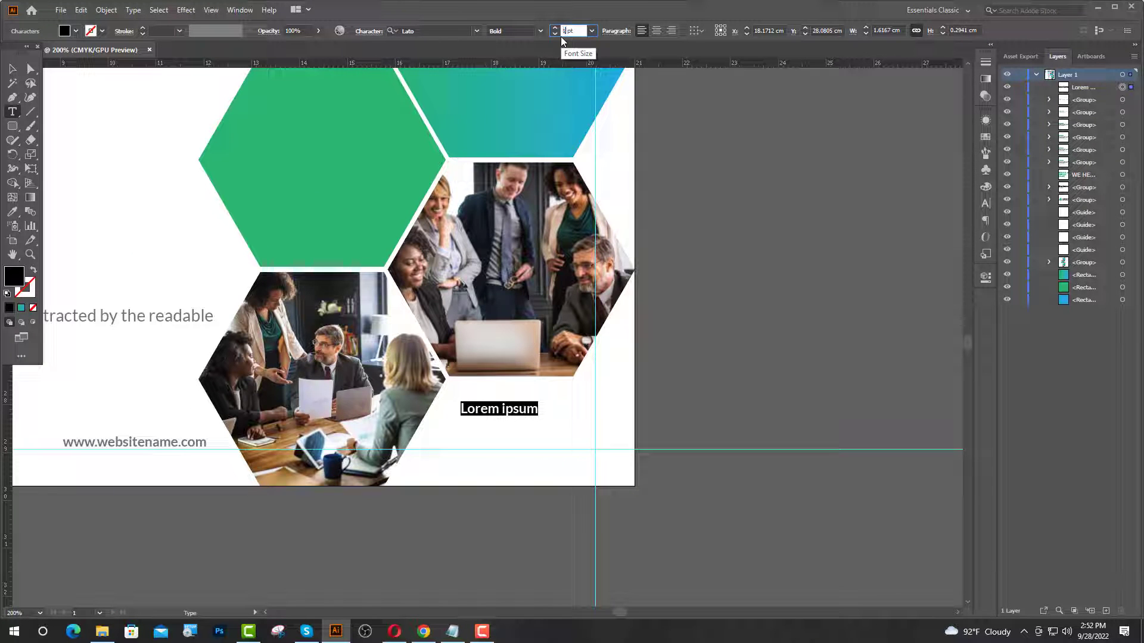
click(423, 631)
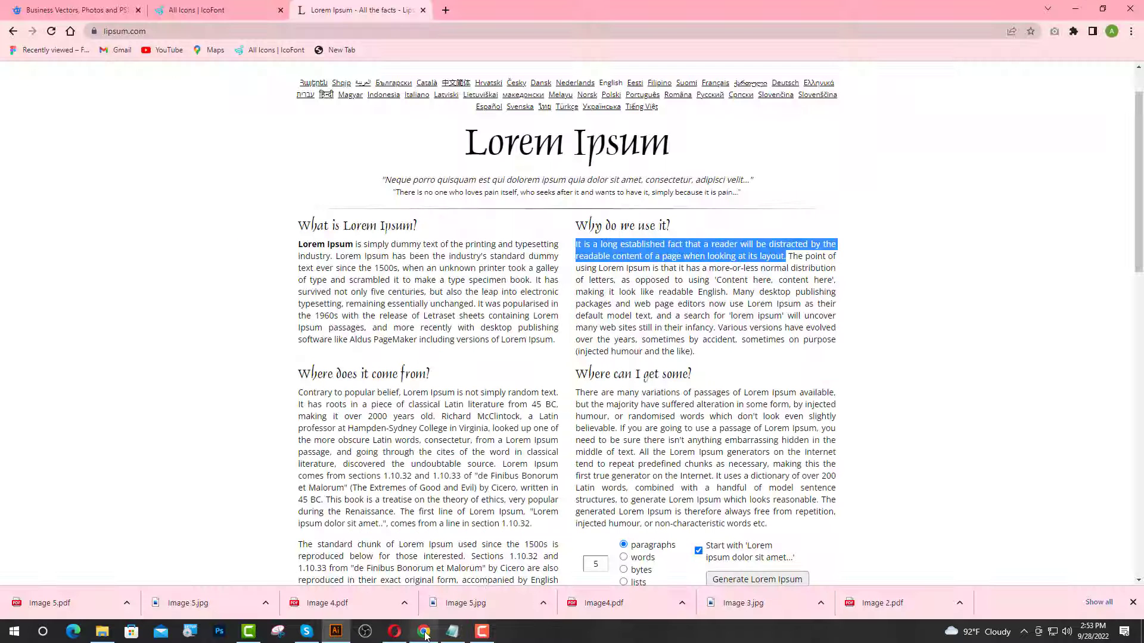
- Search IcoFont for 'inas' and copy the Instagram glyph from its details popup
click(209, 12)
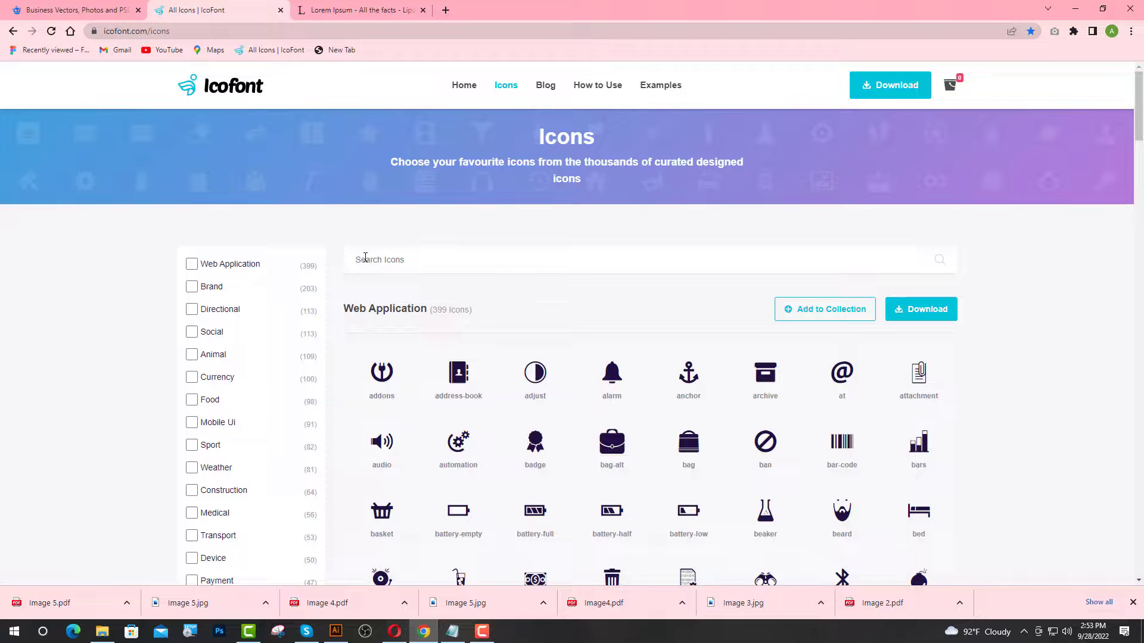
click(441, 249)
text(ina)
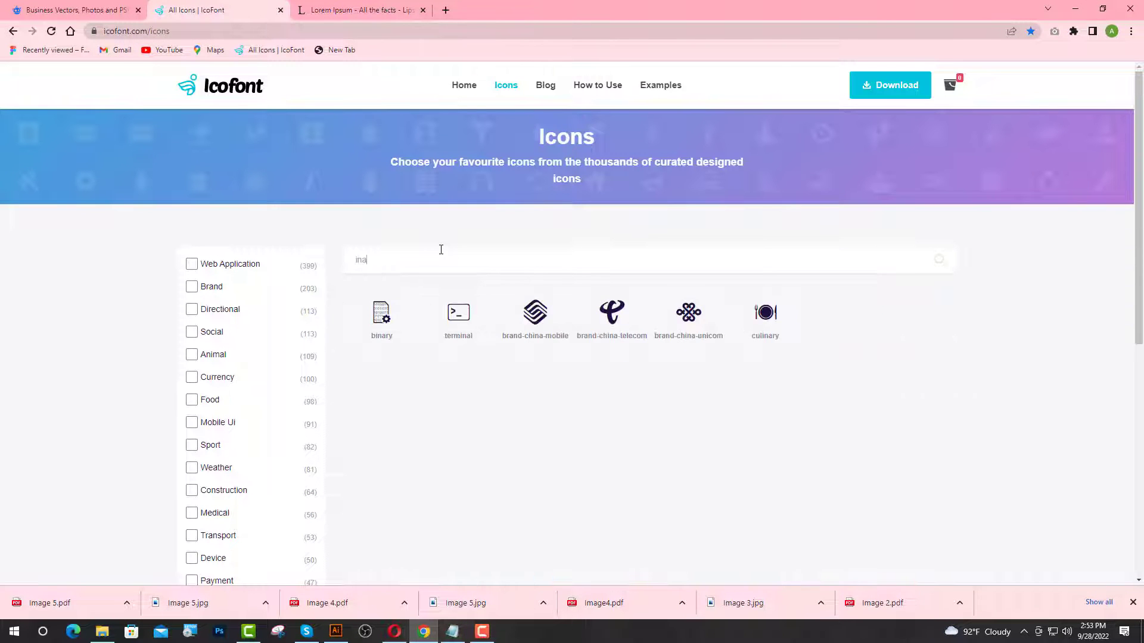
text(s)
click(592, 317)
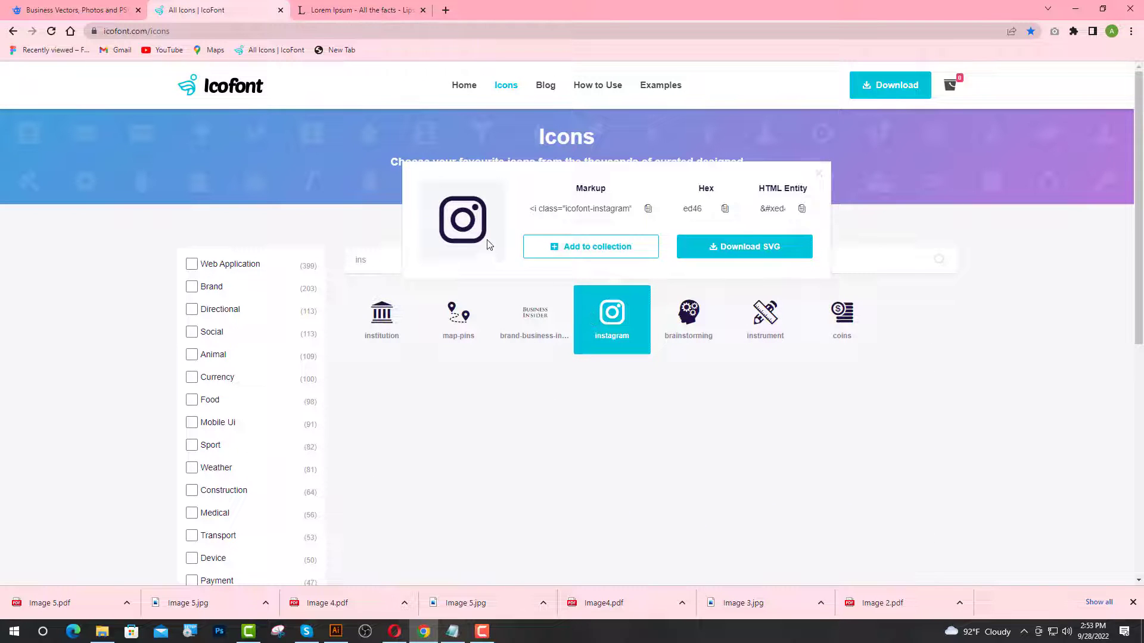
drag(458, 248, 449, 253)
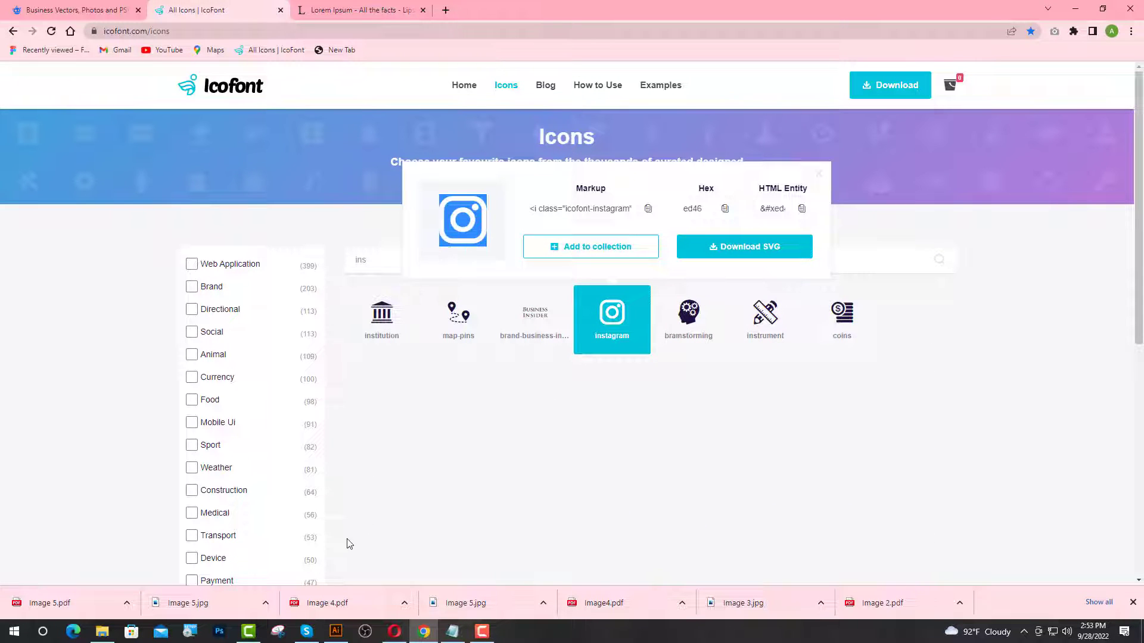
click(335, 631)
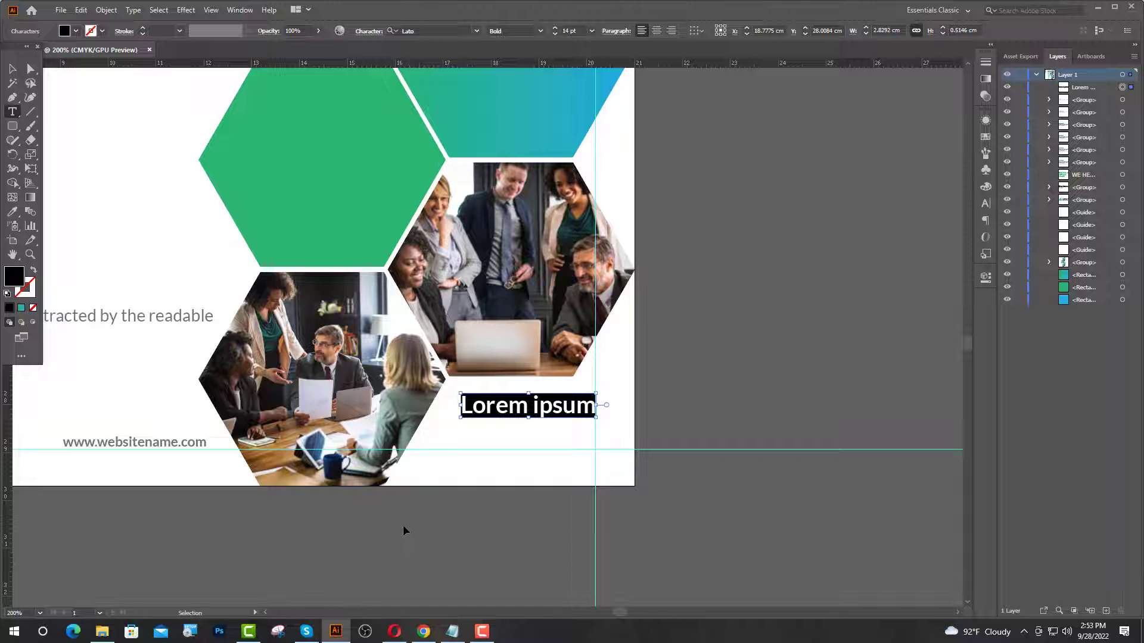
- Paste the Instagram glyph over the placeholder and set its font to icofont
key(ctrl+v)
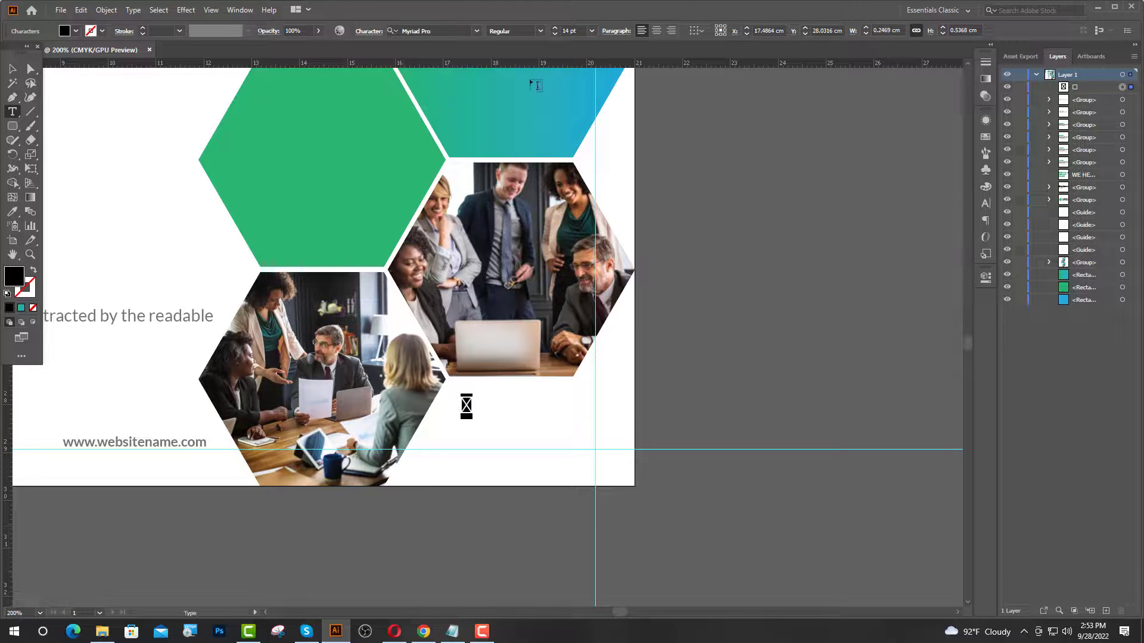
click(447, 28)
text(ic)
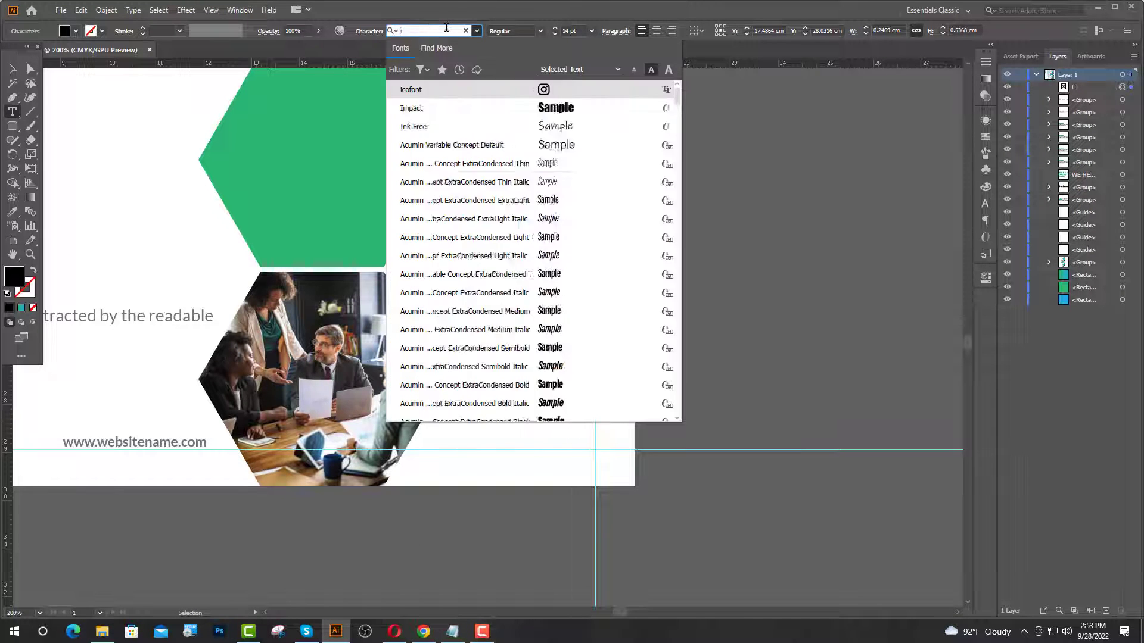
click(500, 91)
key(Escape)
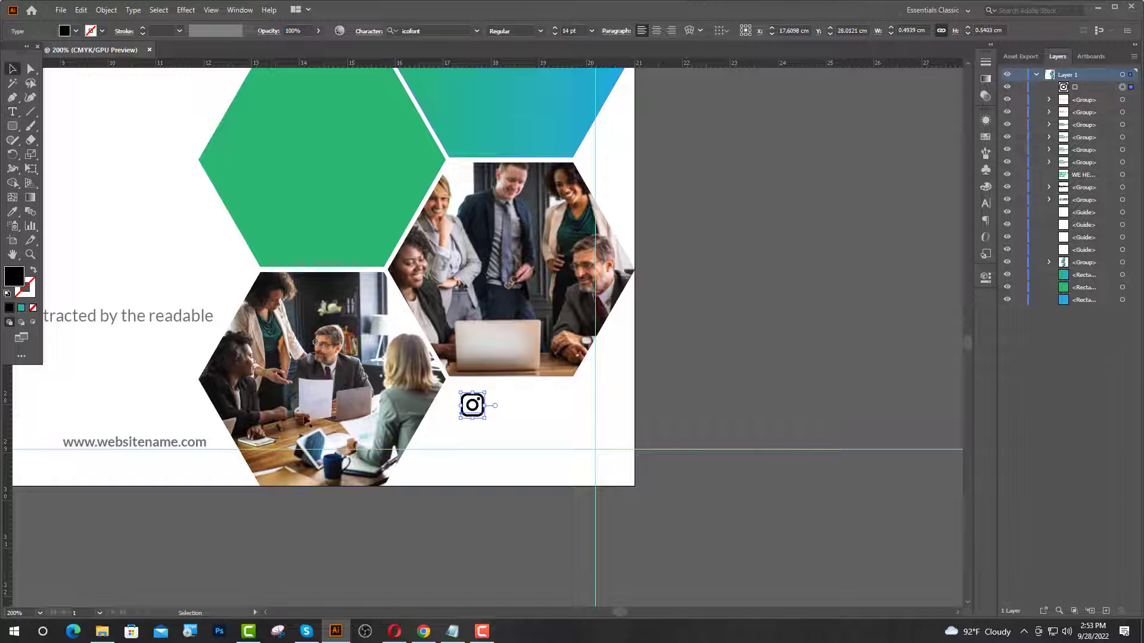
- Move the icon down near the contact row and colour it the hexagon's blue
click(531, 516)
key(ctrl+plus)
drag(411, 451, 393, 496)
scroll(510, 445, down, 4)
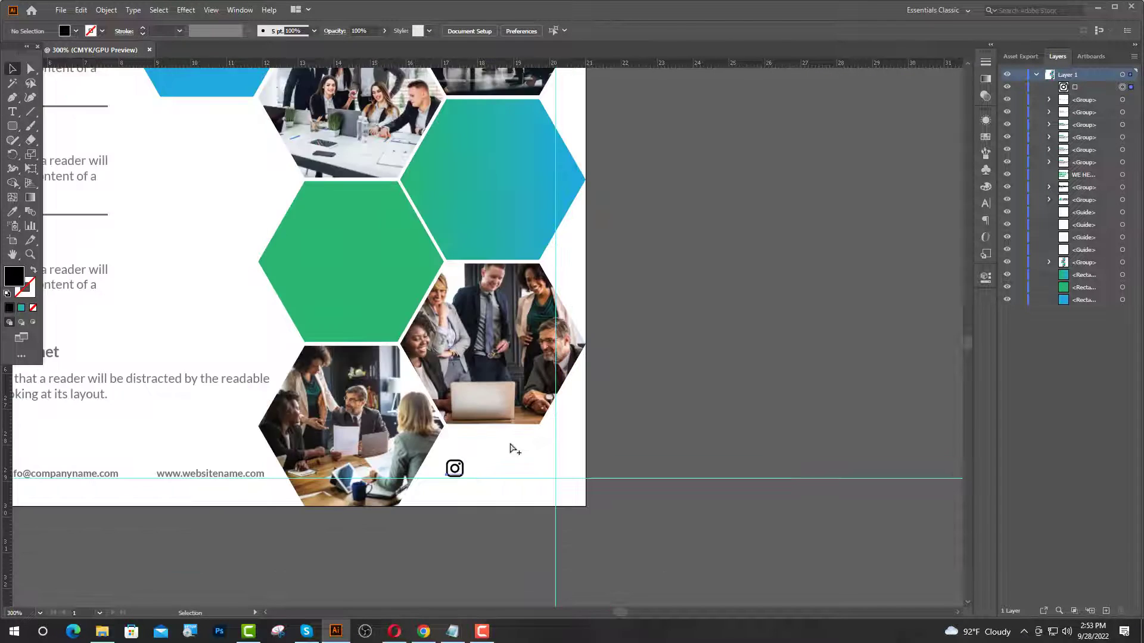
click(12, 212)
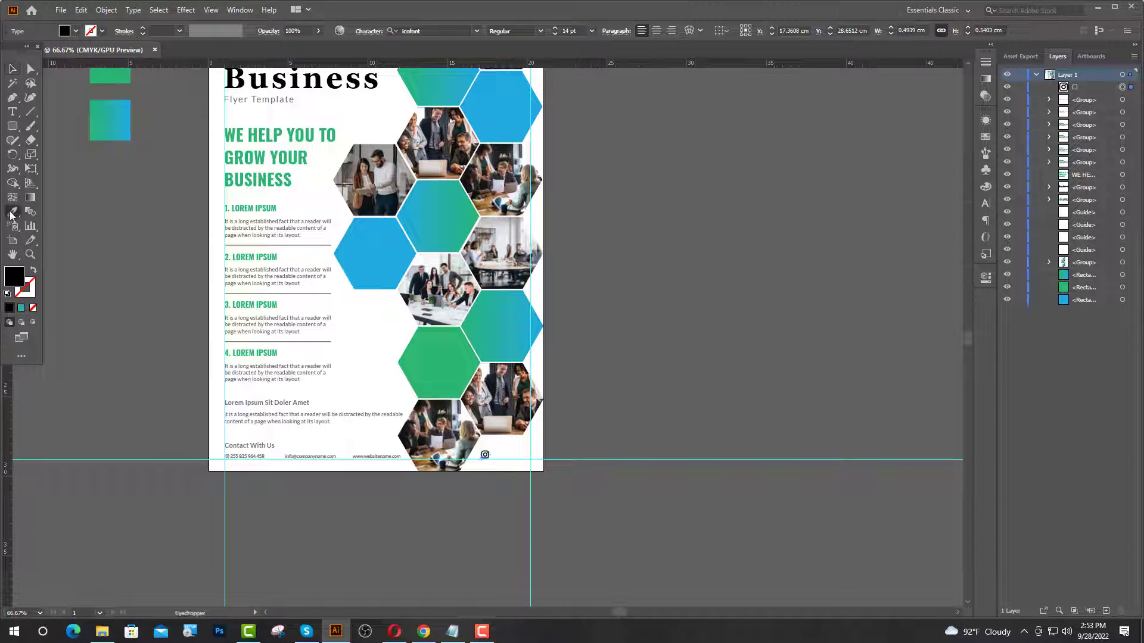
click(381, 253)
click(131, 330)
scroll(484, 455, up, 8)
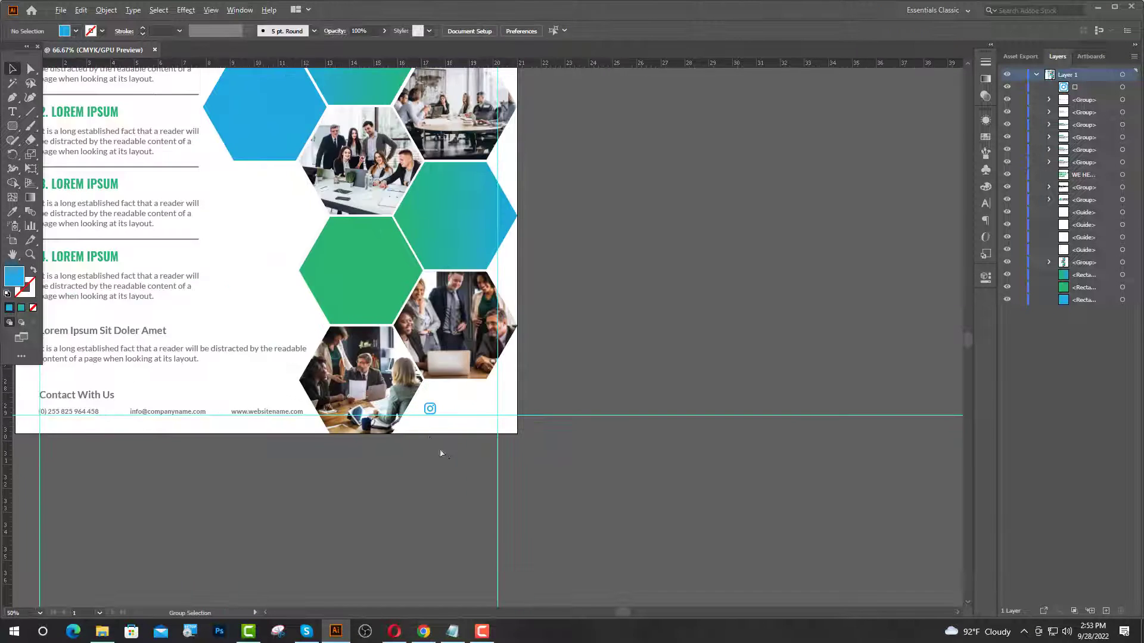
- Duplicate the Instagram icon to its right and select the copy's glyph for replacement
drag(366, 232, 500, 237)
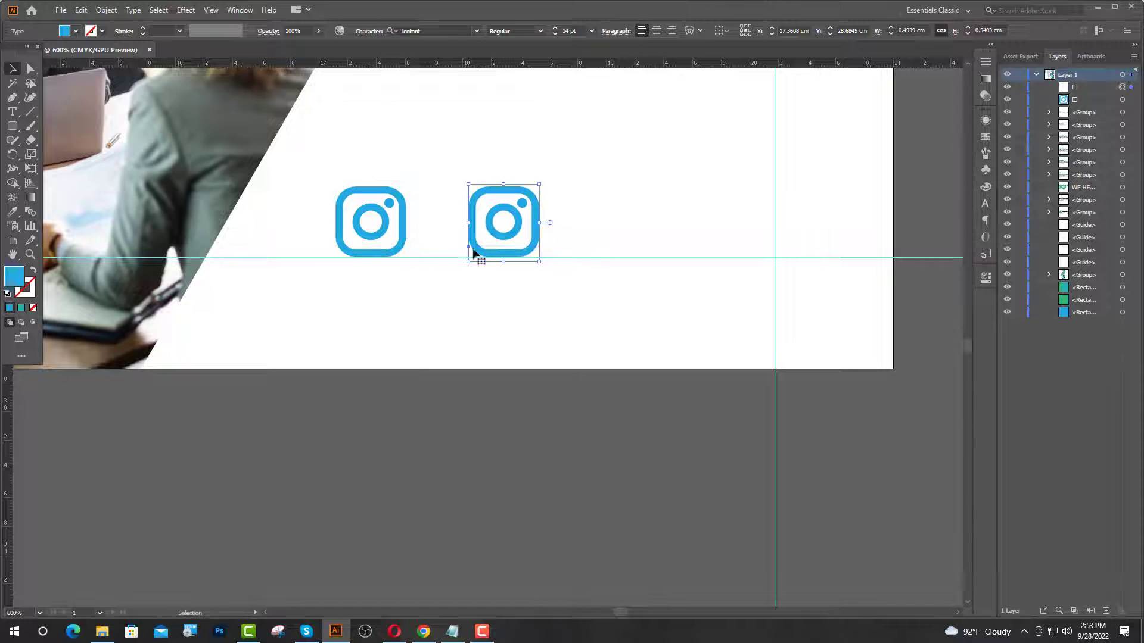
click(13, 114)
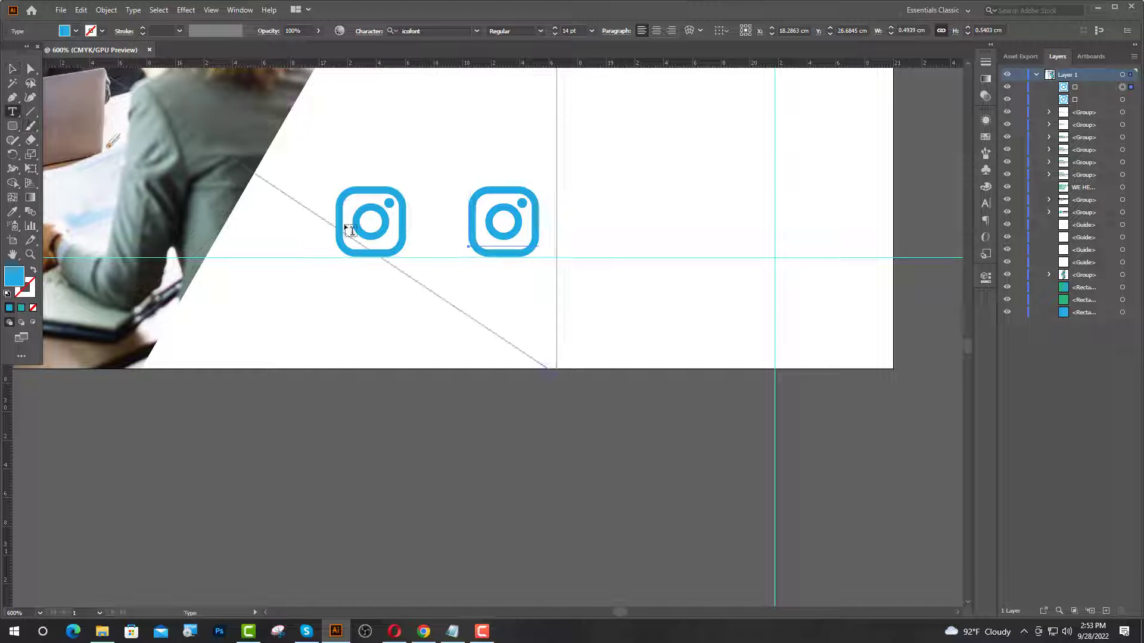
drag(536, 219, 466, 221)
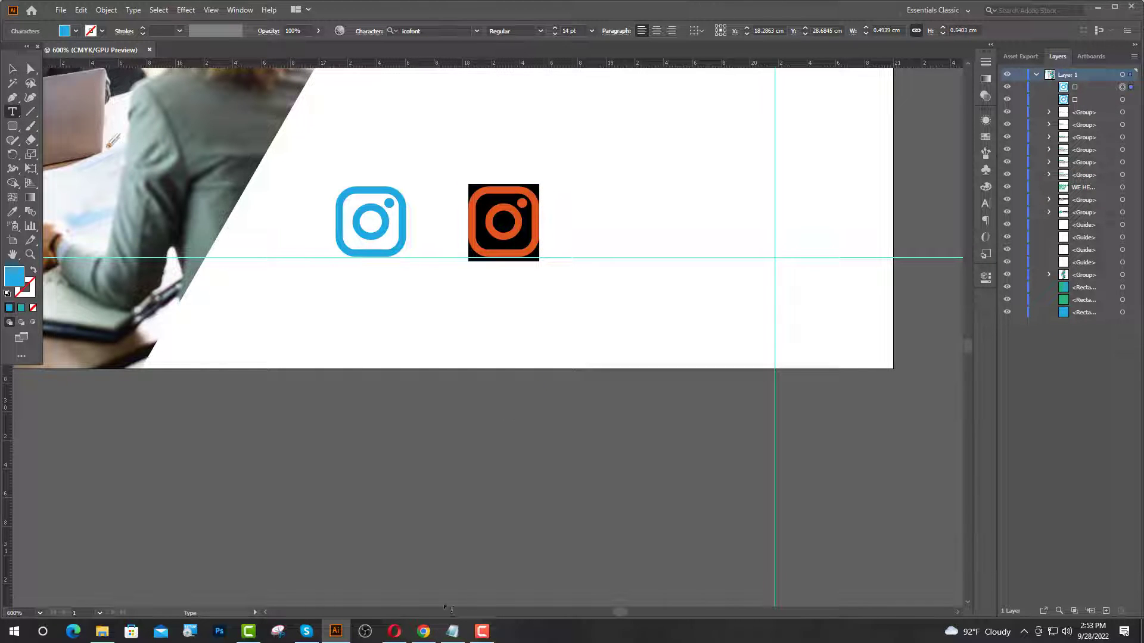
click(424, 631)
- Search IcoFont for 'twi' and copy the Twitter glyph
click(819, 176)
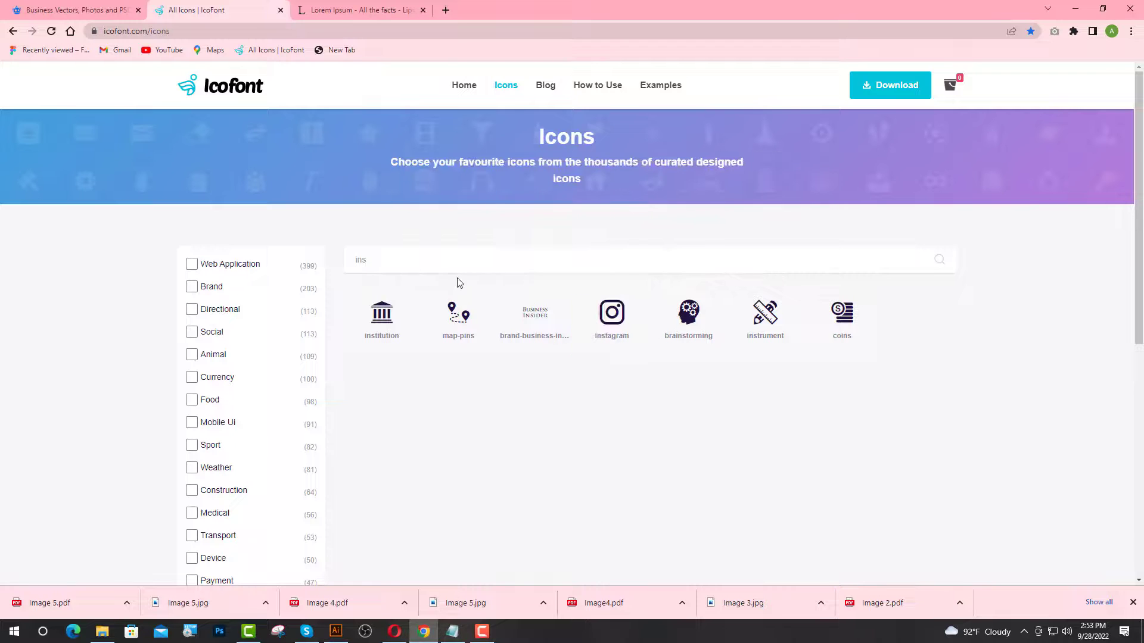
click(513, 260)
text(twi)
click(471, 331)
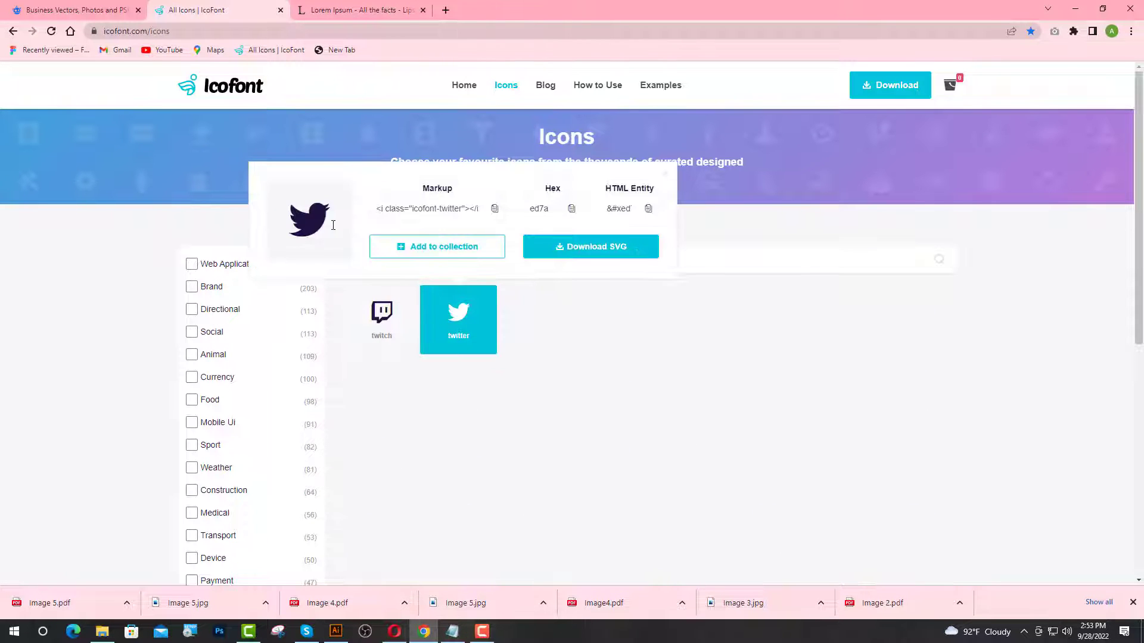
drag(333, 225, 308, 238)
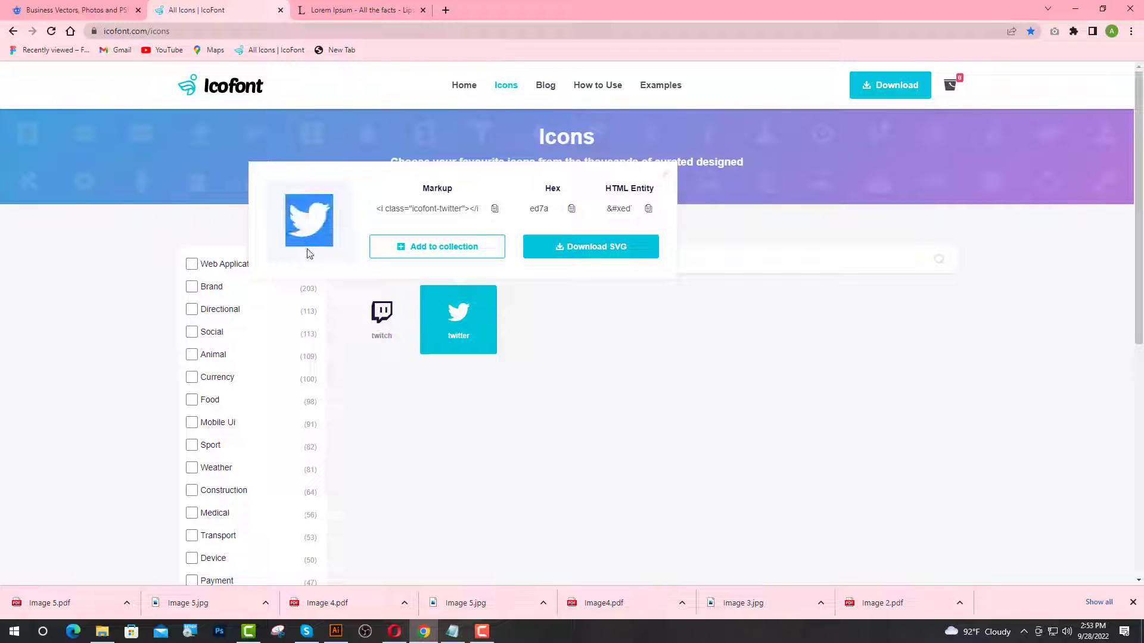
click(336, 631)
- Paste the Twitter glyph into the second icon, duplicate it right, and select the third icon's glyph
key(ctrl+v)
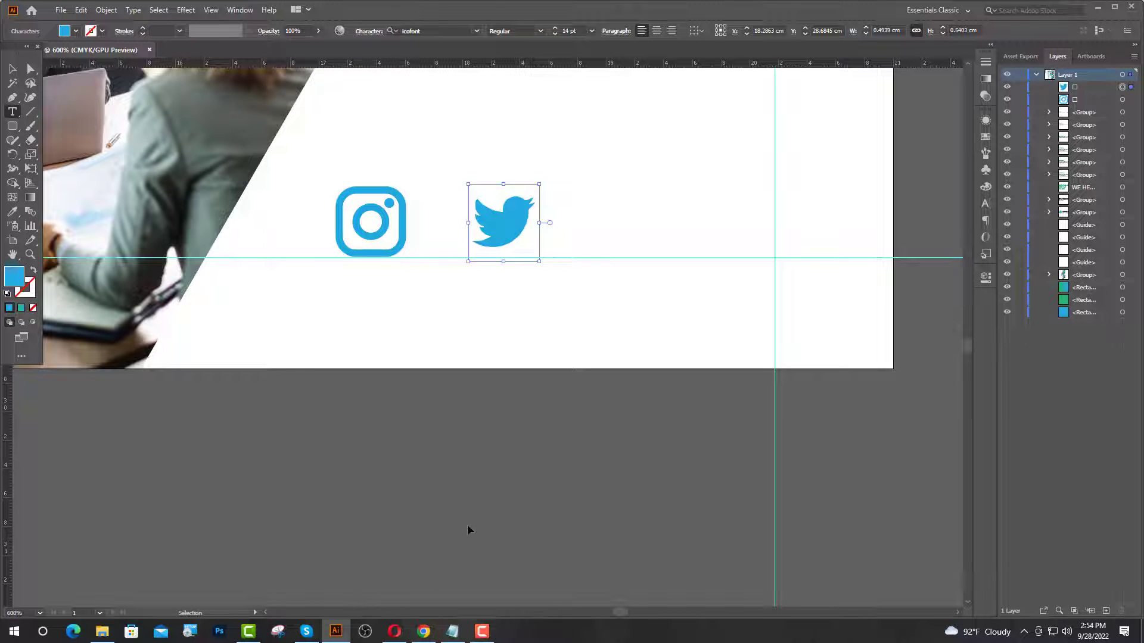
key(Escape)
key(ctrl+d)
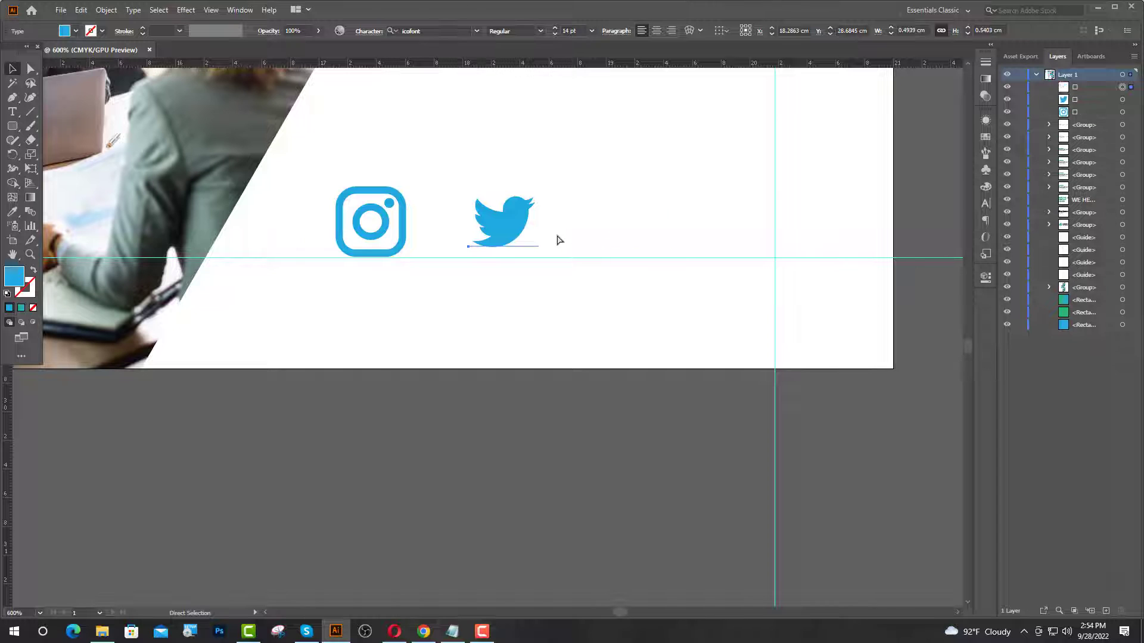
key(t)
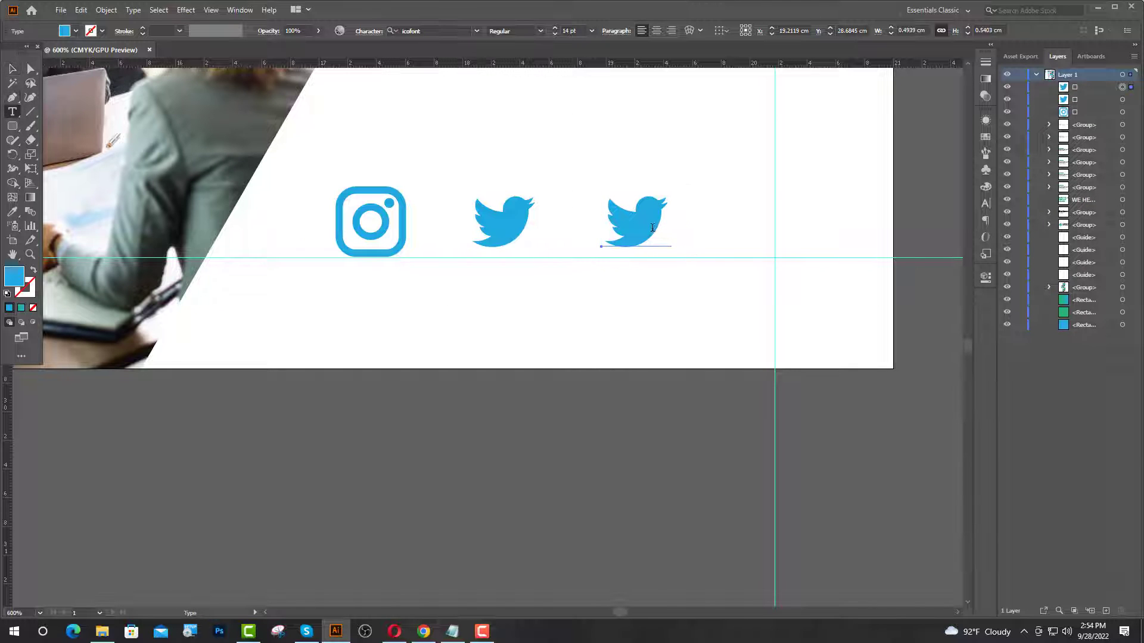
double_click(652, 227)
click(424, 631)
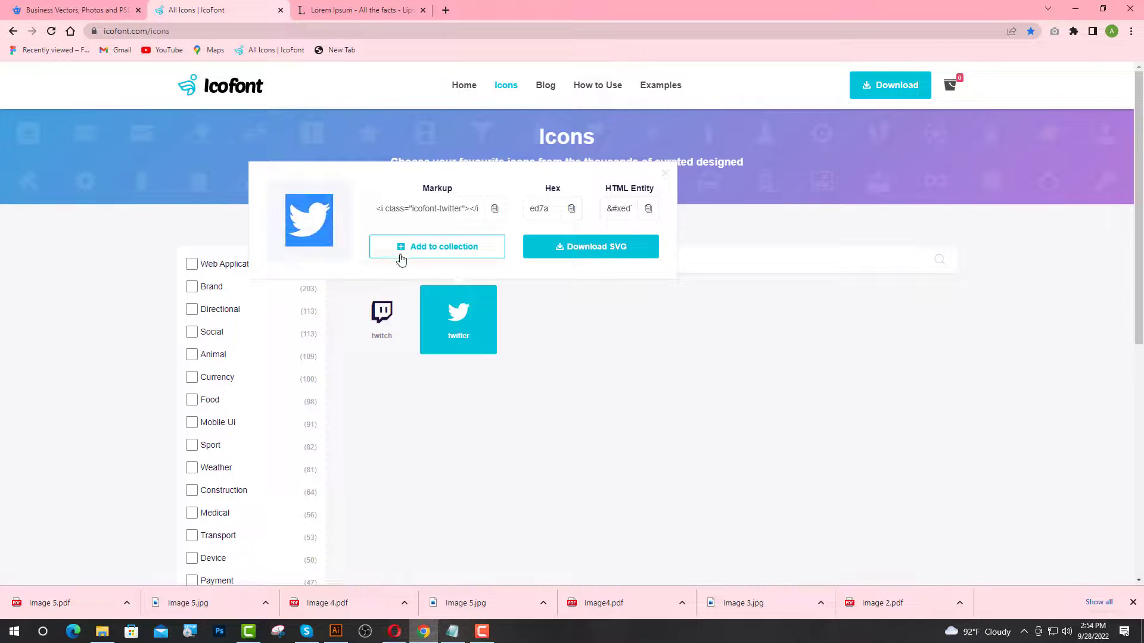
- Search IcoFont for 'pinte' and open the Pinterest icon's details
click(665, 174)
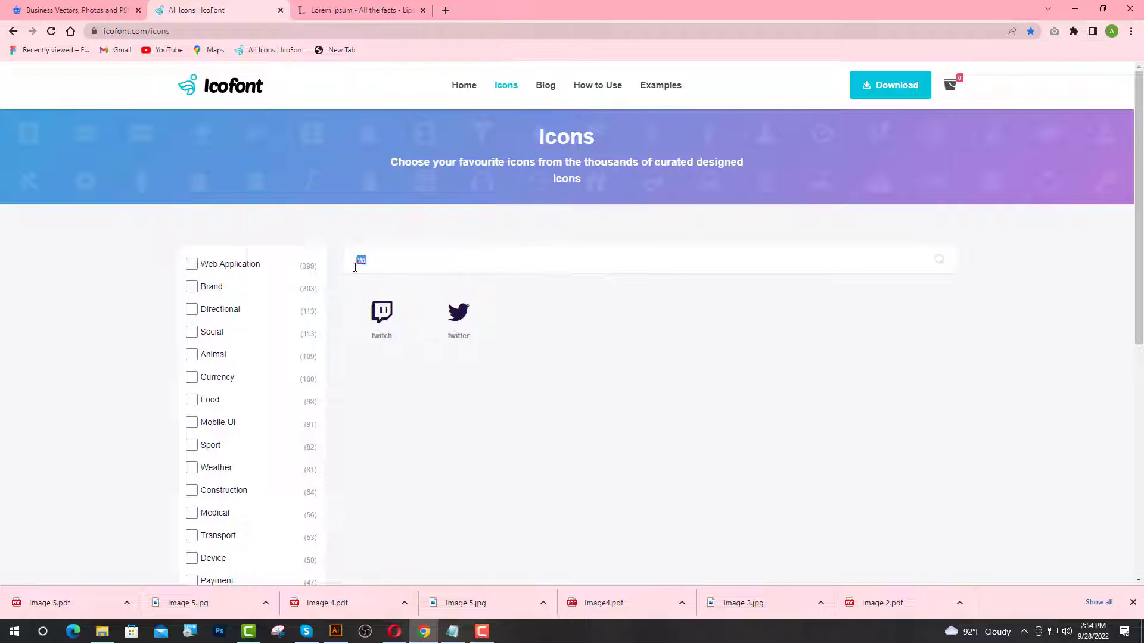
click(607, 255)
text(pinte)
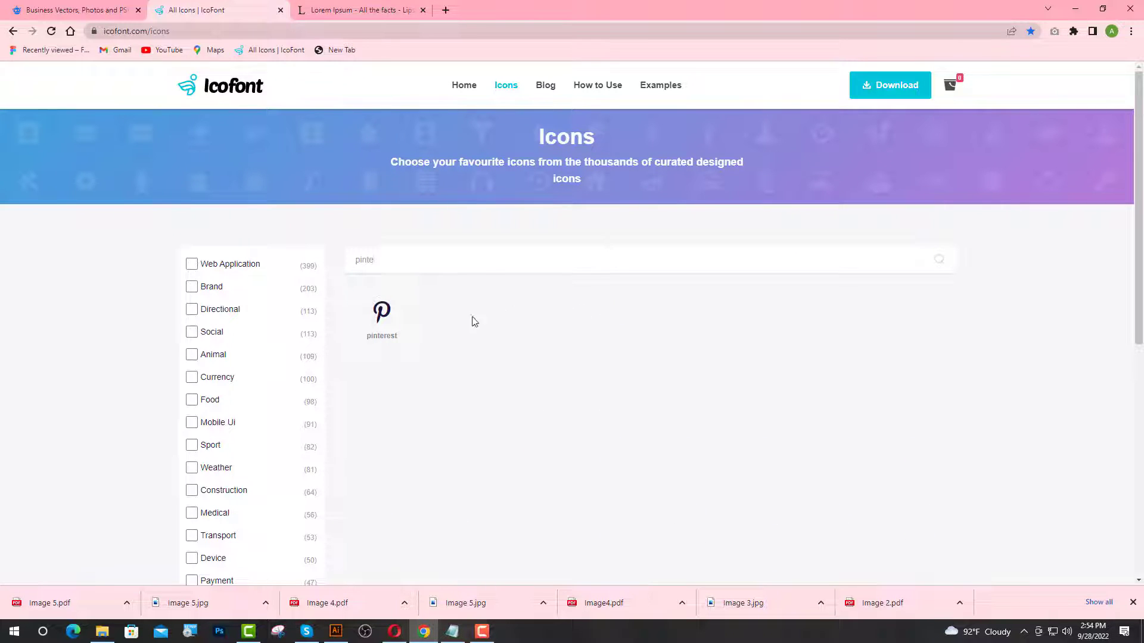
click(394, 322)
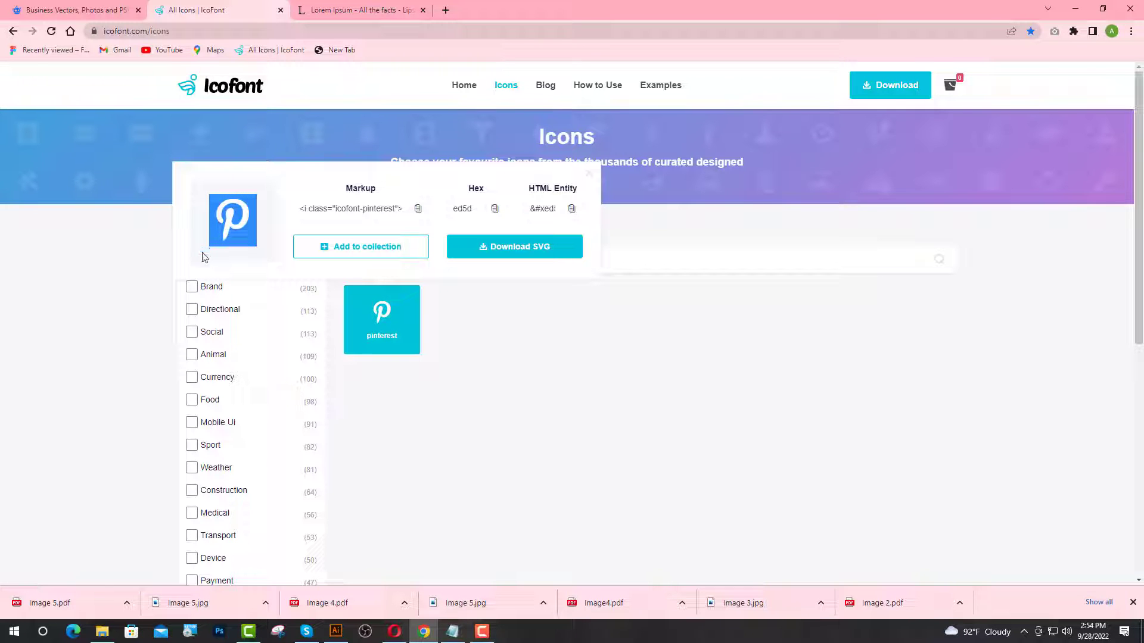
click(336, 631)
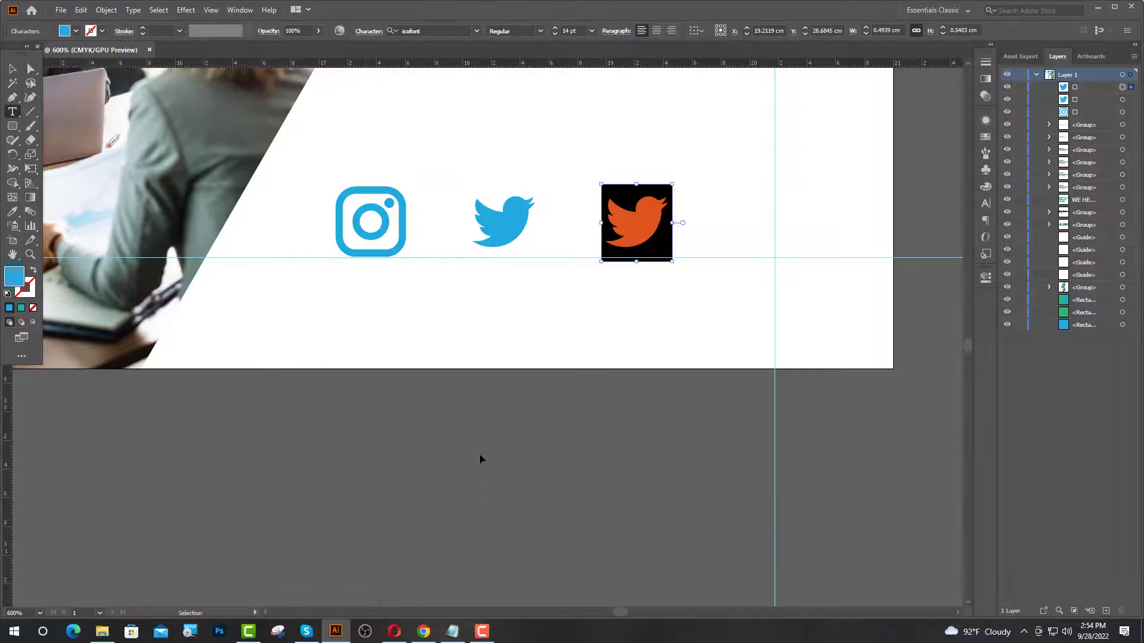
- Paste the Pinterest glyph into the third icon, duplicate it right, and select the fourth icon's glyph
key(ctrl+v)
key(Escape)
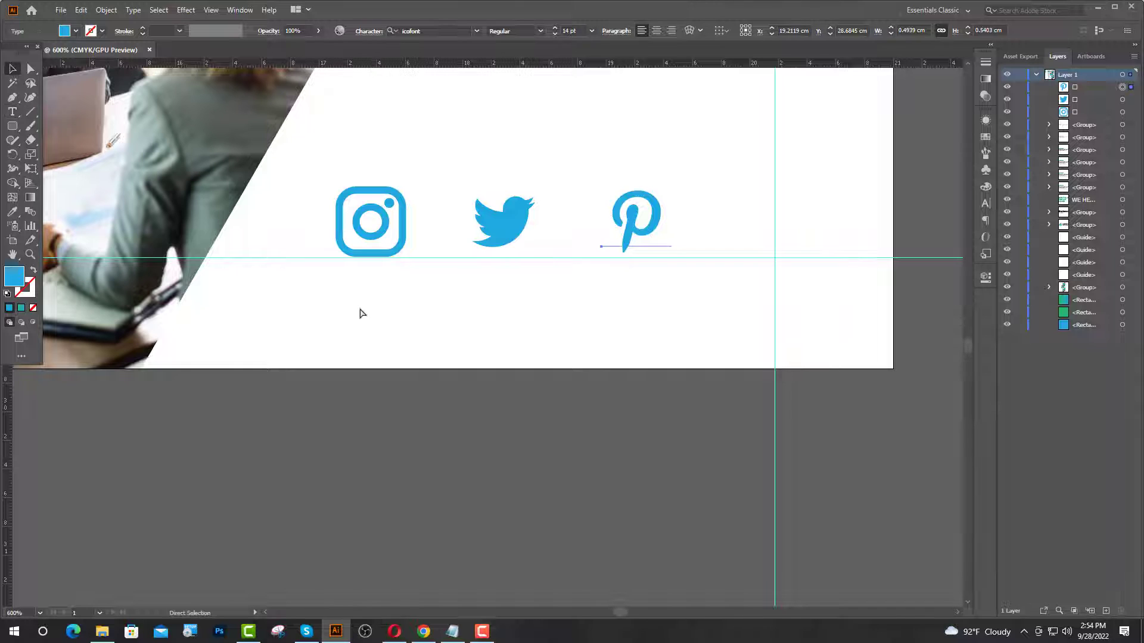
key(ctrl+d)
click(13, 112)
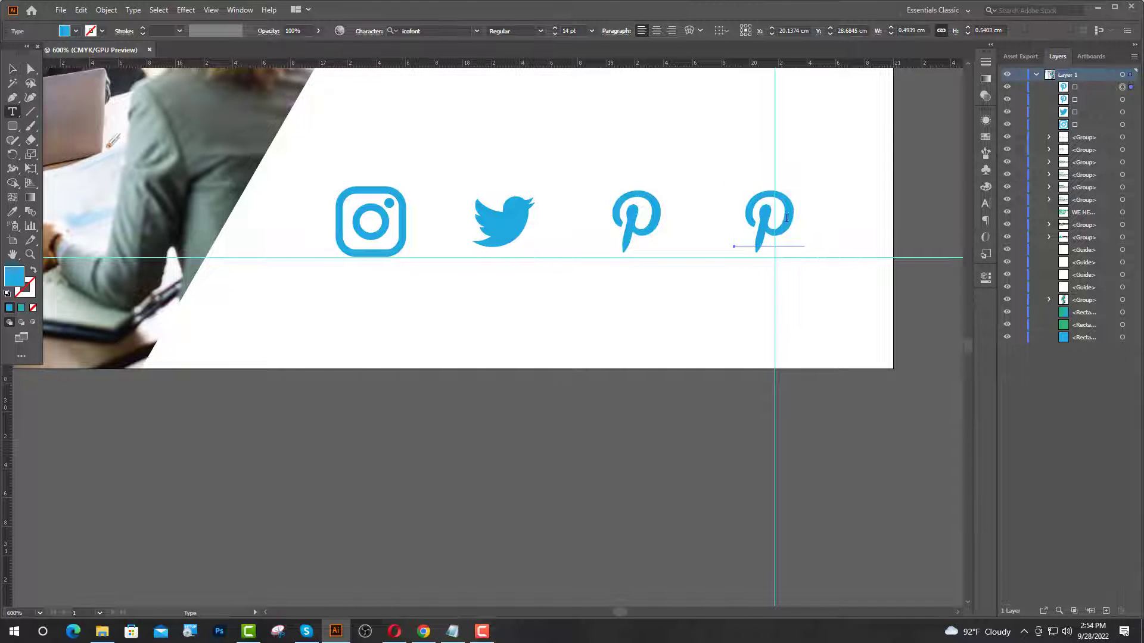
double_click(789, 215)
click(423, 631)
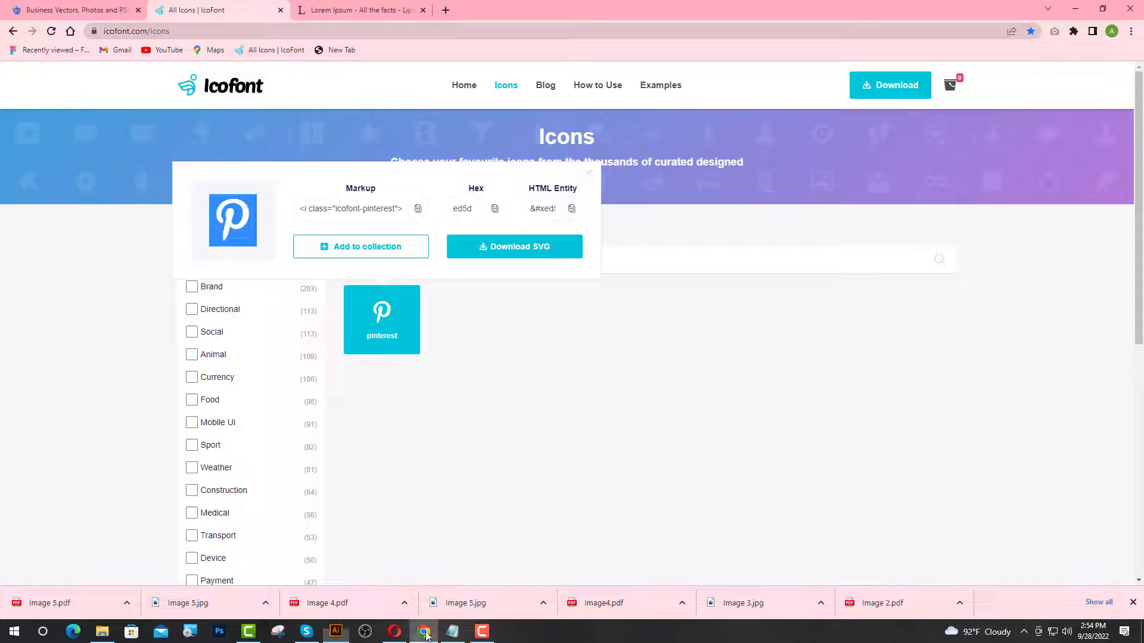
- Search IcoFont for 'fa' and copy the Facebook glyph
click(589, 174)
drag(391, 260, 351, 268)
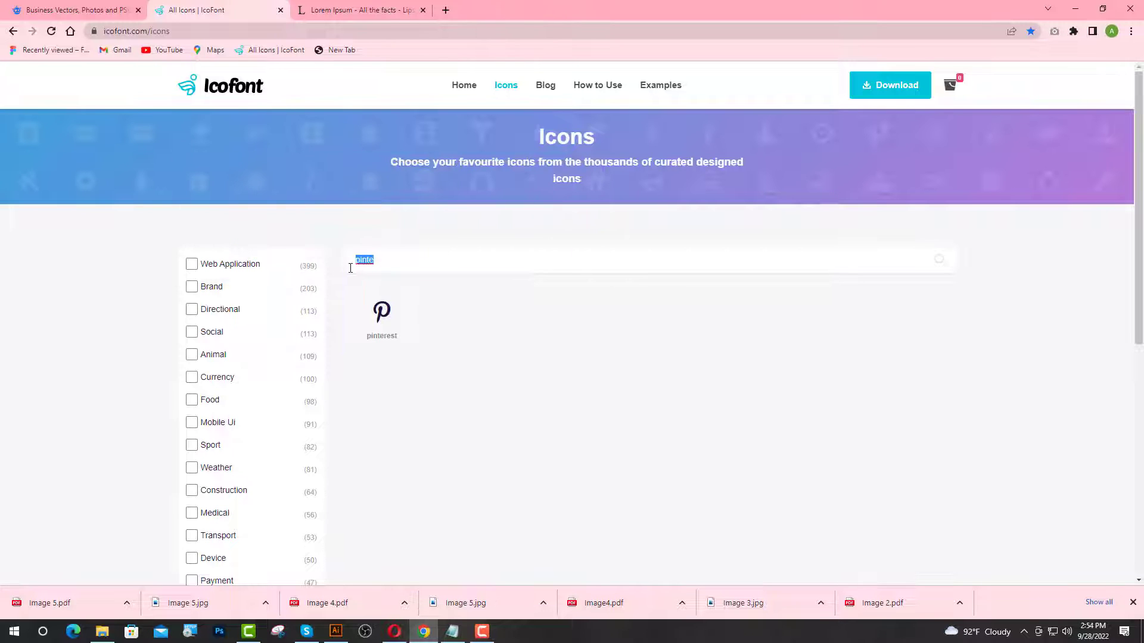
text(fa)
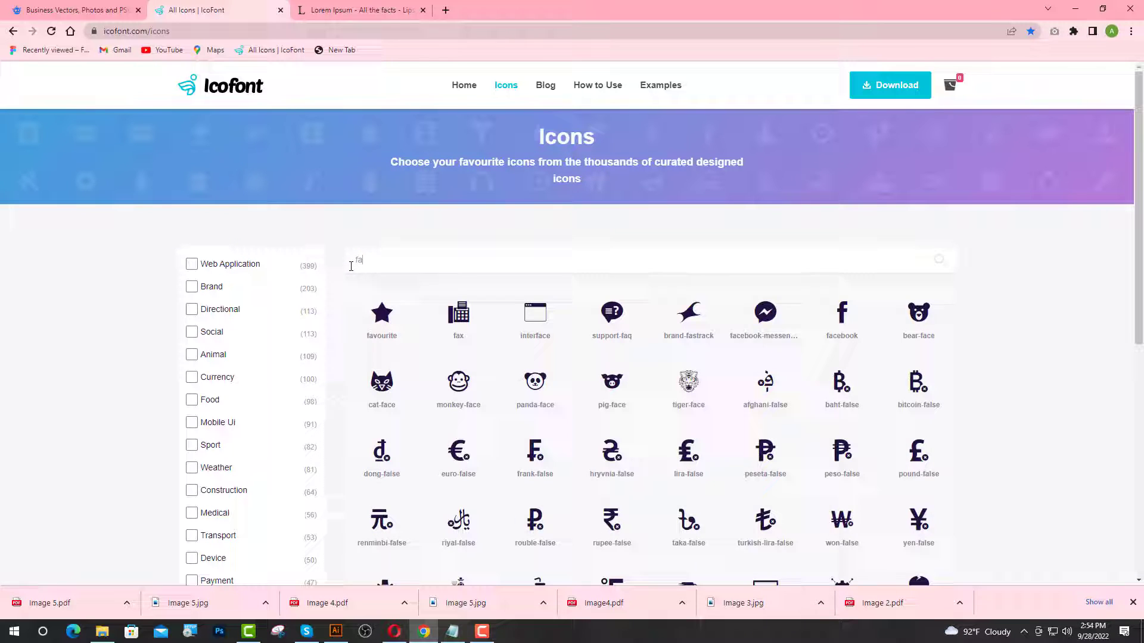
click(834, 319)
drag(699, 225, 670, 246)
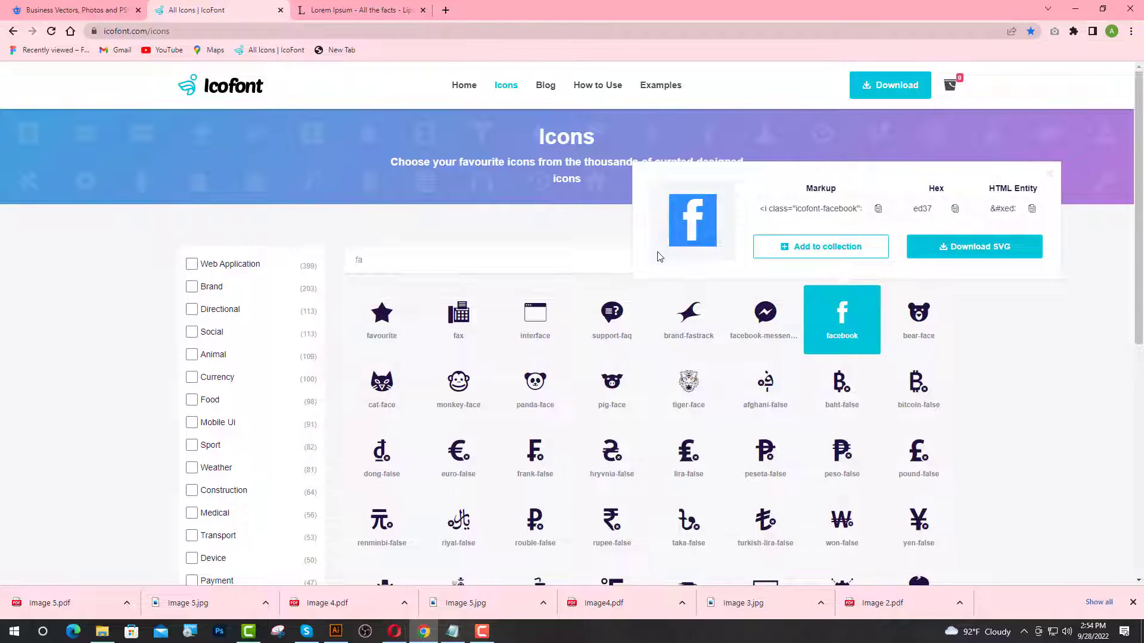
click(336, 631)
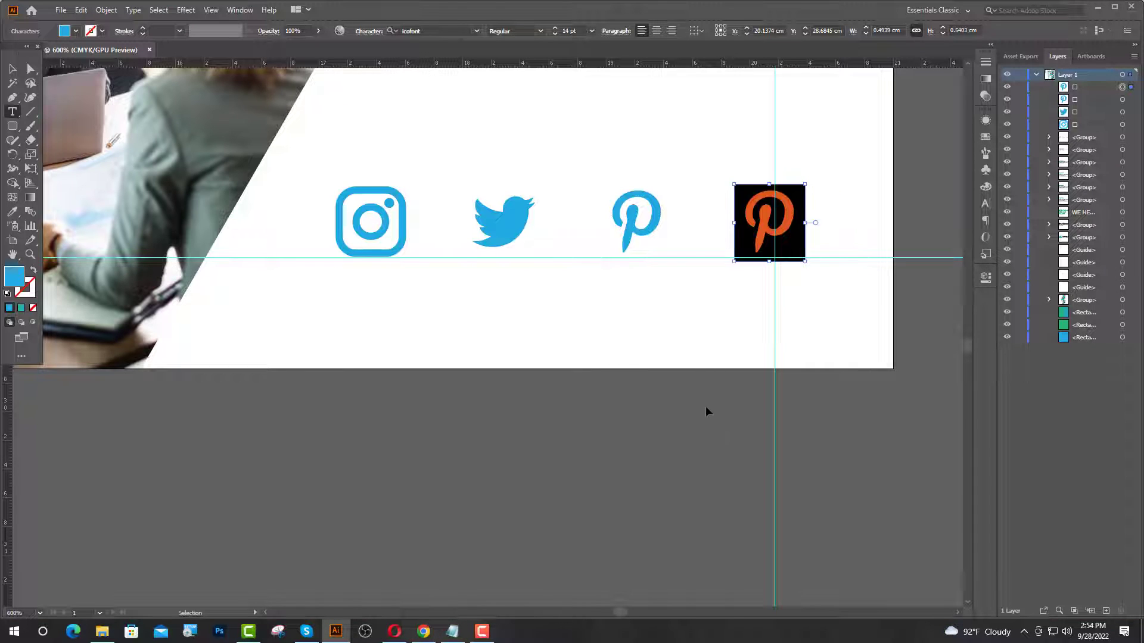
- Paste the Facebook glyph into the fourth icon, then nudge all four social icons slightly left
key(ctrl+v)
key(Escape)
scroll(739, 387, up, 1)
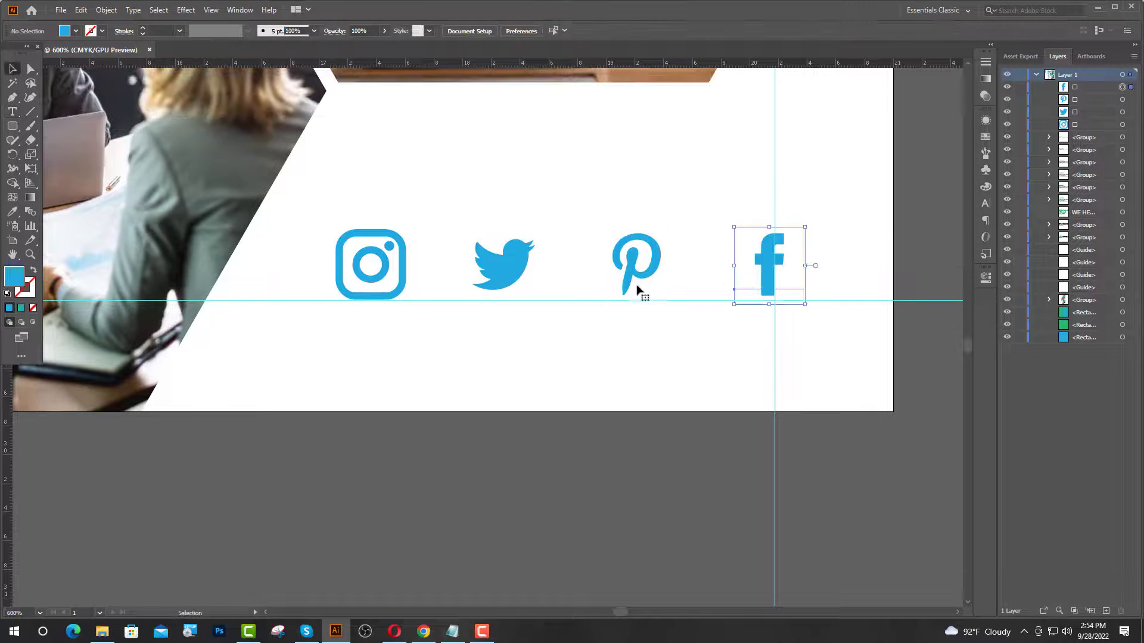
shift+click(631, 285)
shift+click(498, 277)
shift+click(376, 280)
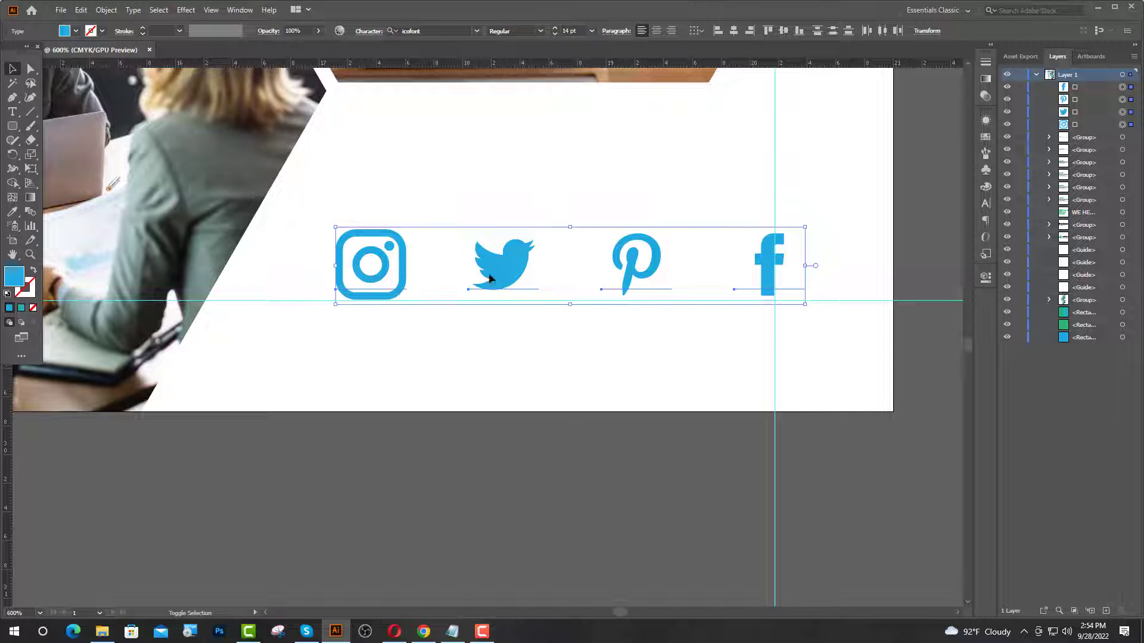
key(Left)
key(Left)
key(Left)
key(Left)
key(Left)
key(Left)
key(Left)
key(Right)
key(Right)
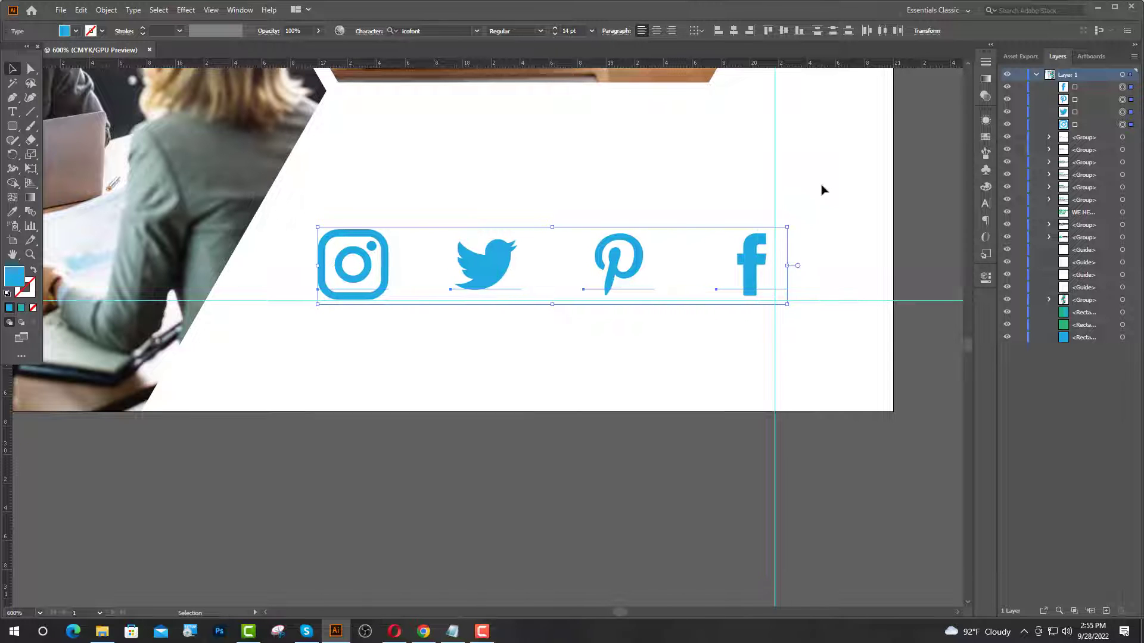
key(Right)
key(Right)
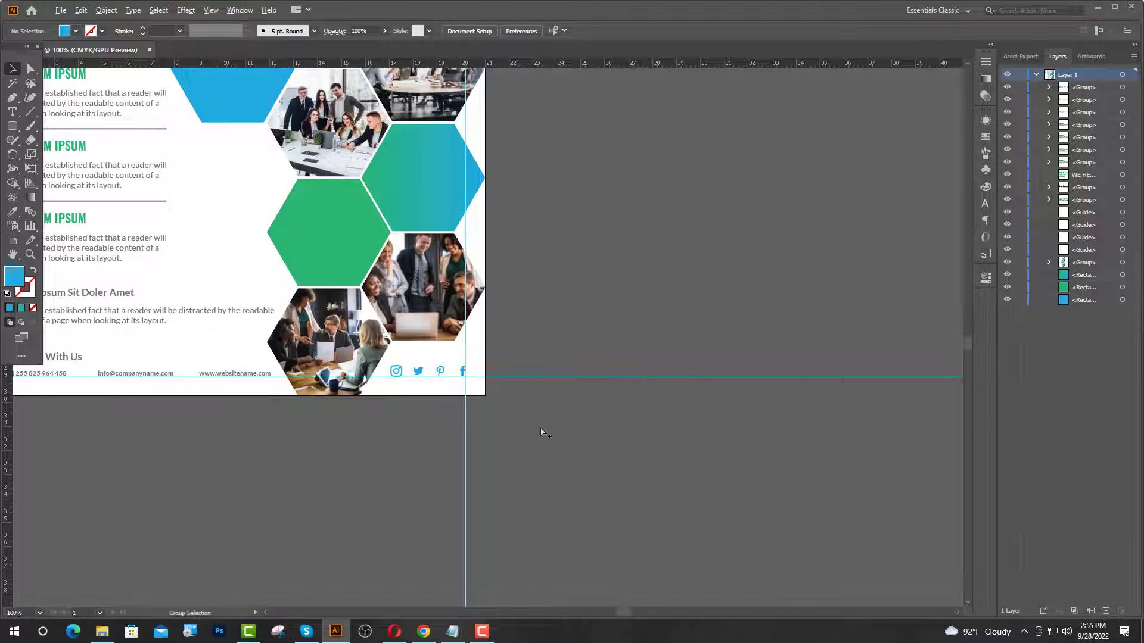
- Delete the horizontal guides at the flyer's top and bottom and both vertical guides
scroll(541, 429, down, 2)
scroll(537, 434, down, 3)
scroll(504, 463, up, 5)
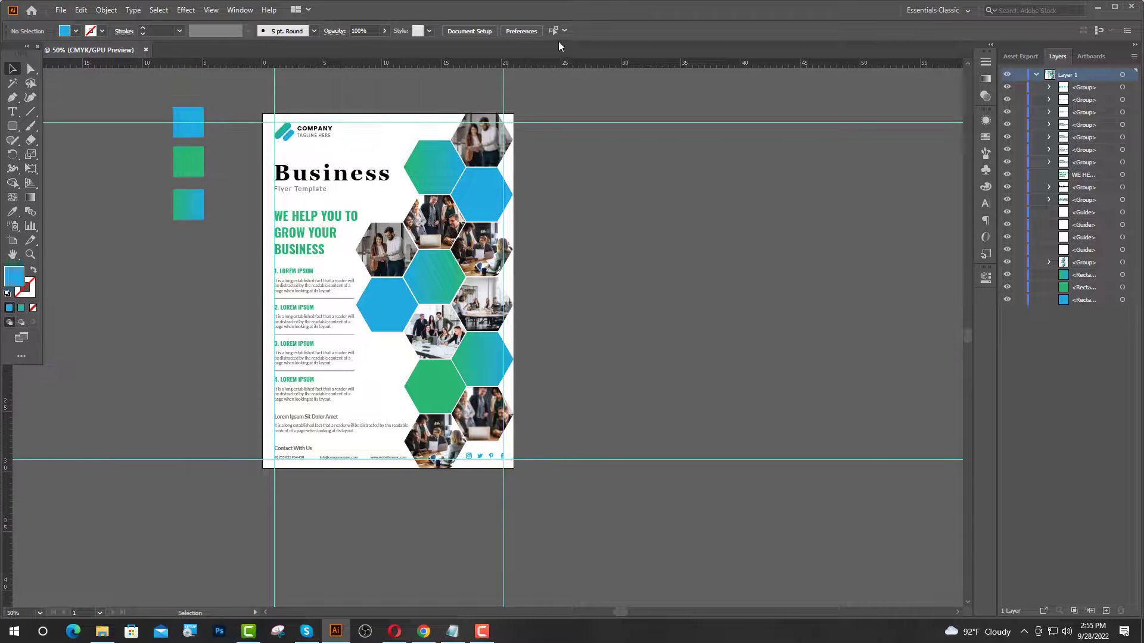
drag(570, 96, 697, 241)
key(Delete)
drag(713, 430, 744, 517)
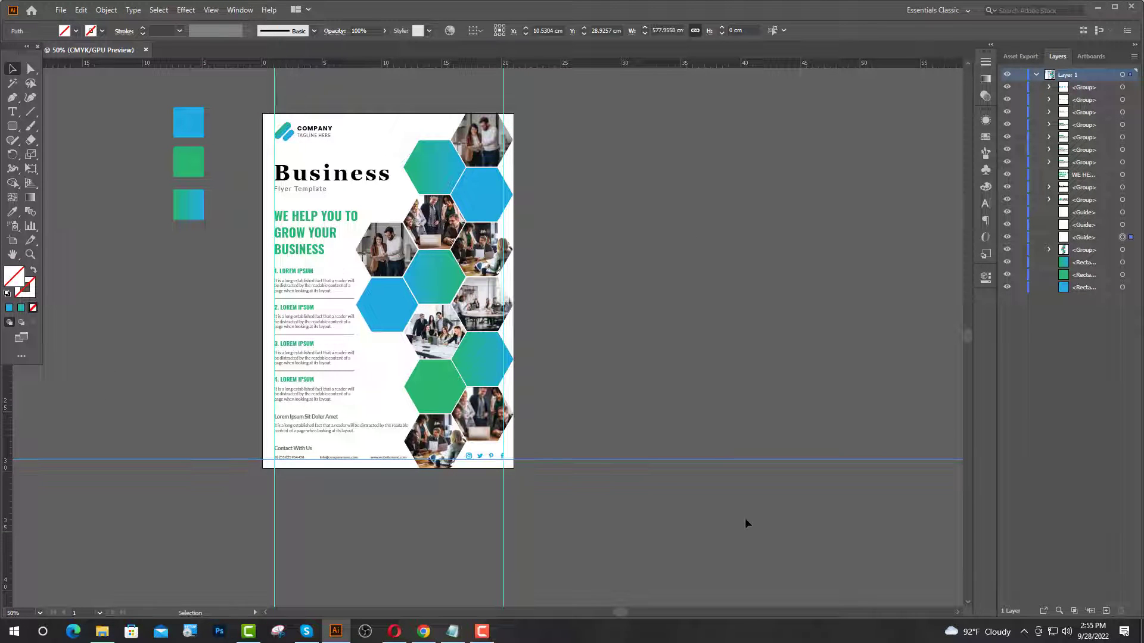
key(Delete)
click(504, 535)
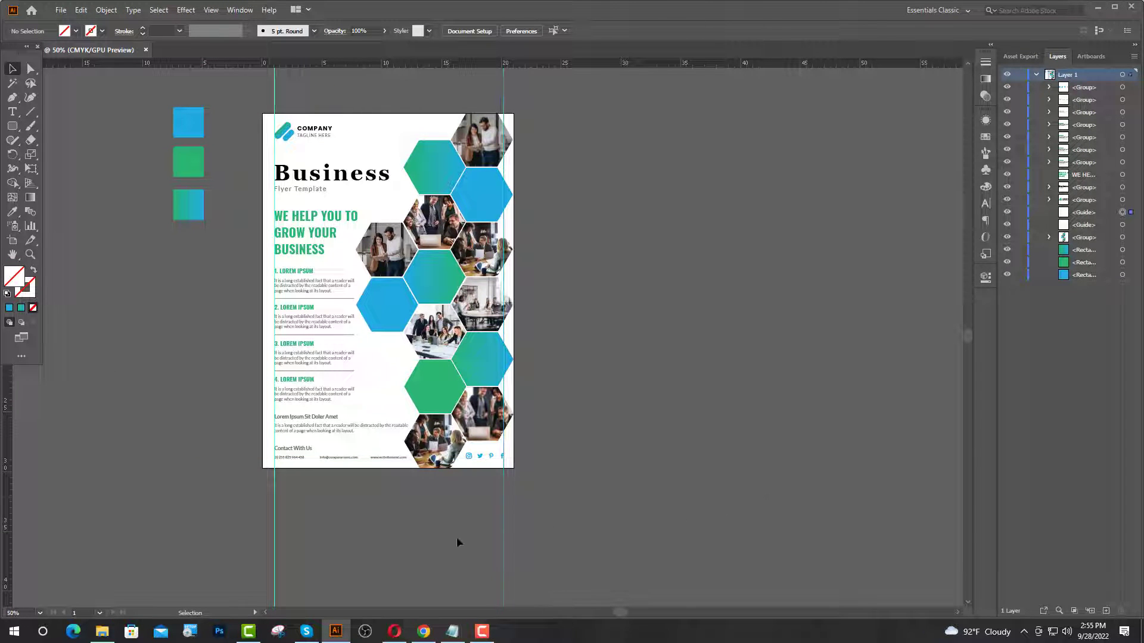
key(Delete)
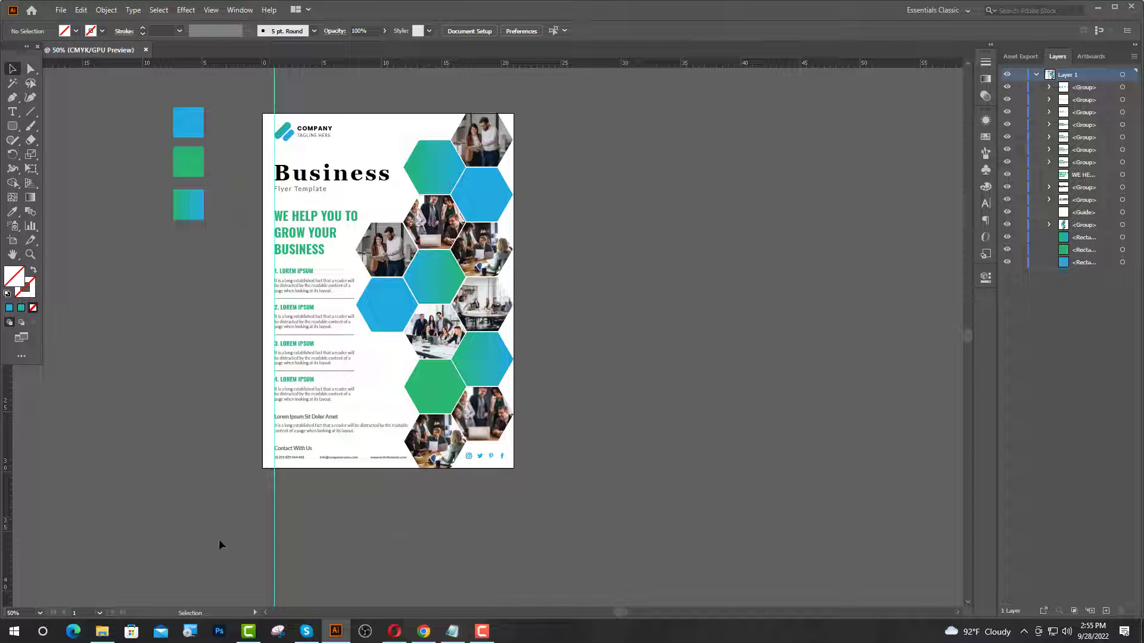
key(Delete)
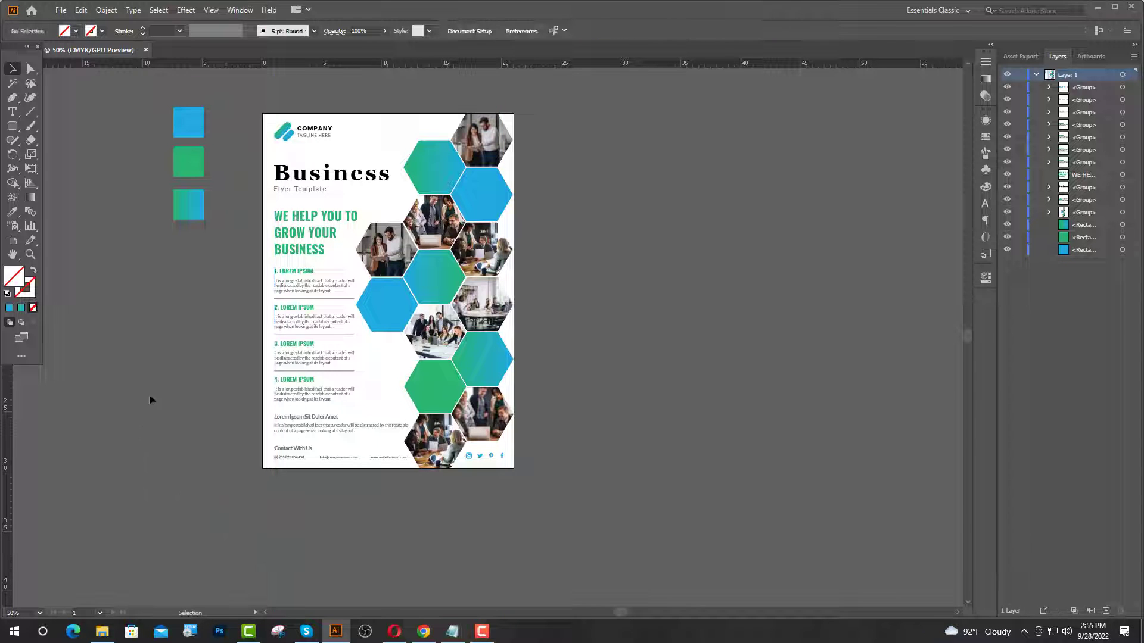
- Delete the three colour swatch squares sitting beside the artboard
scroll(249, 310, up, 1)
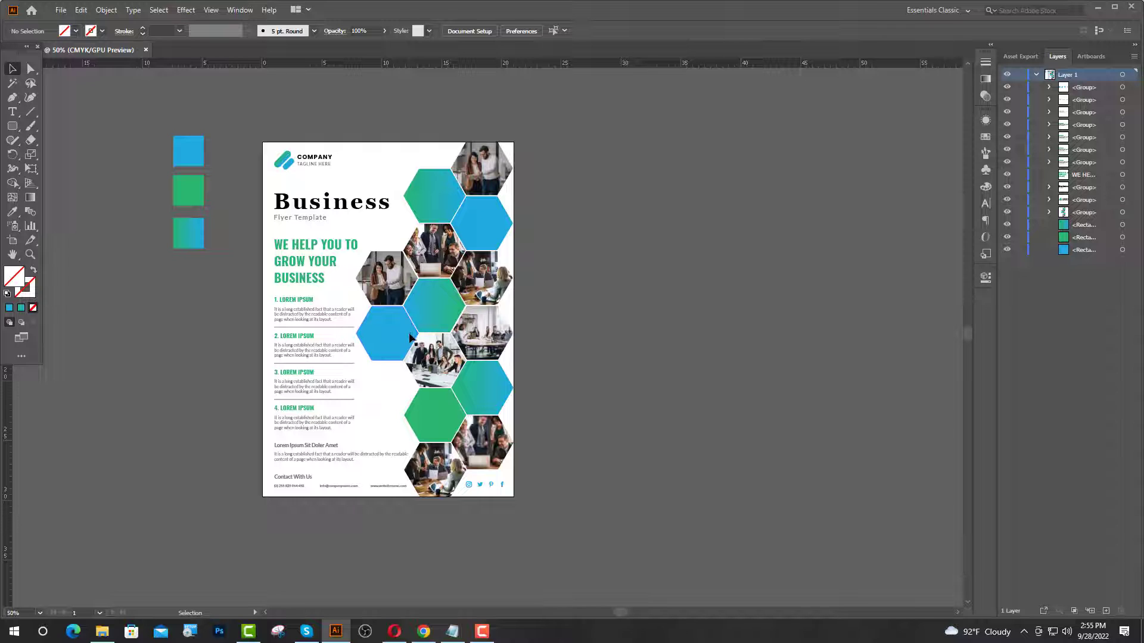
scroll(396, 357, down, 1)
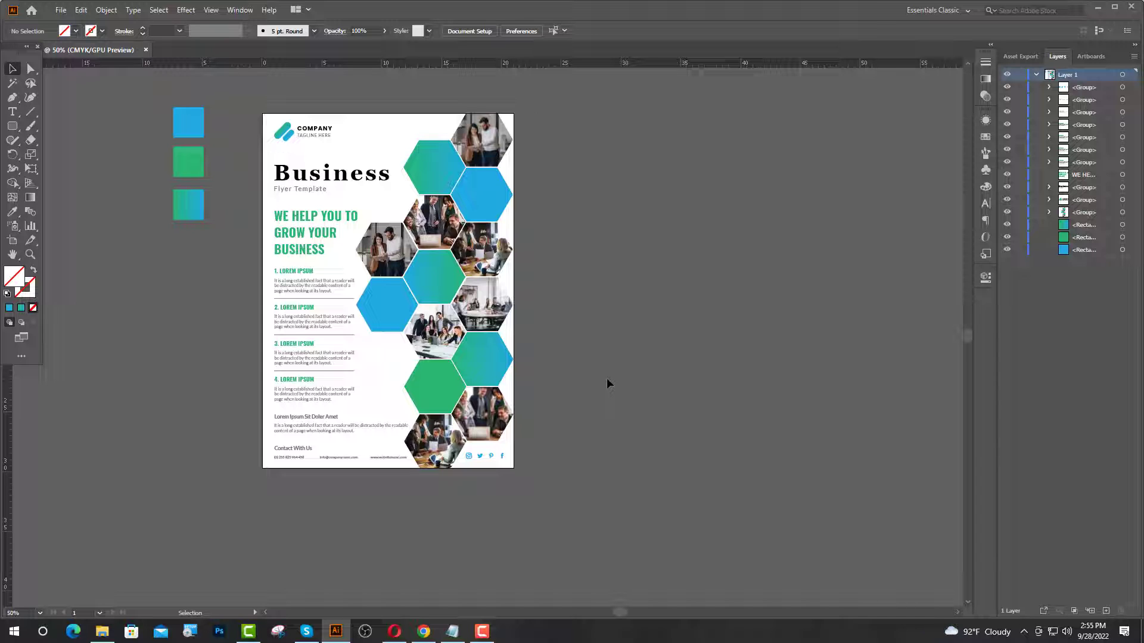
drag(195, 207, 197, 209)
key(Delete)
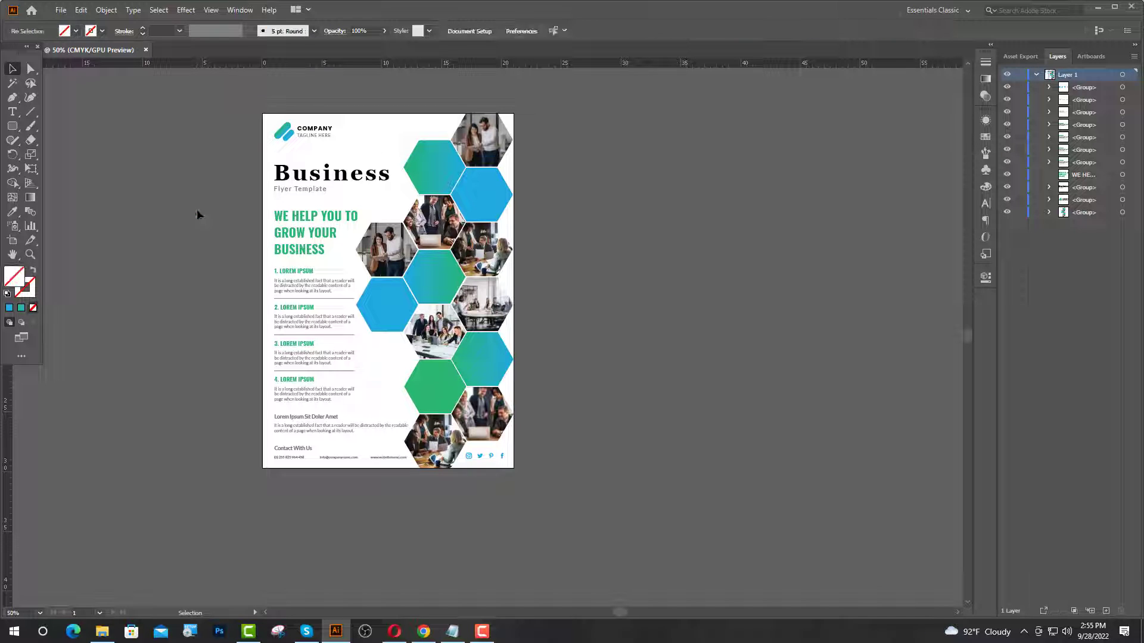